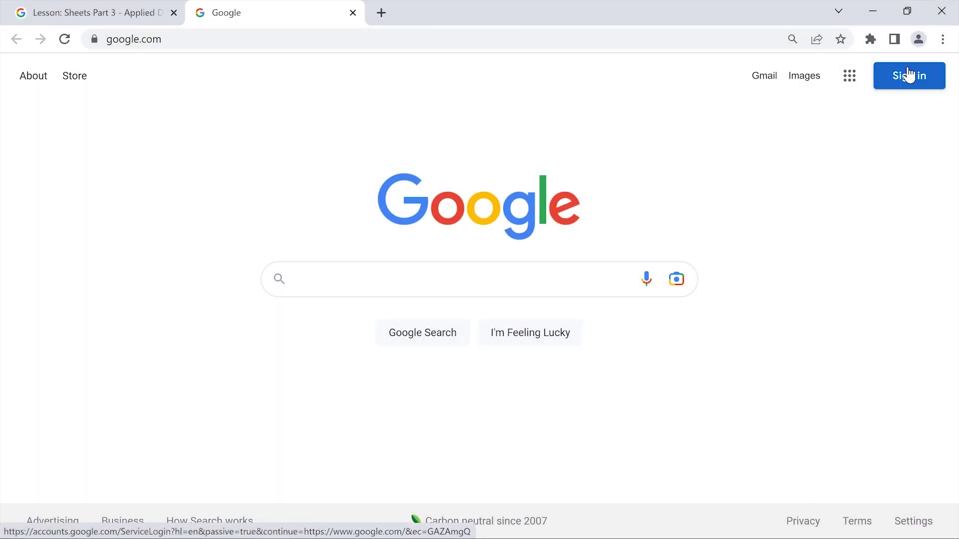
Sign in with the student's Gmail address and password, then choose a personal-use account option
left_click(908, 75)
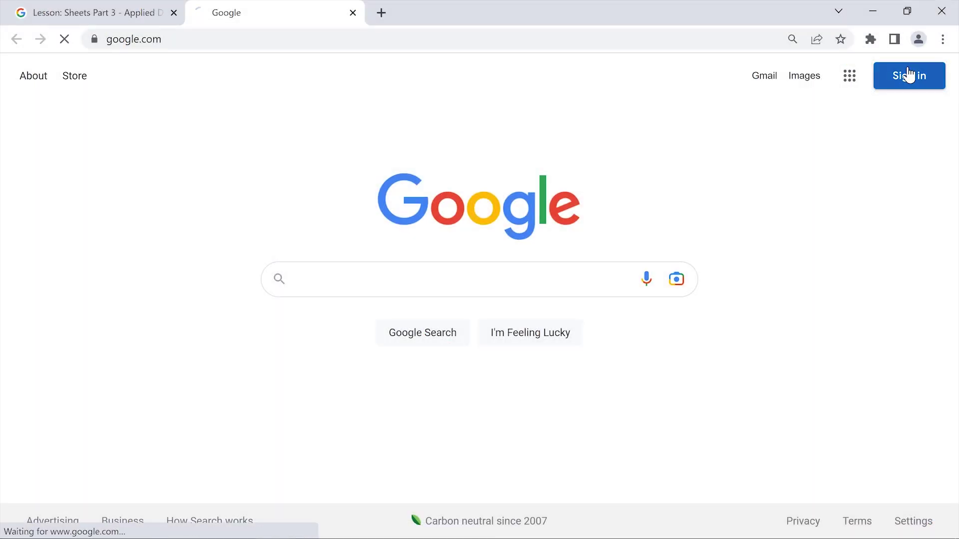
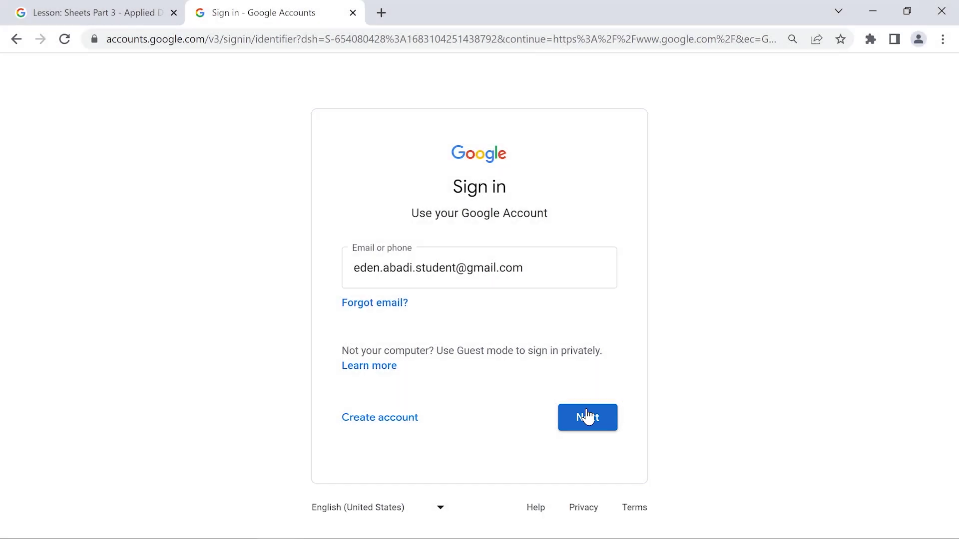
left_click(588, 418)
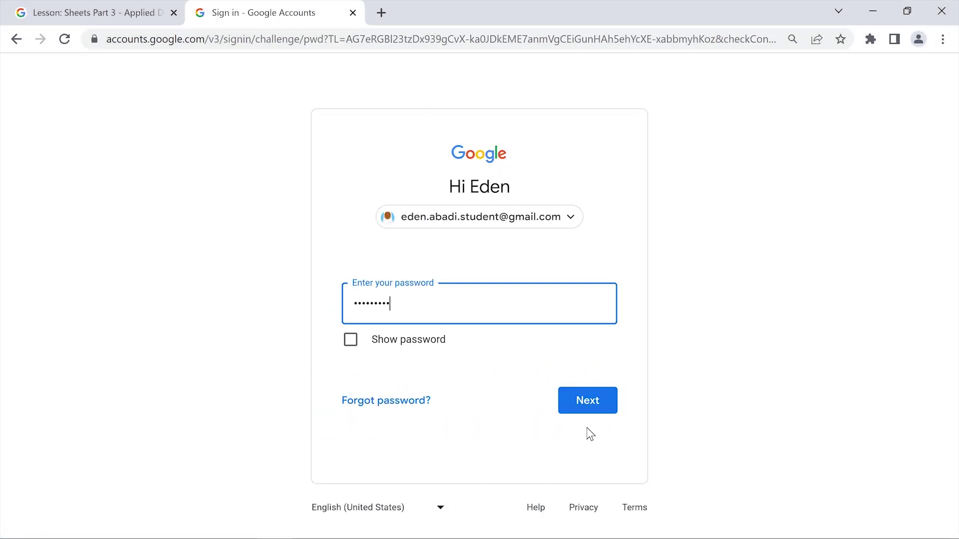
left_click(590, 434)
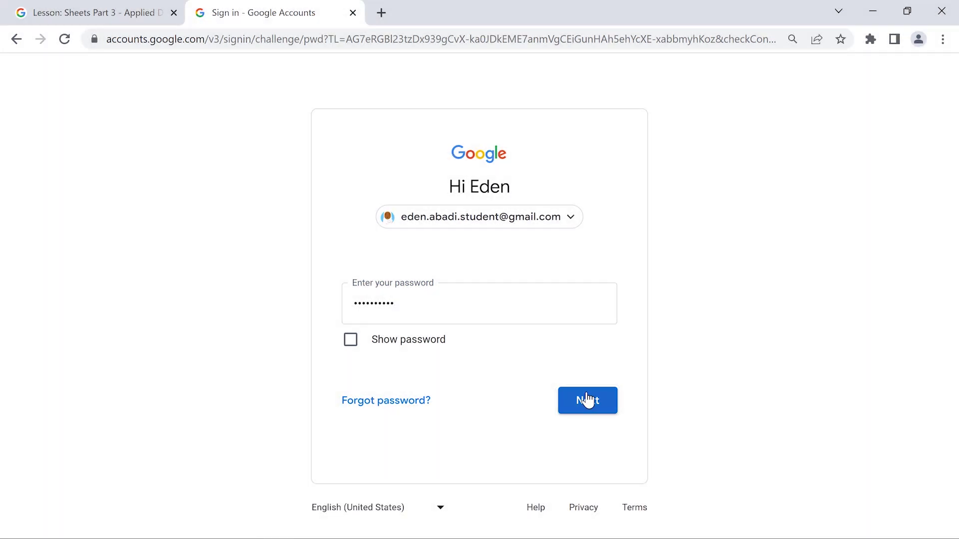
left_click(587, 400)
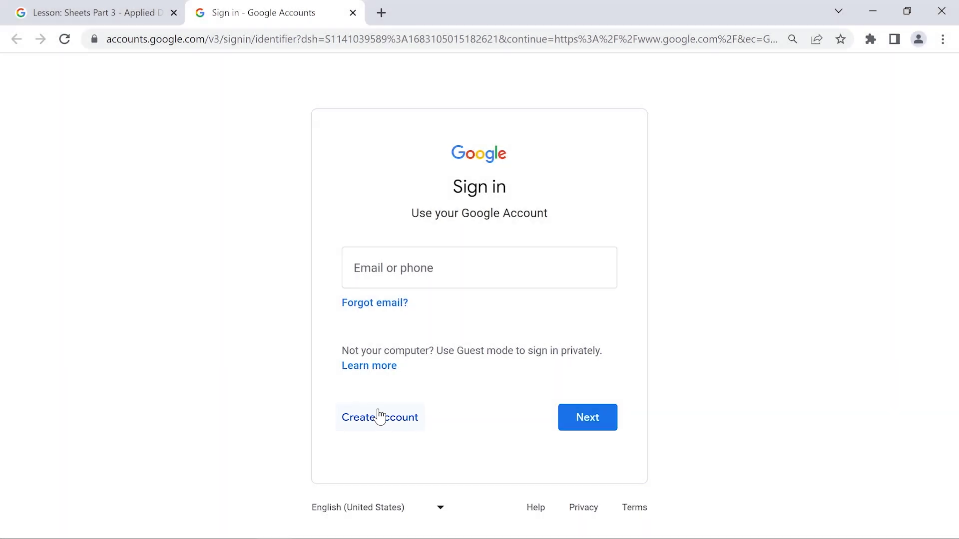
left_click(379, 416)
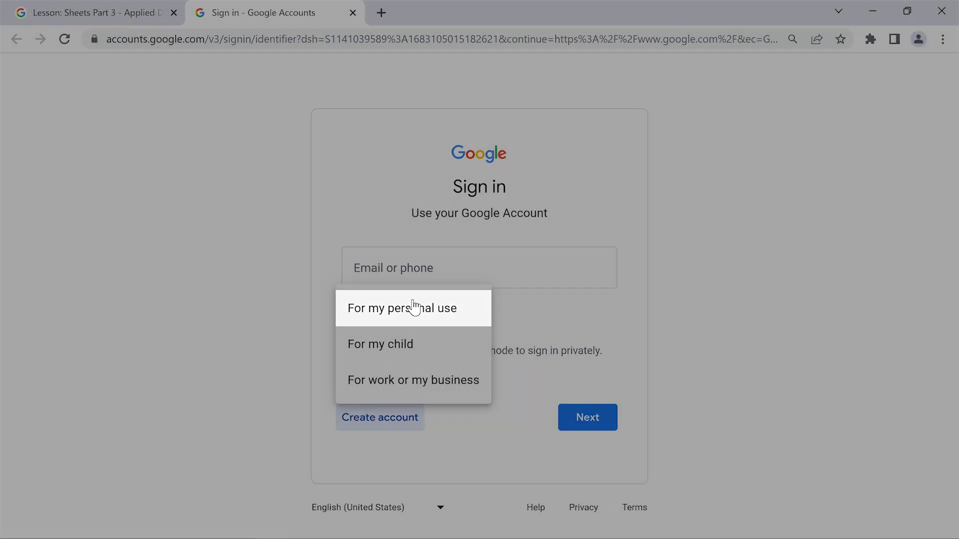
left_click(413, 307)
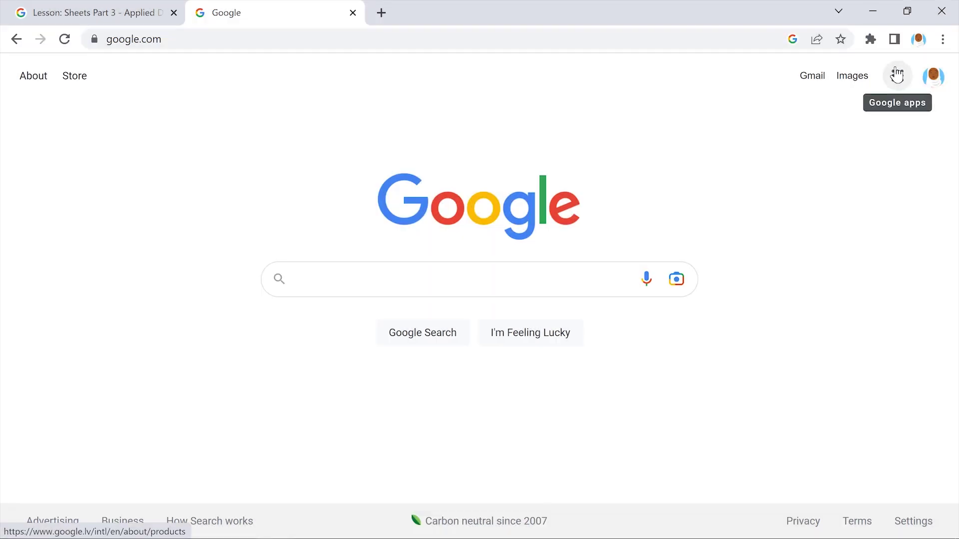
Open Fundraiser Shirt Sale Data from Google Drive, close the Google tab, and follow the Starter Project link
left_click(896, 74)
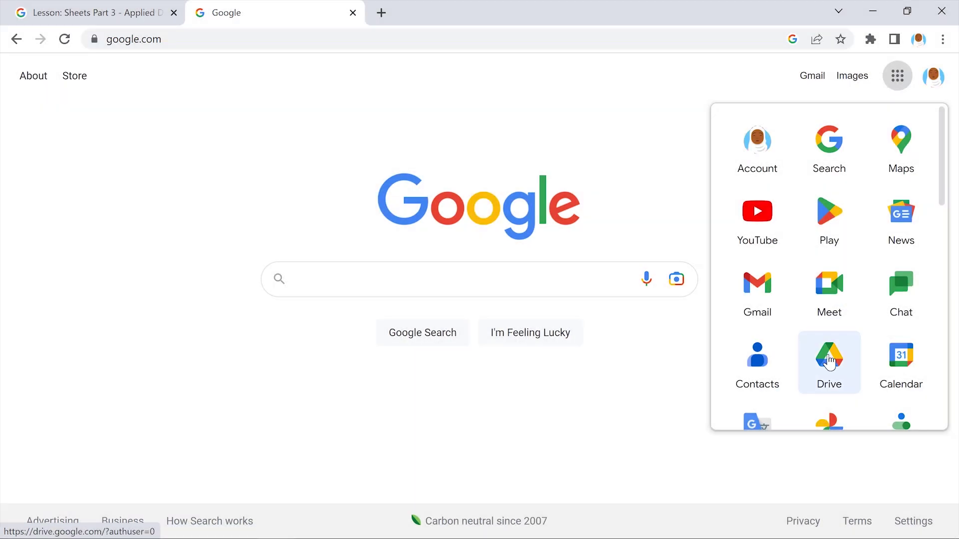
left_click(829, 360)
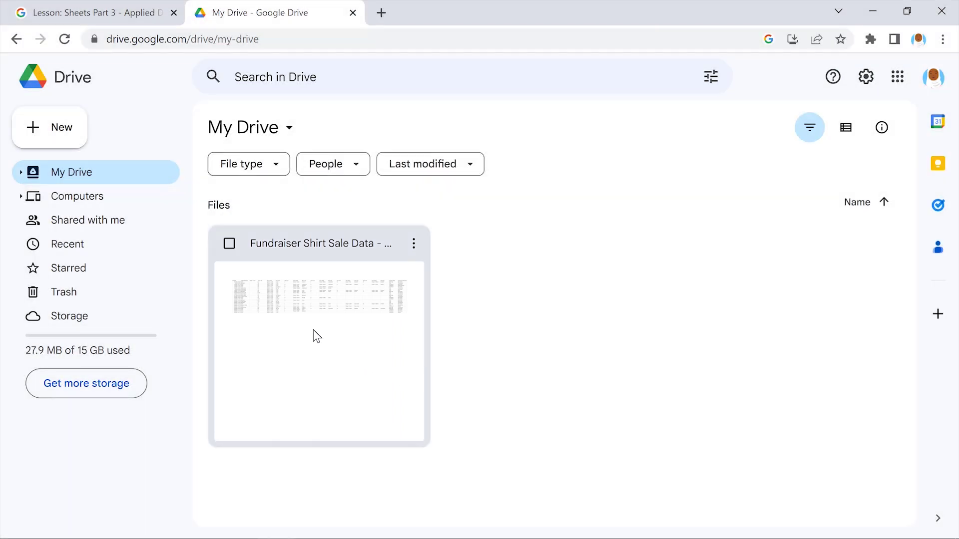
double_click(314, 330)
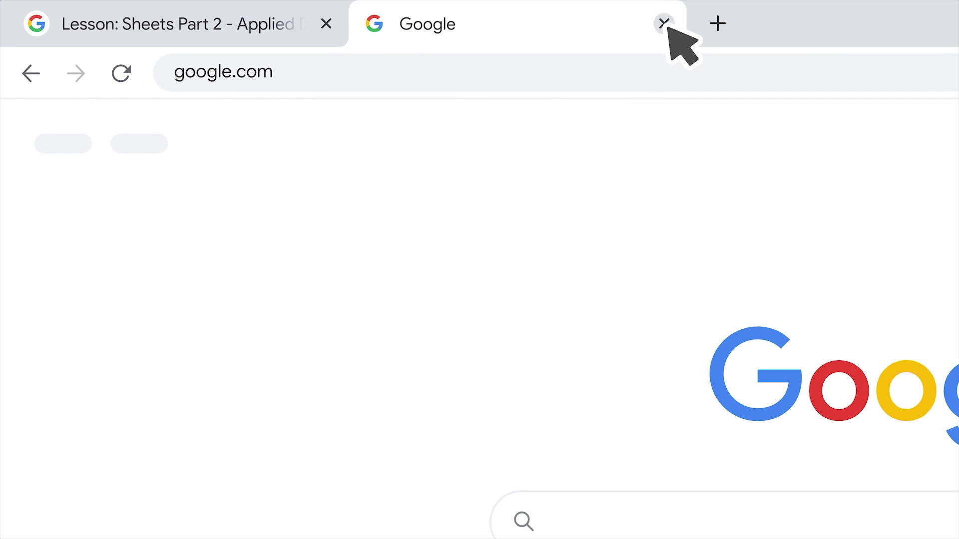
left_click(664, 24)
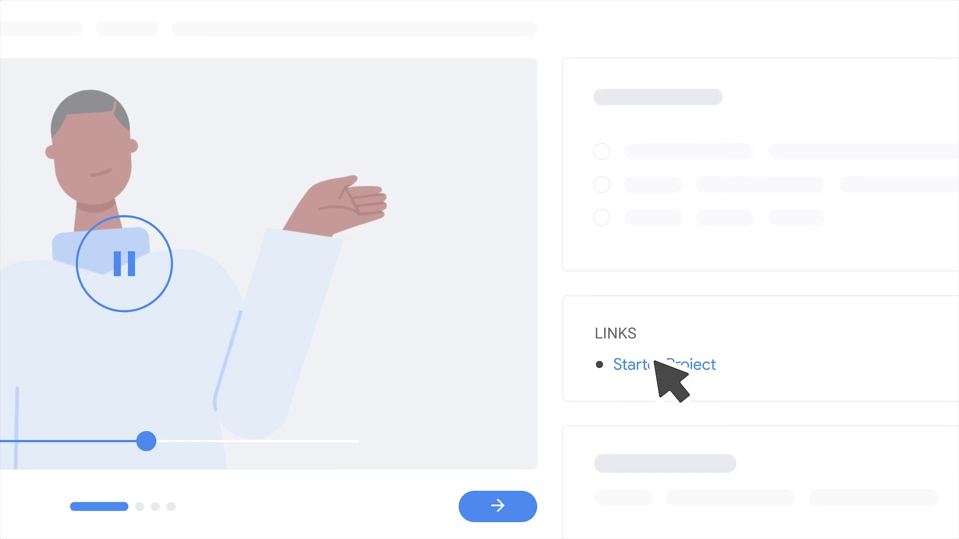
left_click(659, 364)
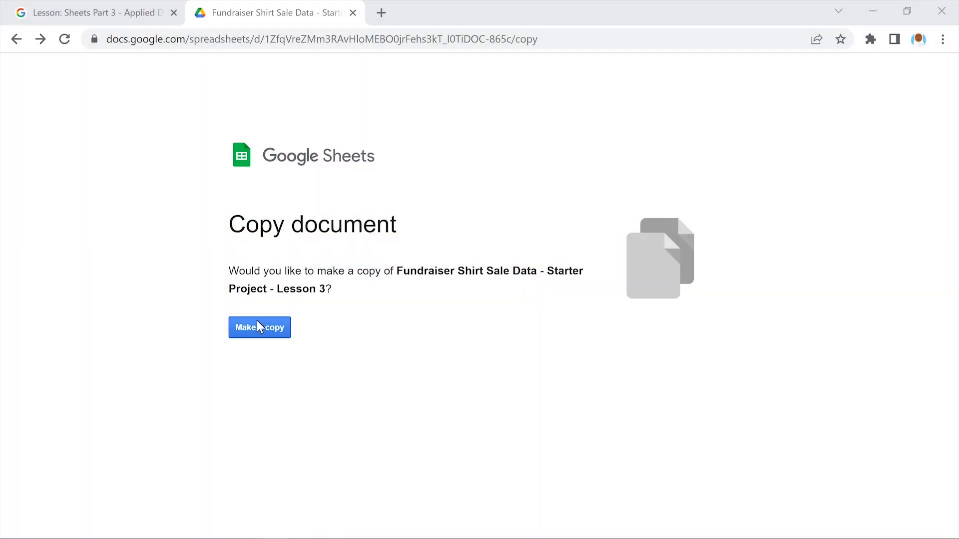
Copy the starter file and retitle it, dropping 'Copy of' and replacing 'Starter Project - Lesson 3' with the student's name
left_click(257, 323)
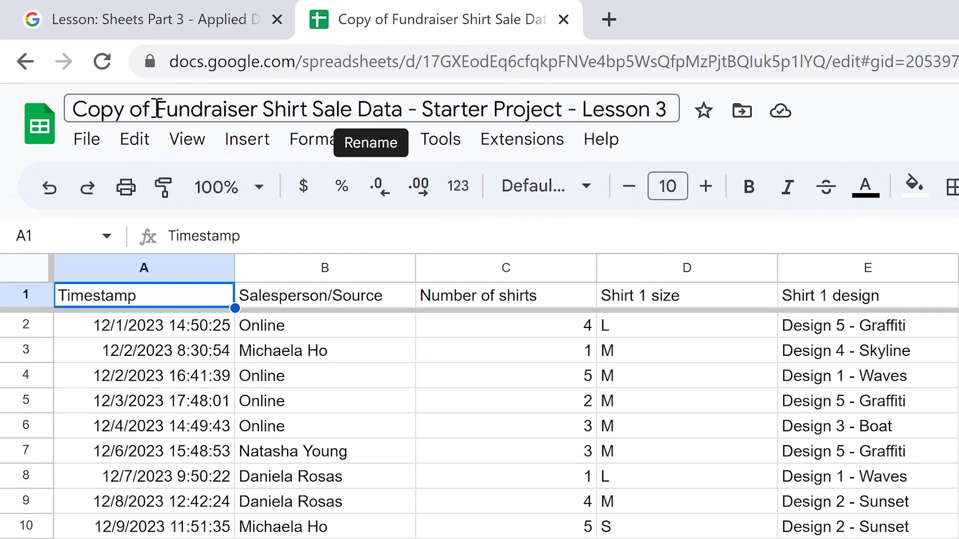
double_click(83, 69)
left_click_drag(130, 109, 80, 109)
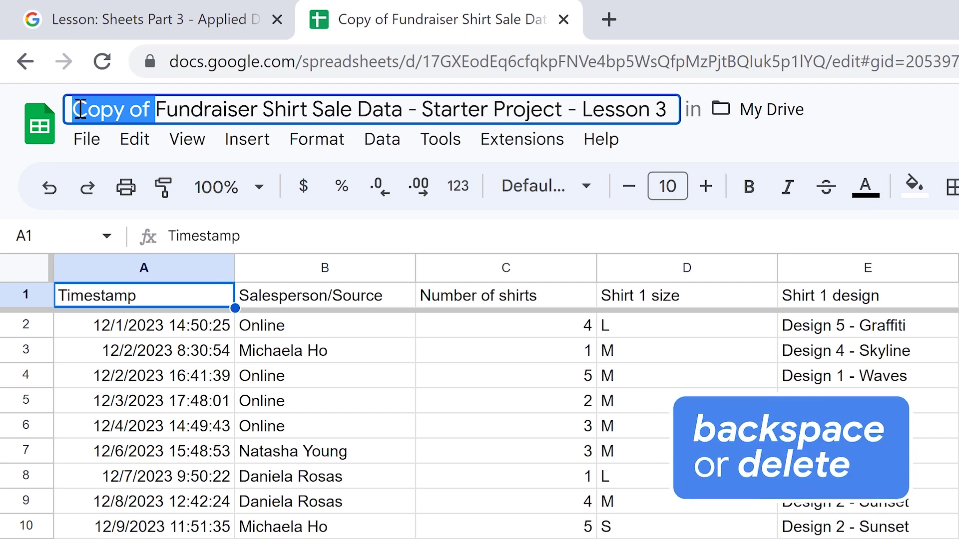
key("BackSpace")
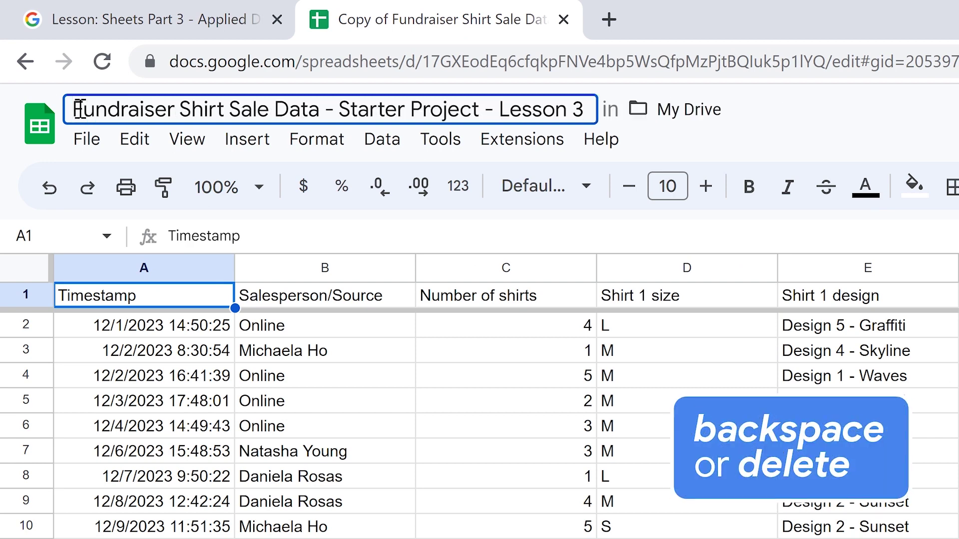
left_click_drag(584, 109, 343, 111)
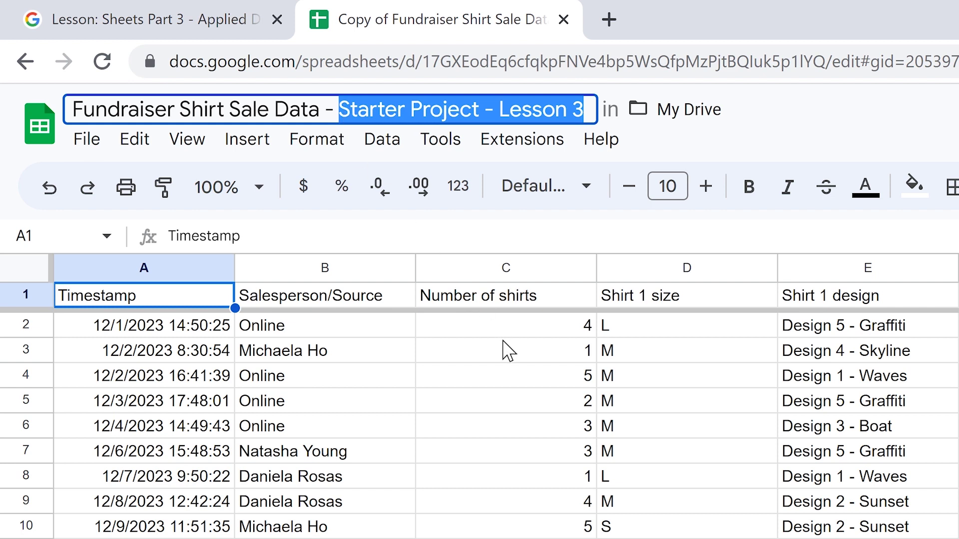
key("Return")
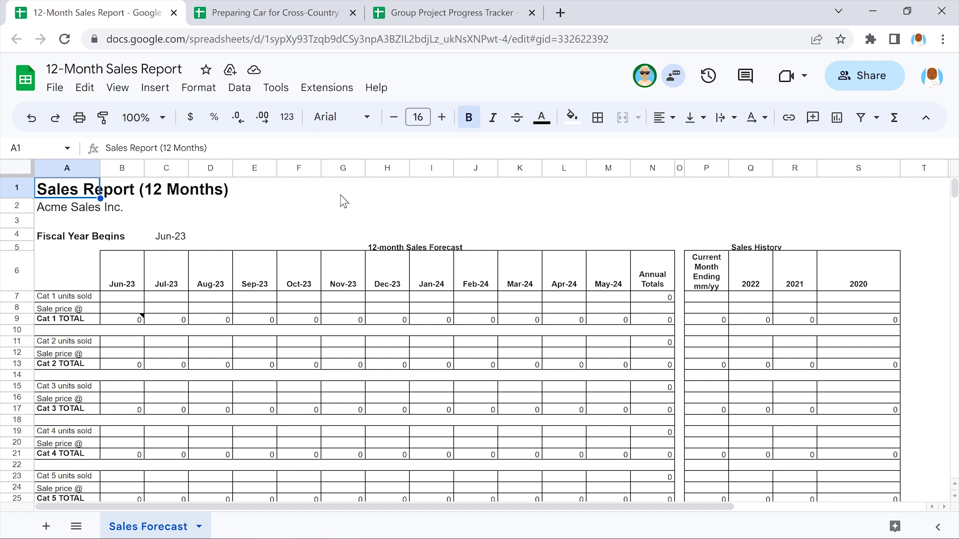
Switch to the cross-country car trip tracker, then to the Group Project Progress Tracker
left_click(278, 9)
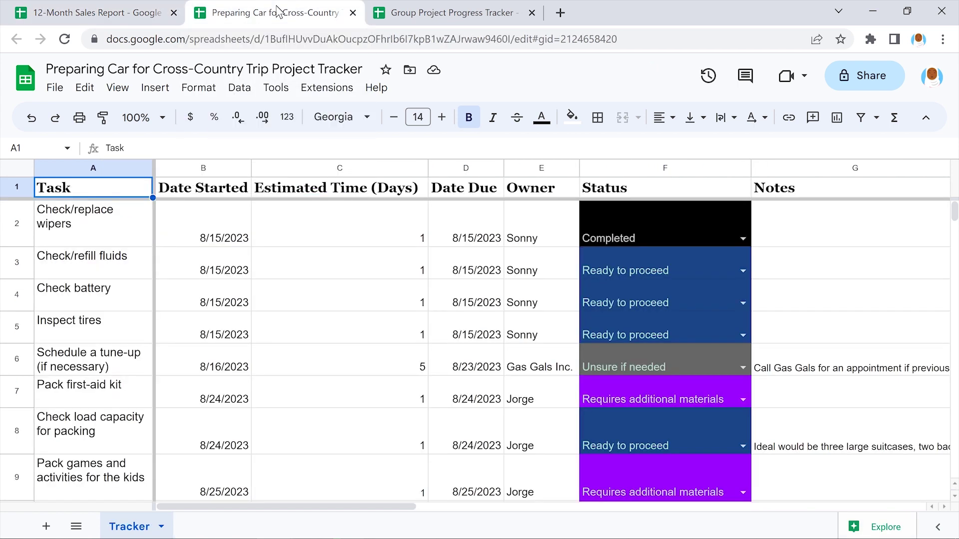
left_click(453, 13)
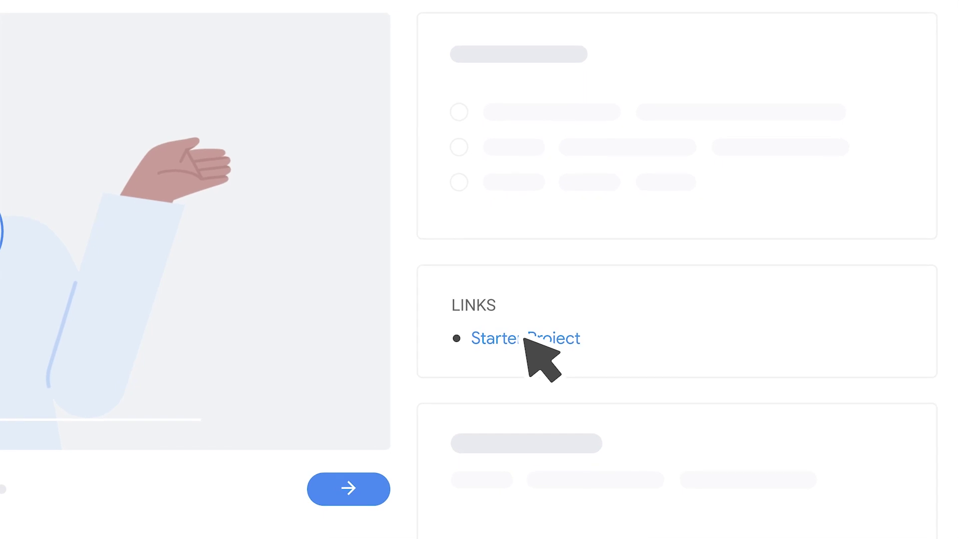
Insert the Fundraiser Shirt Sale Data sheets and check the Sales by Team Member tab
left_click(674, 409)
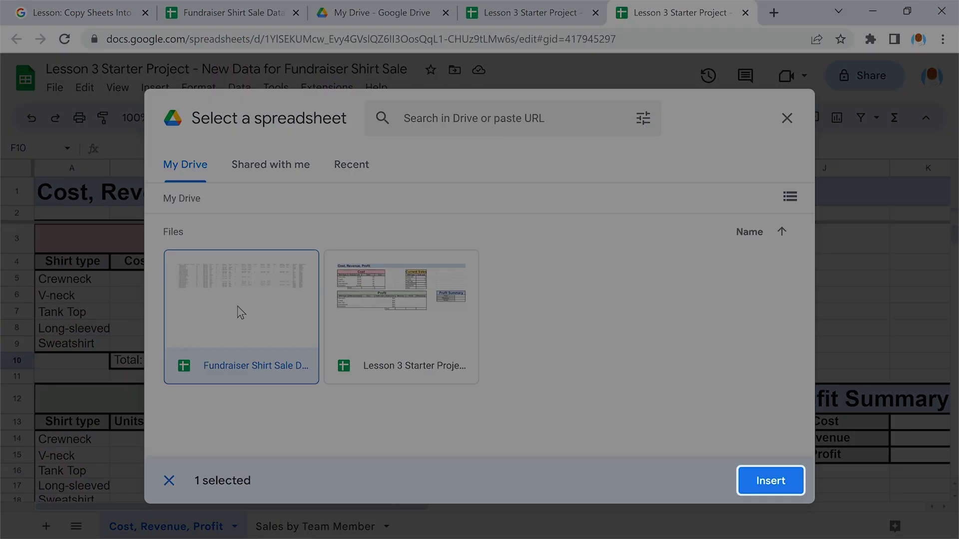
left_click(771, 479)
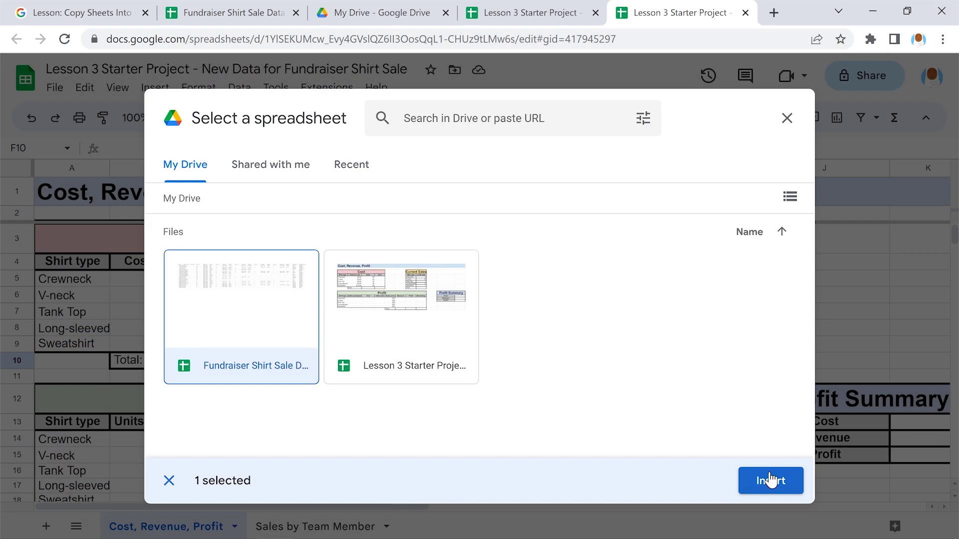
left_click(771, 480)
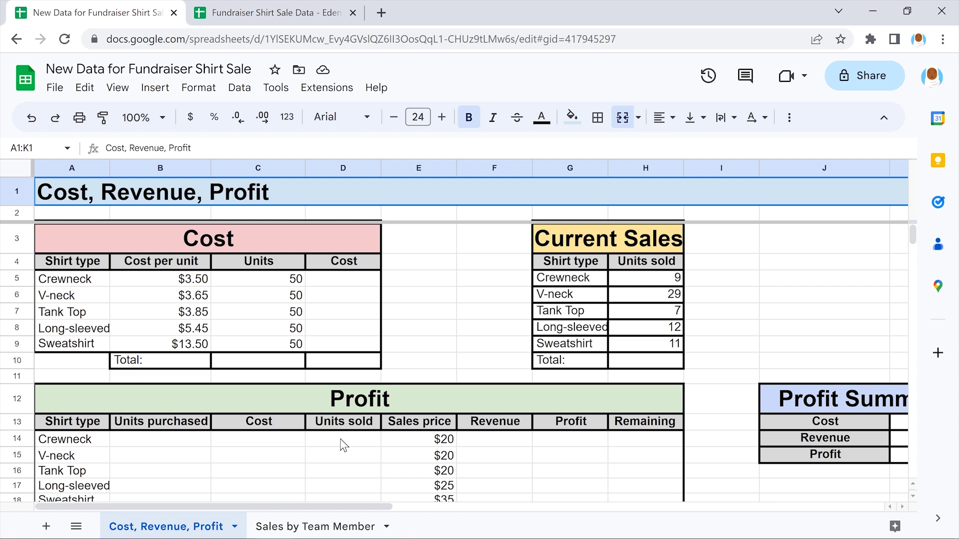
left_click(317, 524)
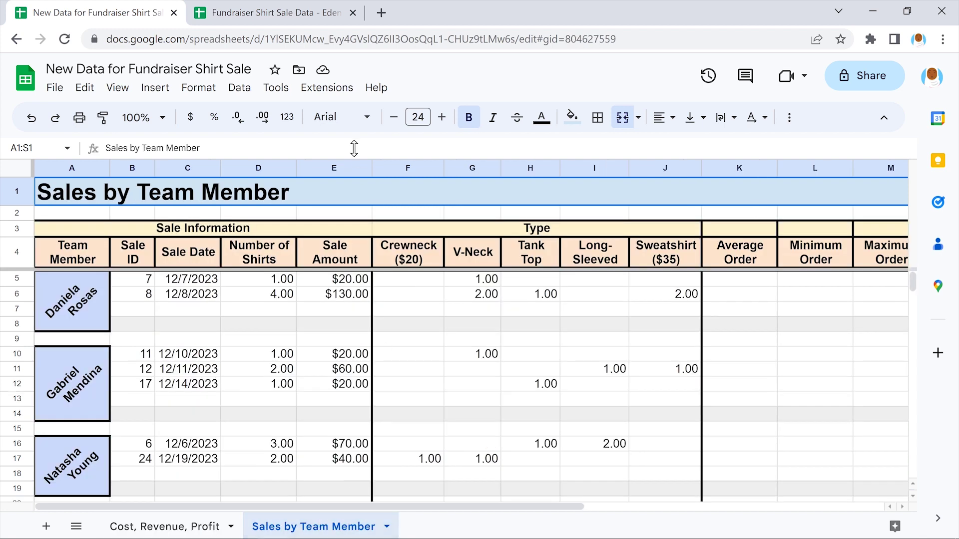
left_click(275, 10)
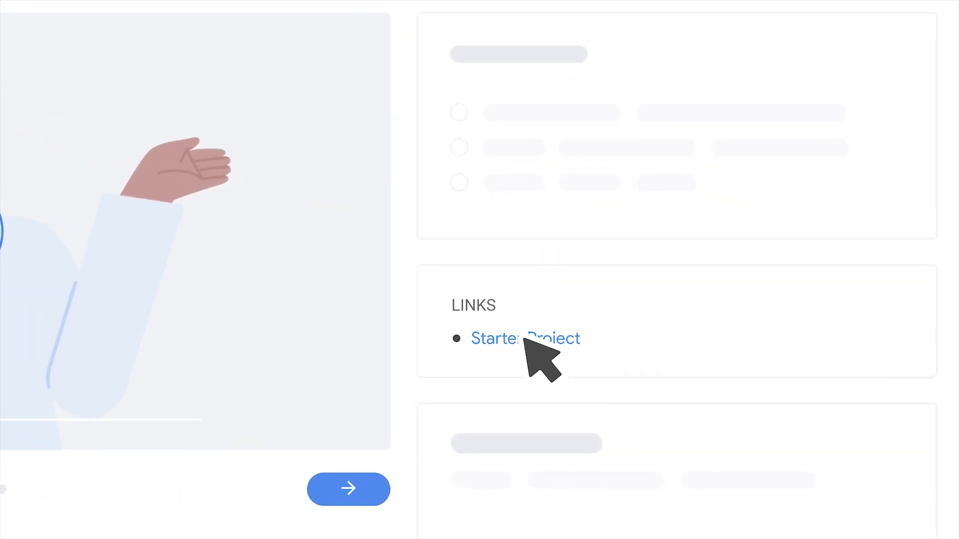
Download the Starter Project file, close the download bar, and open a new tab
left_click(524, 340)
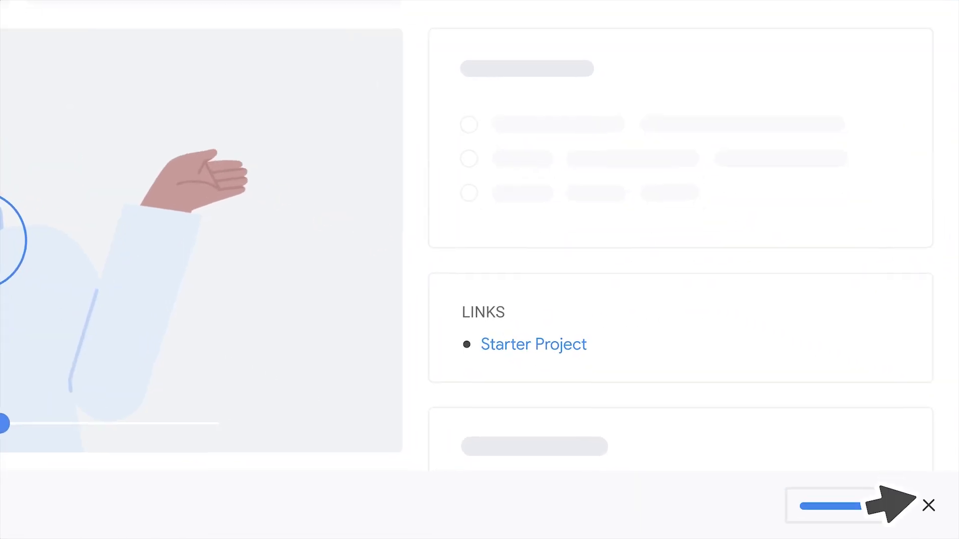
left_click(927, 505)
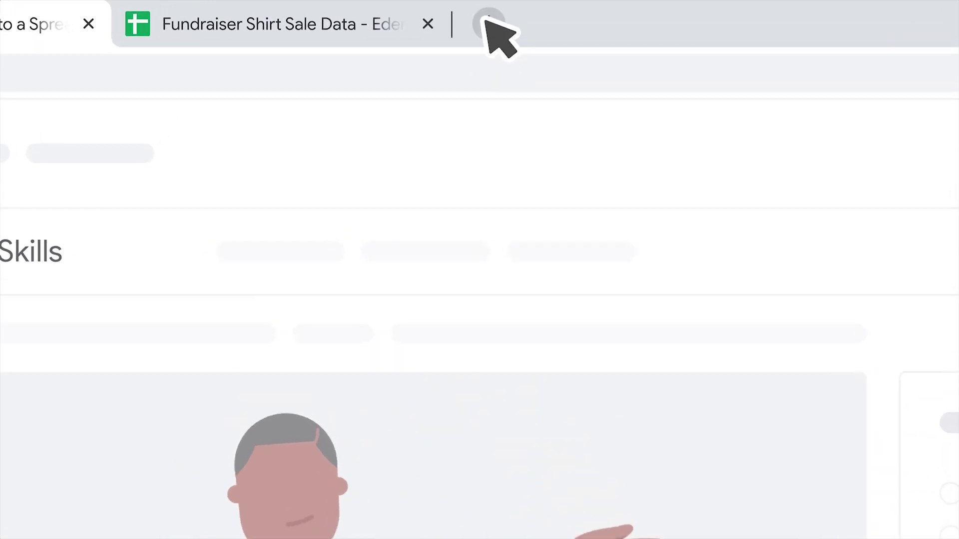
left_click(487, 23)
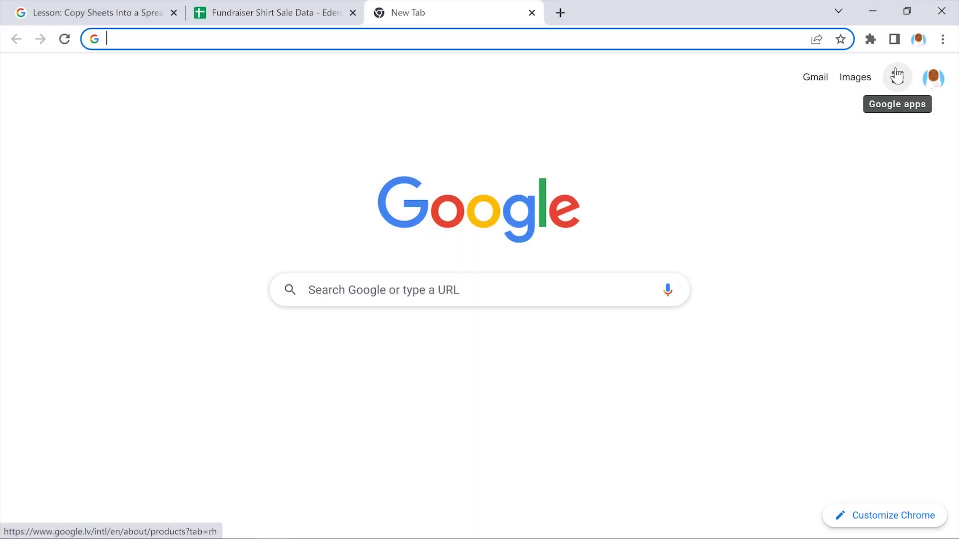
Upload the Lesson 3 Starter Project .xlsx from Downloads into My Drive
left_click(896, 75)
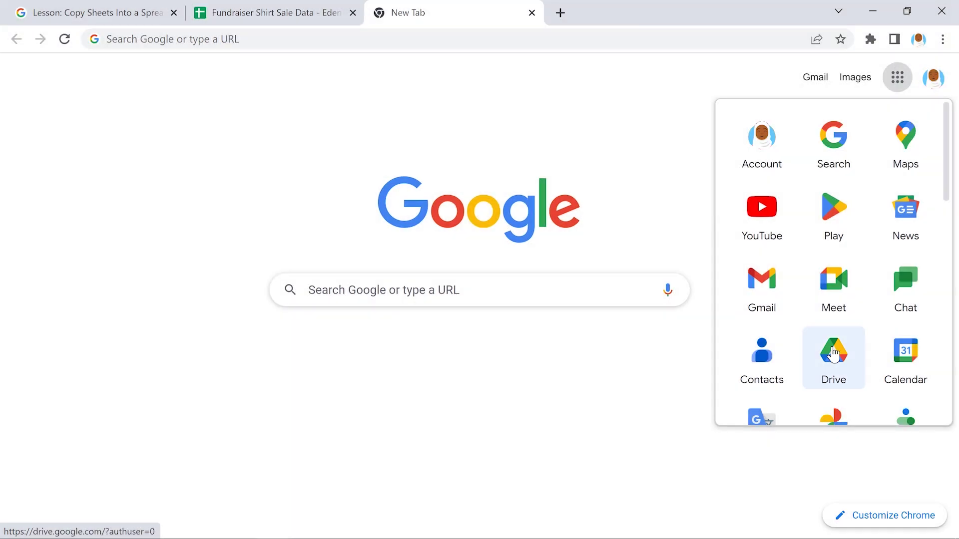
left_click(833, 353)
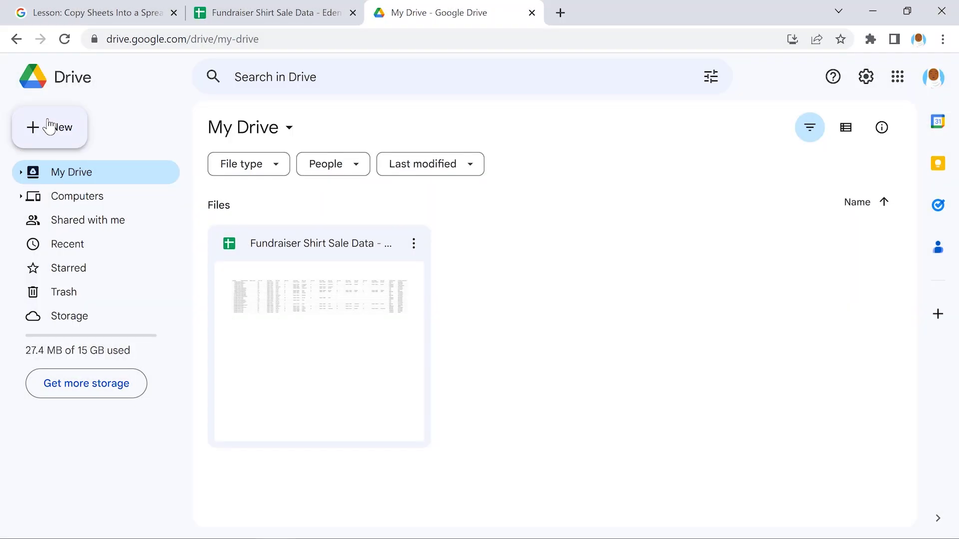
left_click(48, 127)
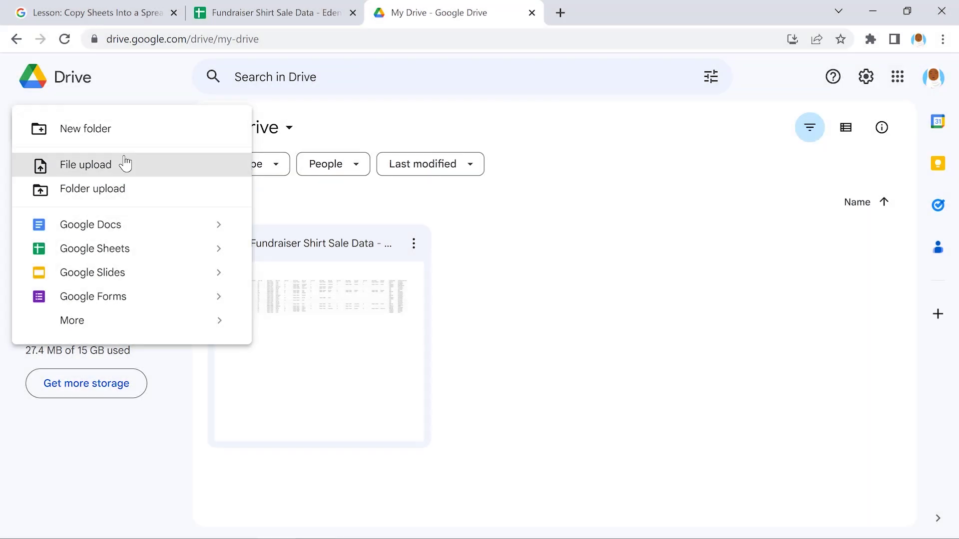
left_click(125, 164)
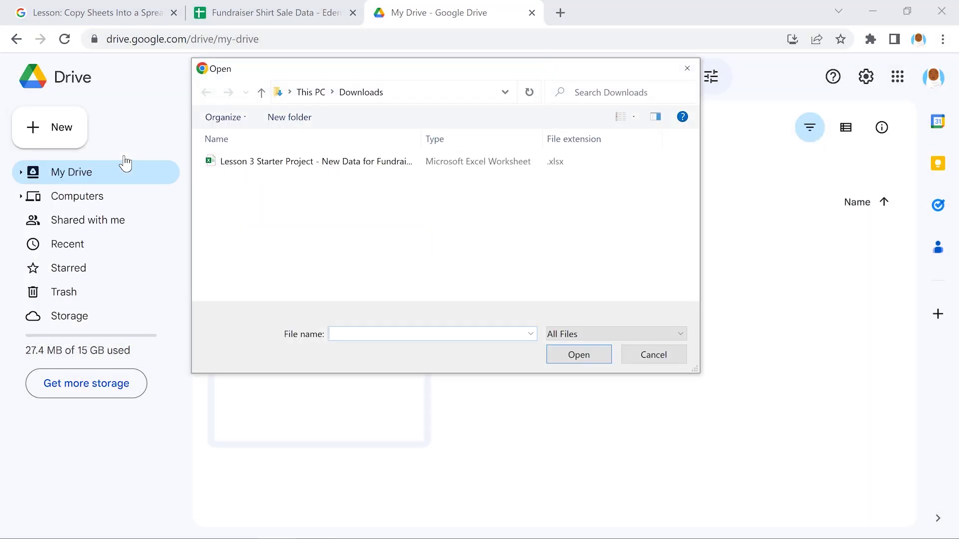
left_click(319, 162)
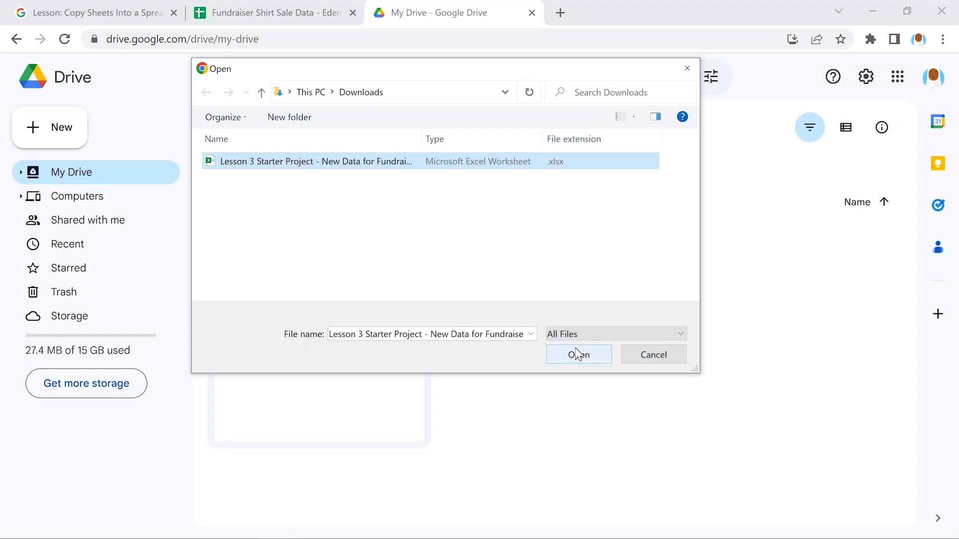
left_click(578, 355)
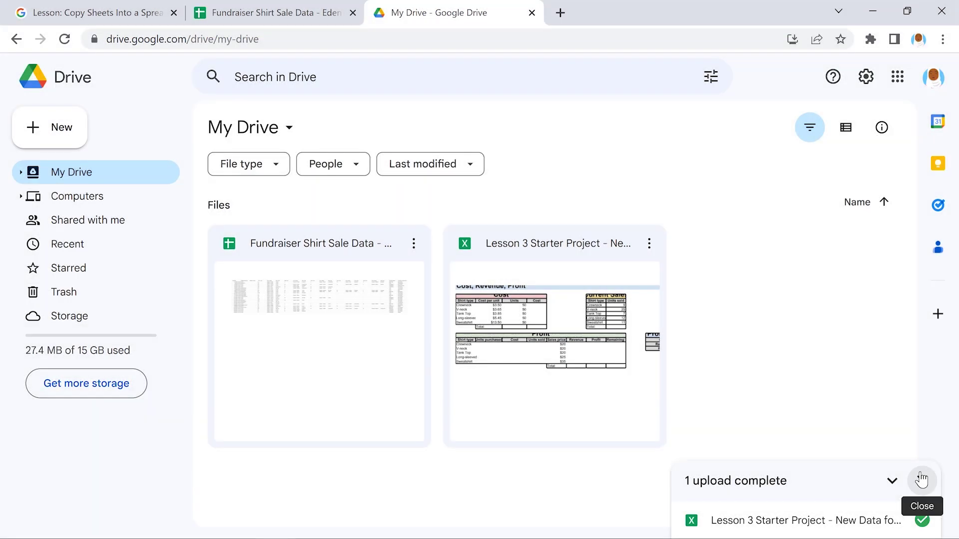
left_click(921, 481)
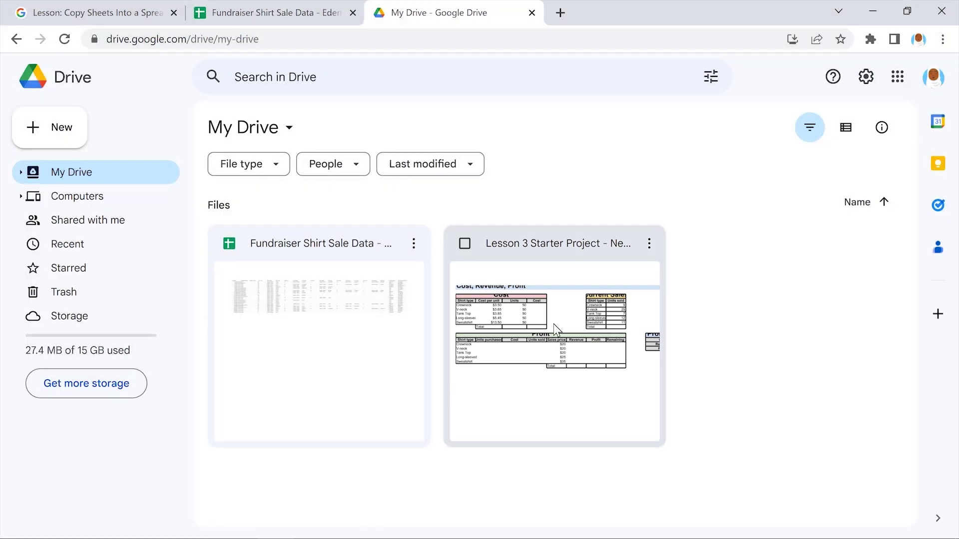
Open the uploaded Lesson 3 Excel file and save it as a Google Sheets file
double_click(553, 323)
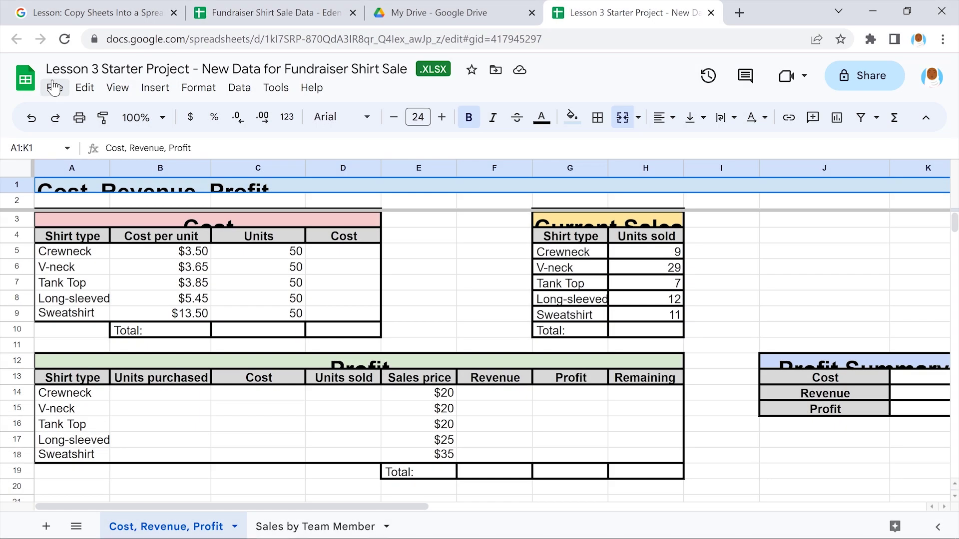
left_click(54, 88)
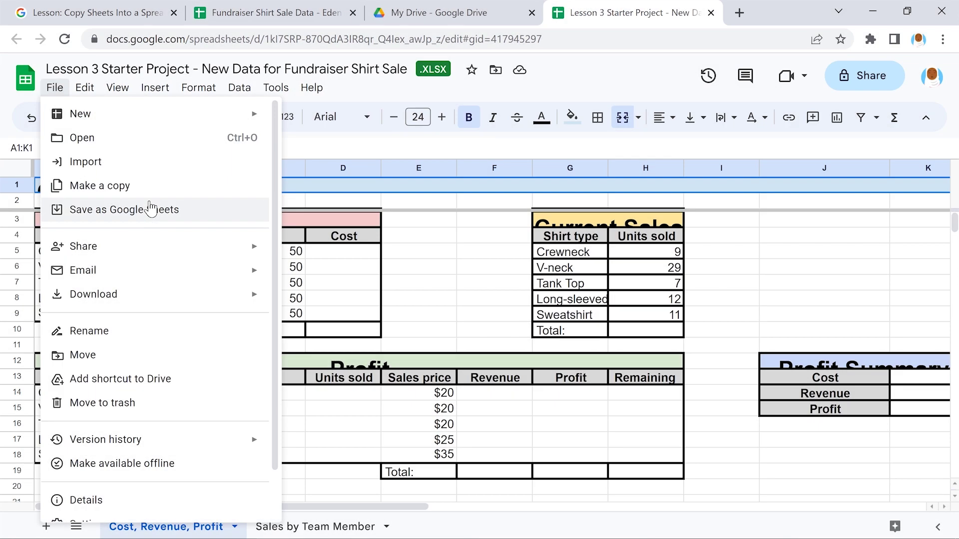
left_click(150, 208)
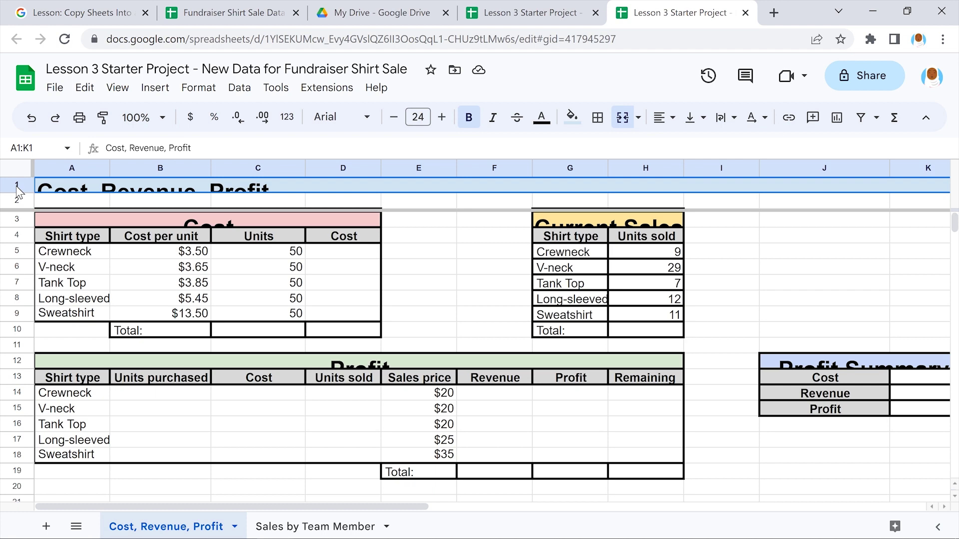
Resize rows 1–19 of Cost, Revenue, Profit to fit their data
left_click(16, 186)
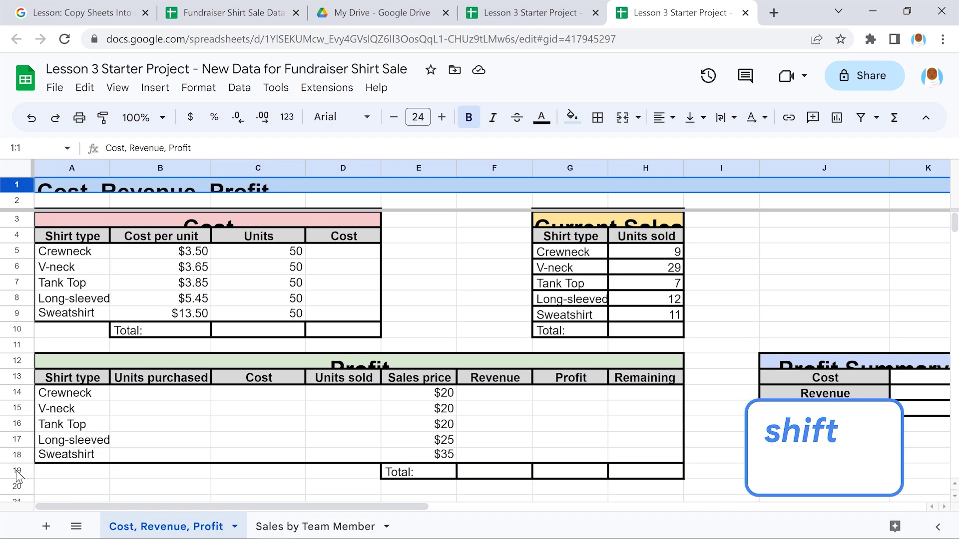
left_click(16, 472, "shift")
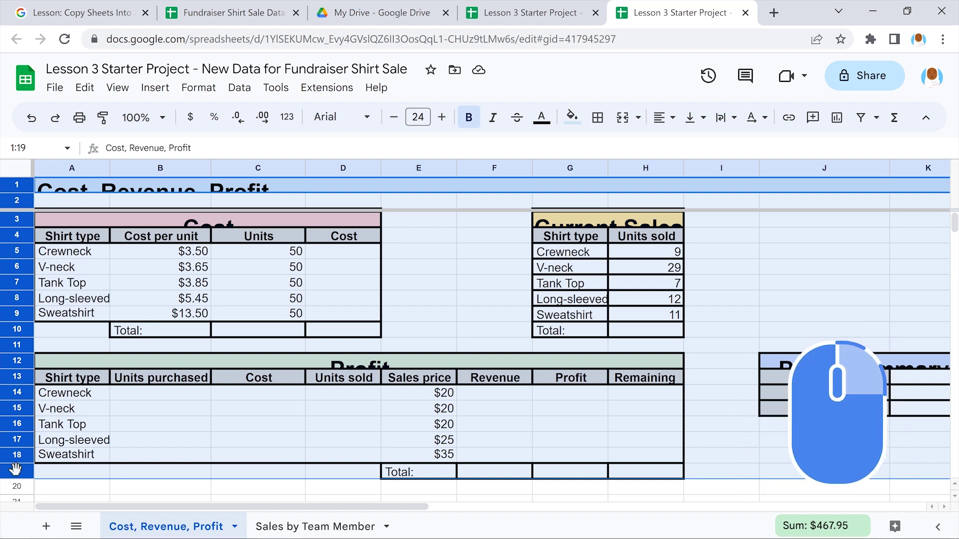
right_click(15, 470)
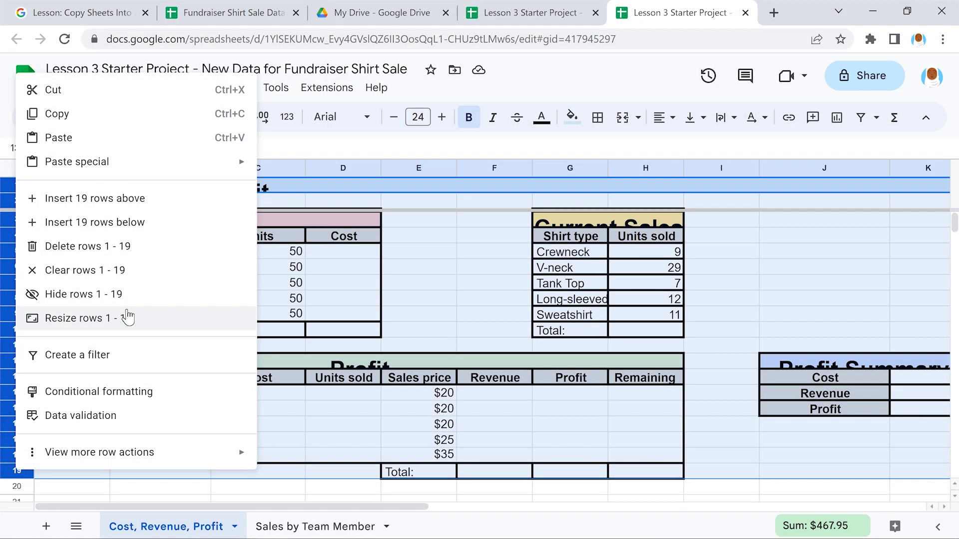
left_click(127, 317)
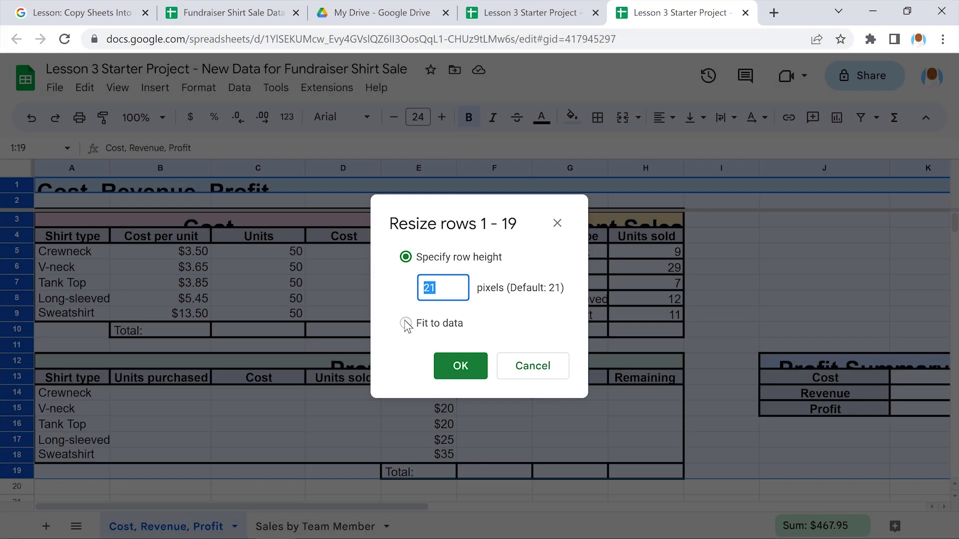
left_click(405, 323)
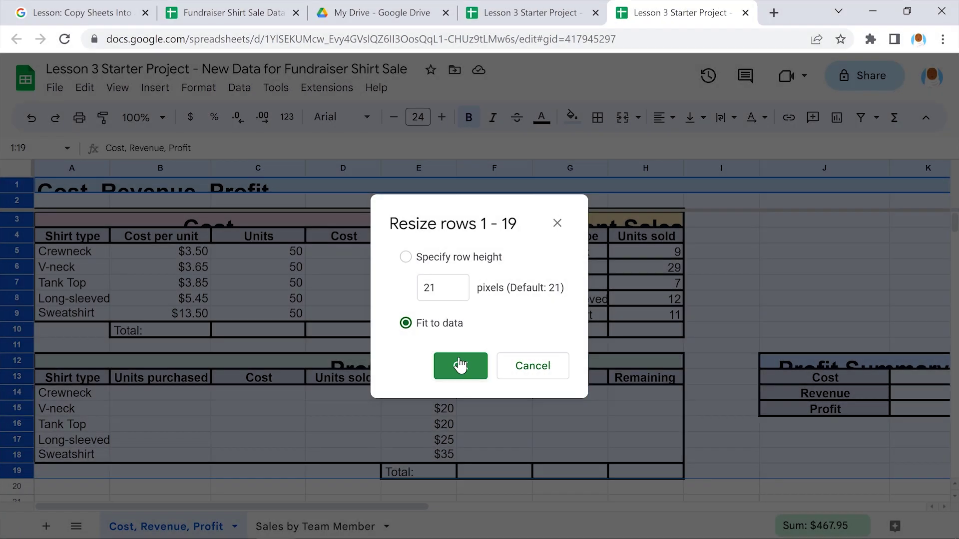
left_click(460, 366)
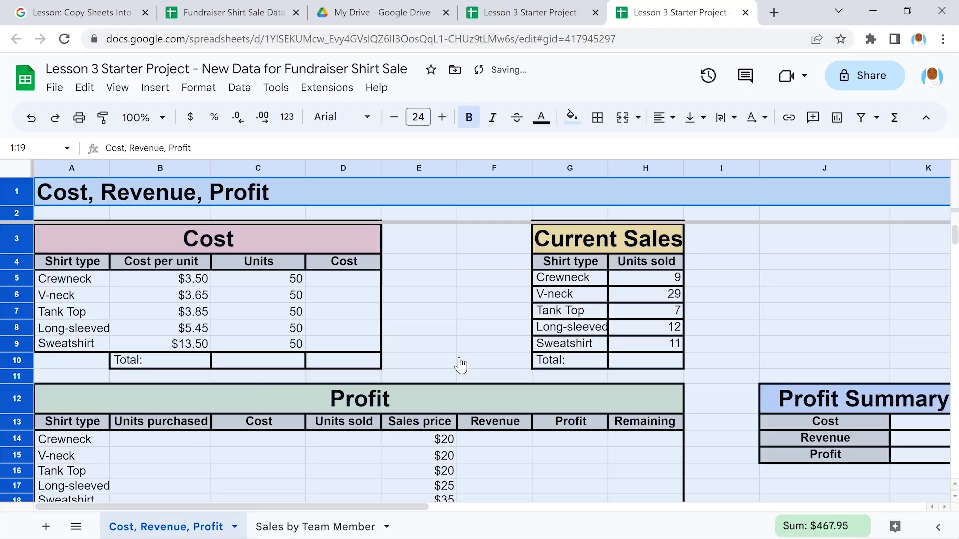
left_click(493, 363)
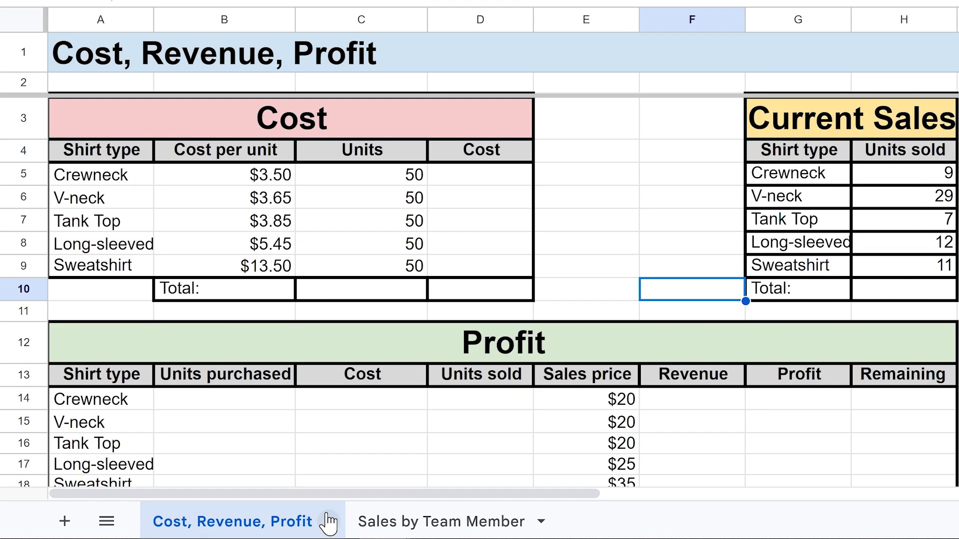
Copy the Cost, Revenue, Profit sheet to the existing Fundraiser Shirt Sale Data spreadsheet
left_click(328, 522)
mouse_move(220, 228)
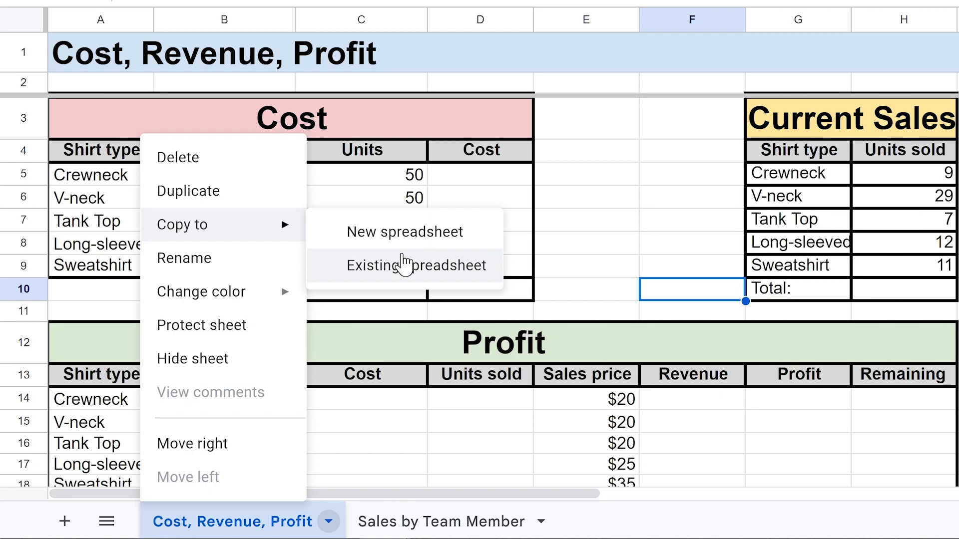
left_click(403, 263)
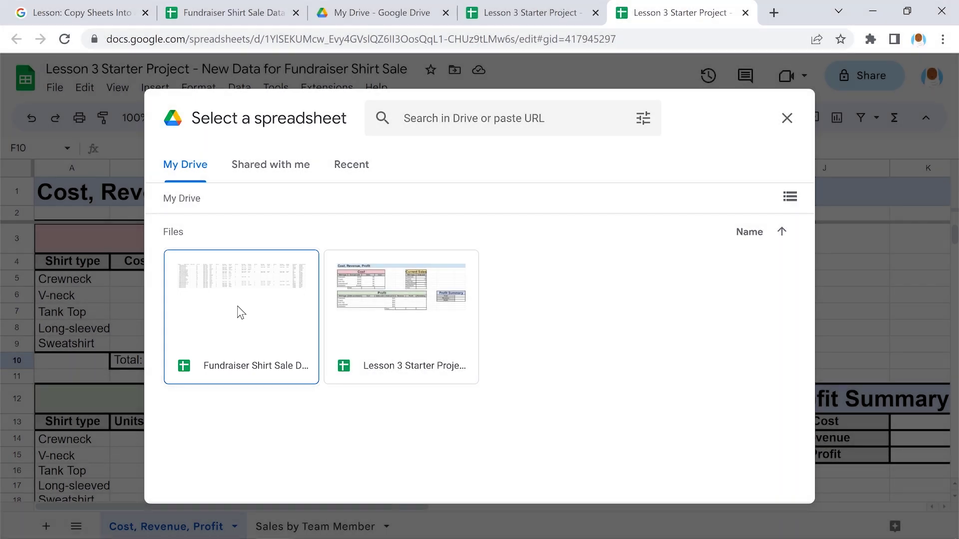
left_click(241, 313)
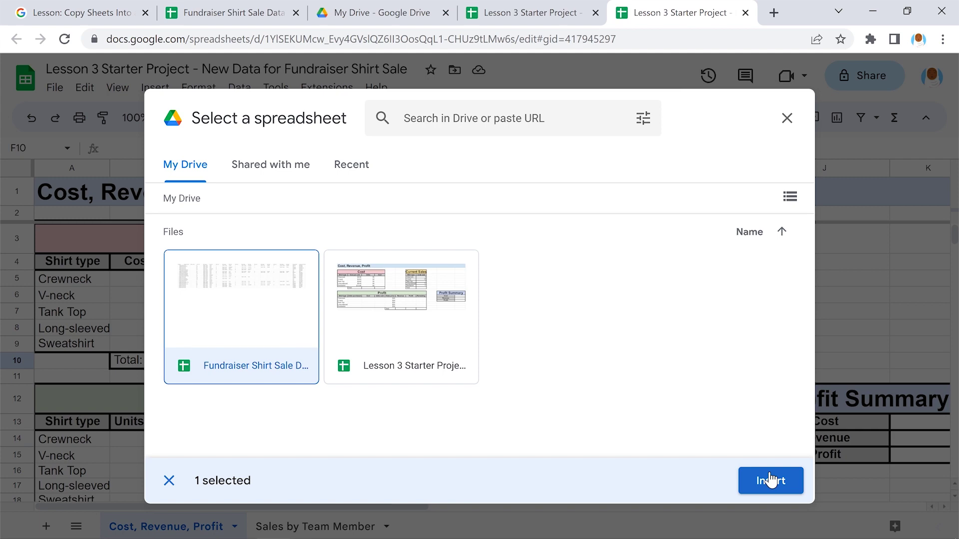
left_click(770, 481)
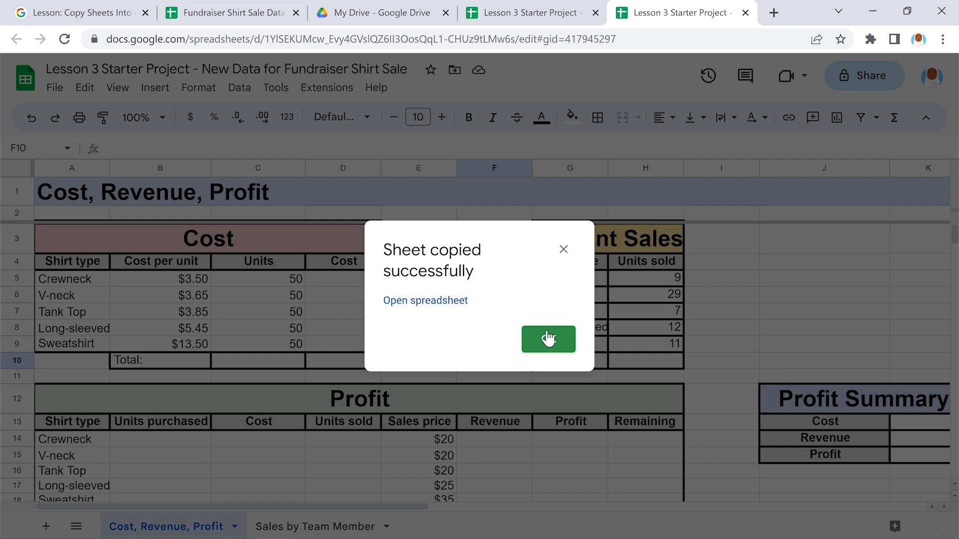
left_click(548, 339)
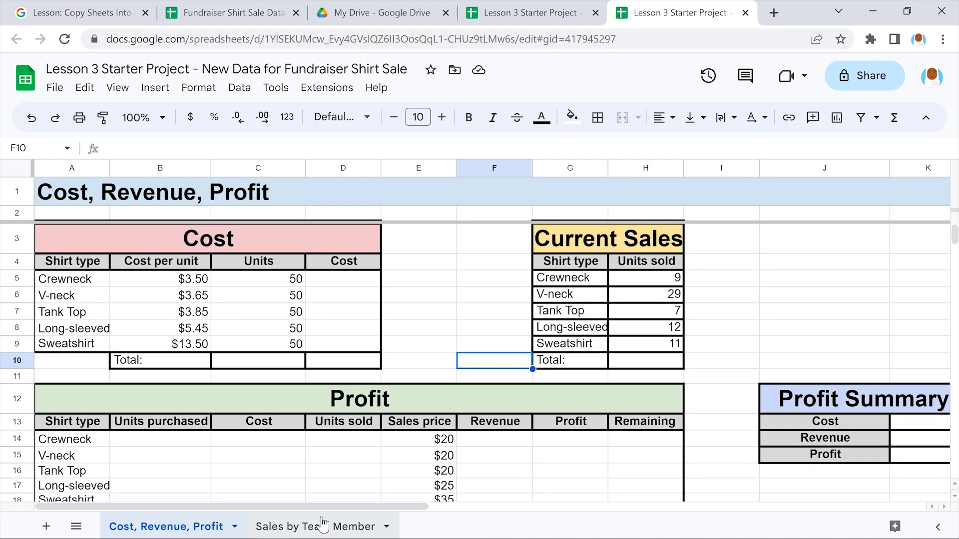
On the Sales by Team Member sheet, resize rows 1–52 to fit to data so Team Member shows fully
left_click(323, 526)
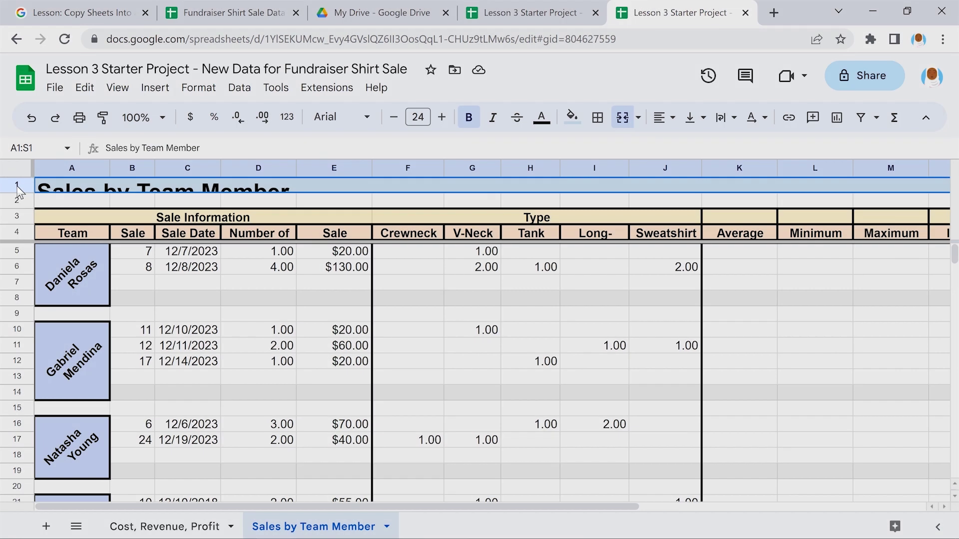
left_click(17, 186)
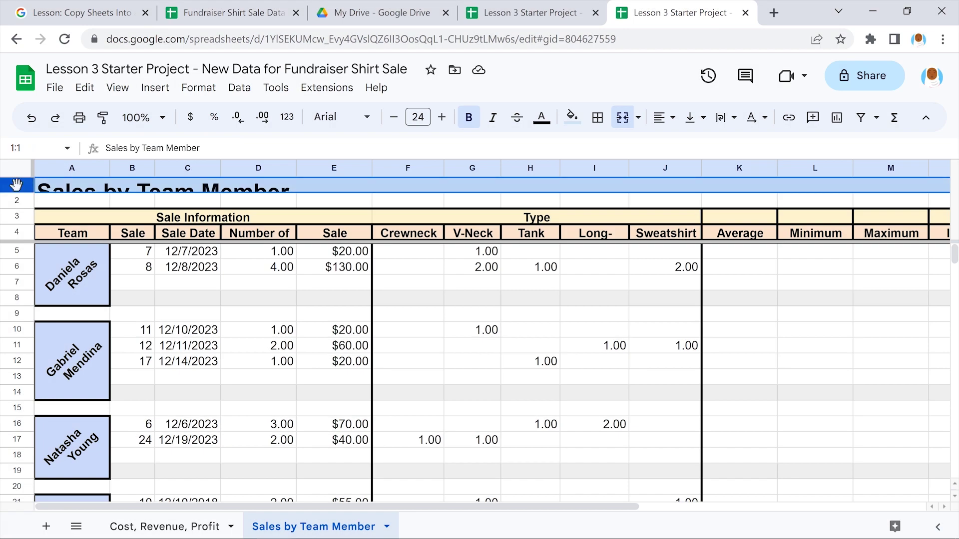
scroll(17, 185, "down", 8)
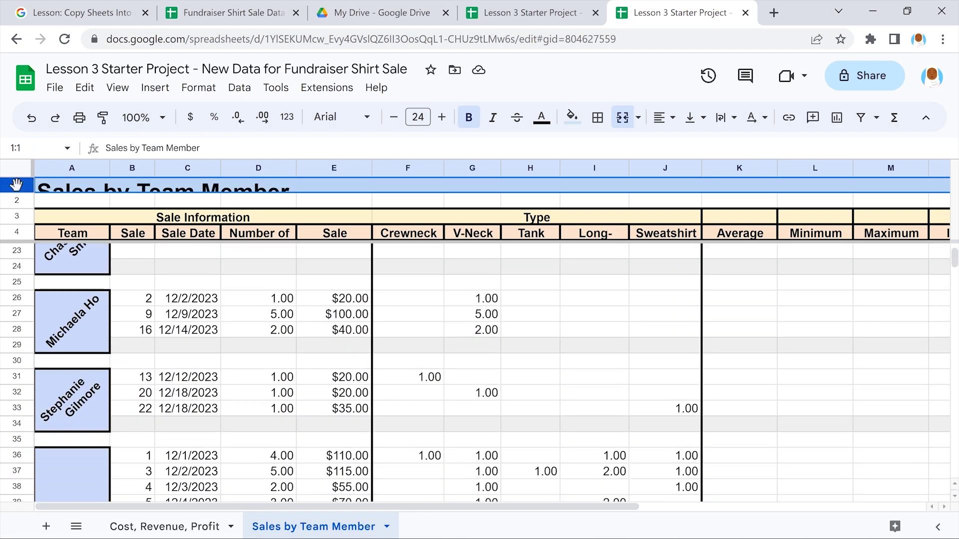
scroll(17, 185, "down", 4)
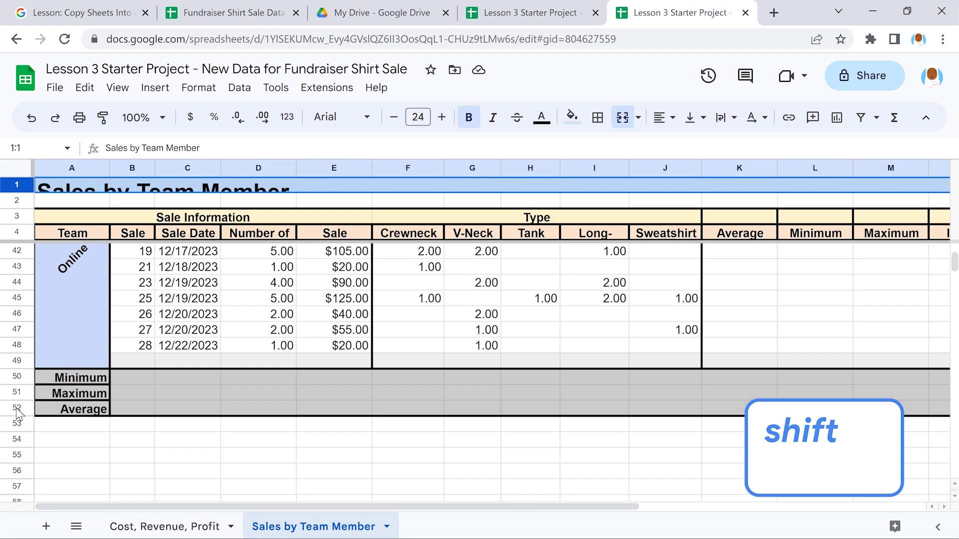
left_click(16, 409, "shift")
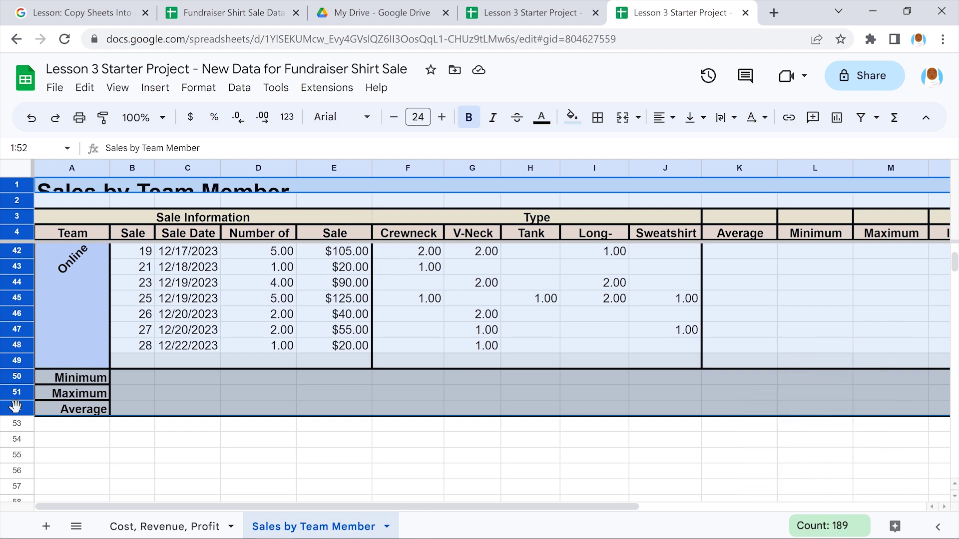
right_click(16, 407)
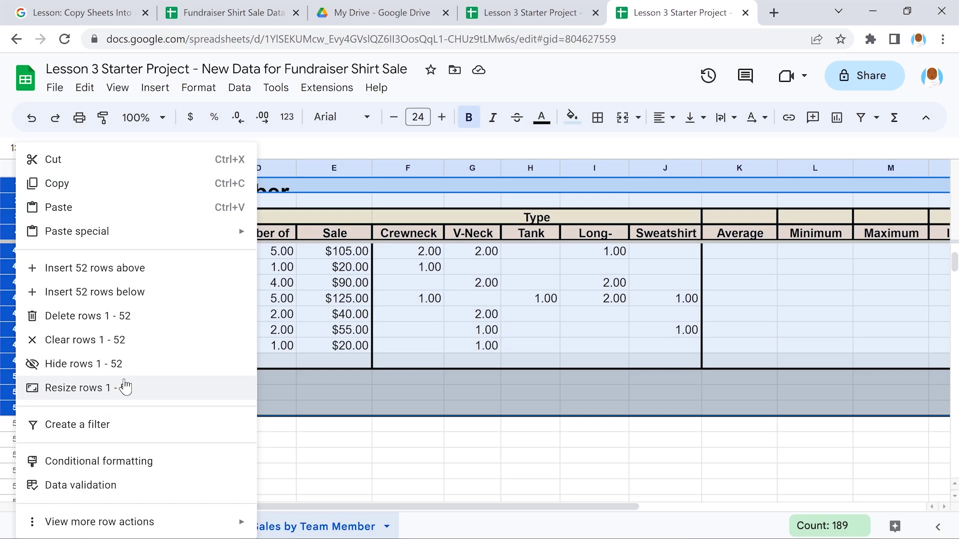
left_click(125, 387)
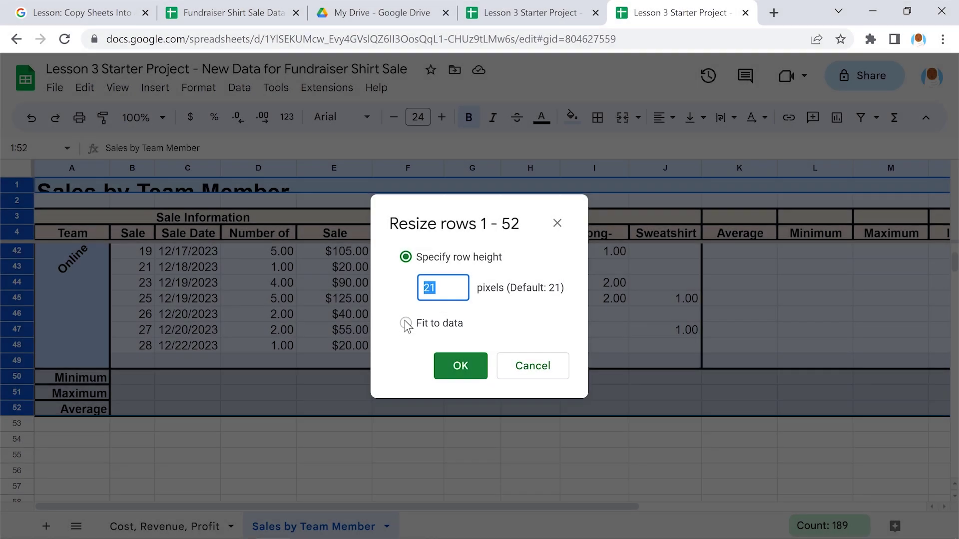
left_click(406, 323)
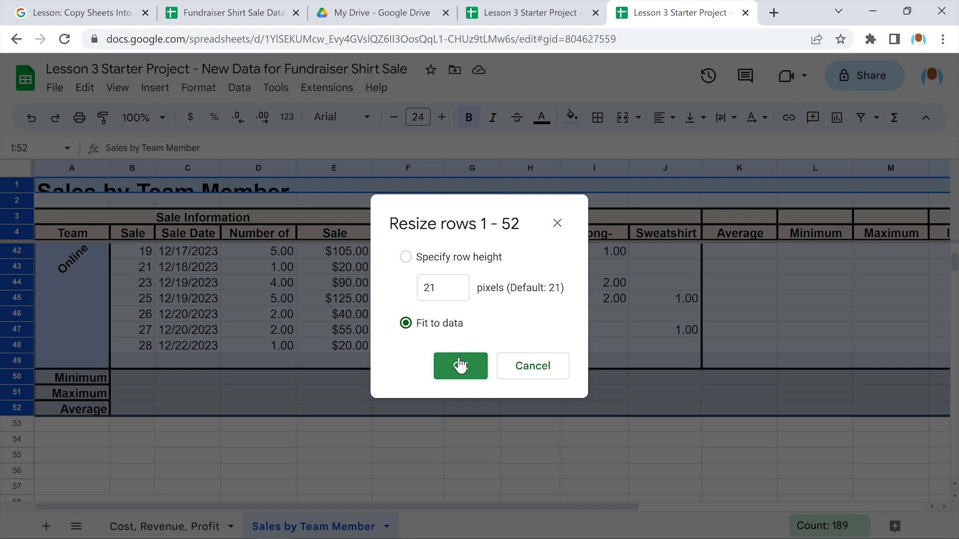
left_click(460, 366)
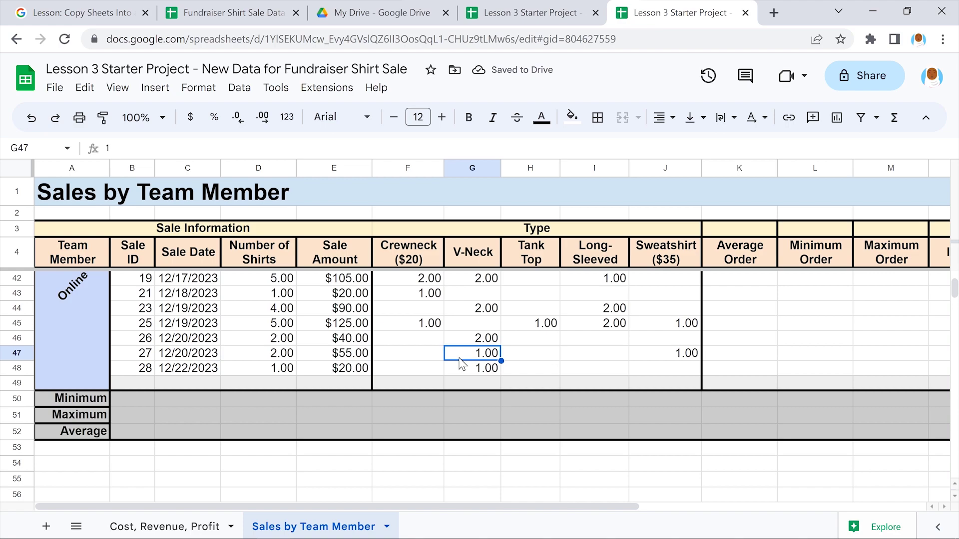
scroll(461, 363, "up", 10)
scroll(460, 363, "up", 2)
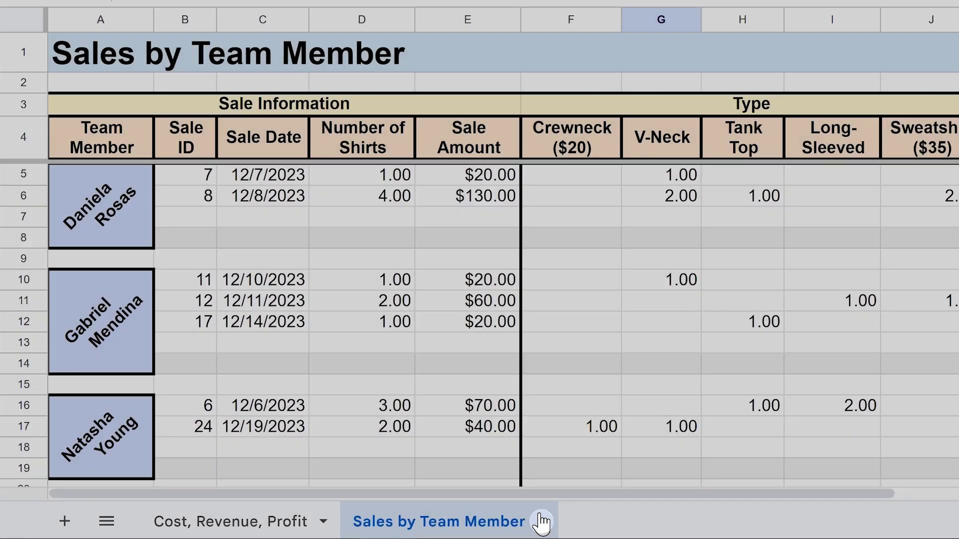
Copy the Sales by Team Member sheet to the existing Fundraiser Shirt Sale Data spreadsheet and confirm
left_click(541, 522)
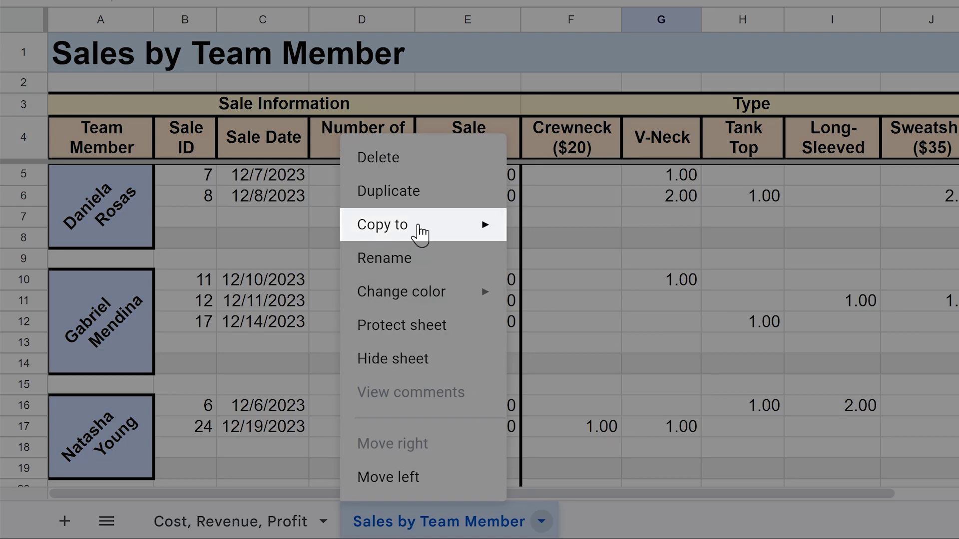
mouse_move(420, 223)
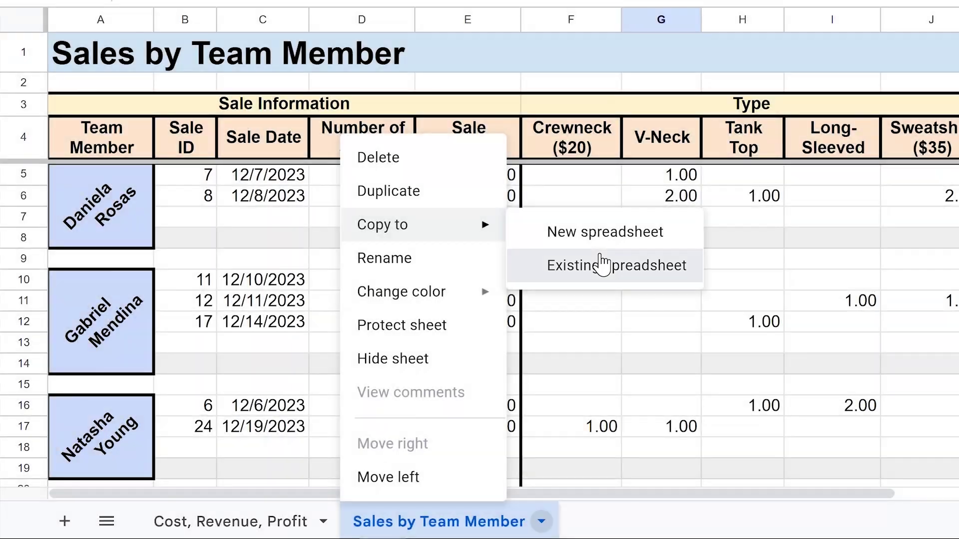
left_click(602, 265)
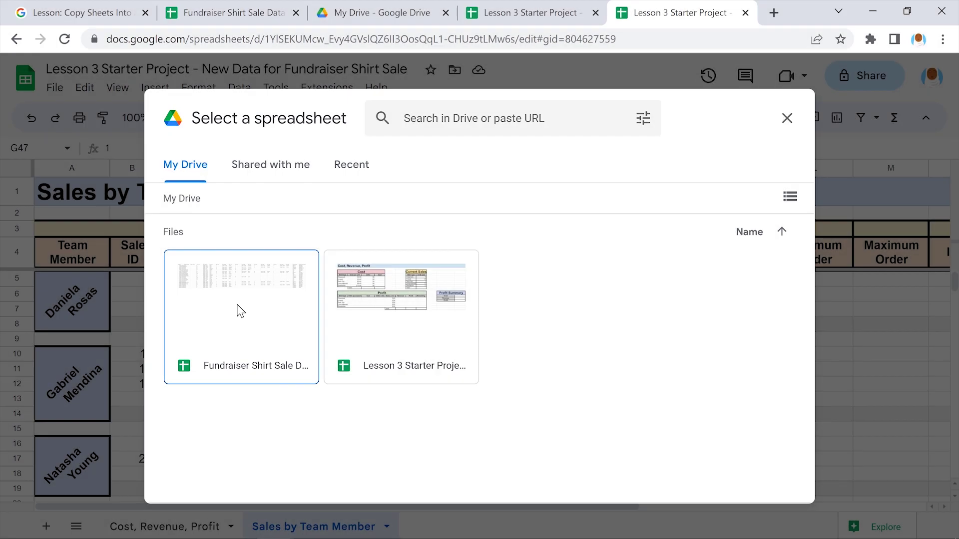
left_click(241, 311)
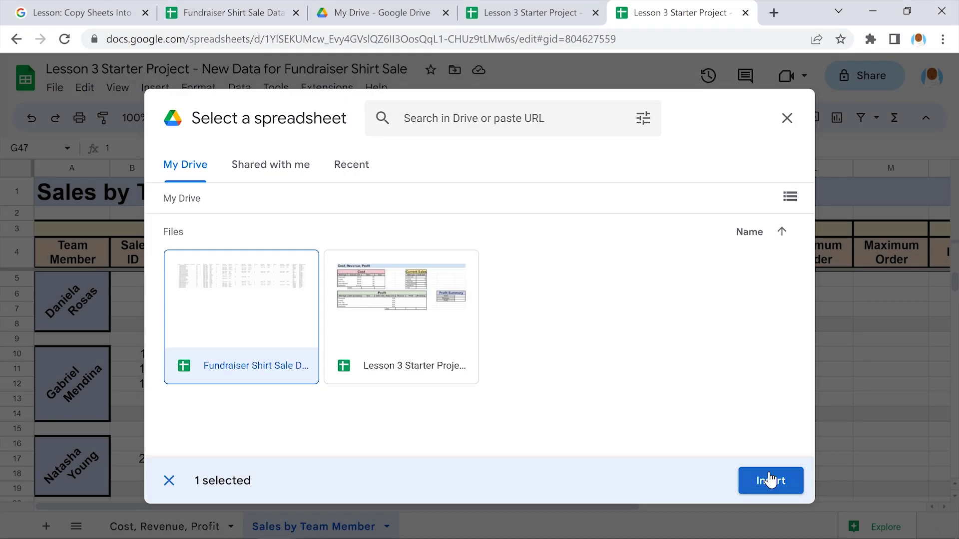
left_click(770, 479)
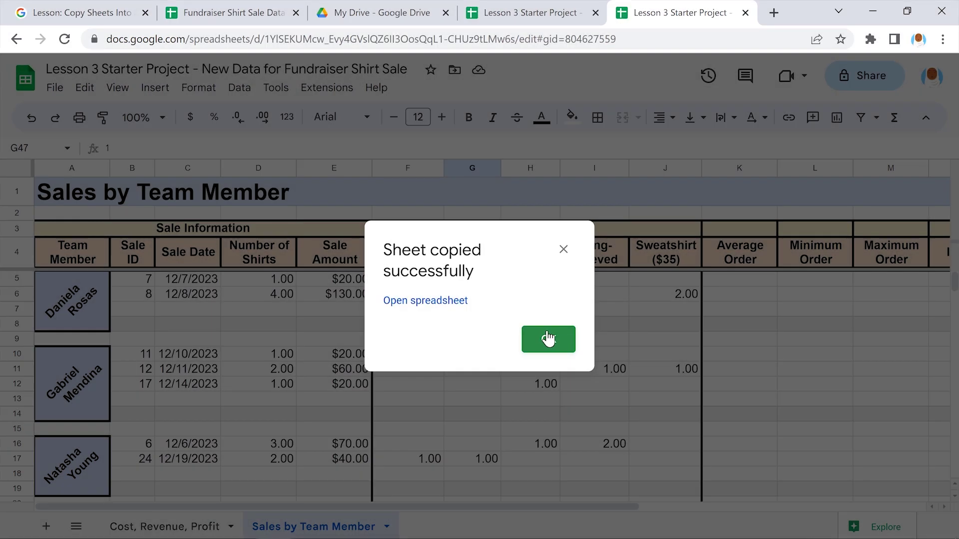
left_click(547, 339)
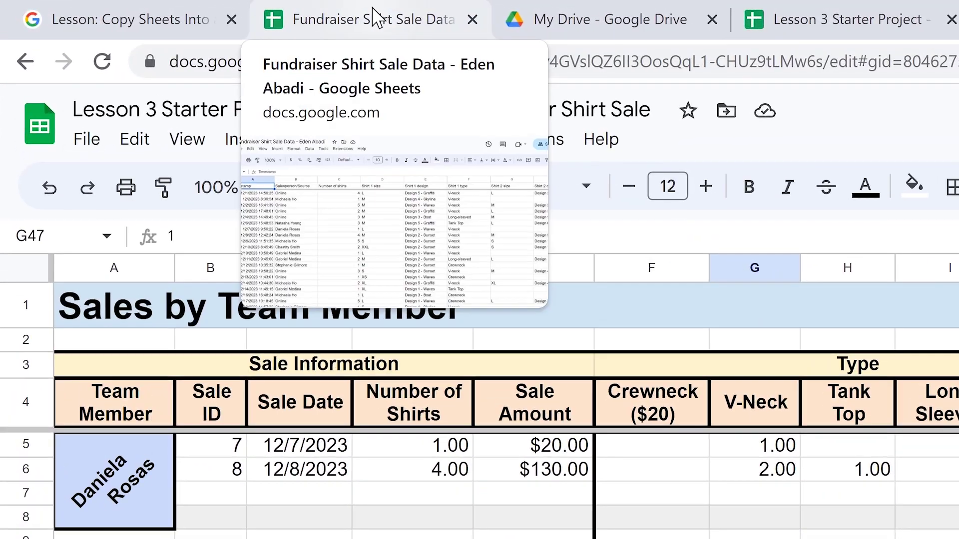
In Fundraiser Shirt Sale Data, scroll the sheet tabs and open the Copy of Cost, Revenue, Profit sheet
left_click(375, 18)
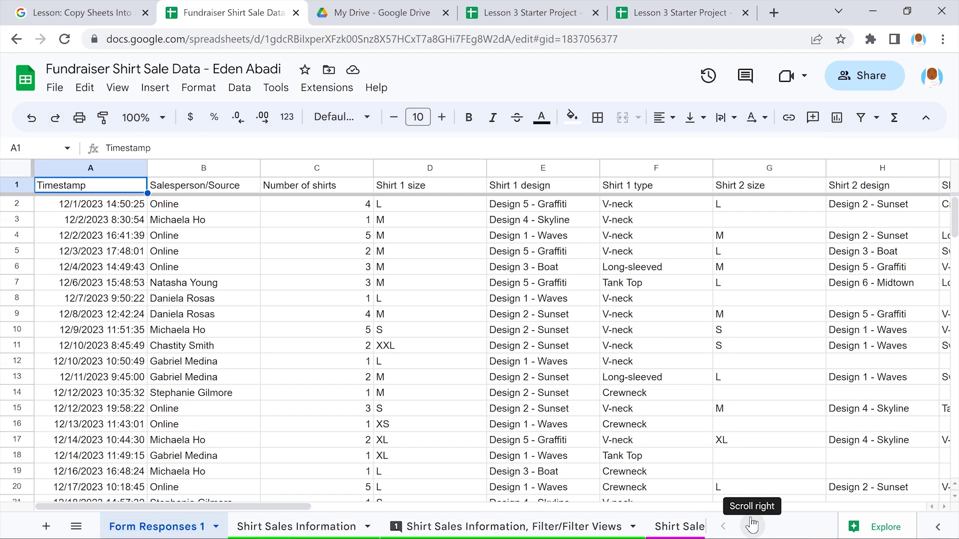
left_click(752, 525)
left_click(752, 524)
left_click(752, 524)
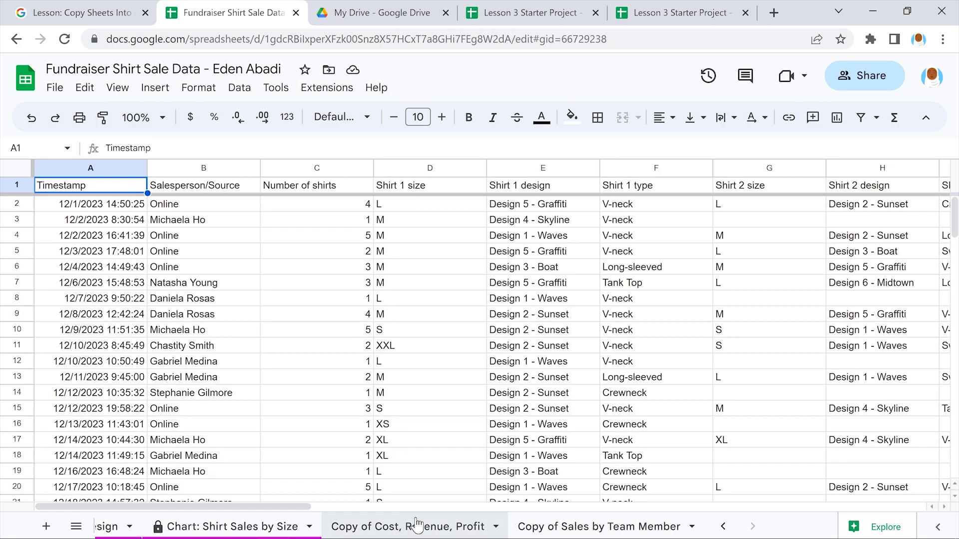
left_click(418, 525)
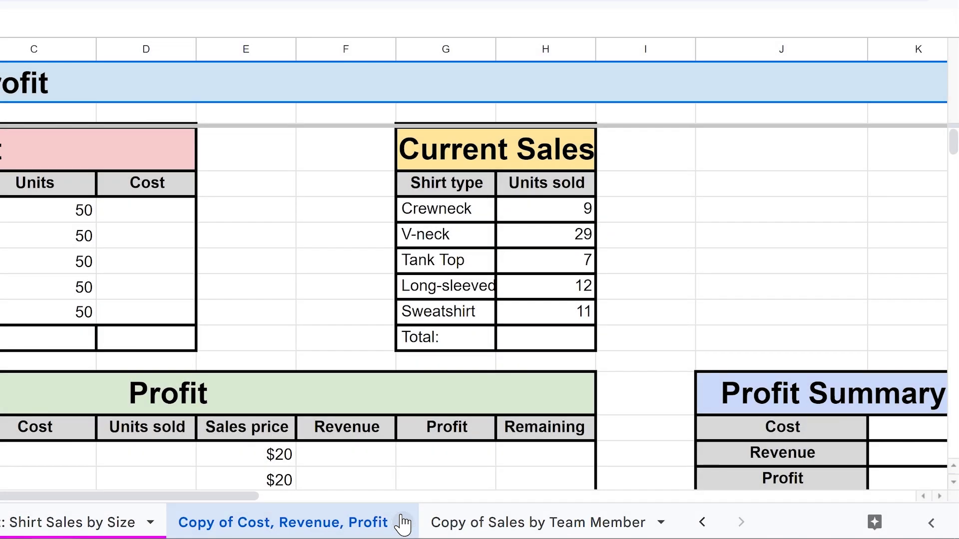
Rename the Copy of Cost, Revenue, Profit sheet to Cost, Revenue, Profit
left_click(402, 523)
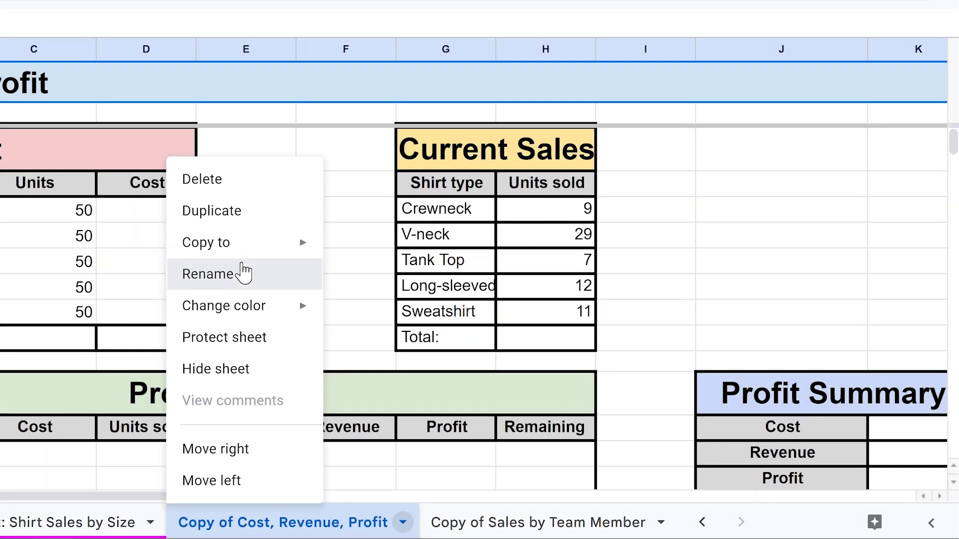
left_click(244, 273)
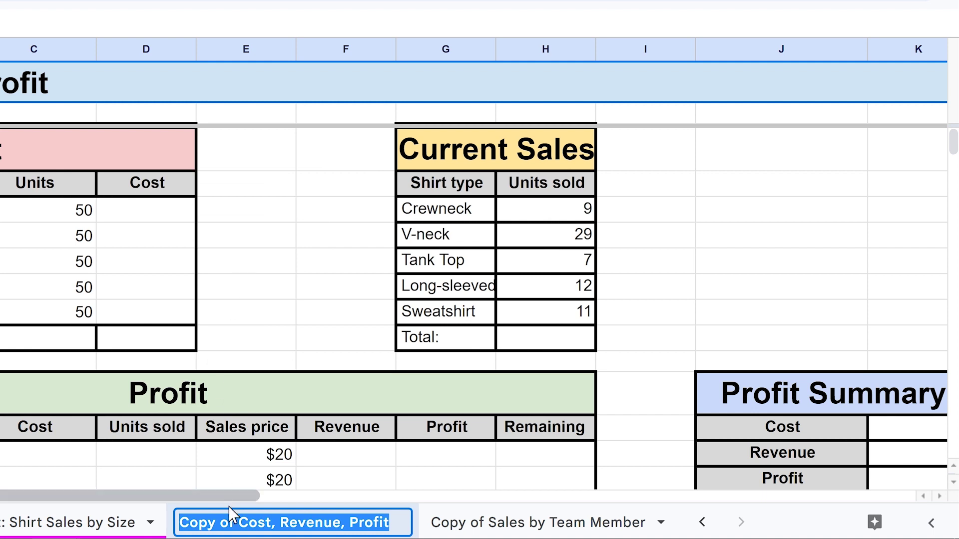
left_click_drag(238, 524, 180, 524)
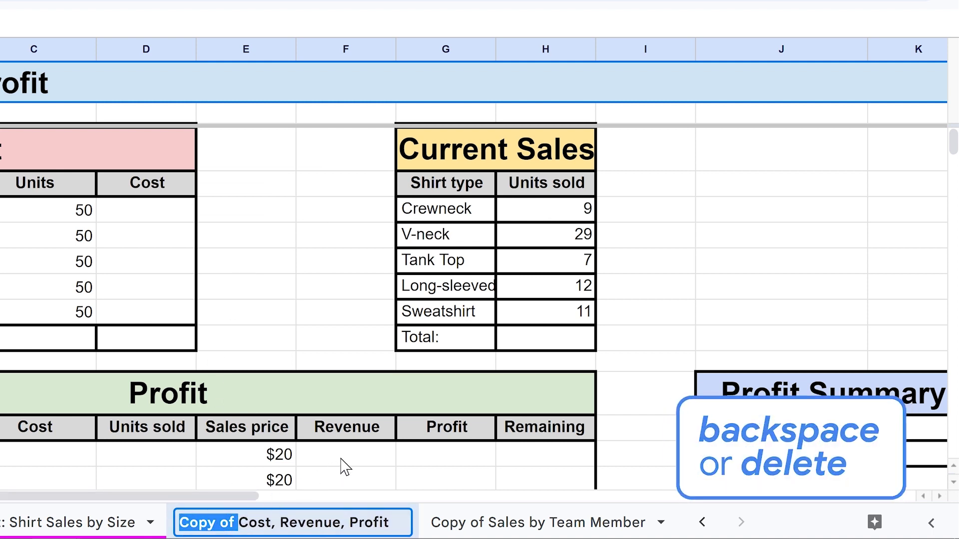
key("BackSpace")
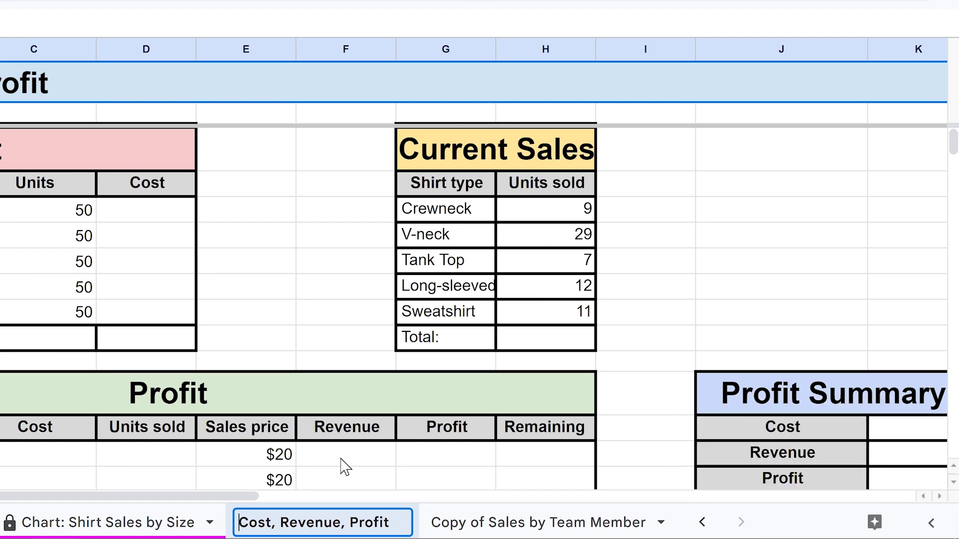
key("Return")
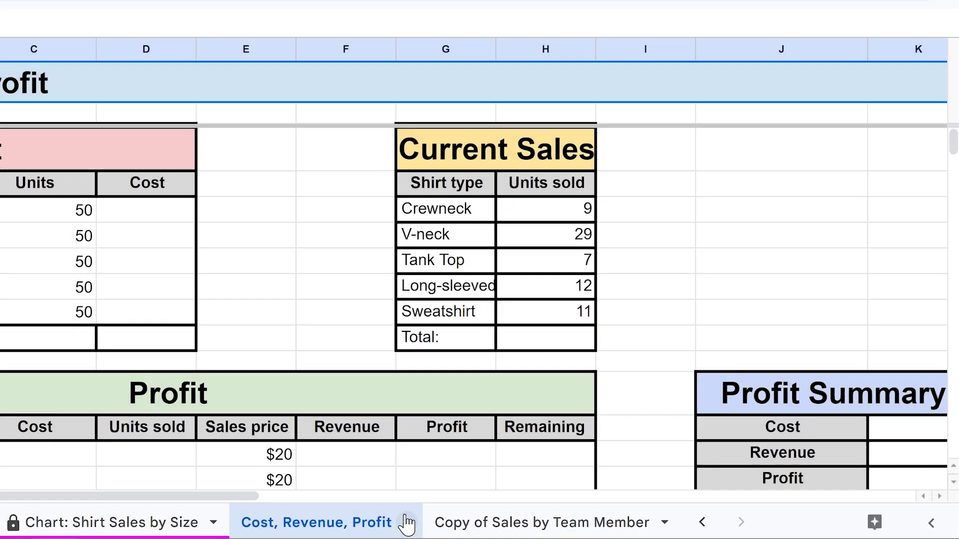
Change the Cost, Revenue, Profit tab colour to orange
left_click(407, 522)
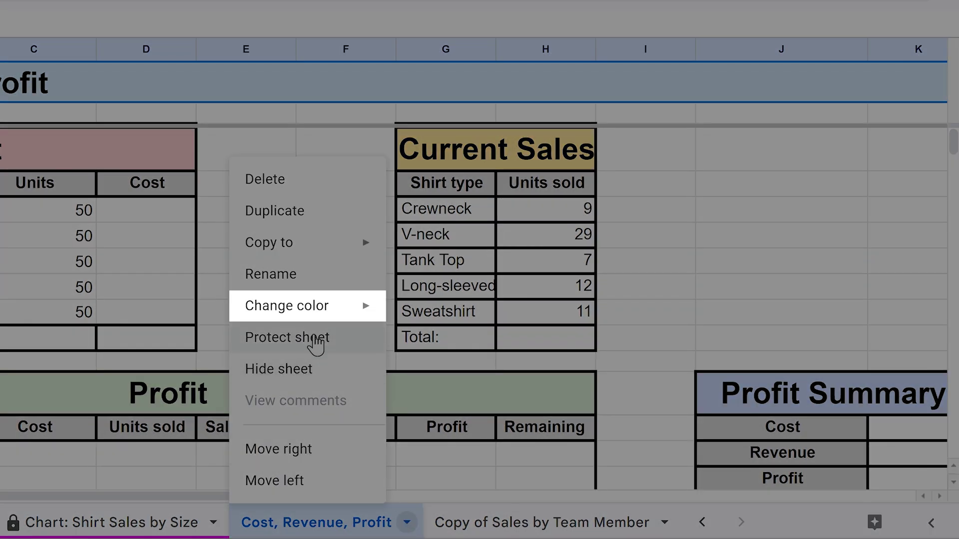
mouse_move(310, 306)
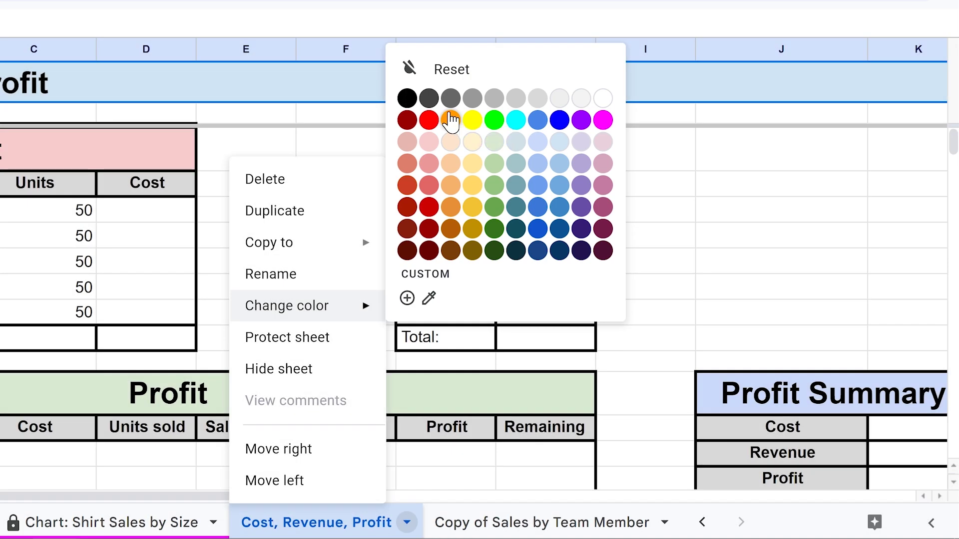
left_click(450, 120)
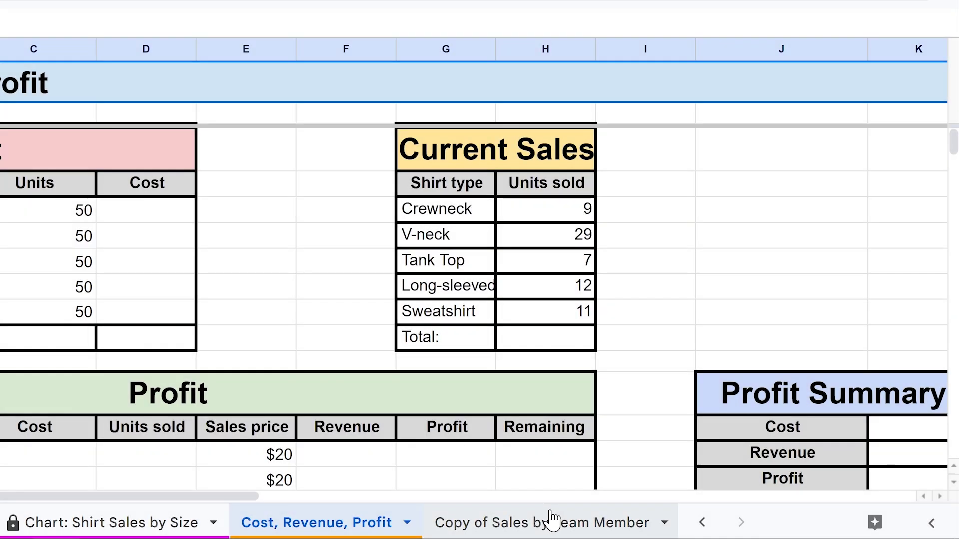
Rename the Copy of Sales by Team Member sheet to Sales by Team Member
left_click(551, 519)
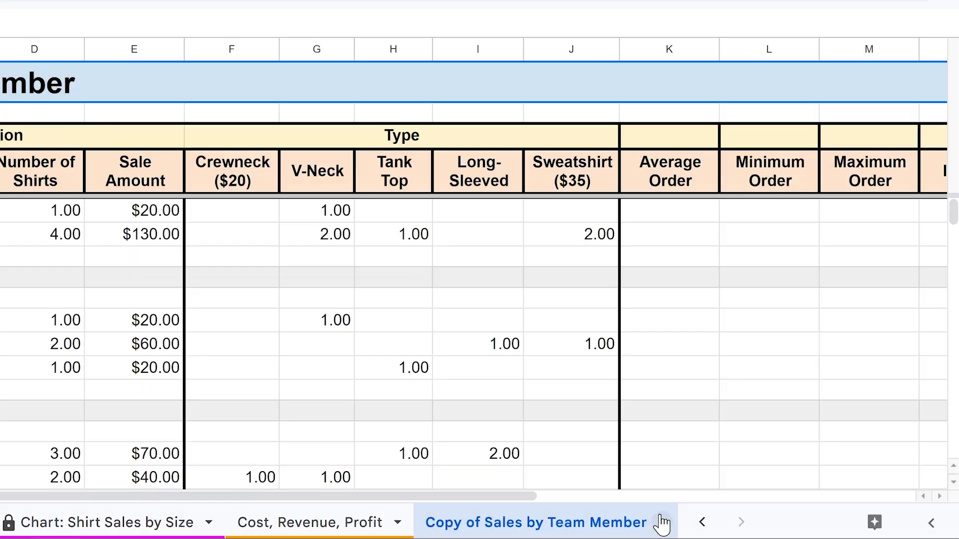
left_click(662, 523)
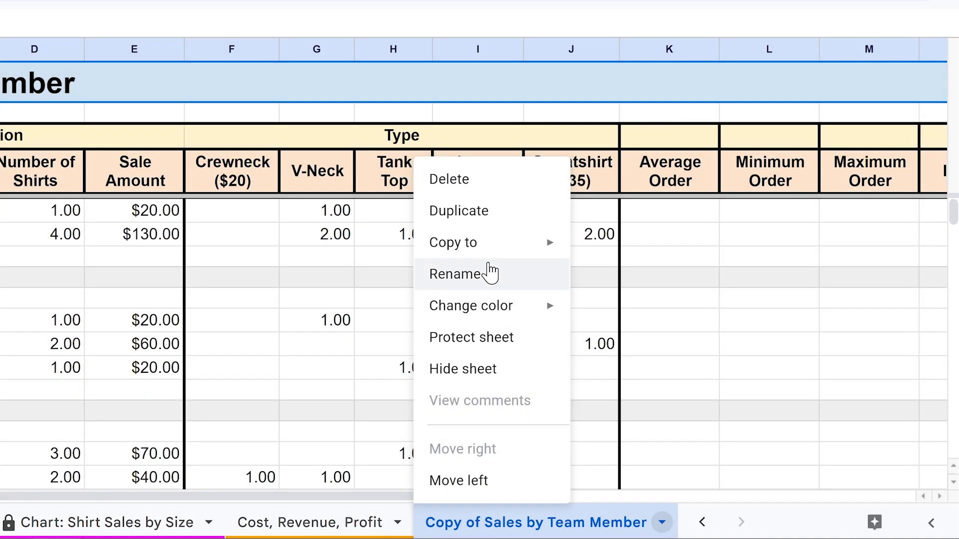
left_click(489, 273)
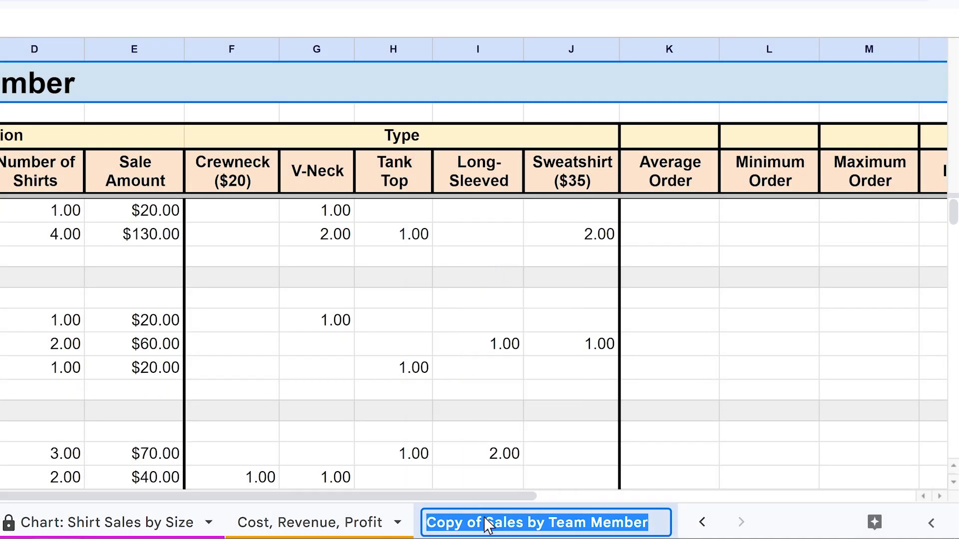
left_click_drag(486, 527, 429, 524)
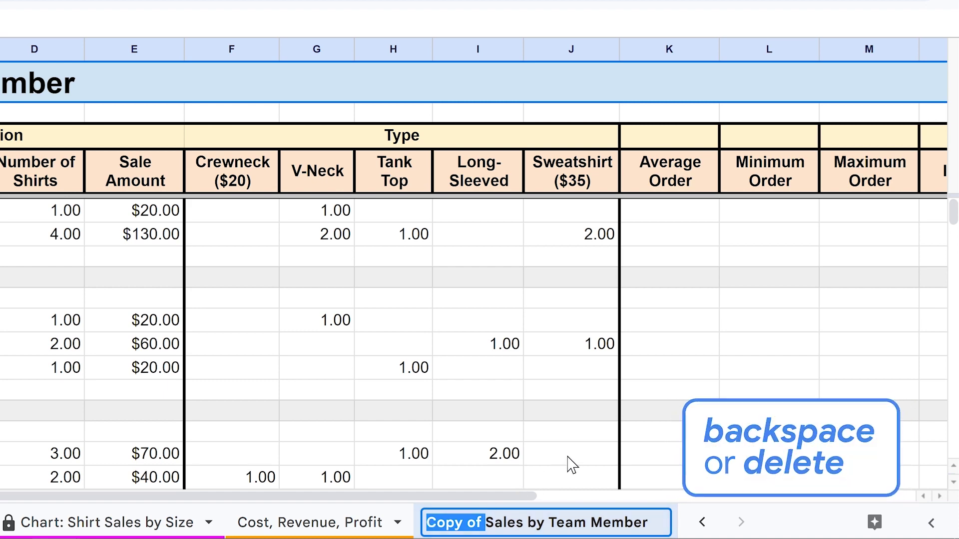
key("BackSpace")
key("Return")
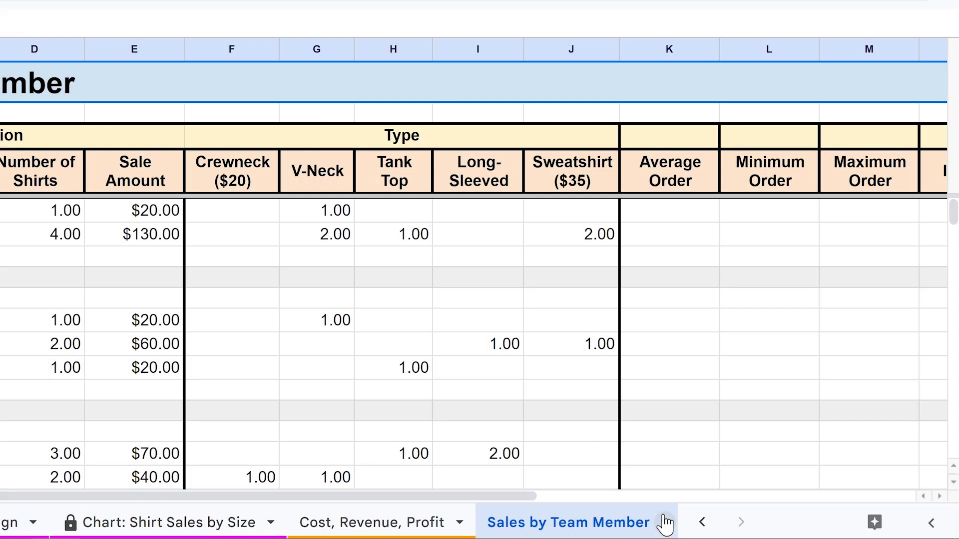
Change the Sales by Team Member tab colour to orange
left_click(665, 522)
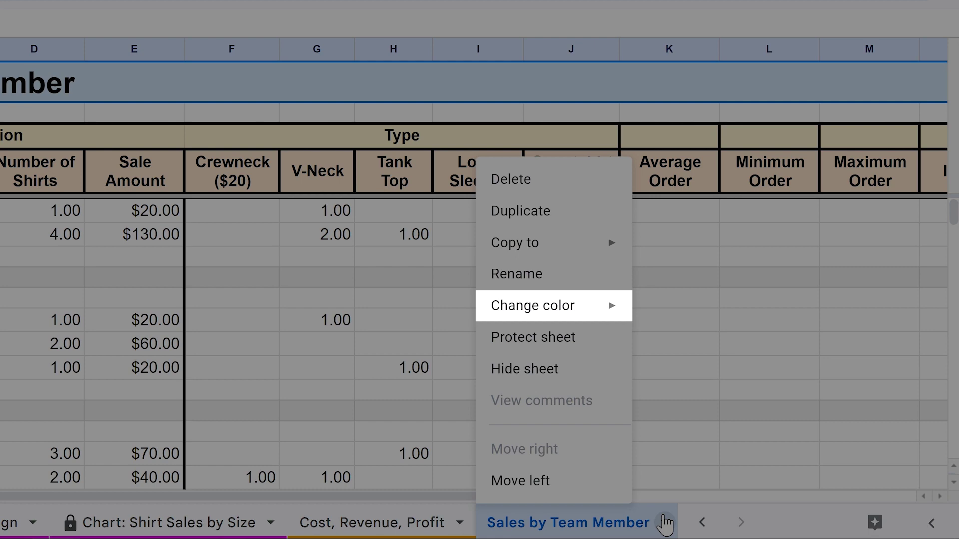
mouse_move(553, 305)
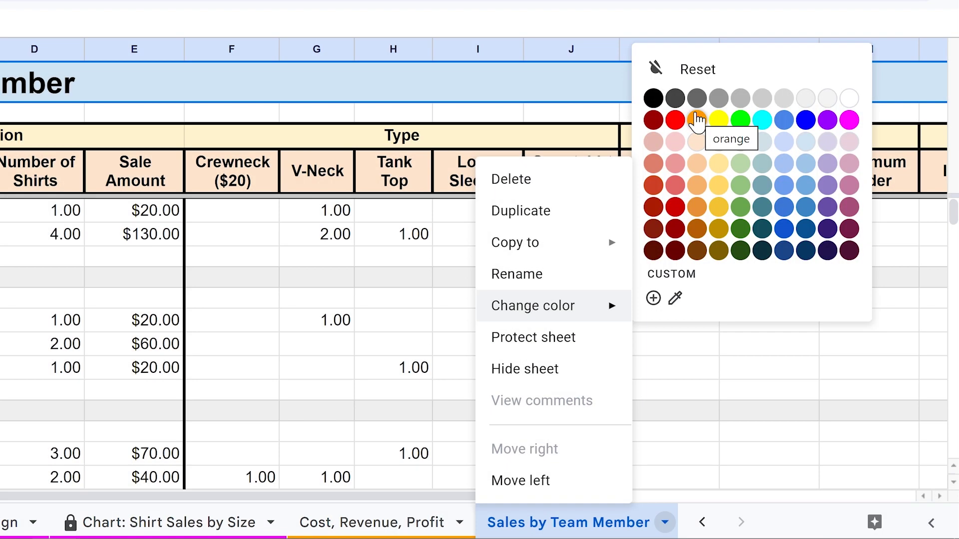
left_click(697, 120)
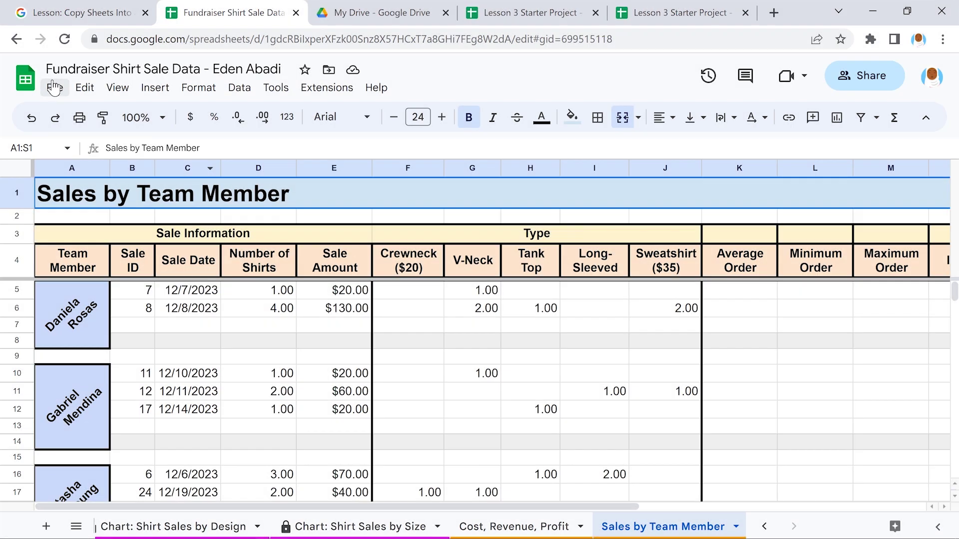
Import by uploading New Data for Fundraiser Shirt Sale - Cost, Revenue, Profit.csv from Downloads
left_click(54, 88)
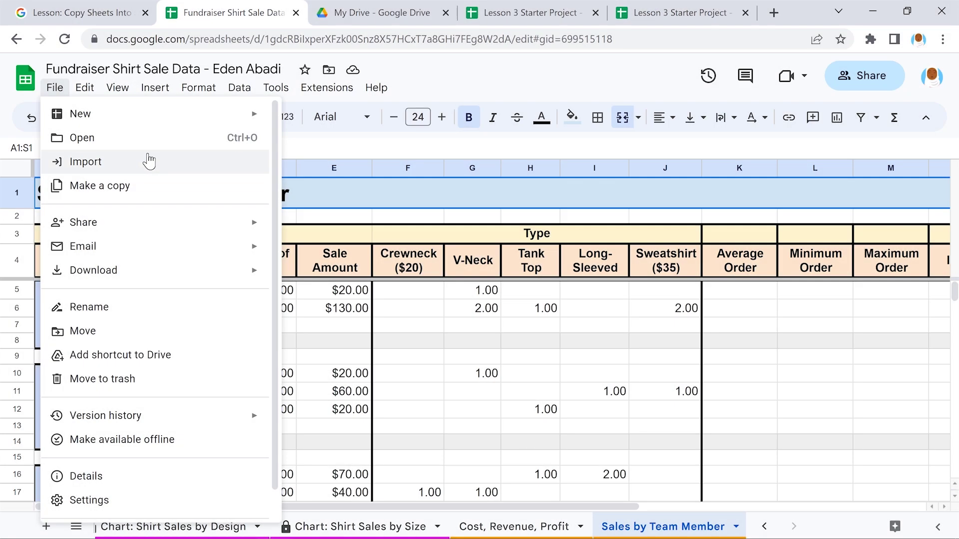
left_click(149, 162)
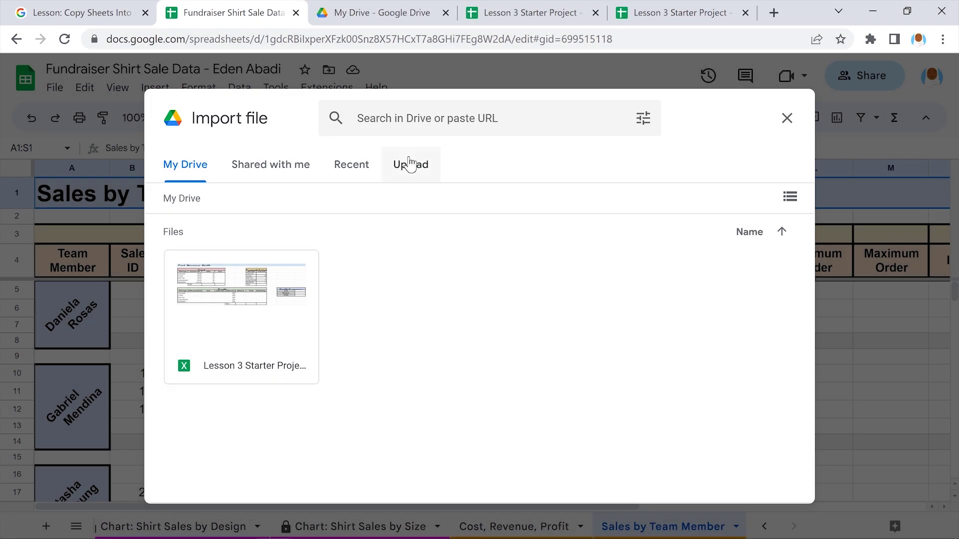
left_click(409, 164)
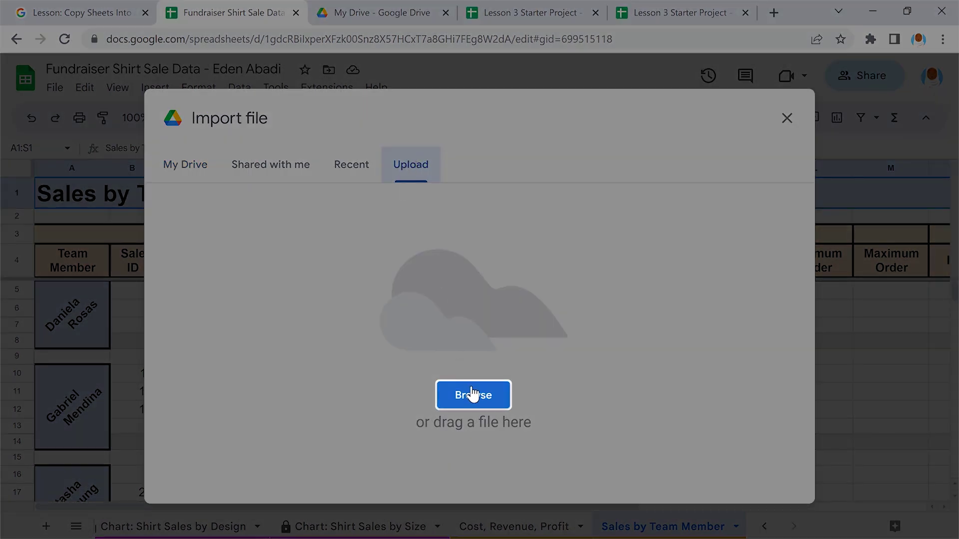
left_click(472, 394)
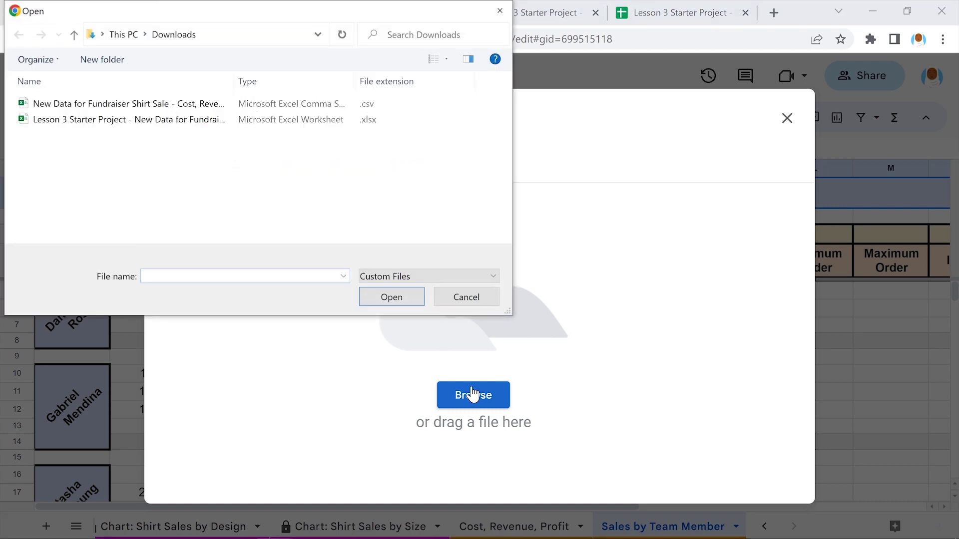
left_click(131, 103)
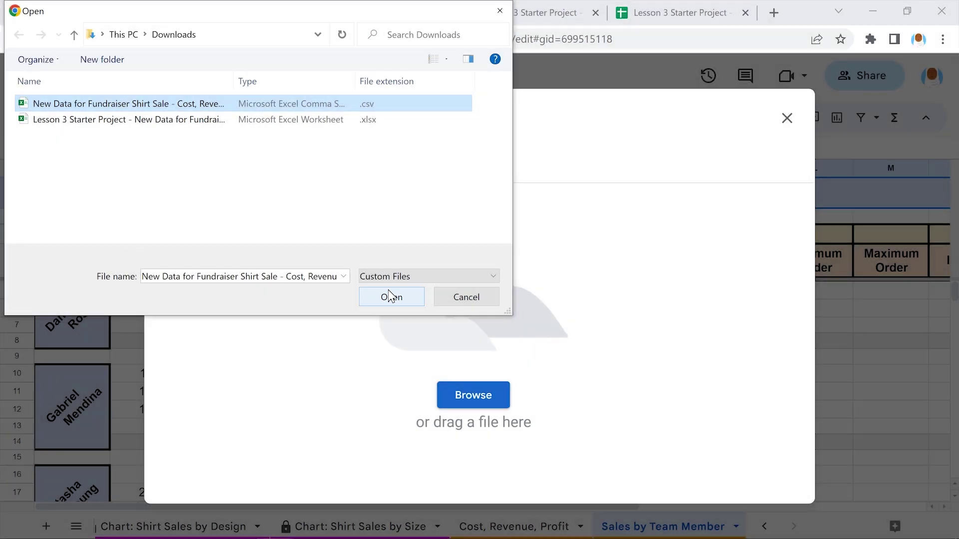
left_click(391, 297)
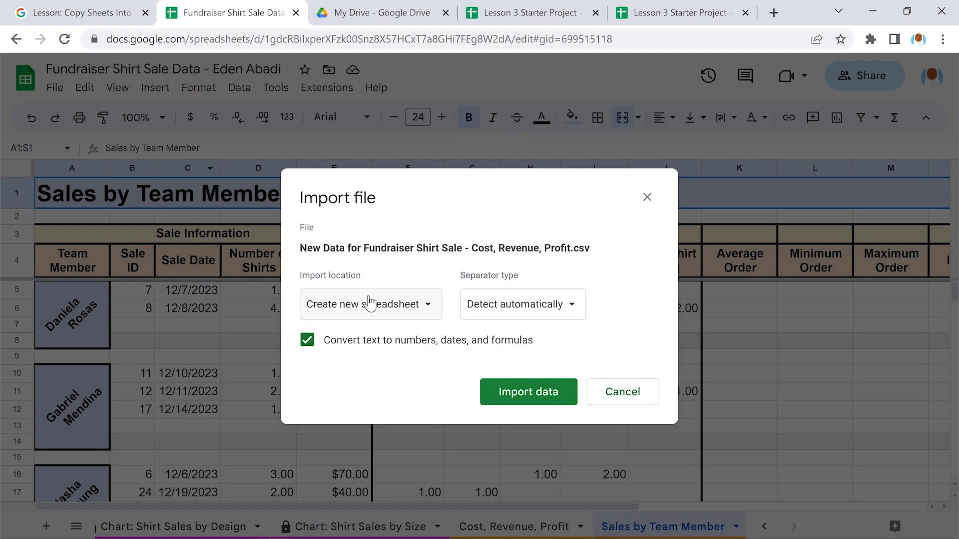
Import the CSV data into a new sheet using Comma as the separator type
left_click(369, 303)
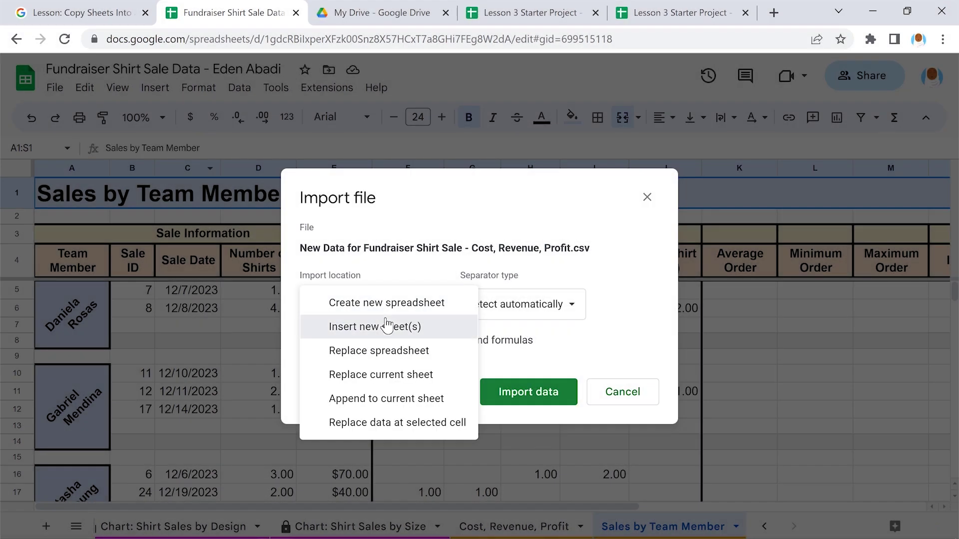
left_click(387, 326)
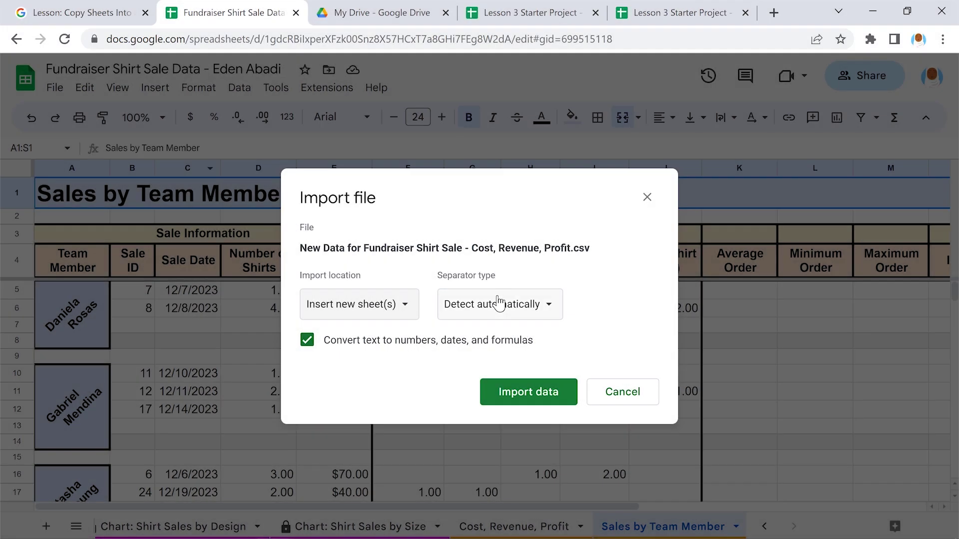
left_click(498, 303)
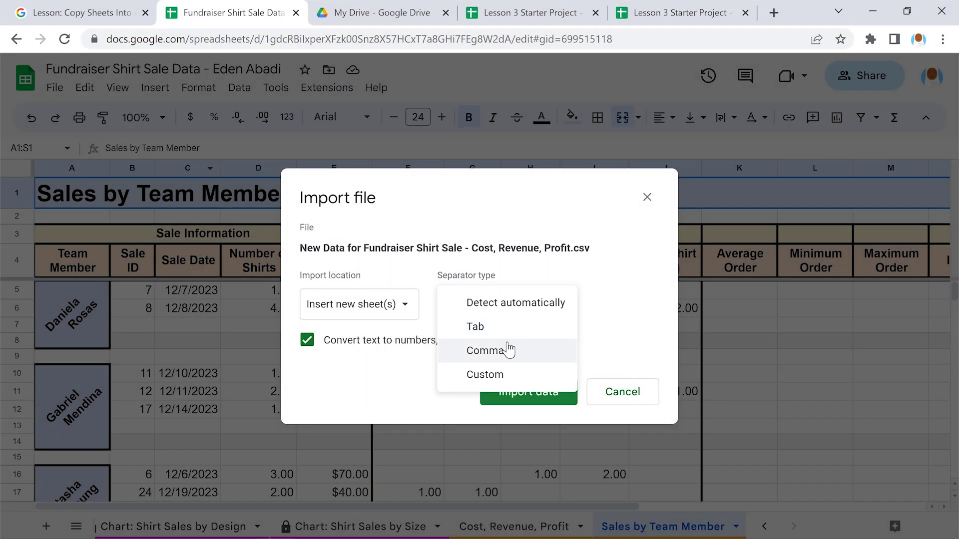
left_click(507, 350)
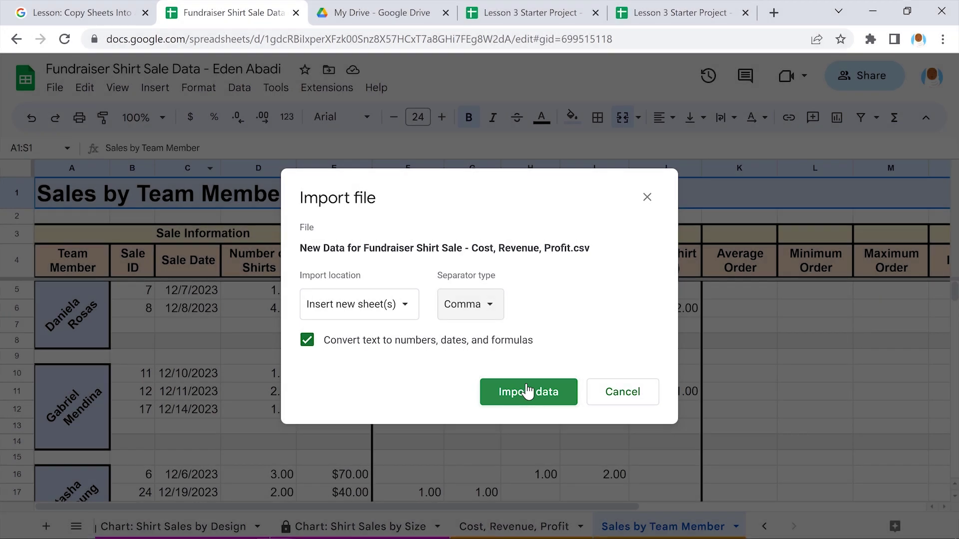
left_click(527, 391)
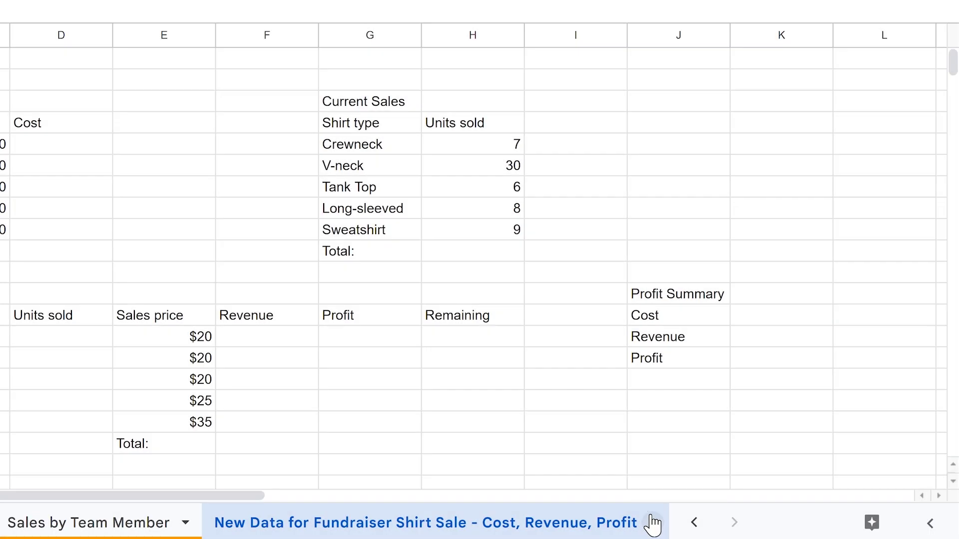
Delete the imported New Data sheet and confirm the deletion
left_click(652, 523)
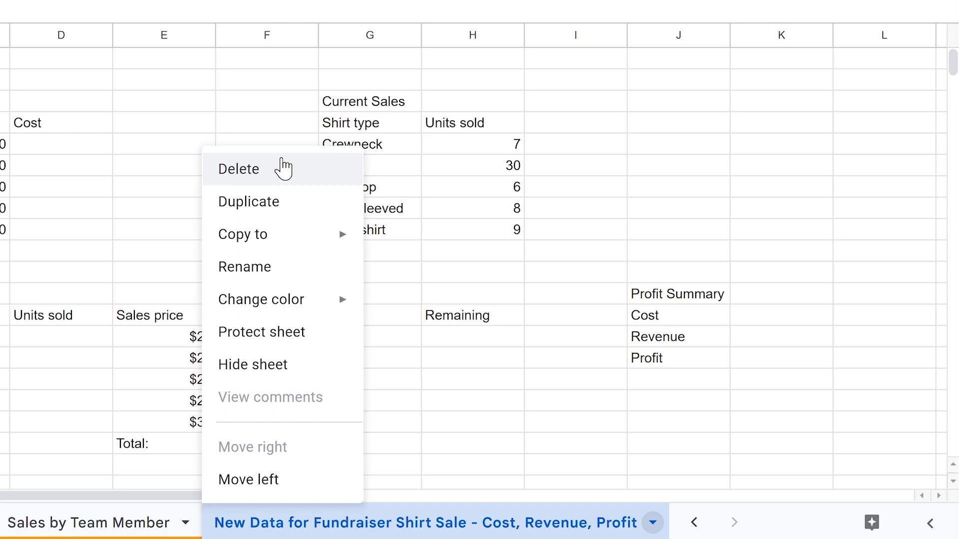
left_click(283, 169)
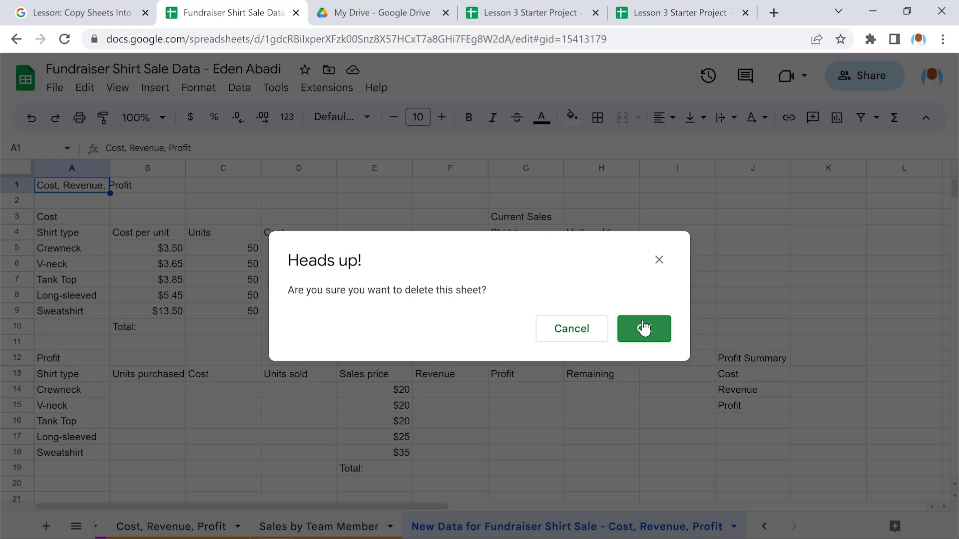
left_click(644, 328)
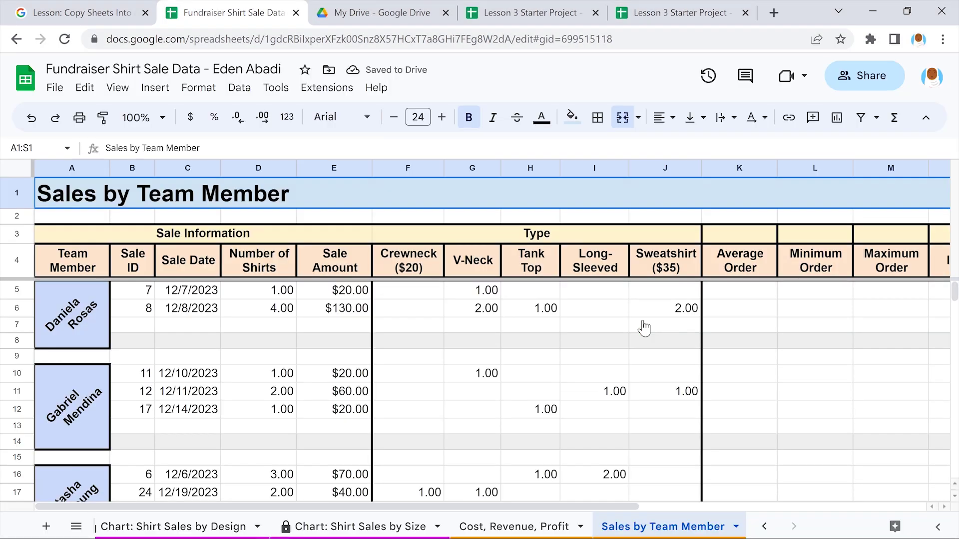
Switch to the Cost, Revenue, Profit sheet
left_click(523, 525)
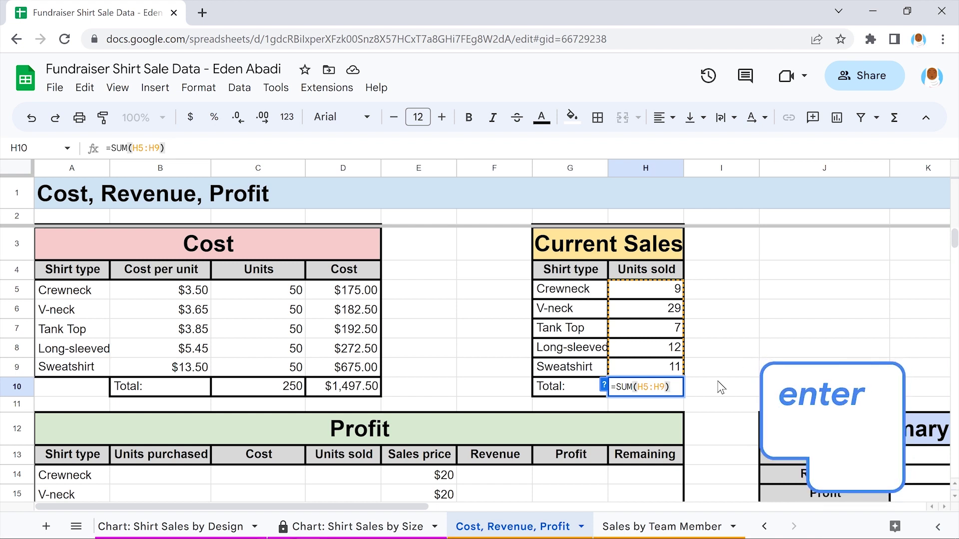
Commit =SUM(H5:H9) in H10 for a units-sold total of 68, then review the tables
key("Return")
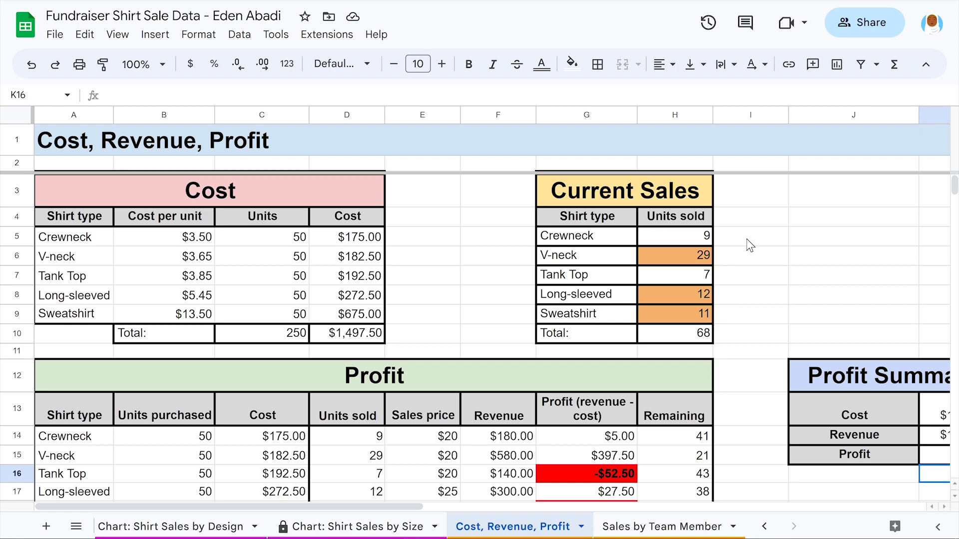
scroll(750, 245, "down", 2)
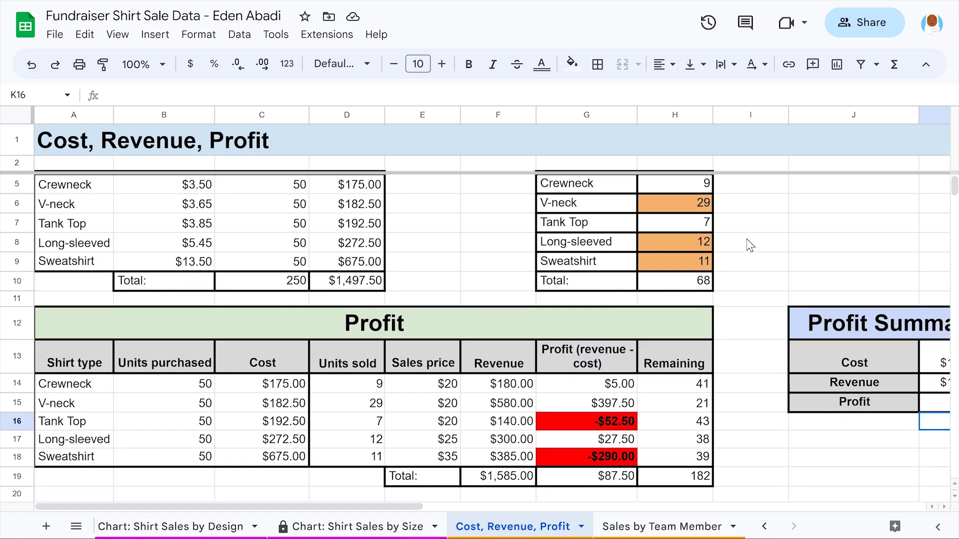
scroll(750, 245, "right", 3)
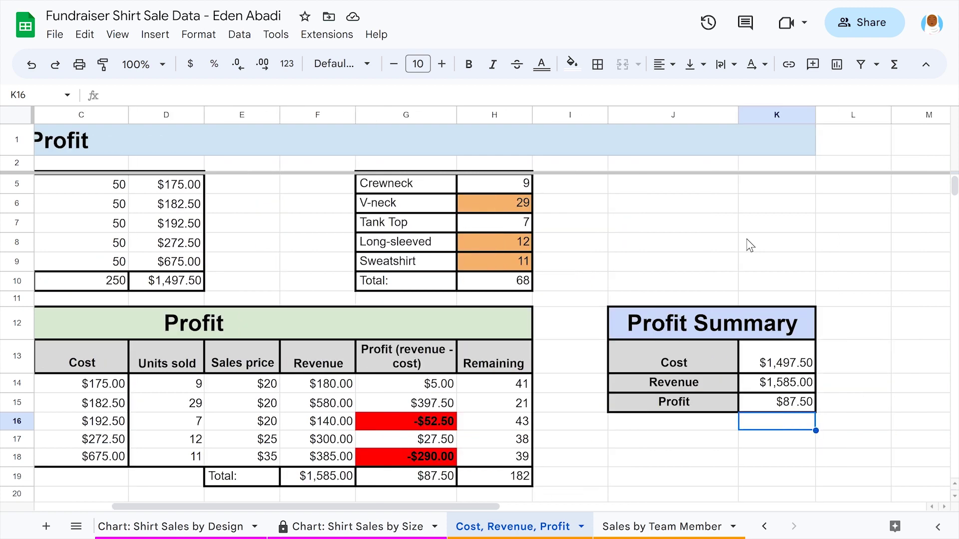
scroll(750, 245, "up", 2)
scroll(750, 245, "left", 3)
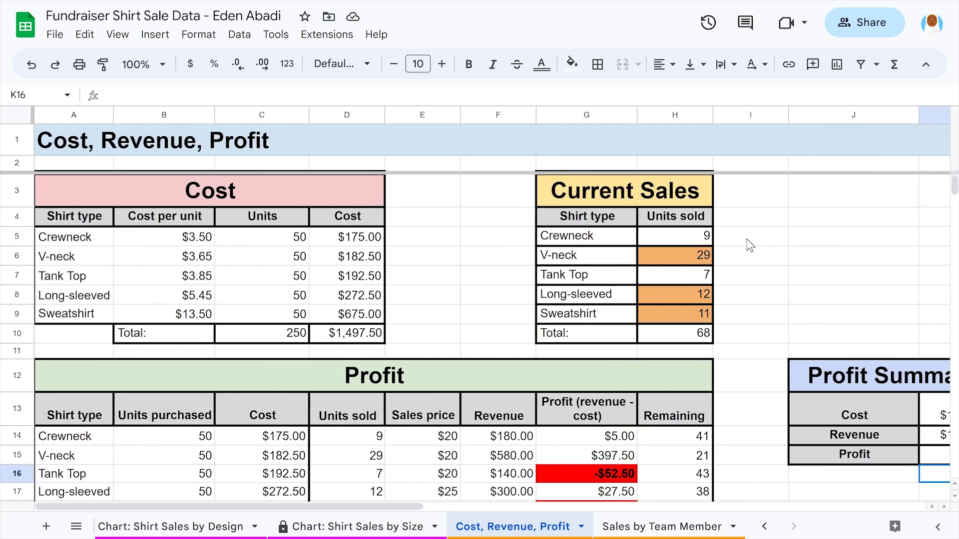
scroll(750, 245, "down", 2)
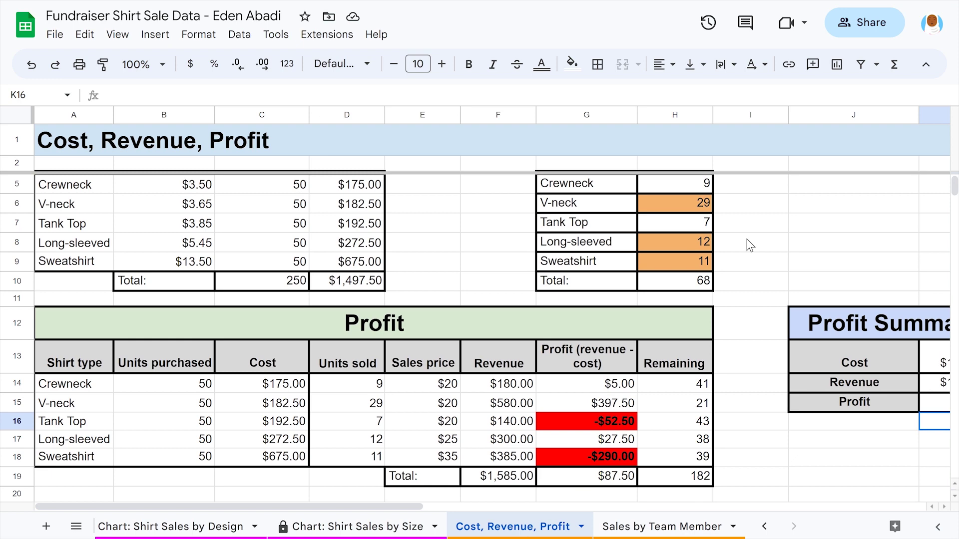
scroll(750, 246, "right", 3)
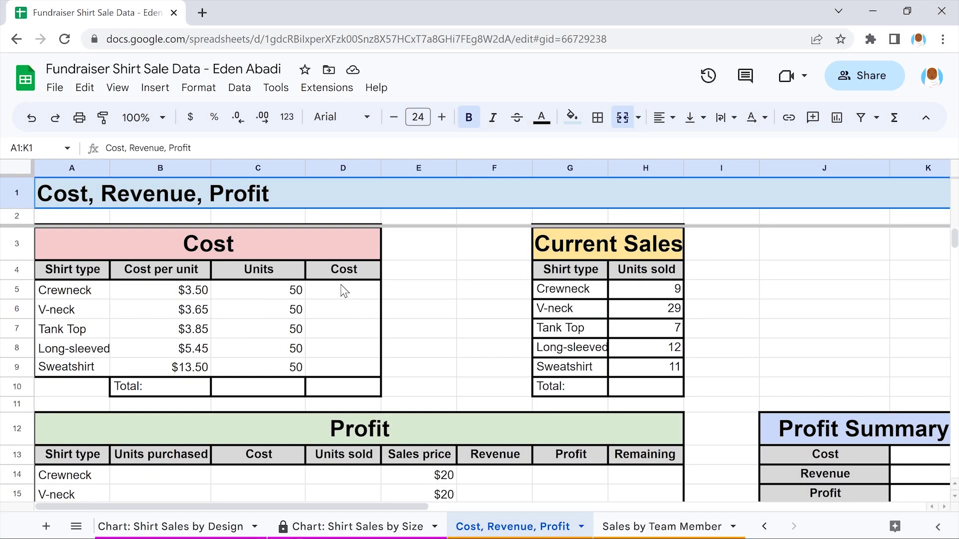
Enter =MULTIPLY(B5,C5) in D5 so the Crewneck cost shows $175.00
left_click(343, 291)
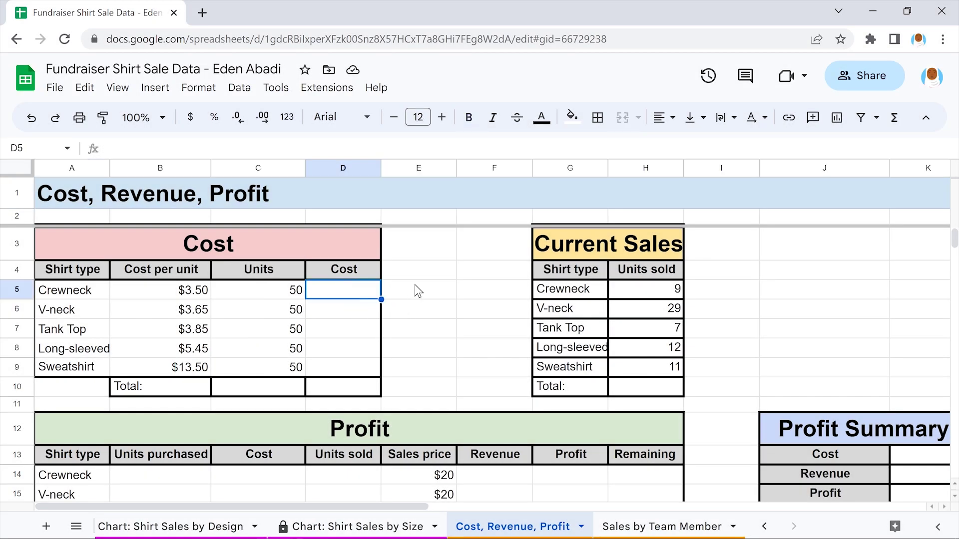
type("=MULTIPLY")
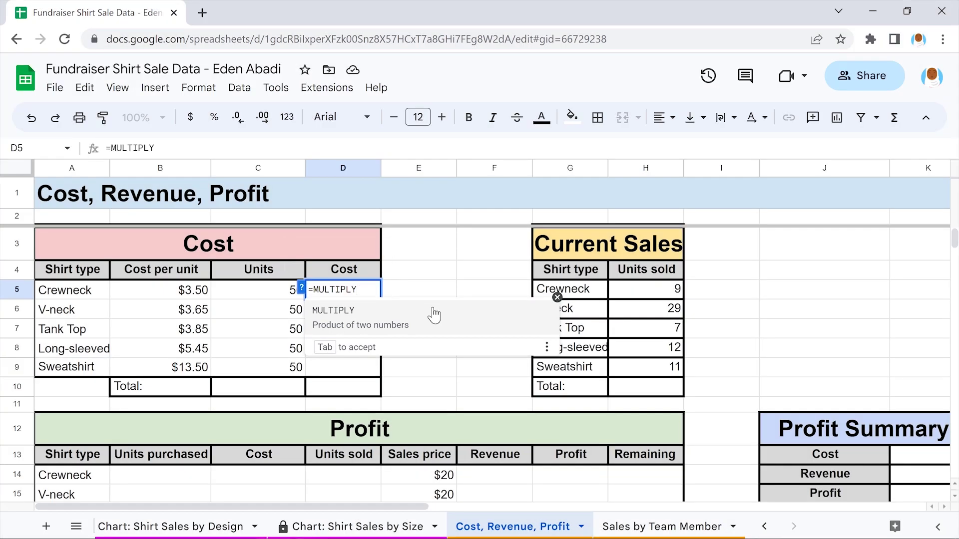
left_click(433, 315)
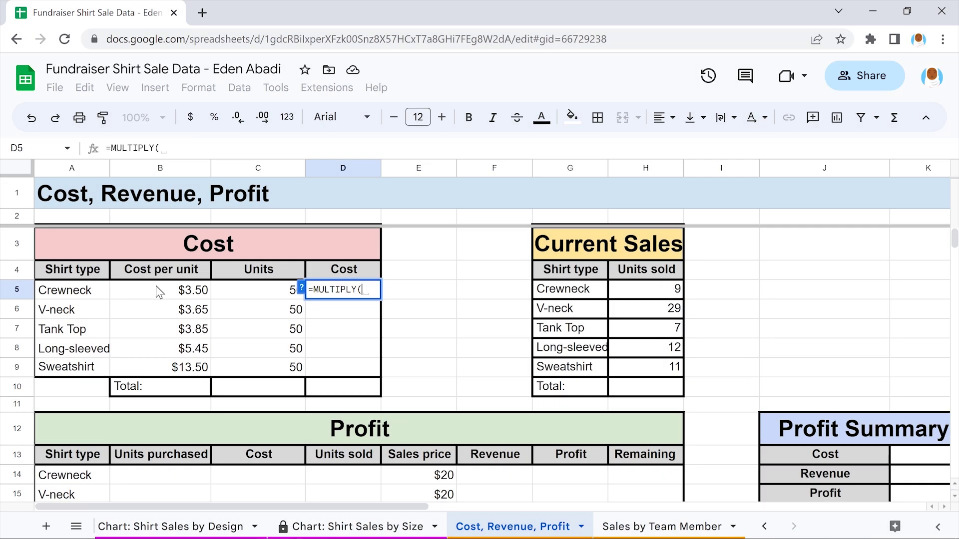
left_click(156, 290)
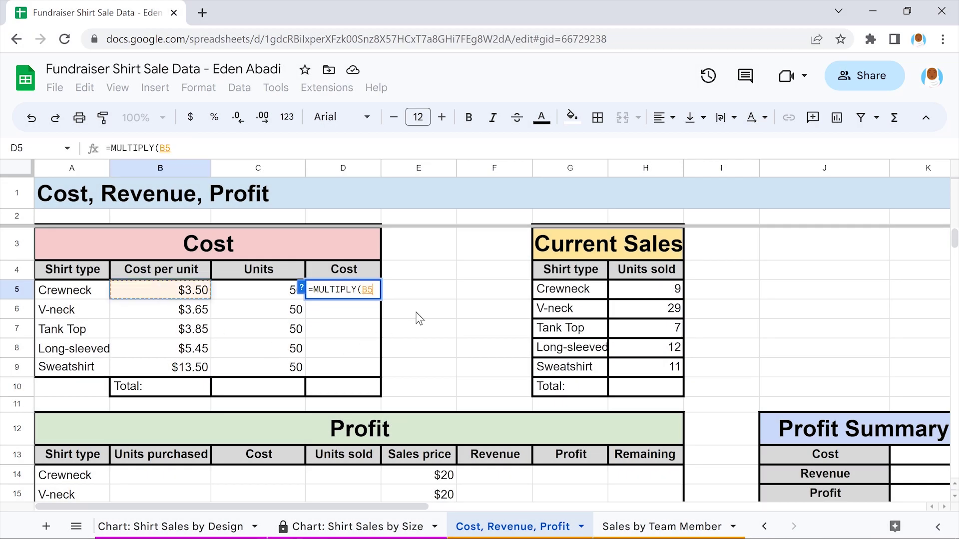
type(",")
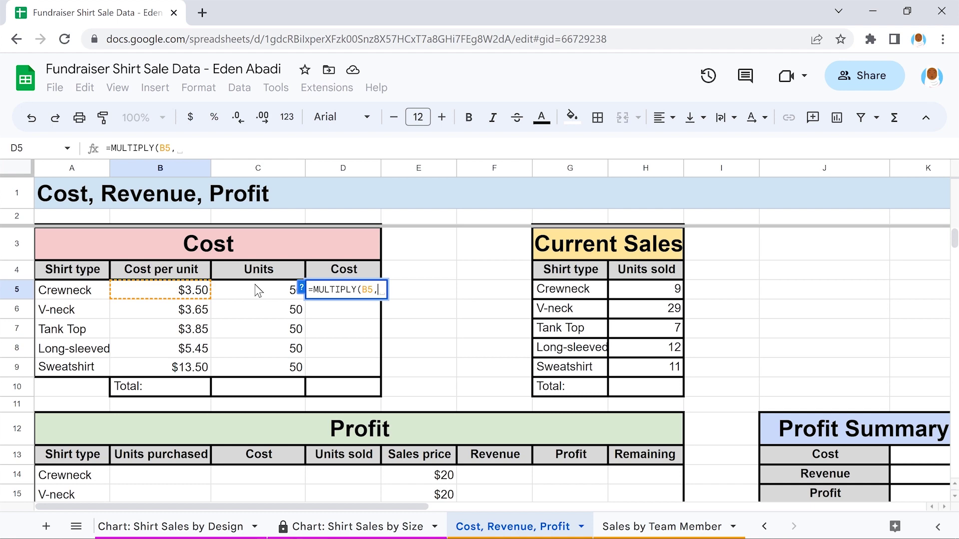
left_click(254, 284)
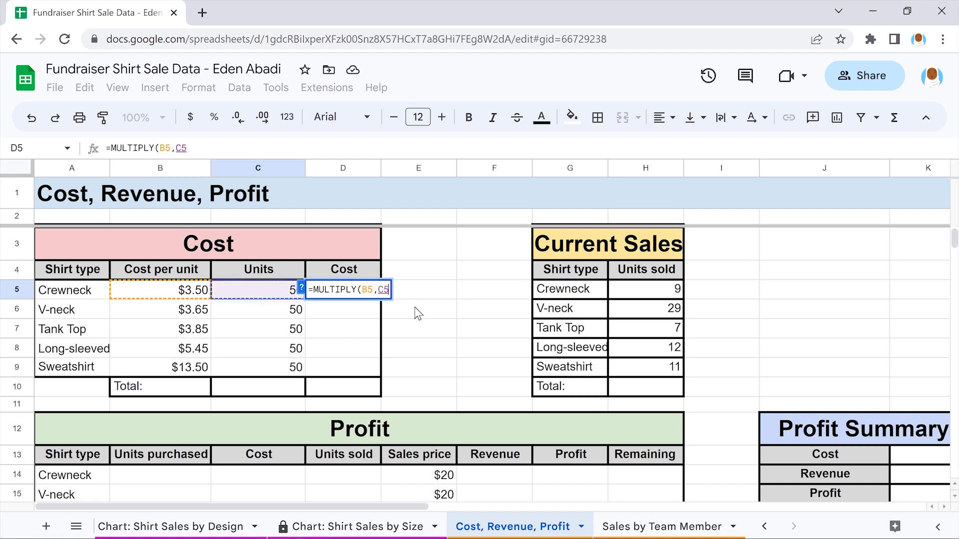
type(")")
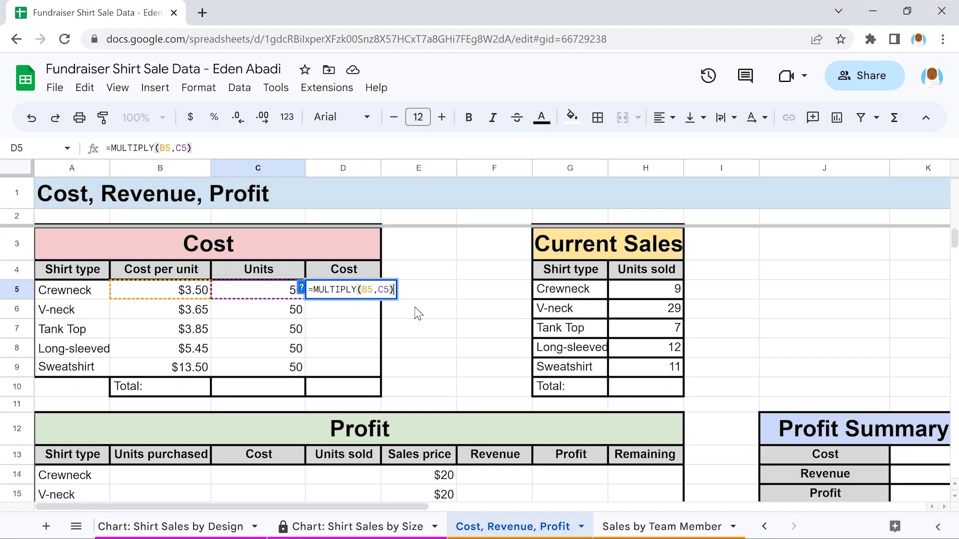
key("Return")
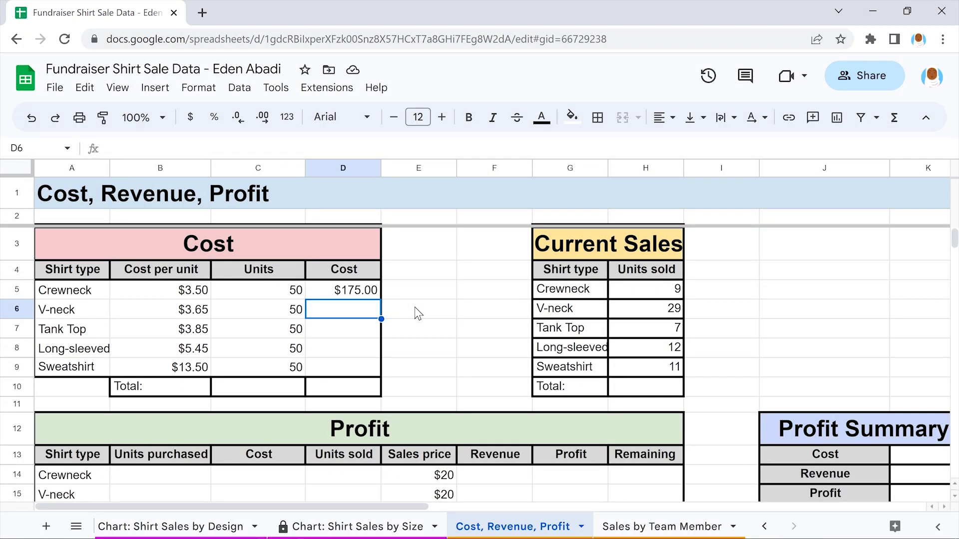
left_click(344, 291)
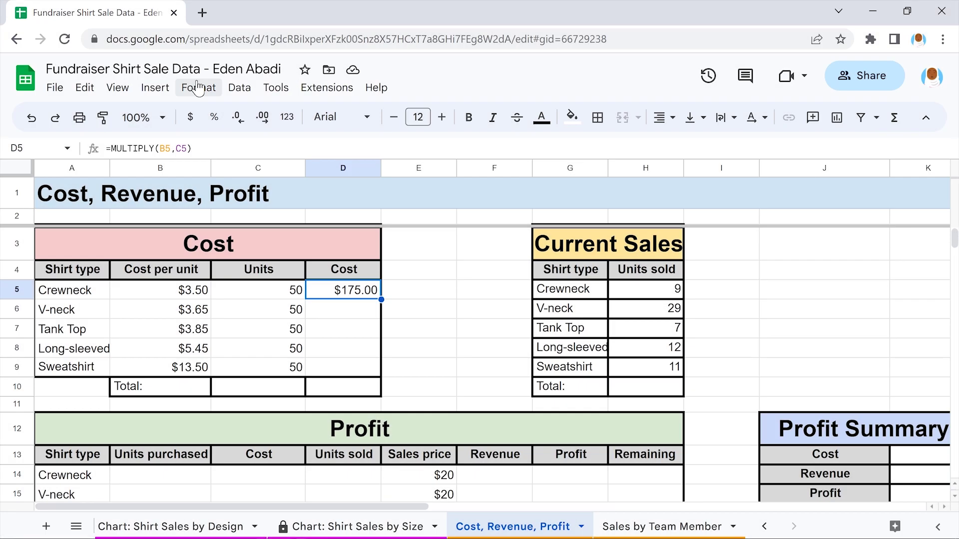
Apply the Currency number format to the Crewneck cost in D5, showing $175.00
left_click(198, 88)
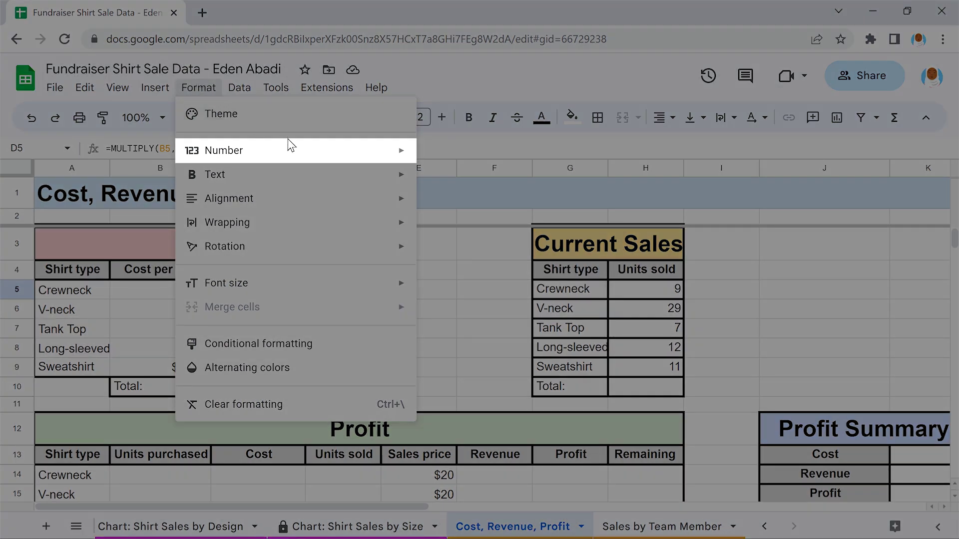
mouse_move(292, 149)
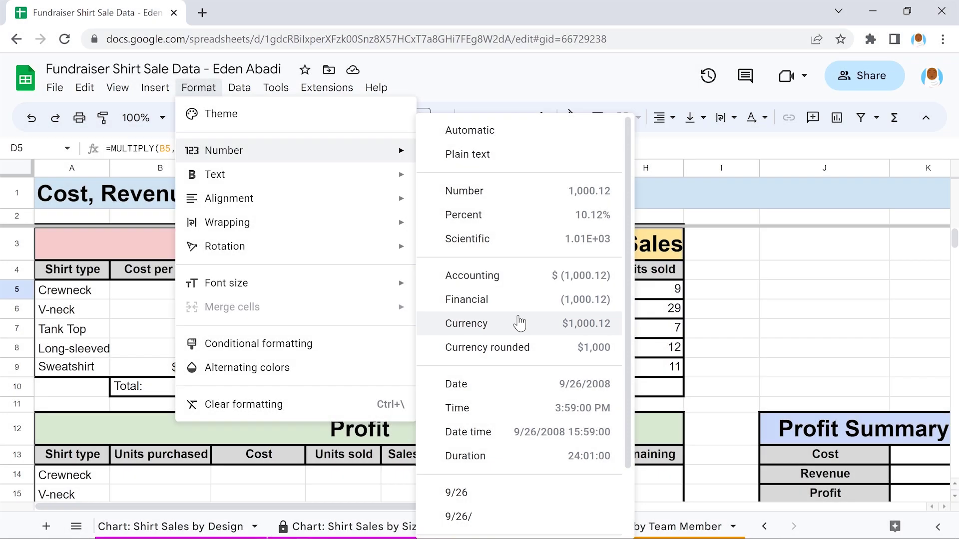
left_click(519, 323)
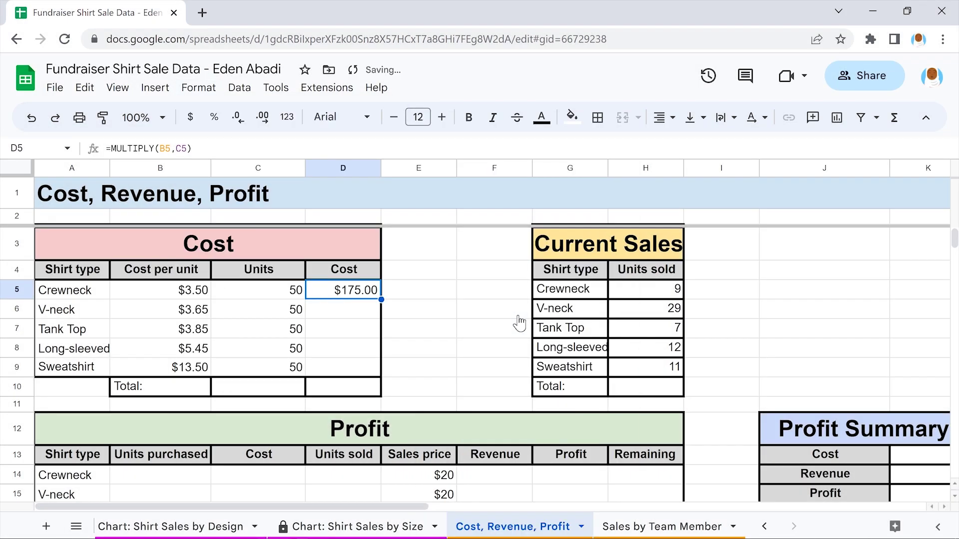
left_click(342, 311)
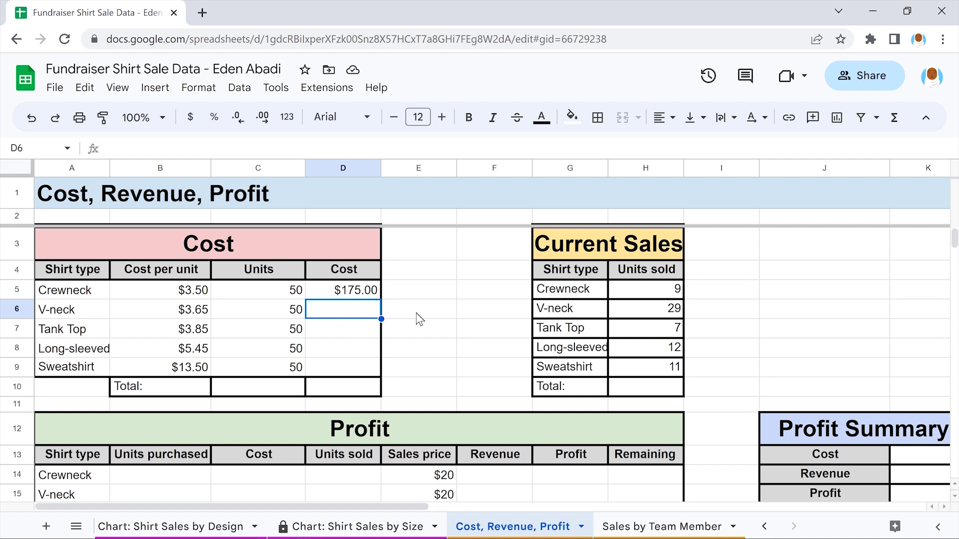
Enter =MULTIPLY(B6,C6) in D6 for the V-neck cost
type("=MULTIPLY")
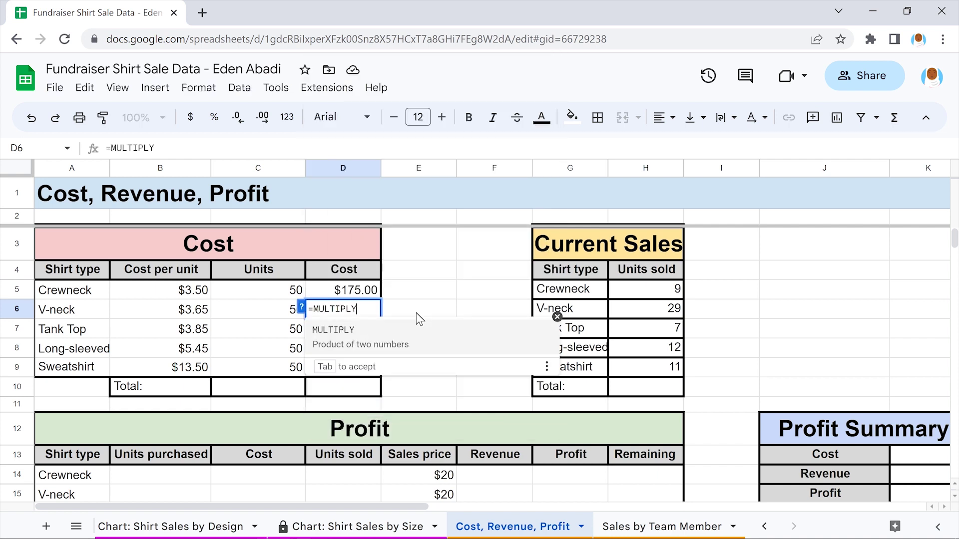
type("(")
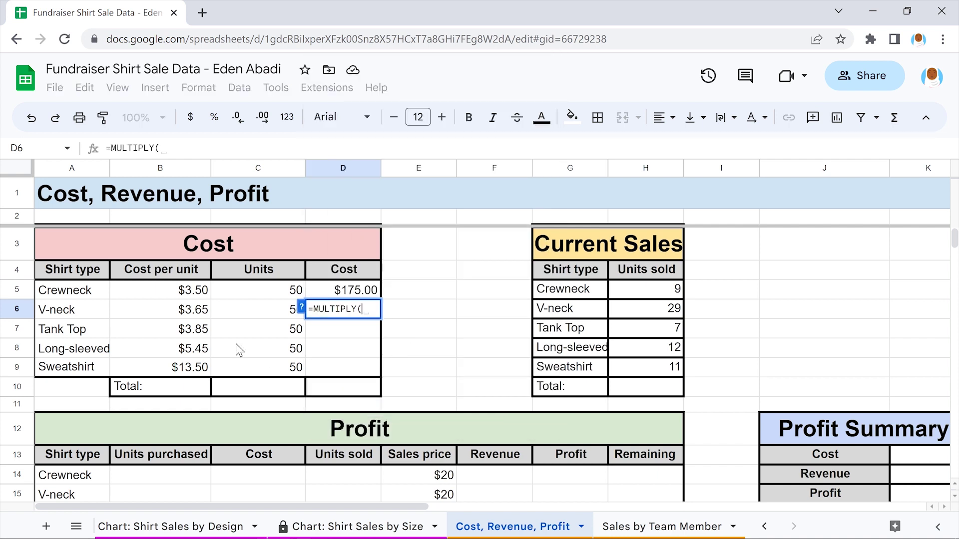
left_click(158, 309)
type(",")
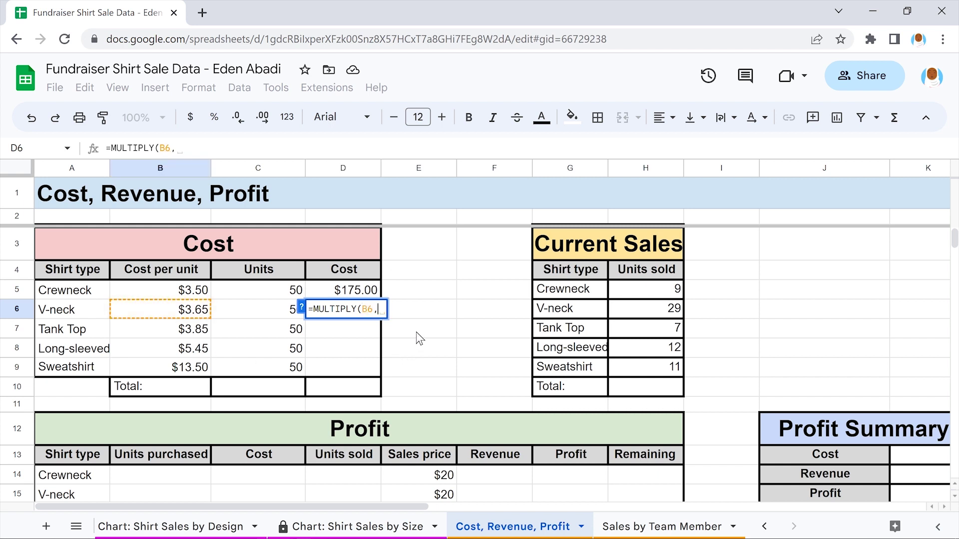
left_click(257, 310)
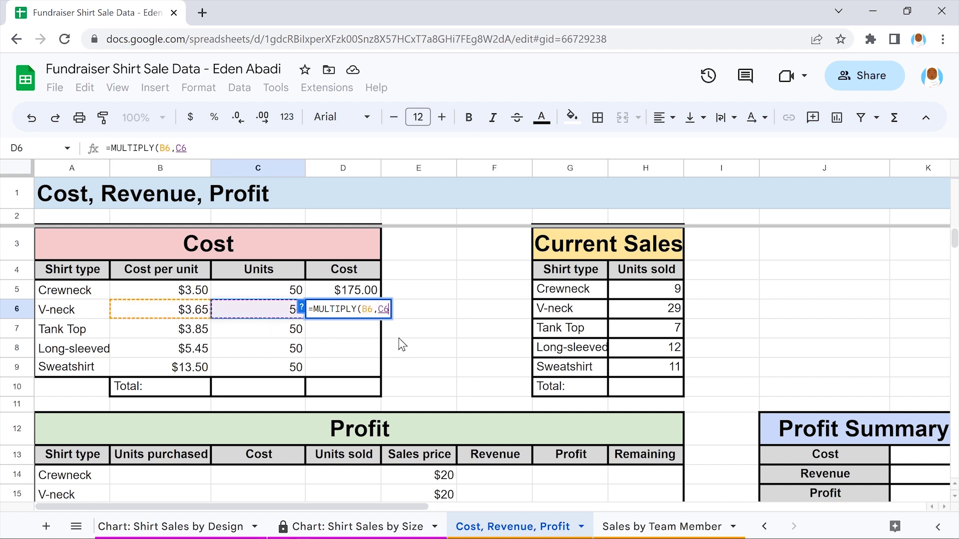
type(")")
key("Return")
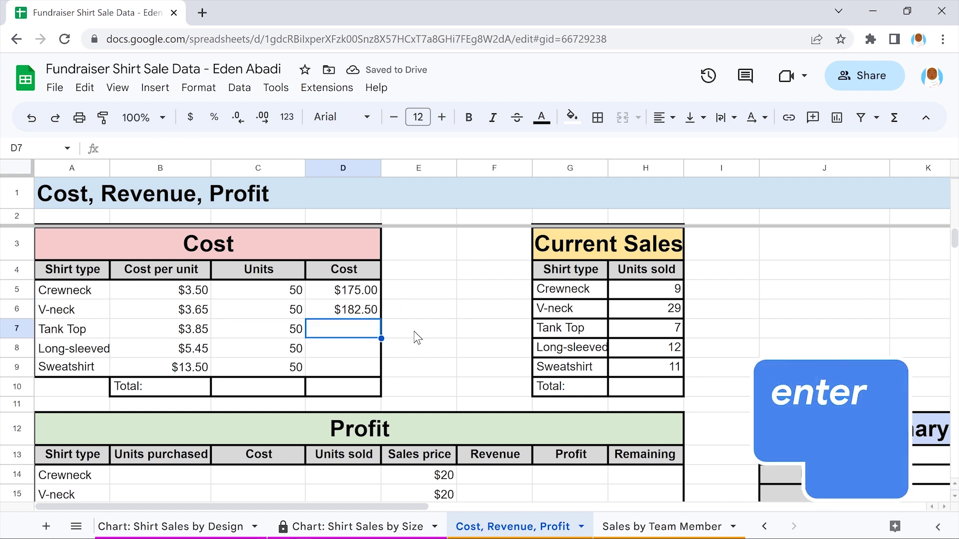
Clear the V-neck cost in D6 so only D5 keeps its formula
left_click(342, 309)
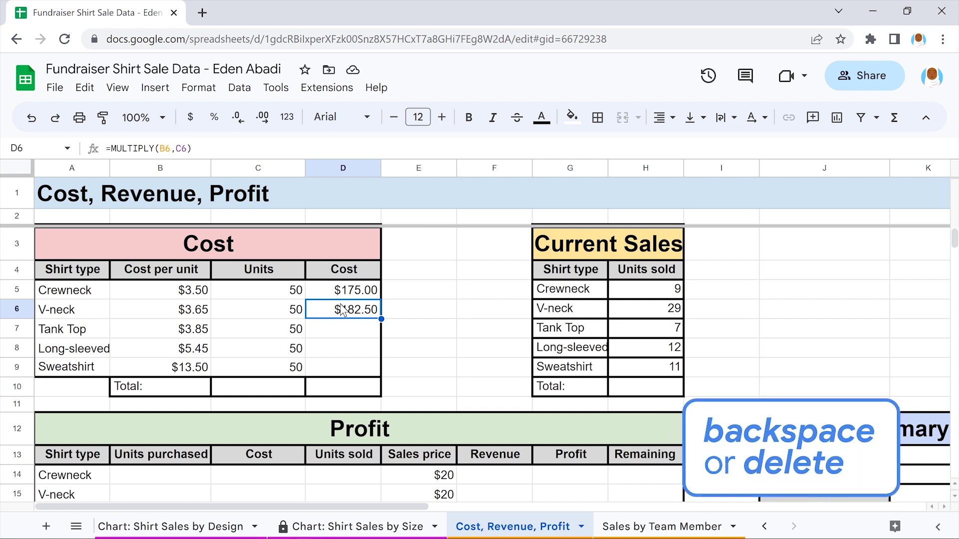
key("Delete")
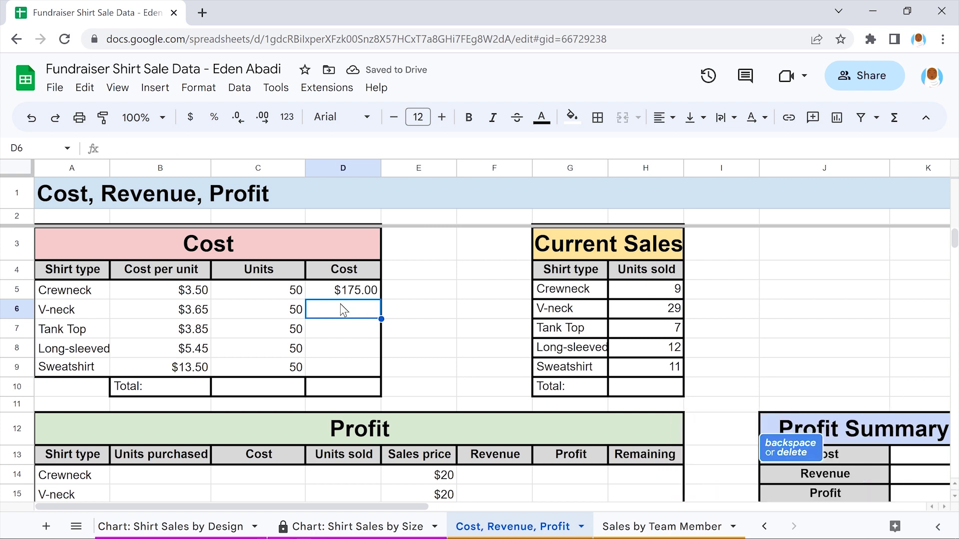
left_click(342, 294)
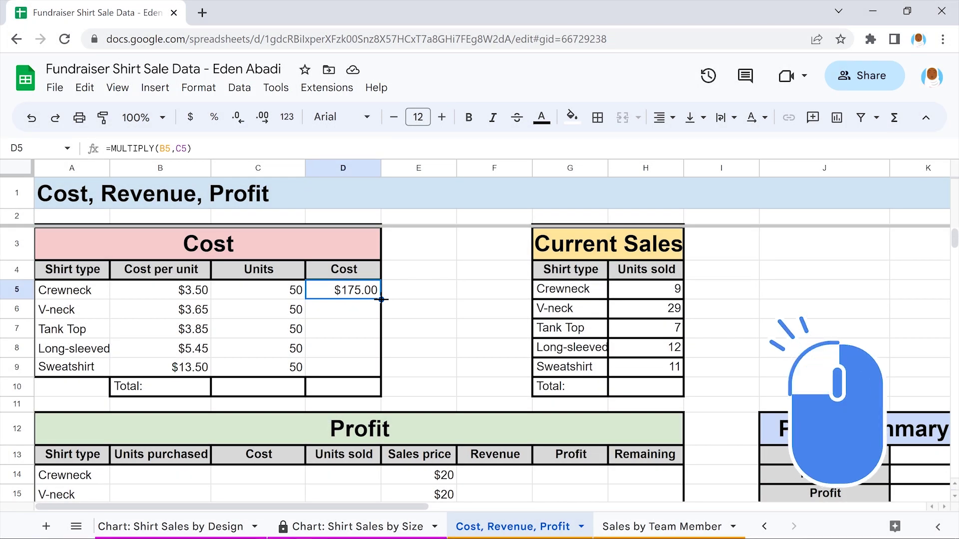
Fill D5's MULTIPLY formula down to D9, giving $182.50, $192.50, $272.50 and $675.00
left_click_drag(381, 299, 381, 366)
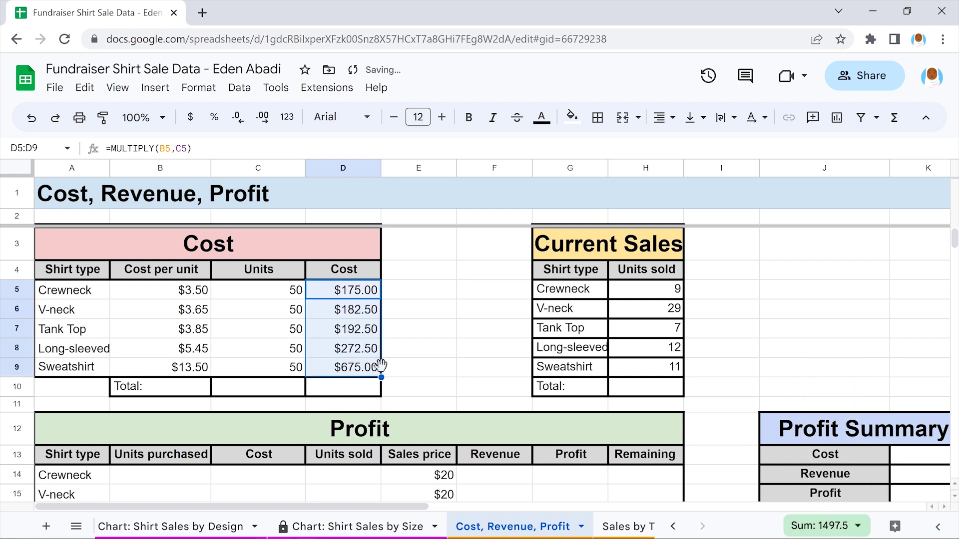
left_click(419, 368)
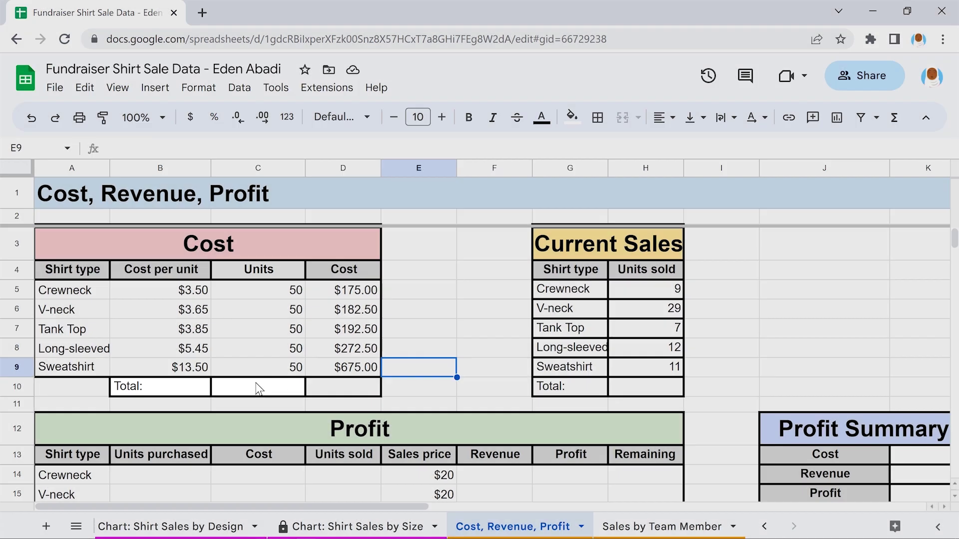
Enter =SUM(C5:C9) in C10 and =SUM(D5:D9) in D10 for total units and cost
left_click(257, 388)
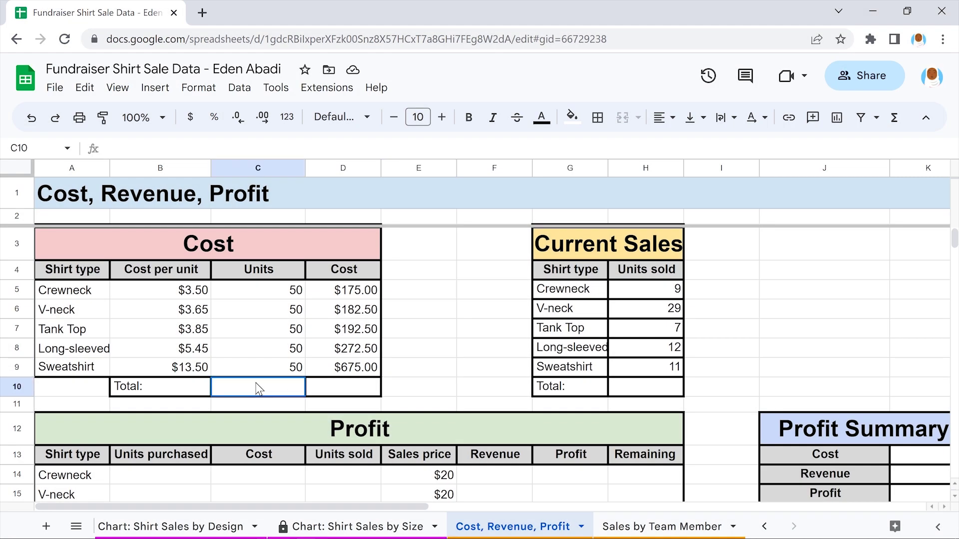
type("=SUM")
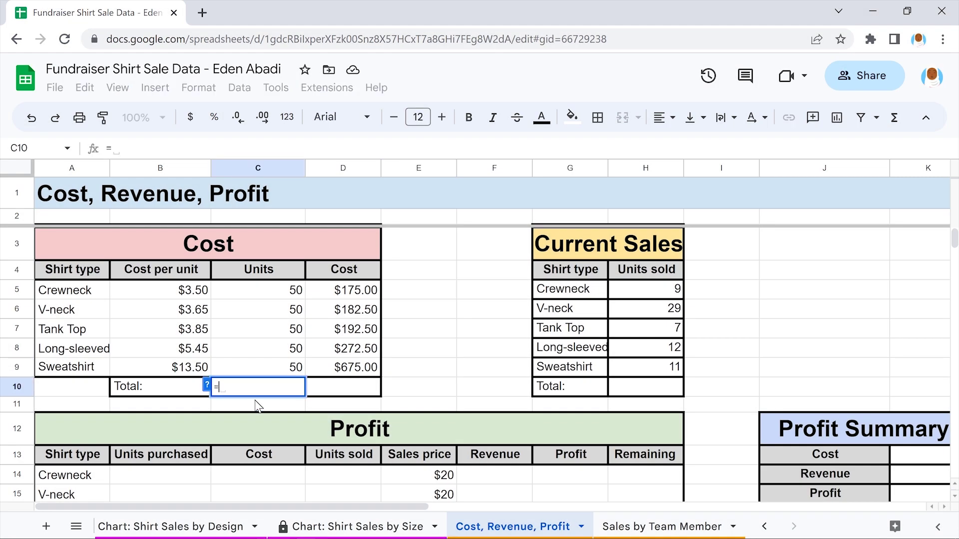
type("(C5:C9)")
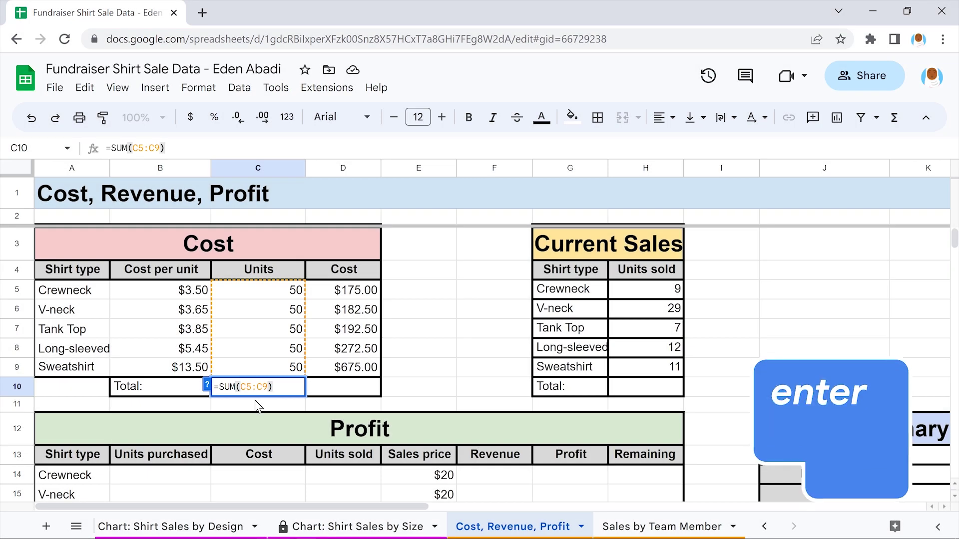
key("Return")
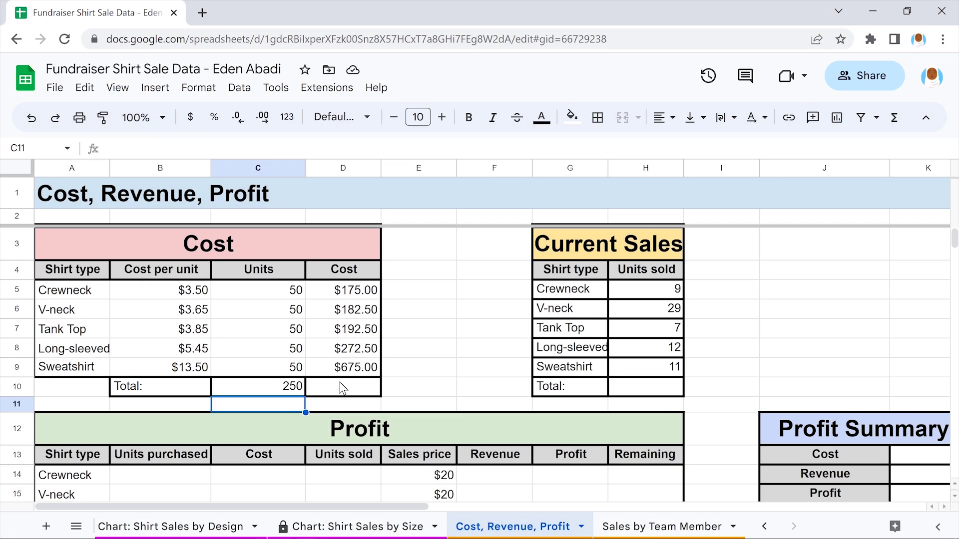
left_click(342, 387)
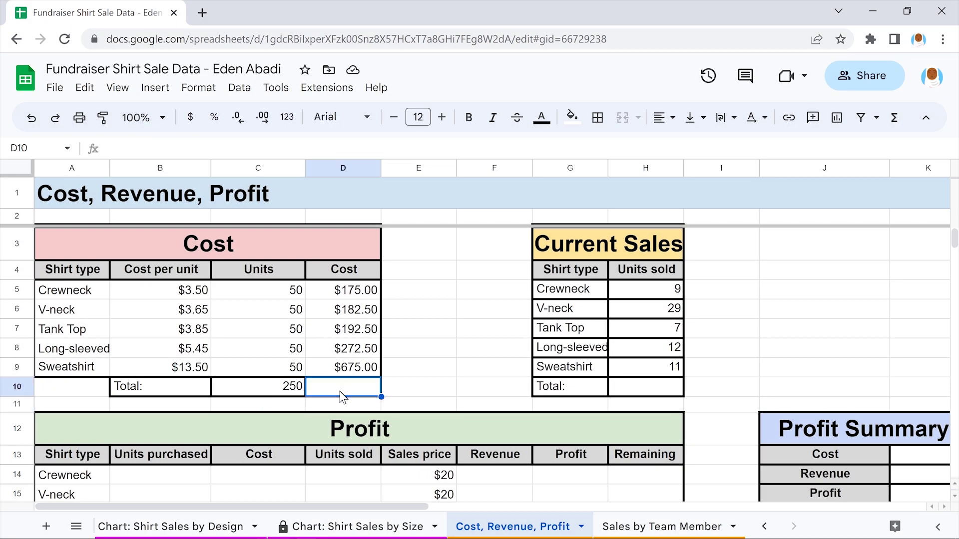
type("=SUM(")
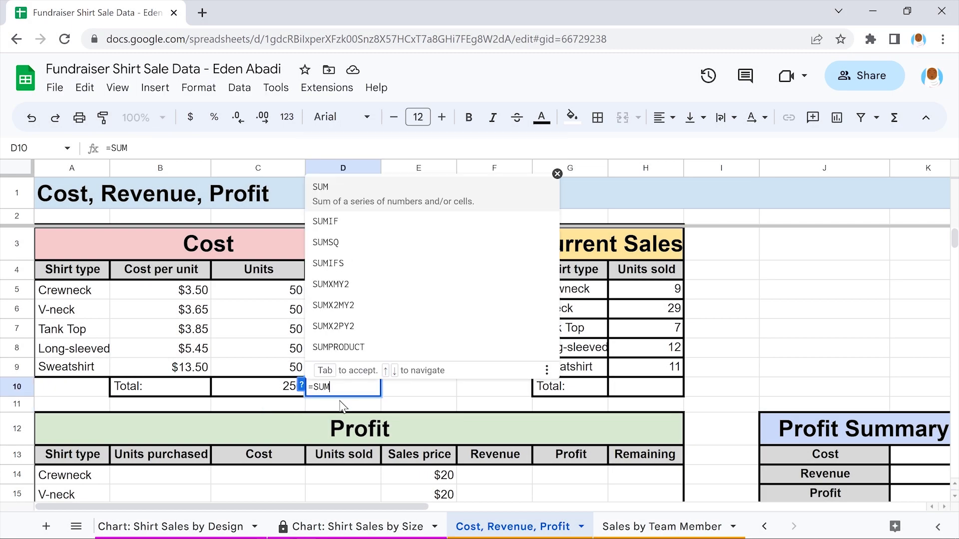
key("Tab")
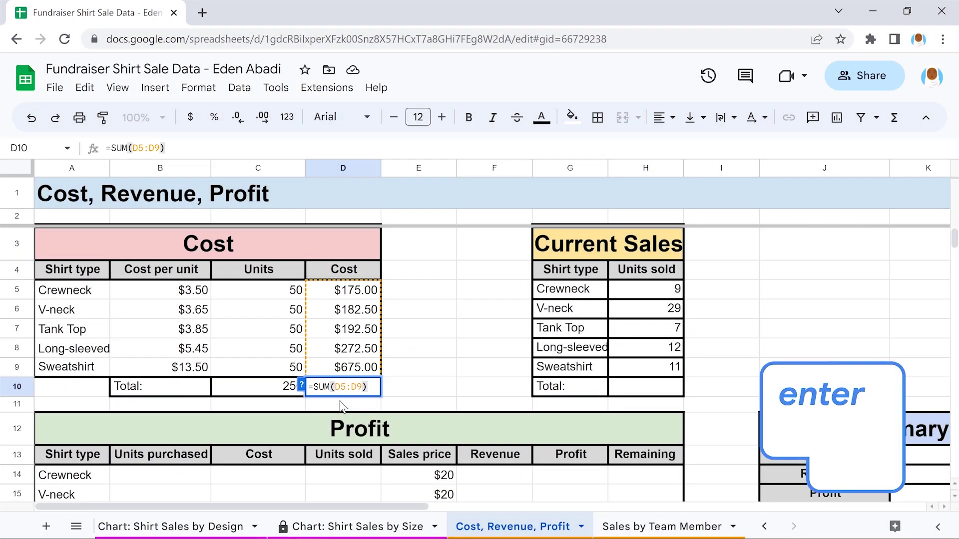
key("Return")
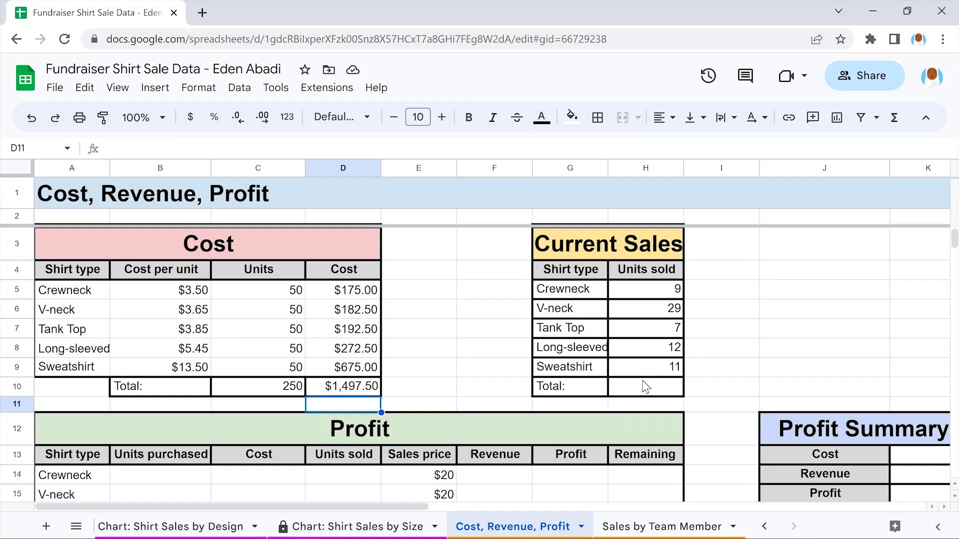
Enter =SUM(H5:H9) in H10 to total the units sold (68)
left_click(646, 387)
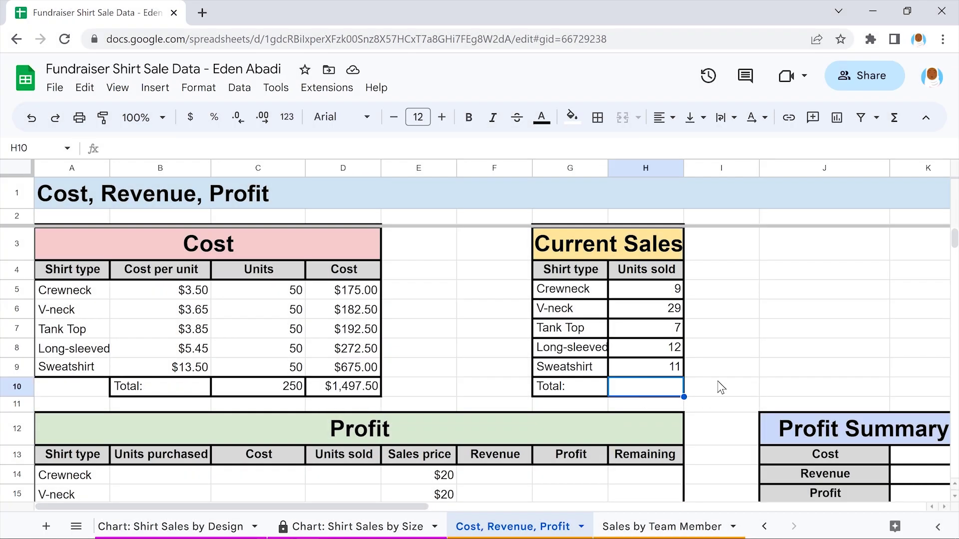
type("=SUM")
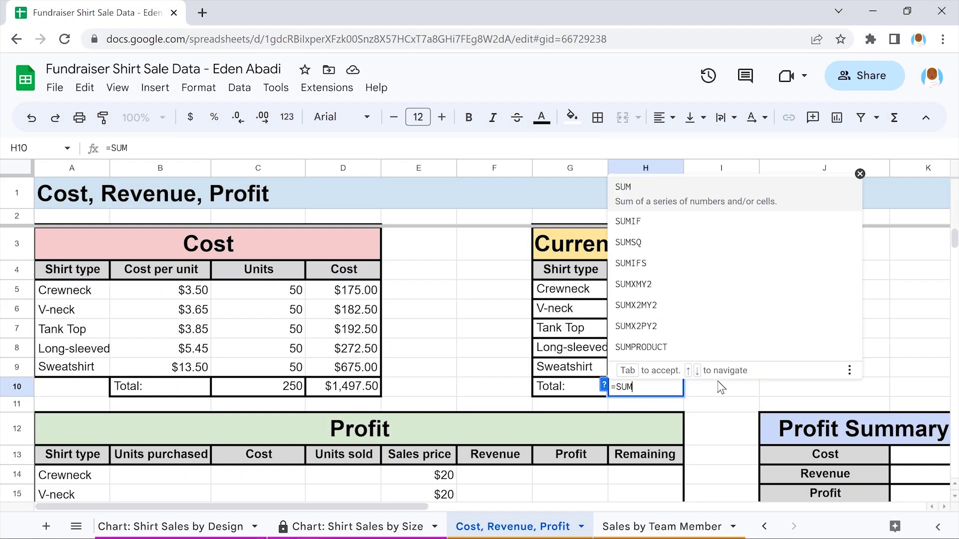
type("(H5:H9")
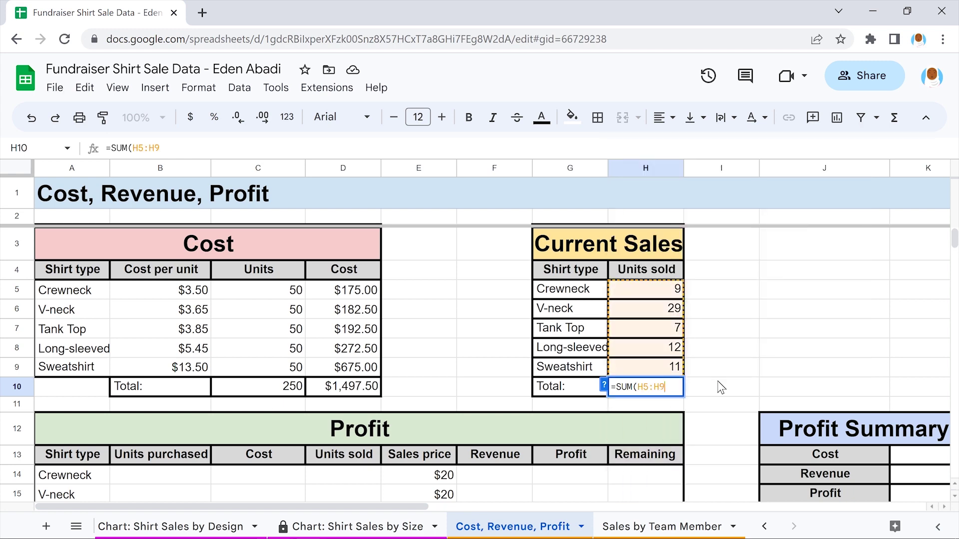
type(")")
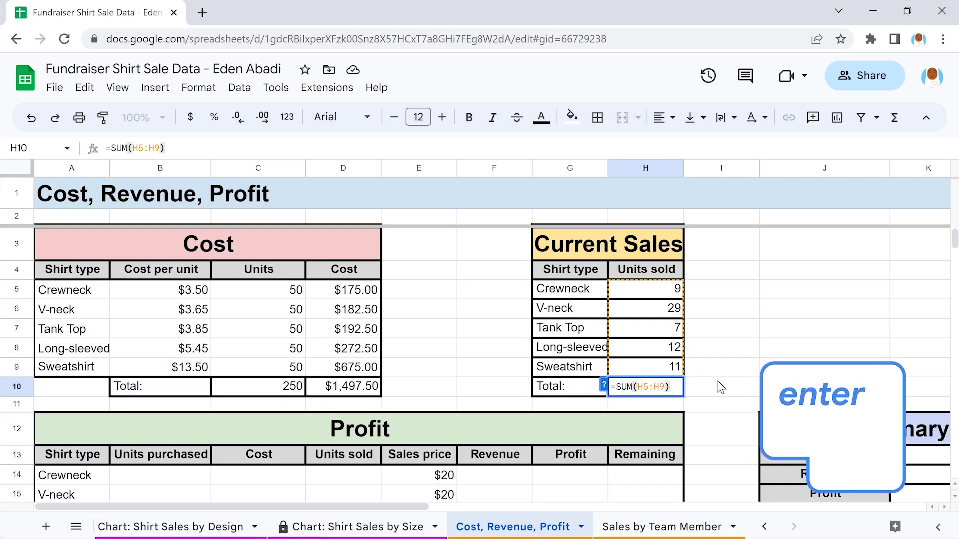
key("Return")
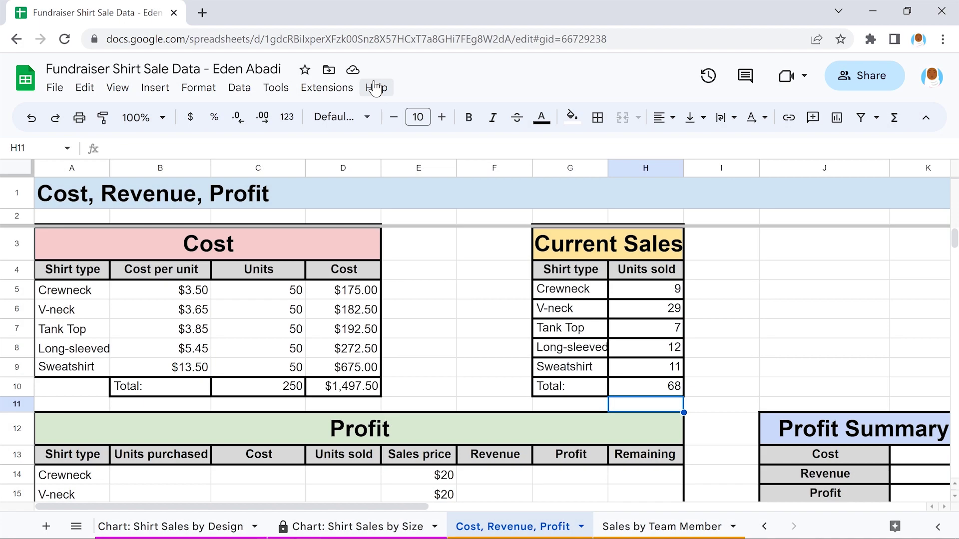
Open the Sheets function list in Help and filter it for DIV functions
left_click(376, 89)
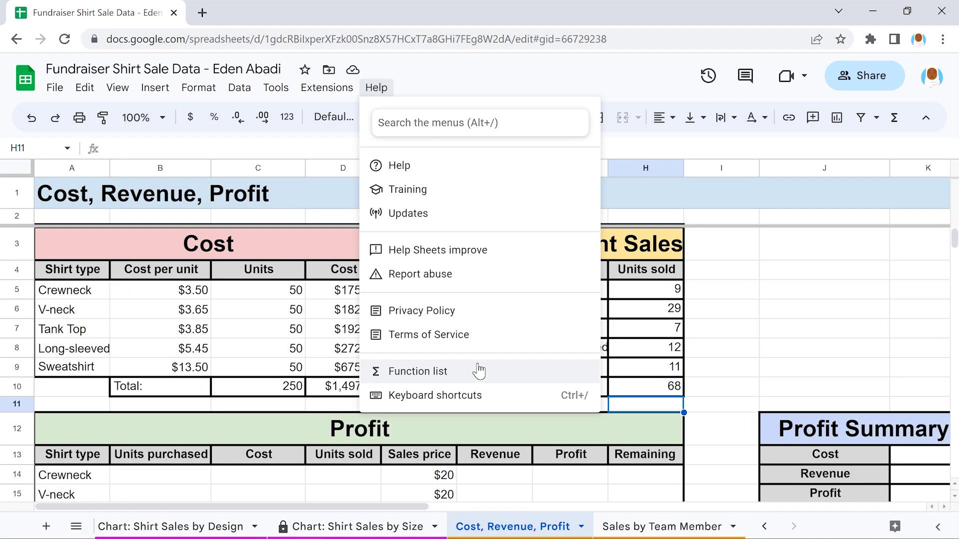
left_click(479, 371)
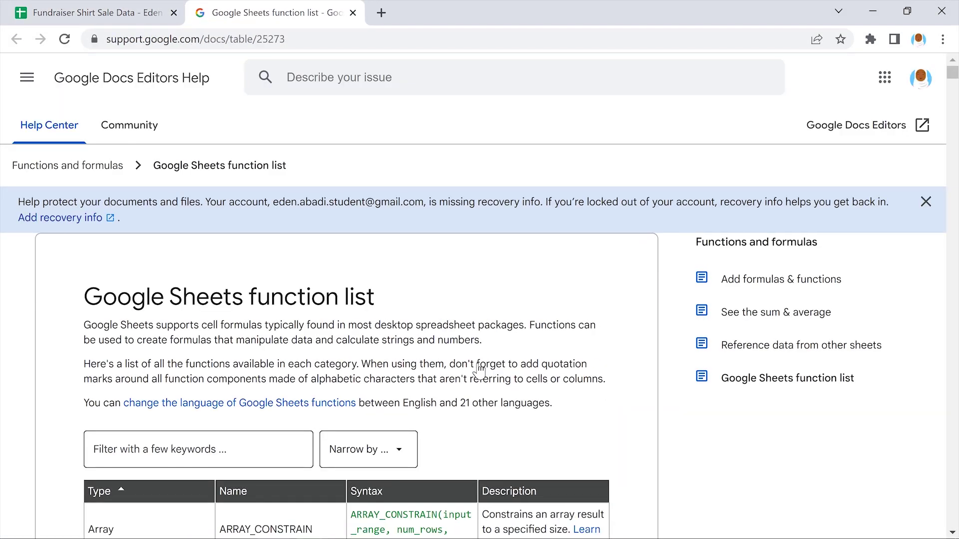
scroll(632, 383, "down", 3)
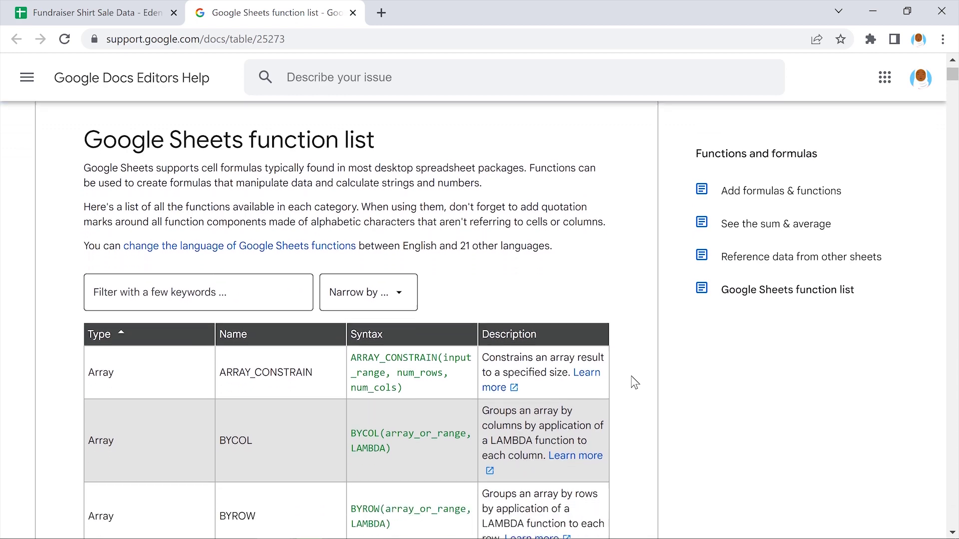
left_click(202, 274)
type("DIV")
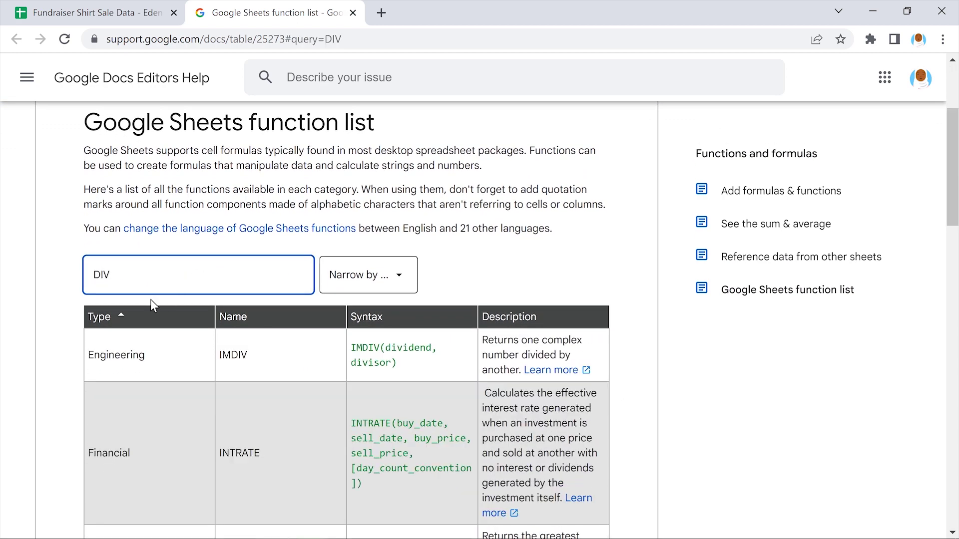
left_click(59, 287)
scroll(59, 287, "down", 8)
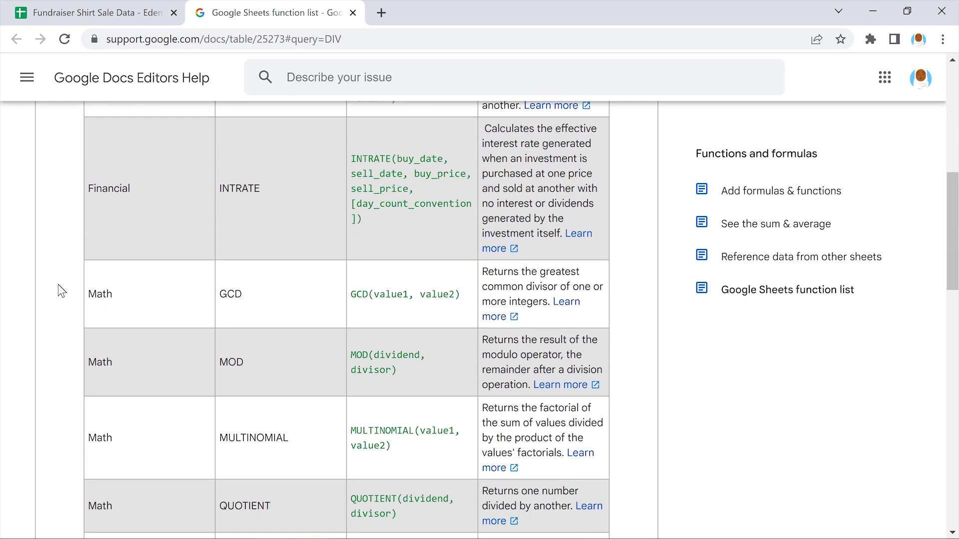
scroll(58, 283, "down", 1)
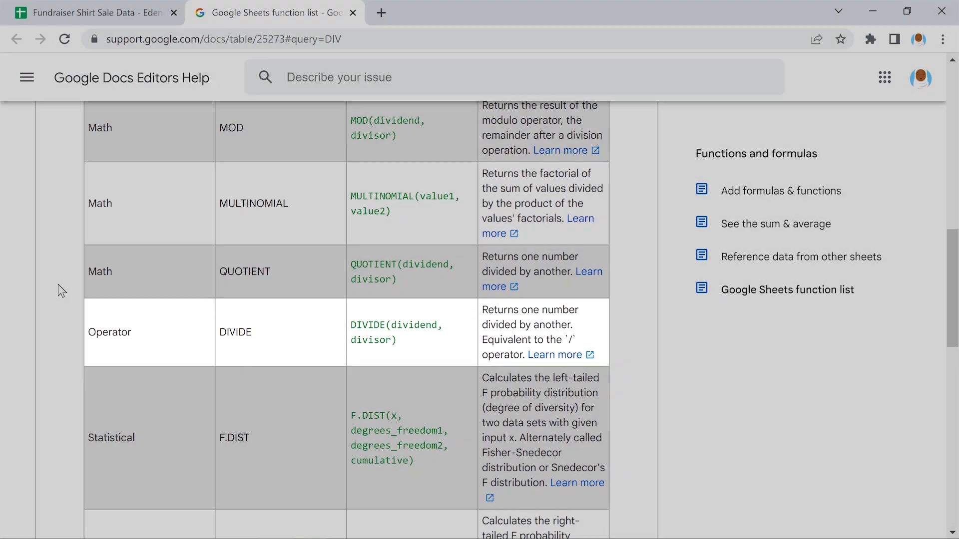
scroll(57, 284, "up", 7)
scroll(58, 284, "up", 1)
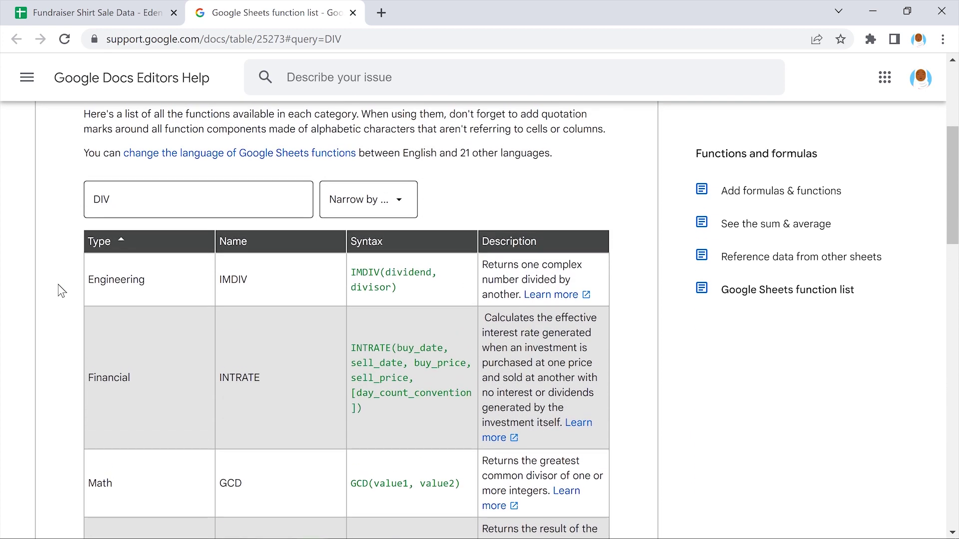
Filter the function list for COUNT and browse the matching functions
left_click(110, 200)
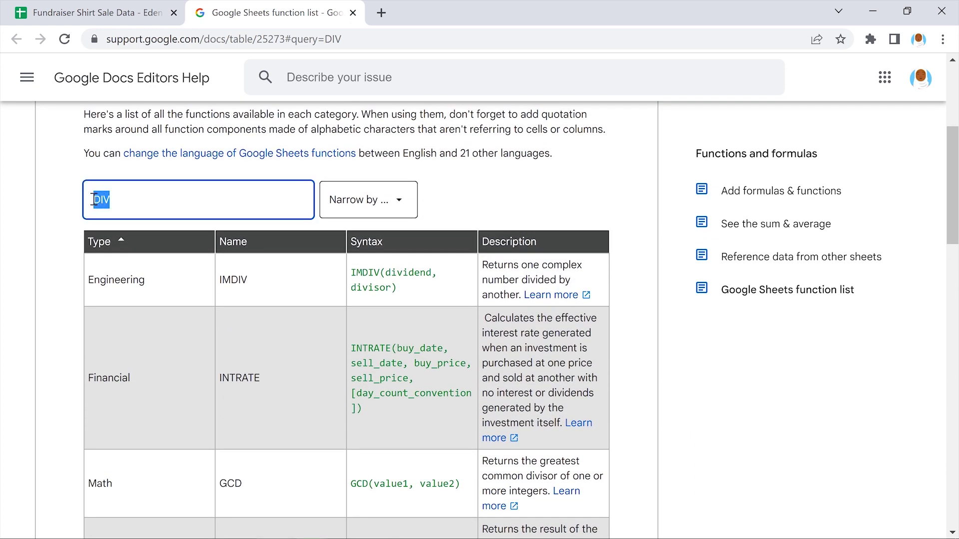
type("COUNT")
left_click(64, 205)
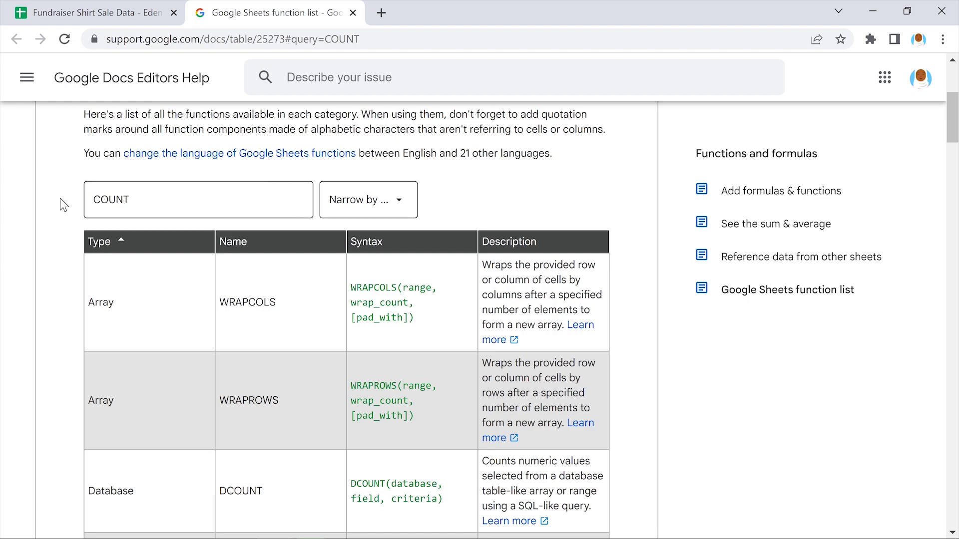
scroll(64, 205, "down", 1)
scroll(64, 205, "down", 15)
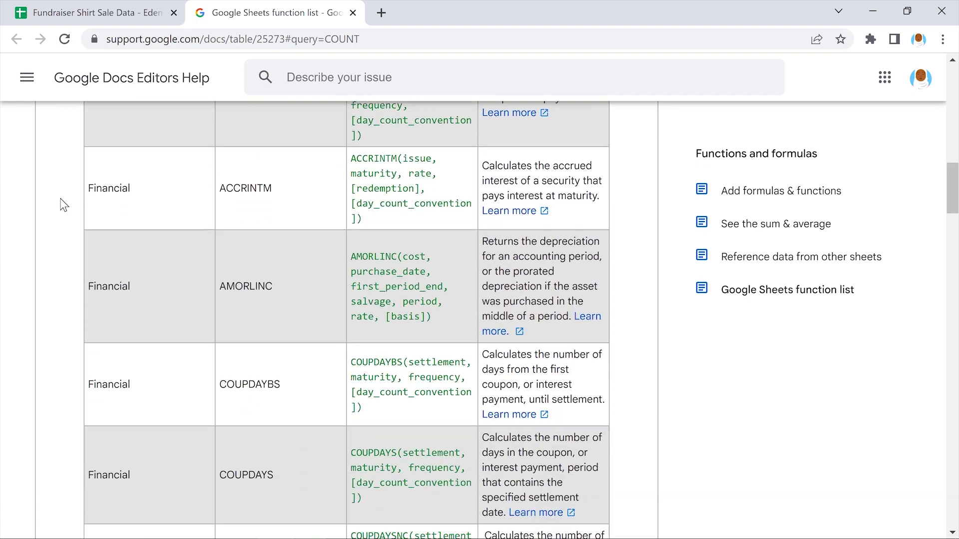
scroll(64, 205, "down", 15)
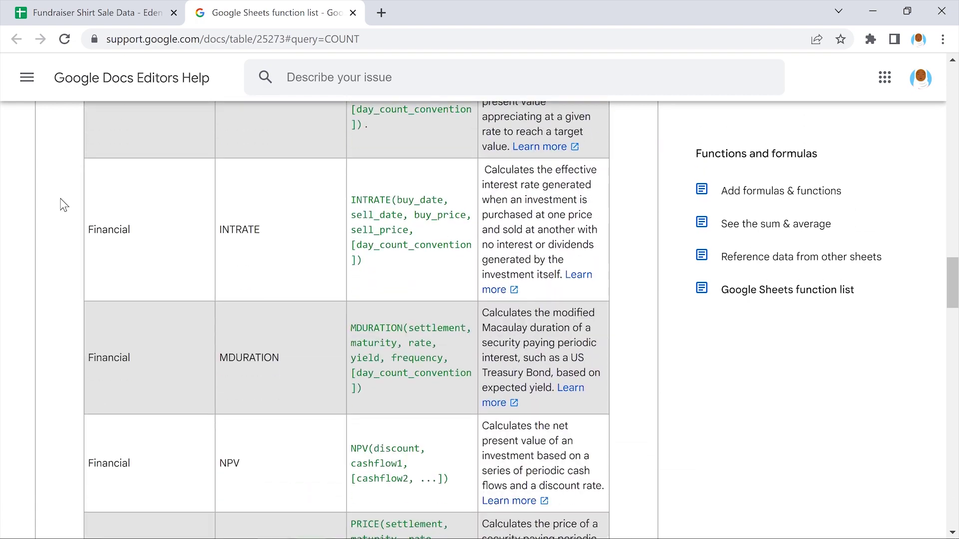
scroll(64, 205, "down", 15)
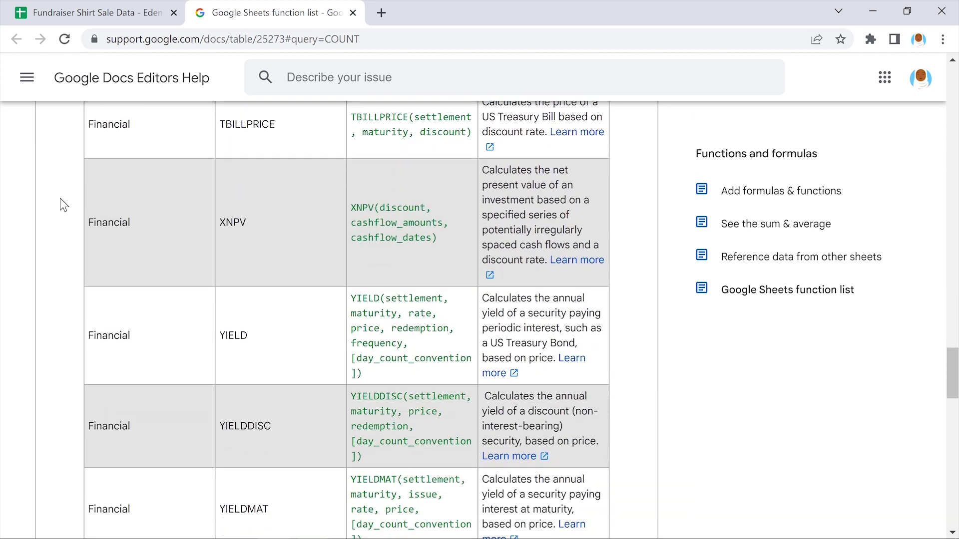
scroll(64, 204, "down", 5)
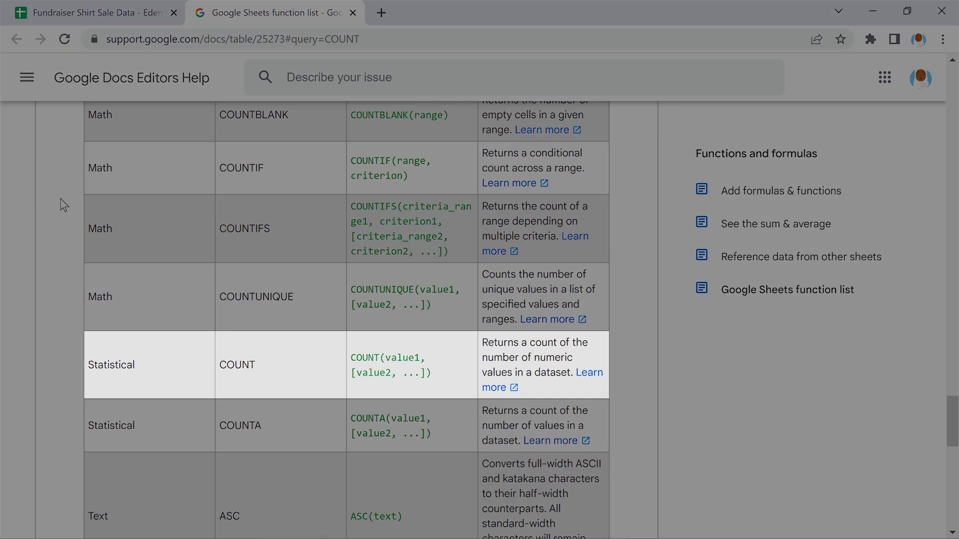
scroll(64, 205, "up", 13)
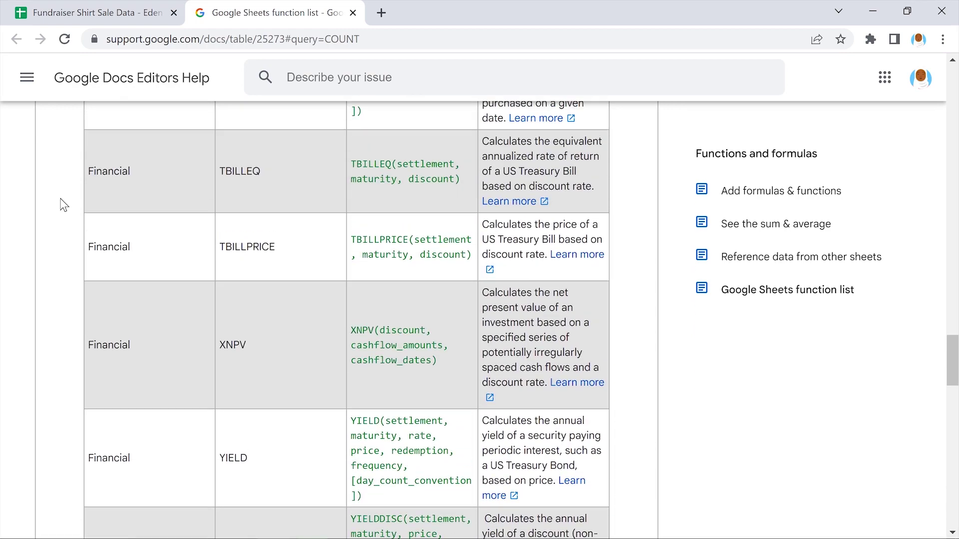
scroll(64, 204, "up", 15)
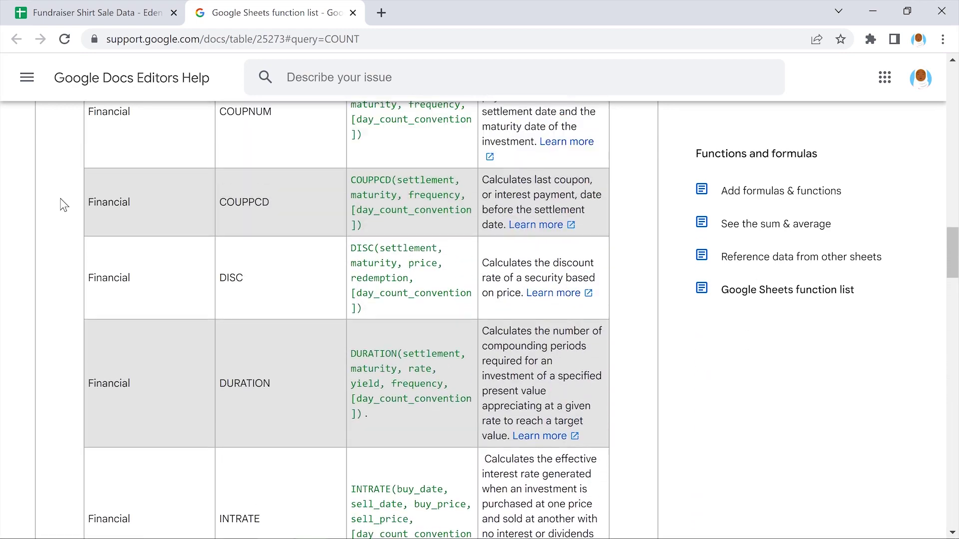
scroll(64, 205, "up", 15)
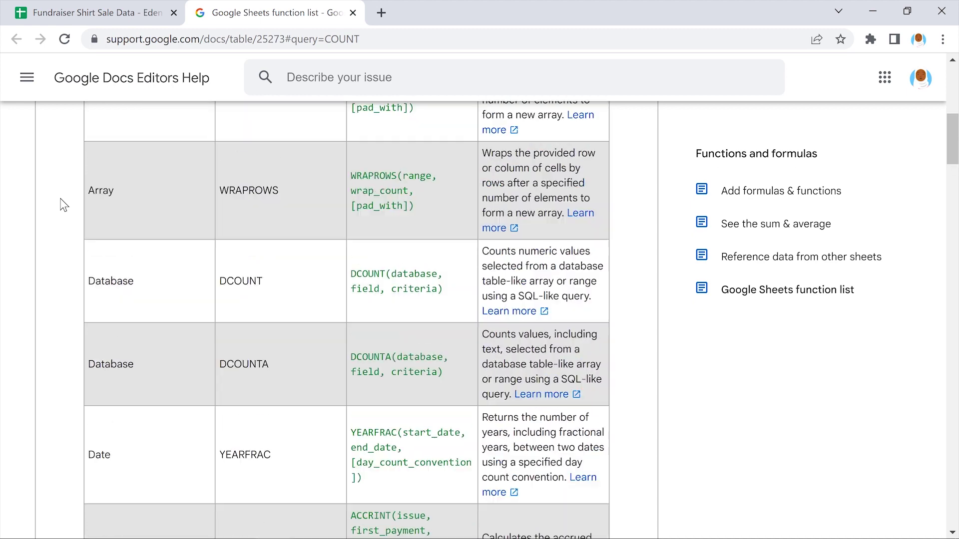
scroll(64, 205, "up", 4)
Filter the function list for SUB, then close the help tab
left_click(135, 198)
left_click_drag(135, 199, 97, 199)
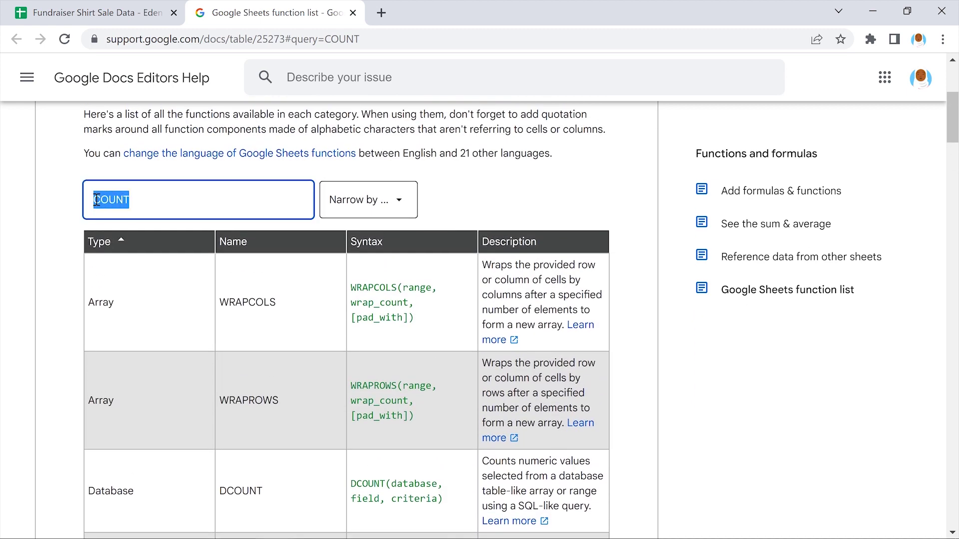
type("SUB")
left_click(64, 200)
scroll(64, 200, "down", 4)
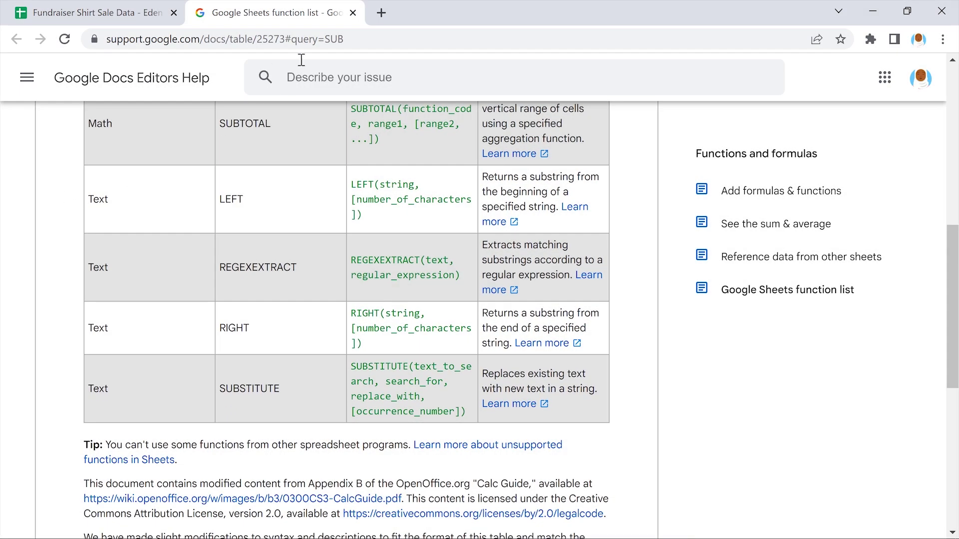
left_click(353, 13)
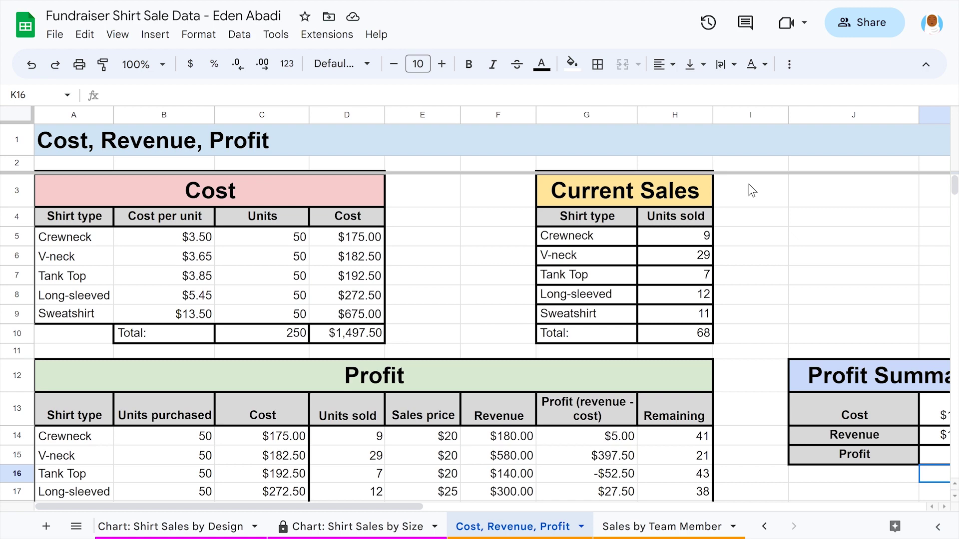
scroll(752, 190, "down", 1)
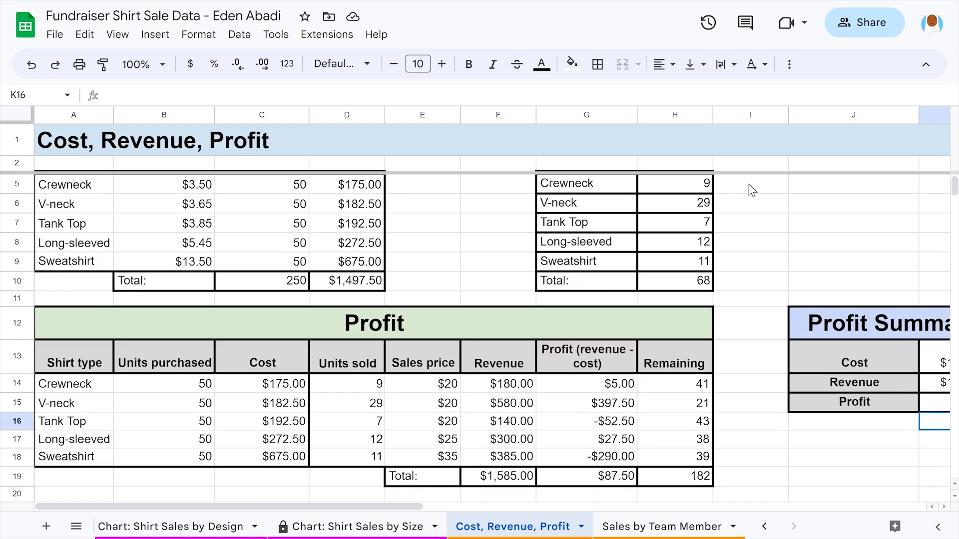
scroll(752, 189, "right", 3)
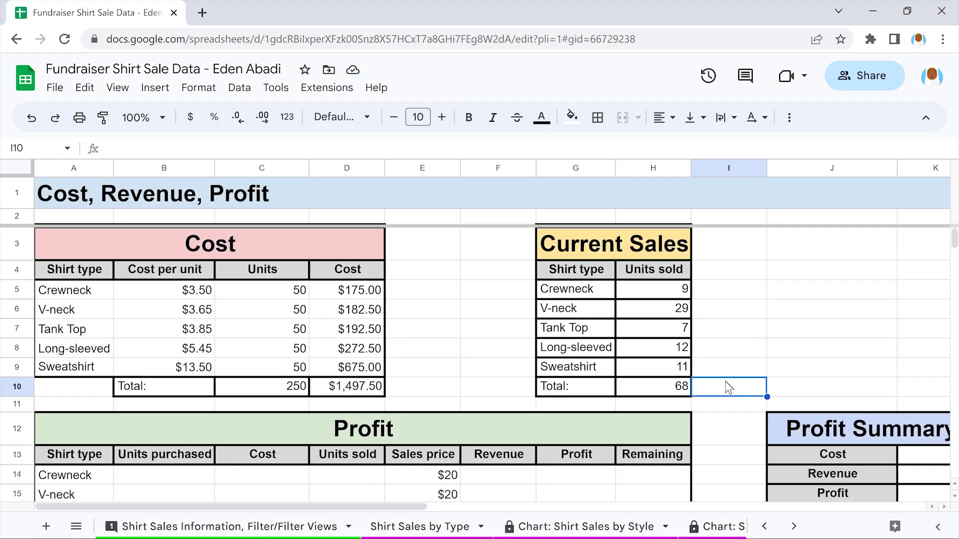
Copy the 50-unit values from C5:C9 and paste them into B14:B18
scroll(725, 381, "down", 3)
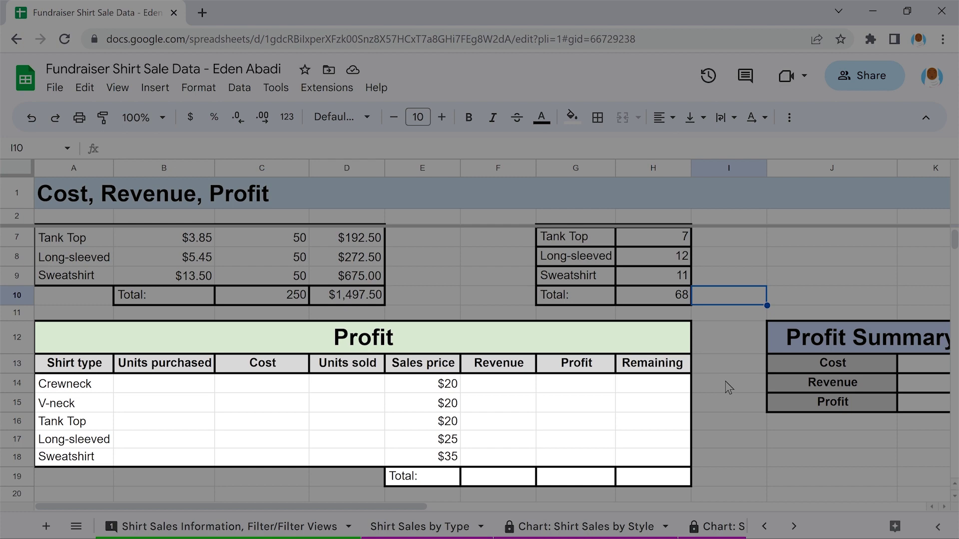
scroll(725, 382, "up", 3)
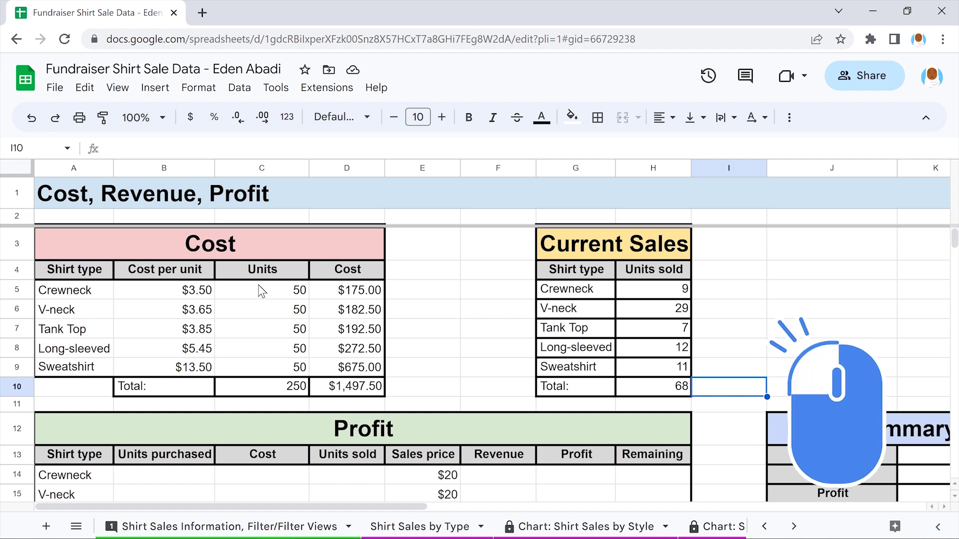
left_click_drag(258, 285, 260, 369)
key("ctrl+c")
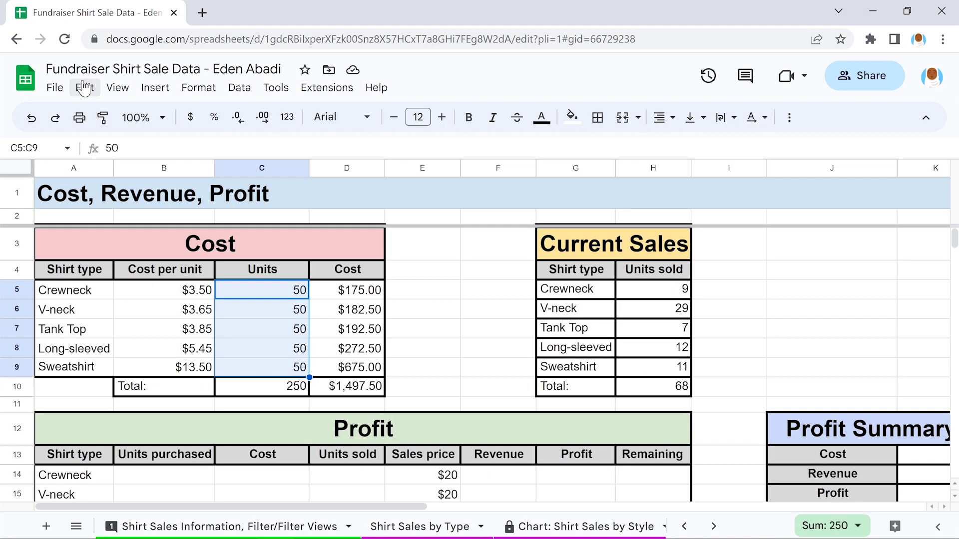
left_click(84, 88)
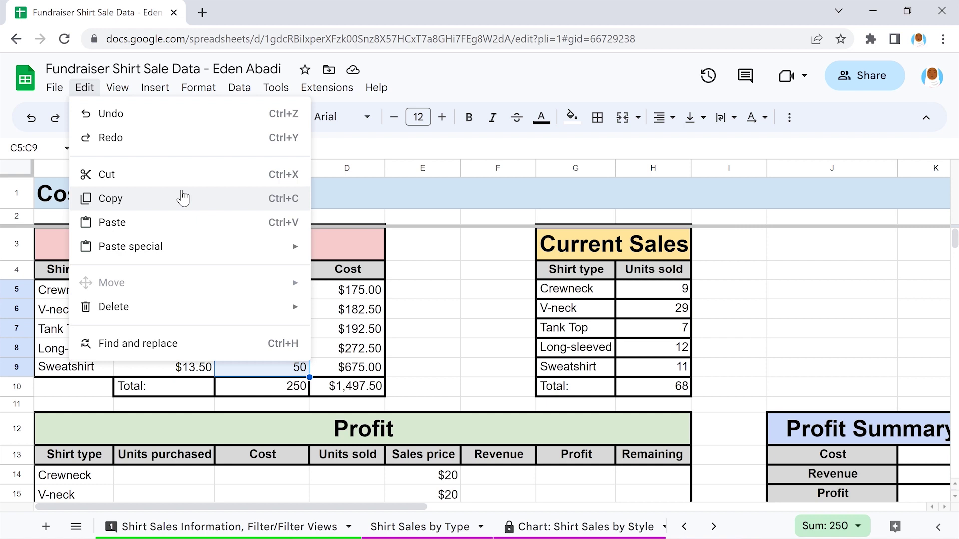
left_click(183, 198)
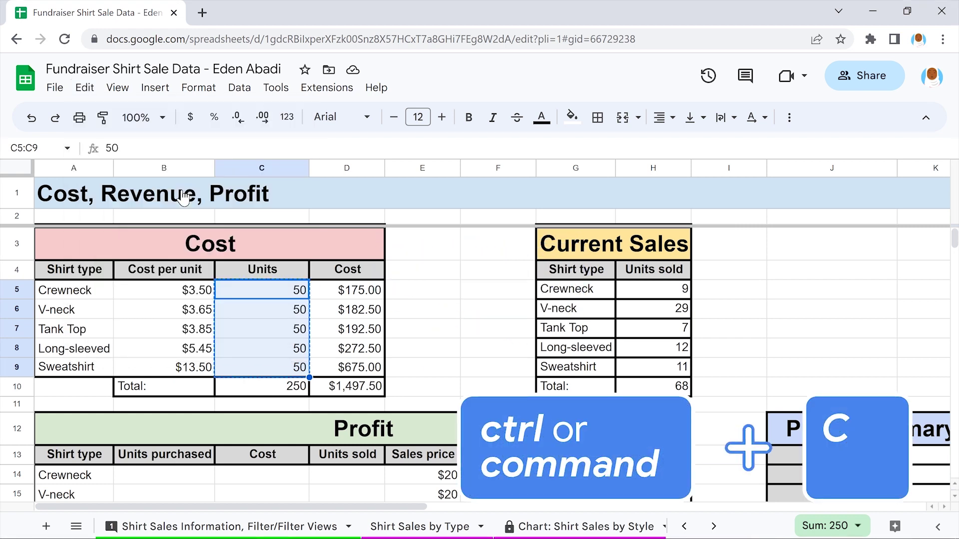
left_click(258, 402)
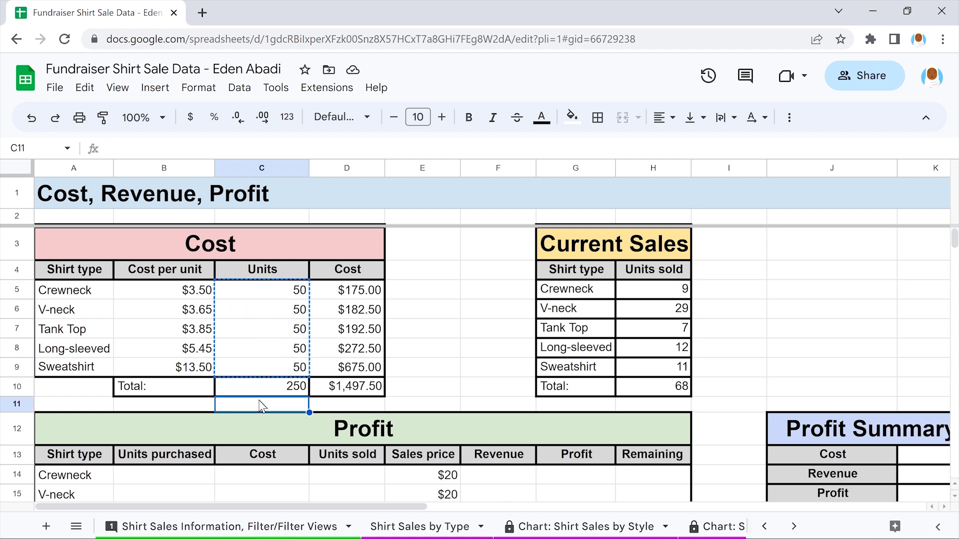
scroll(259, 402, "down", 2)
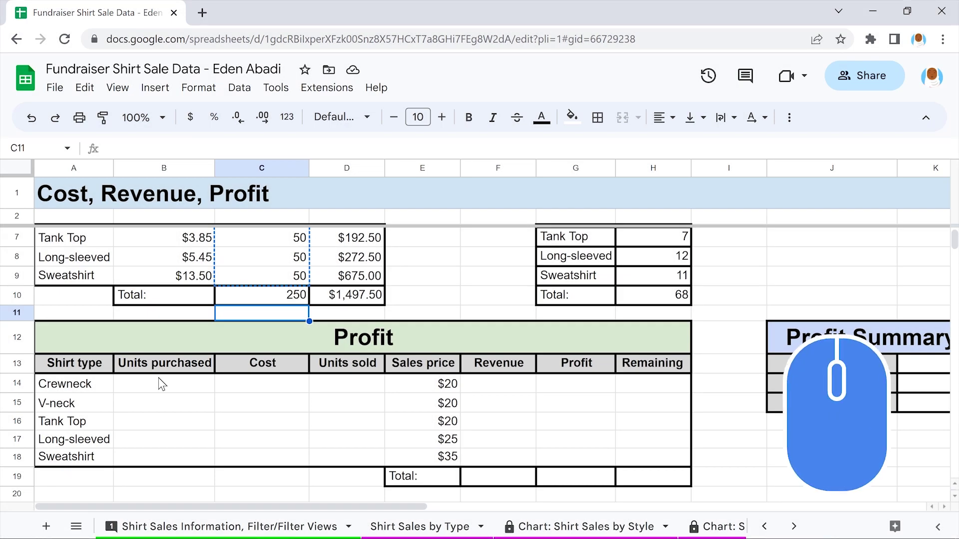
left_click(158, 382)
left_click_drag(158, 378, 158, 453)
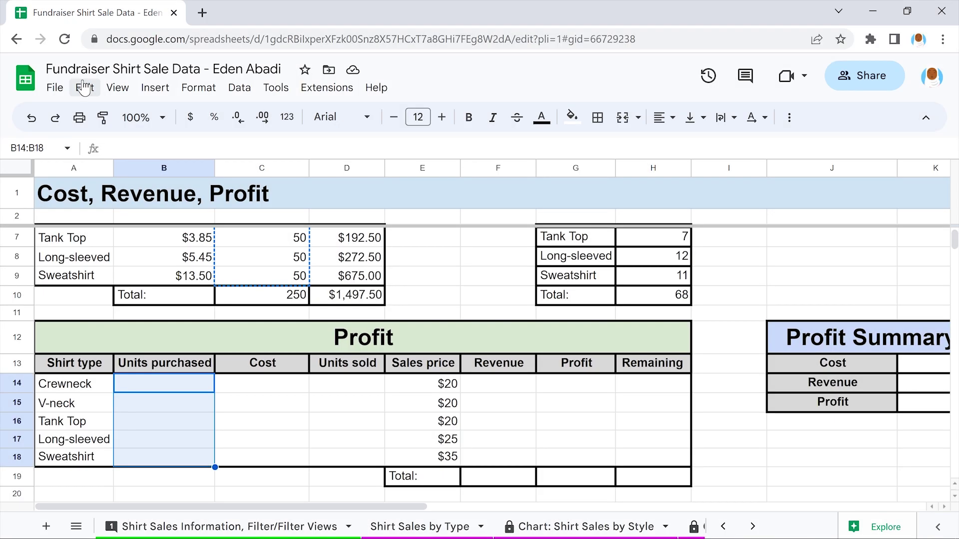
left_click(84, 88)
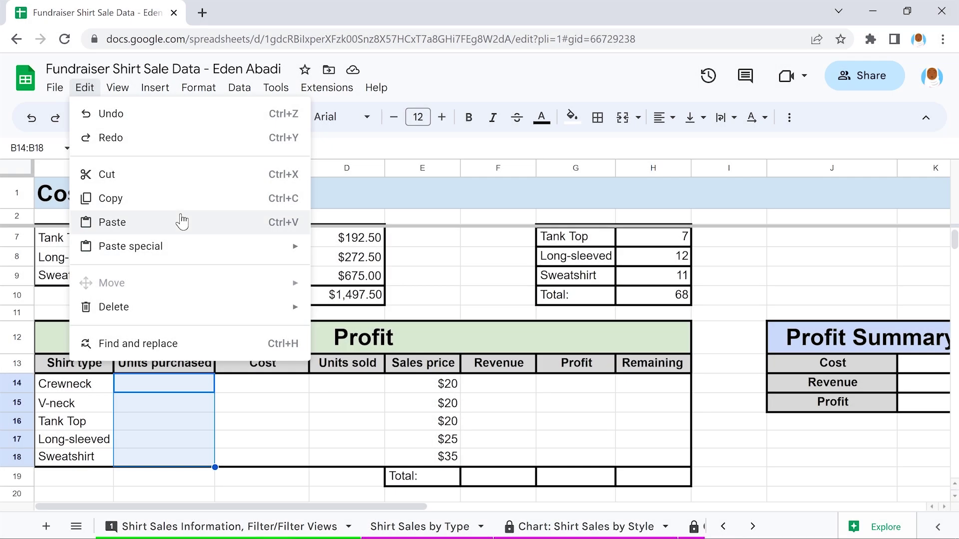
left_click(182, 223)
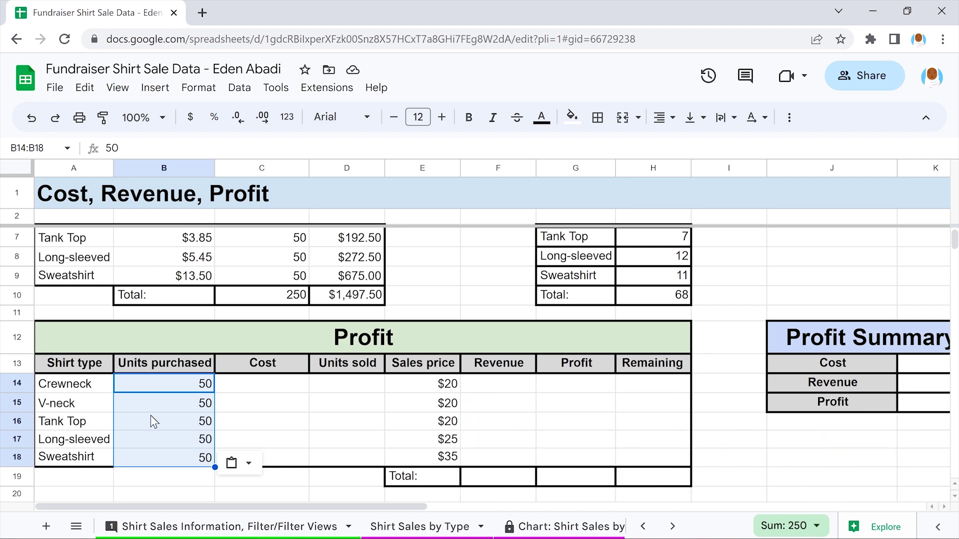
left_click(161, 453)
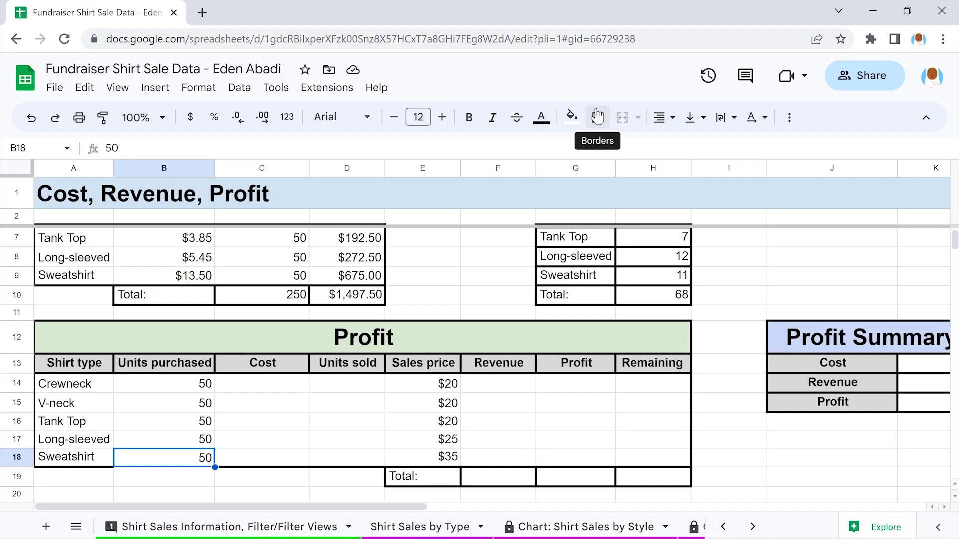
Add a thick bottom border under the Sweatshirt Units purchased cell B18
left_click(597, 116)
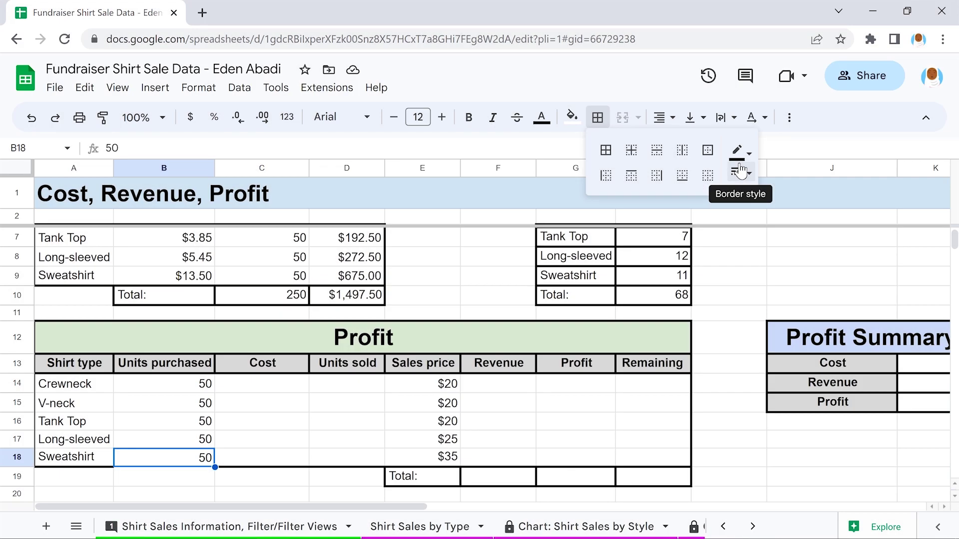
left_click(741, 171)
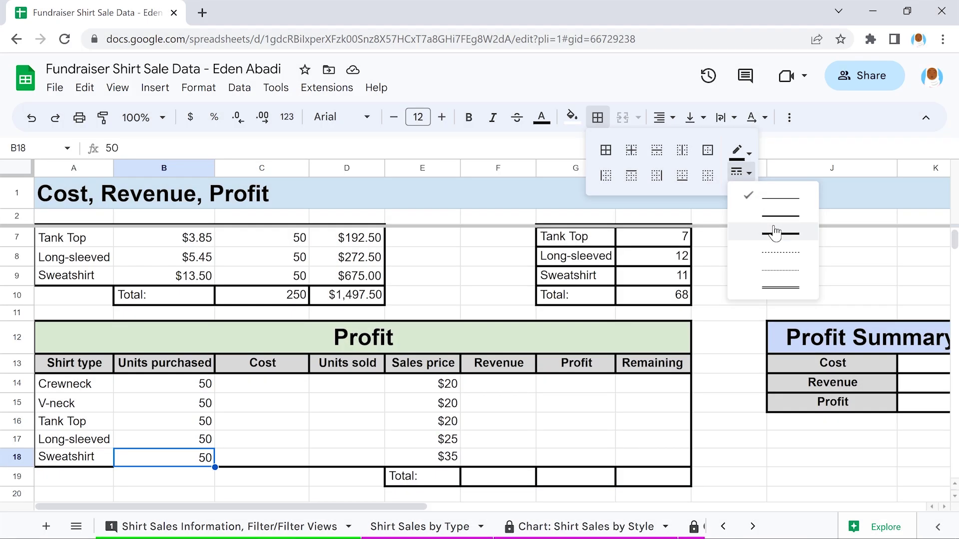
left_click(774, 233)
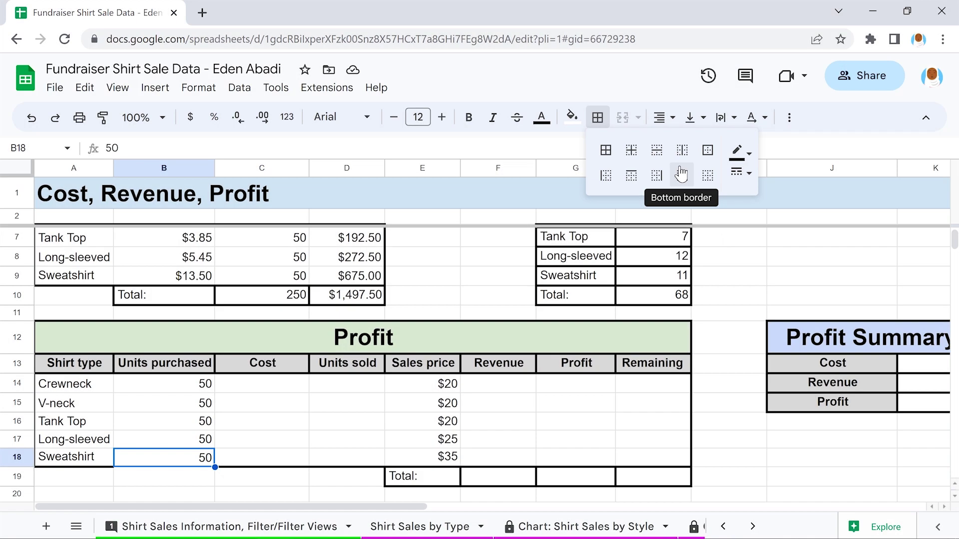
left_click(680, 174)
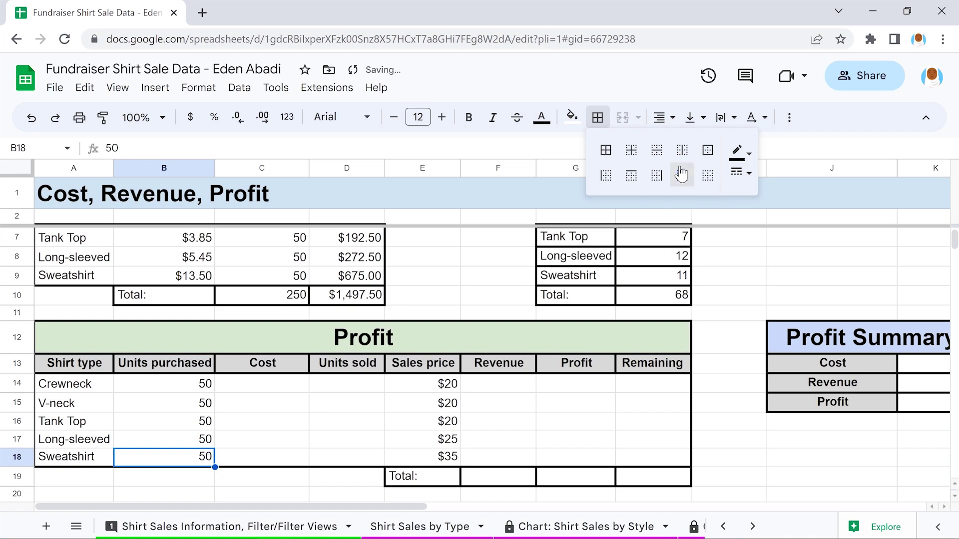
left_click(422, 296)
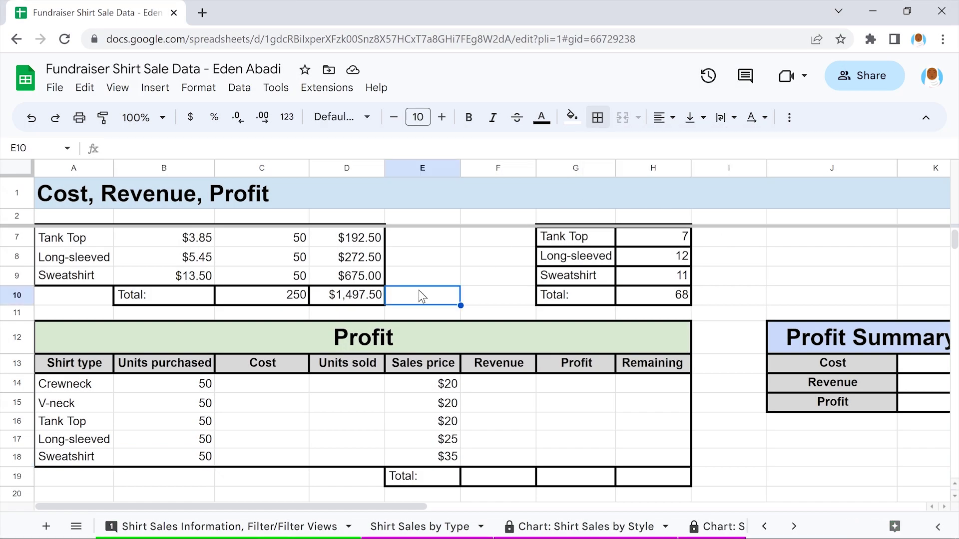
Copy the cost formulas from D5:D9 and paste them into C14:C18, producing #VALUE! errors
scroll(422, 295, "up", 2)
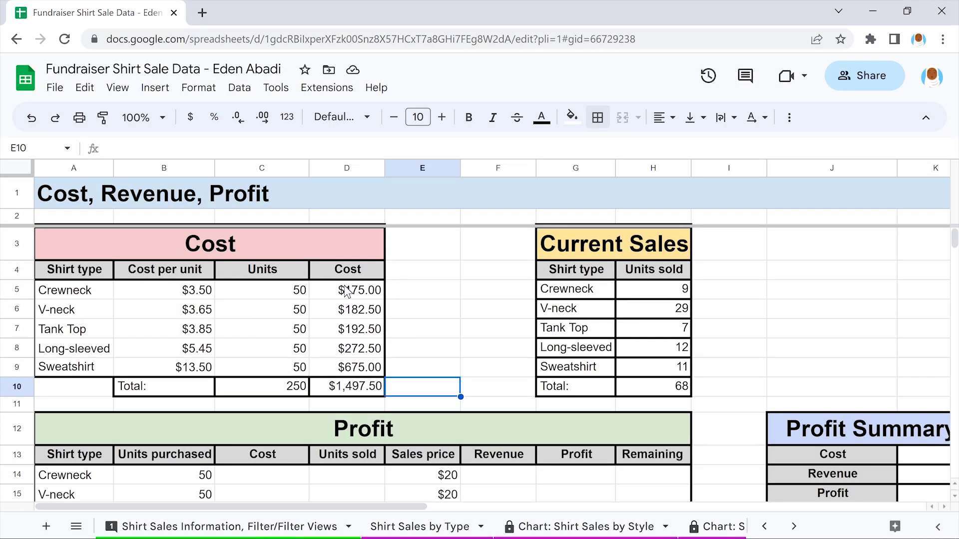
left_click_drag(347, 290, 350, 368)
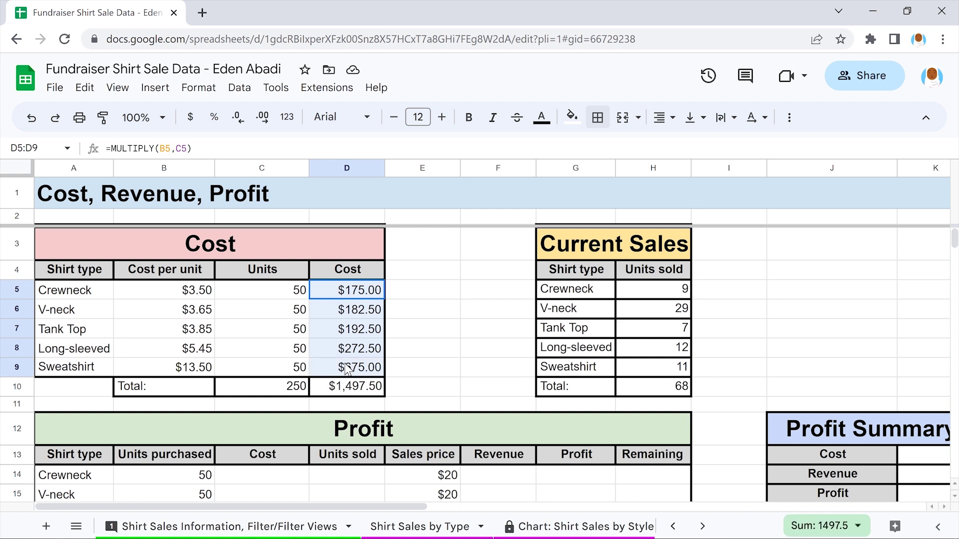
left_click(84, 88)
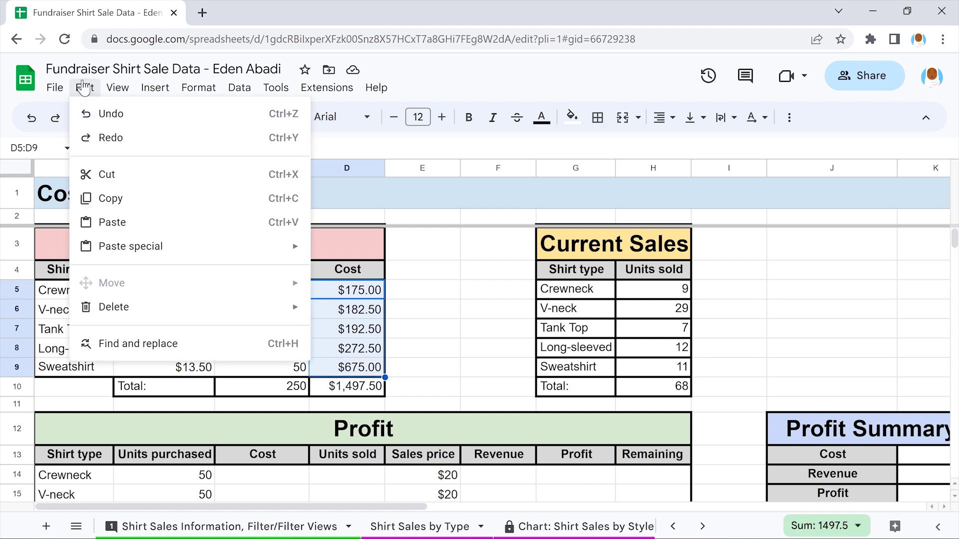
left_click(181, 196)
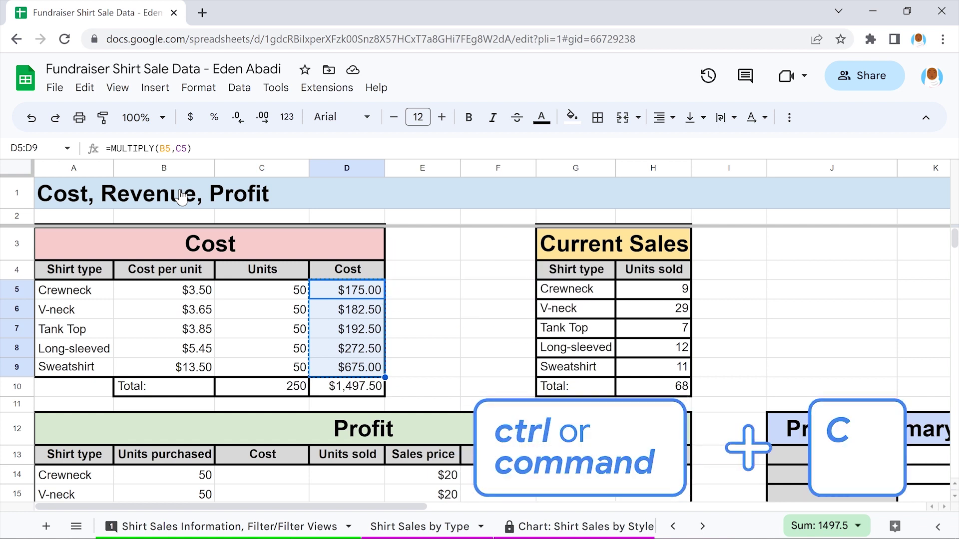
left_click(344, 405)
scroll(344, 405, "down", 3)
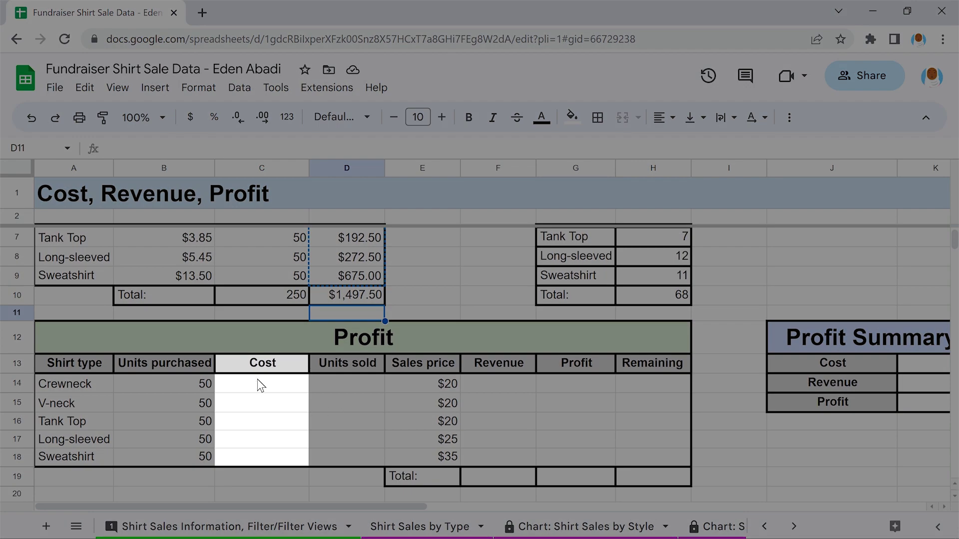
left_click(258, 382)
left_click_drag(257, 380, 259, 453)
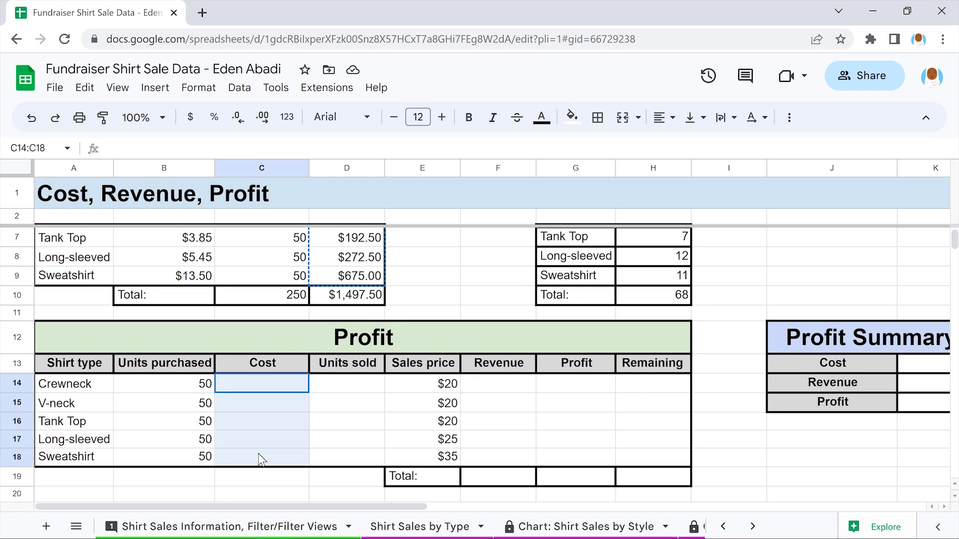
left_click(85, 88)
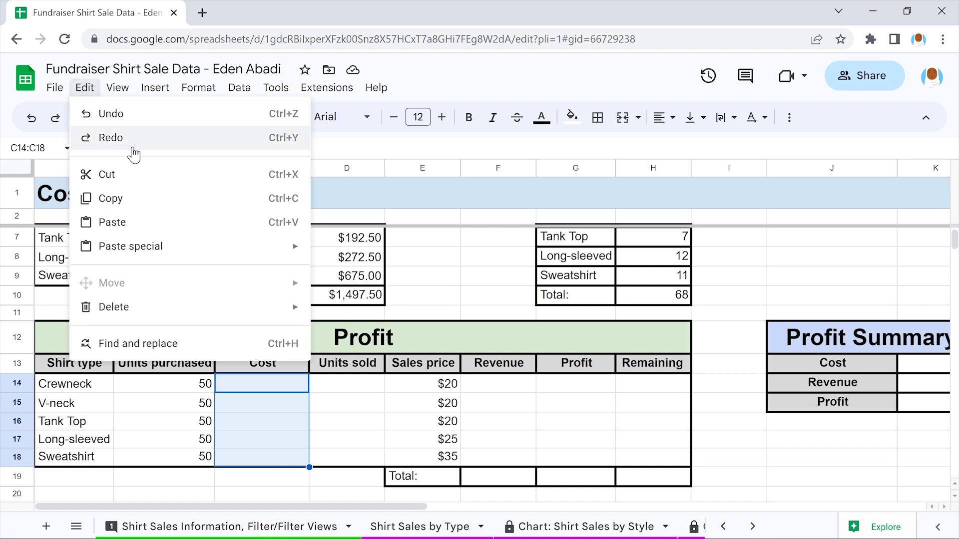
left_click(181, 222)
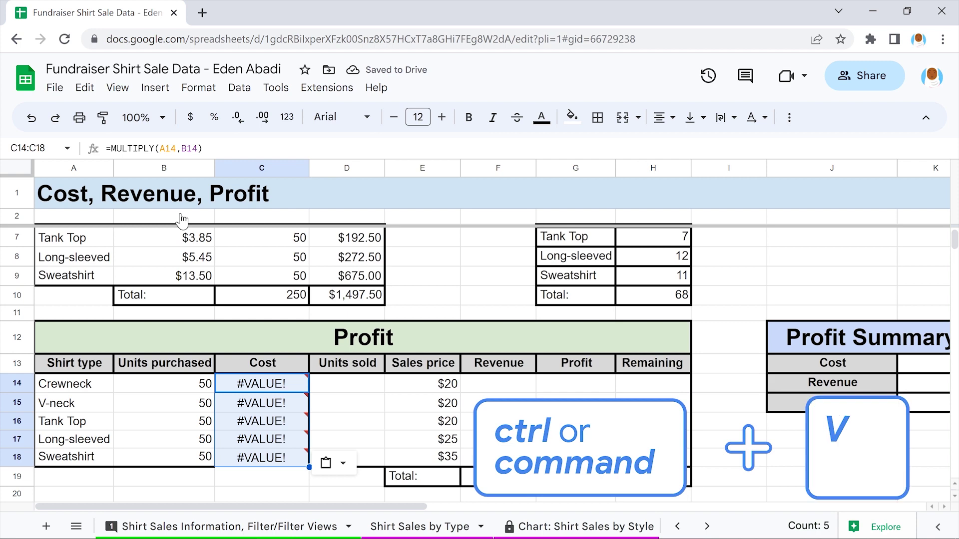
left_click(262, 313)
mouse_move(261, 385)
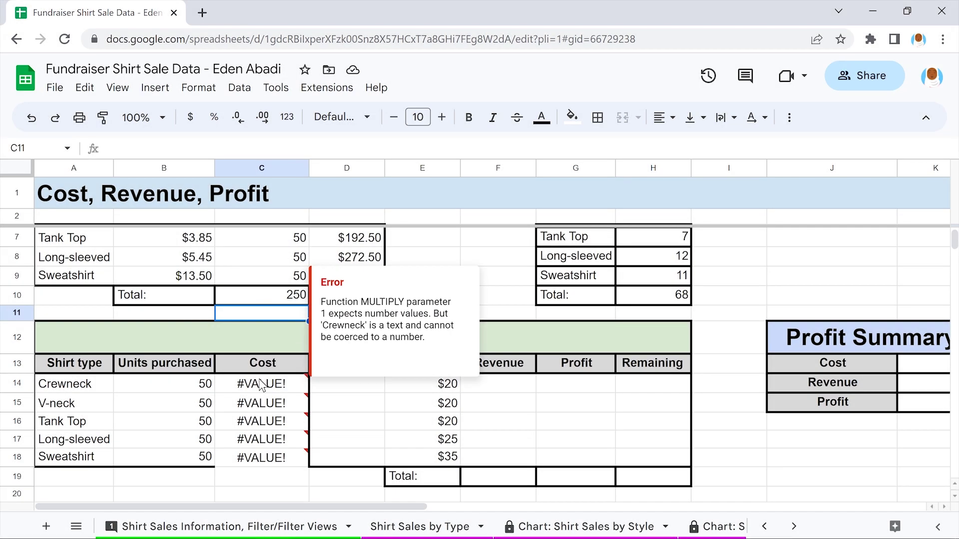
left_click(259, 384)
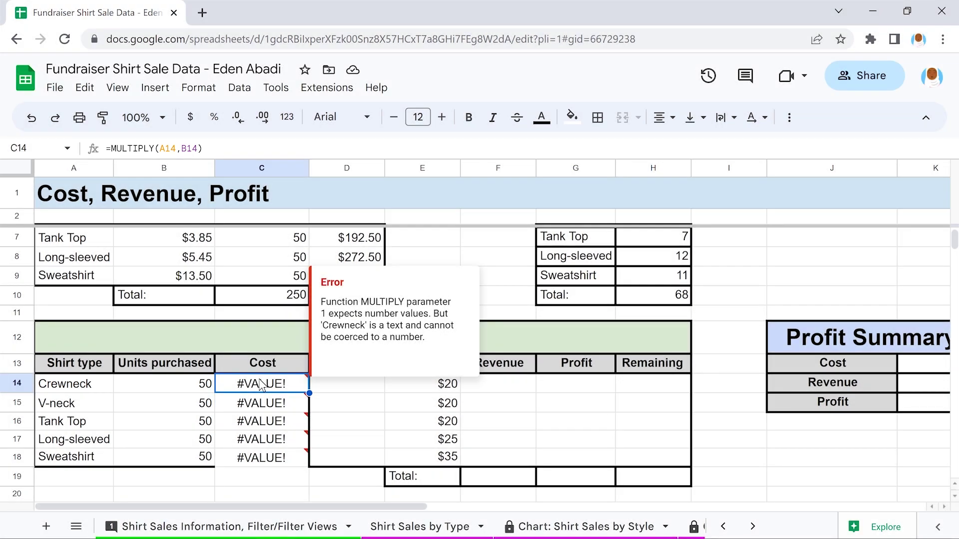
scroll(260, 385, "up", 1)
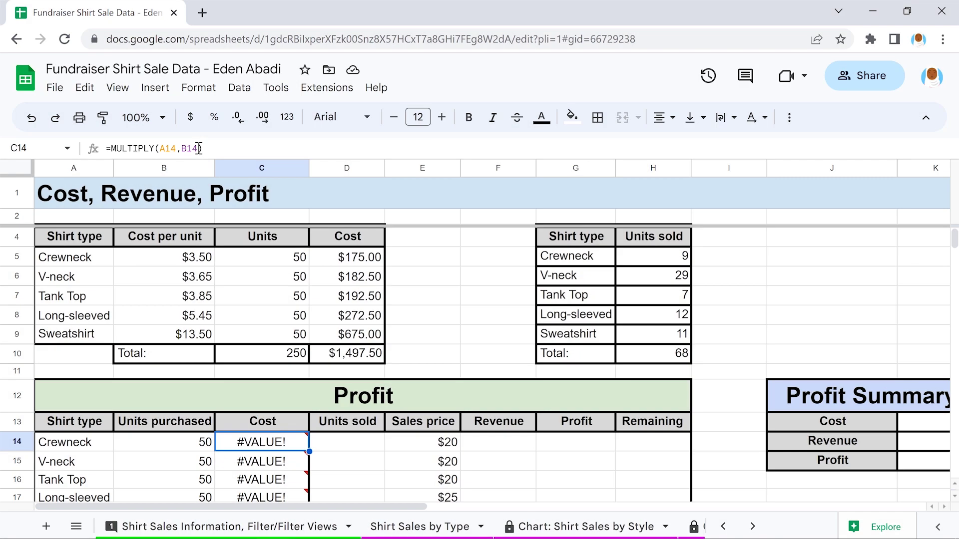
Change C14's formula references from A14,B14 to $B5,$C5
left_click_drag(198, 148, 163, 148)
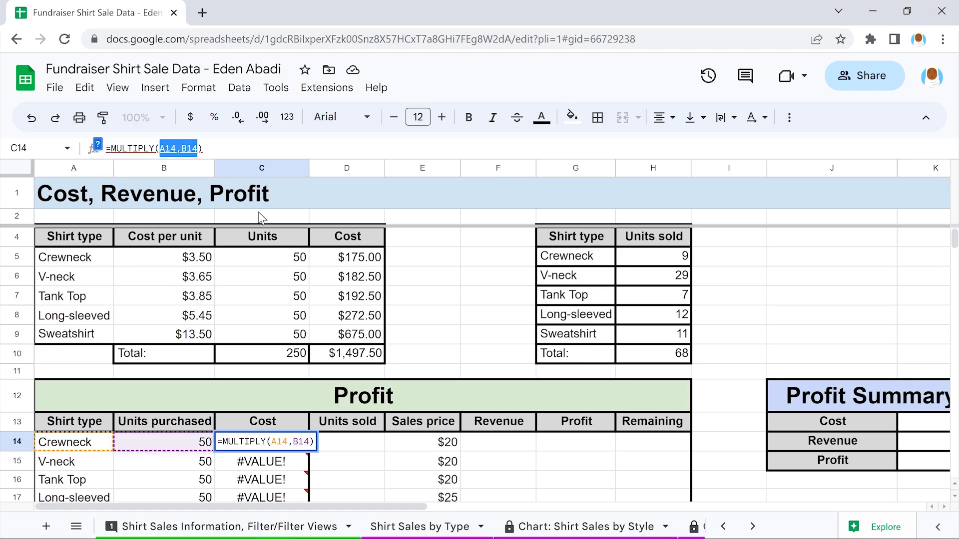
type("$B5,$C5")
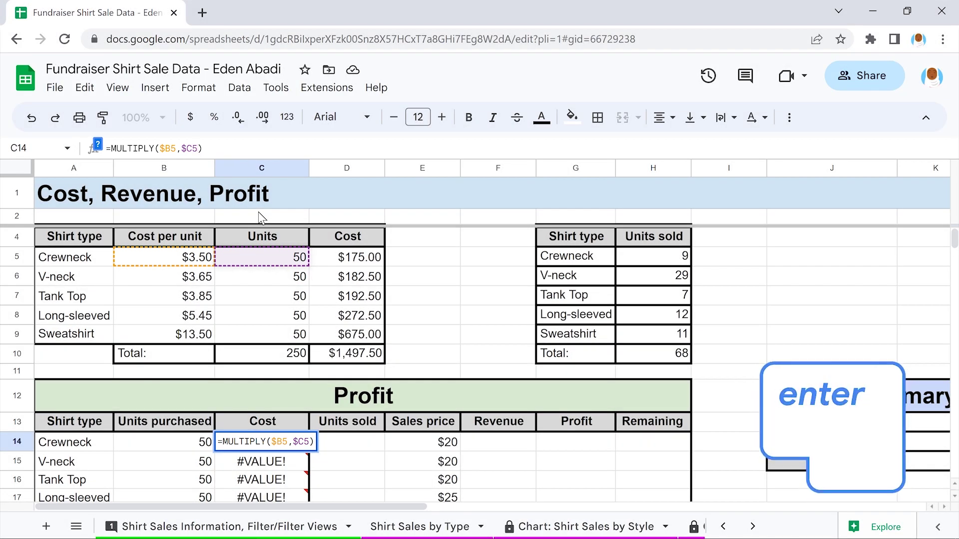
key("Return")
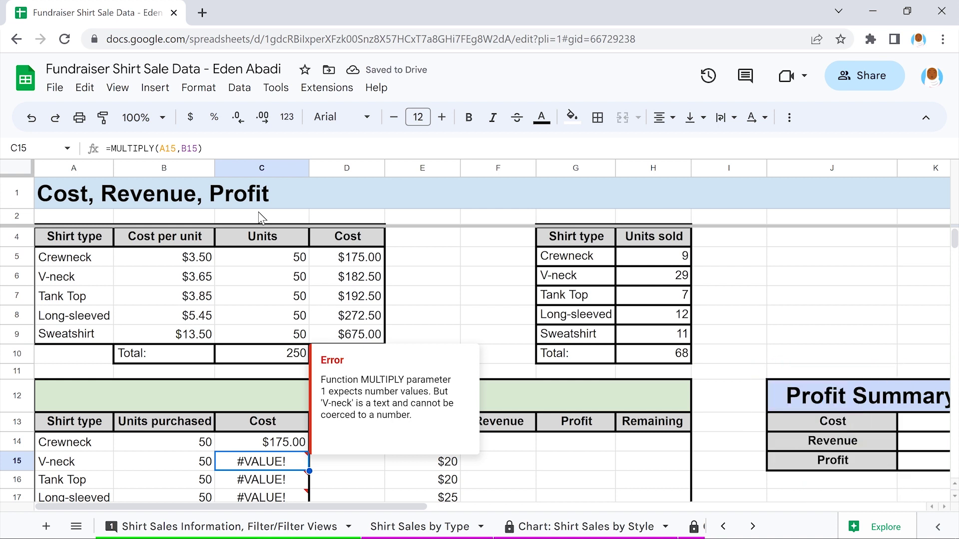
left_click(259, 214)
Fill C14's corrected formula down to C18, showing $175.00 through $675.00
scroll(259, 214, "down", 1)
scroll(259, 211, "down", 2)
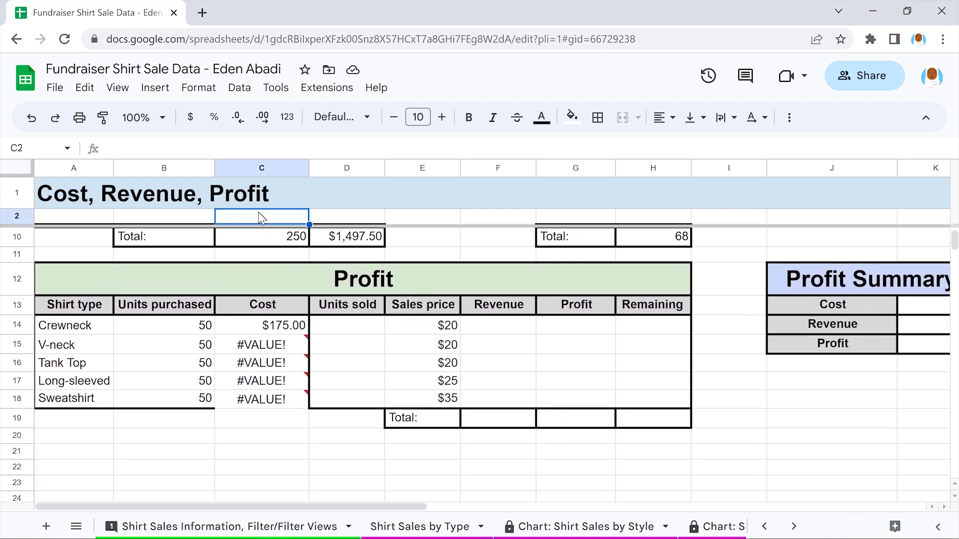
left_click(261, 325)
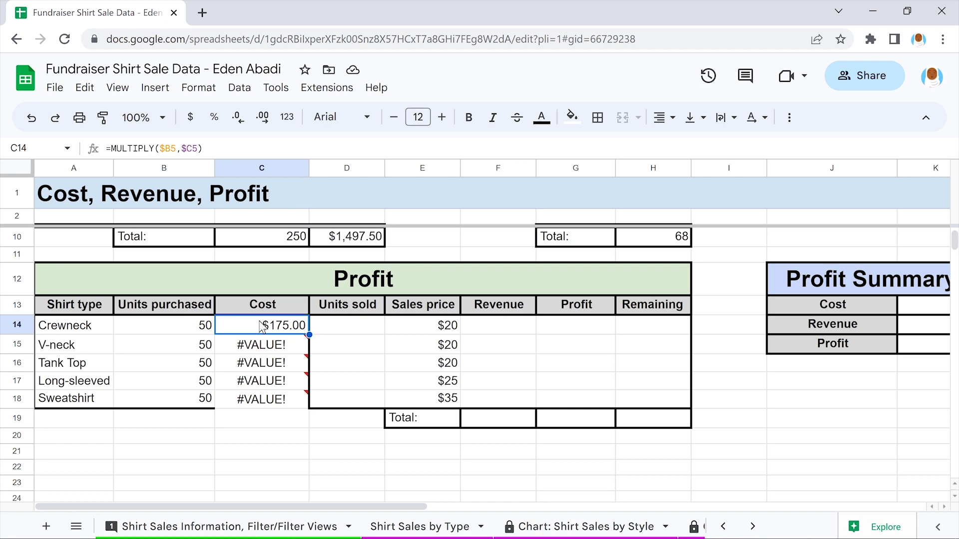
mouse_move(308, 335)
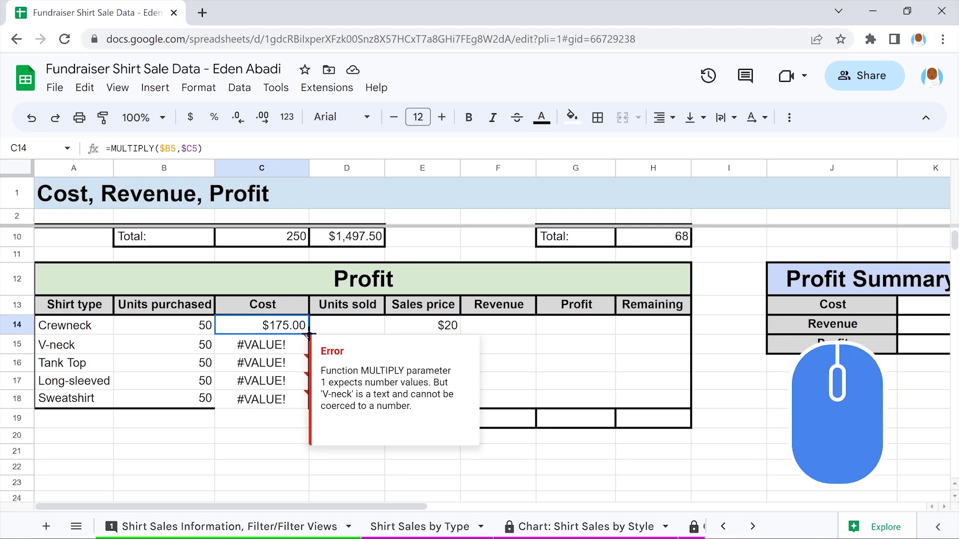
left_click_drag(308, 334, 308, 402)
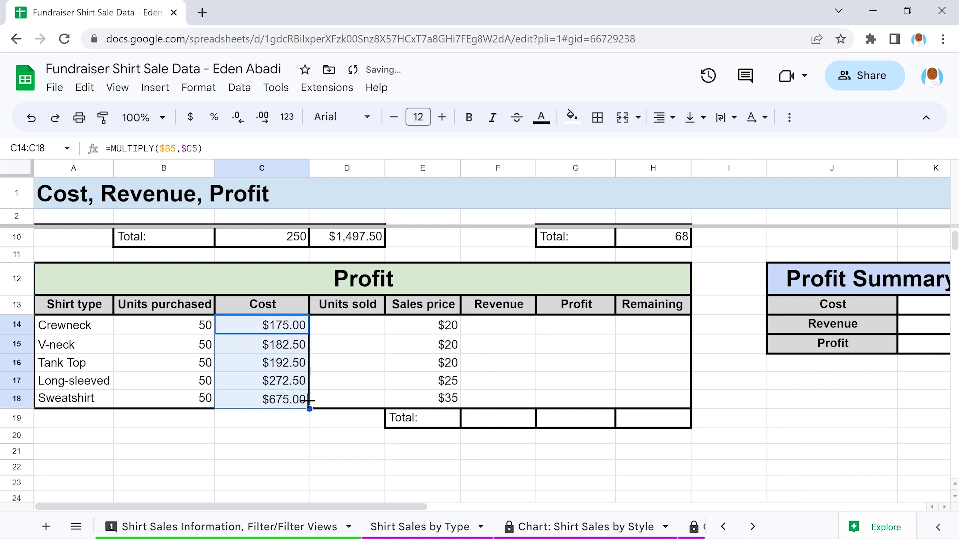
left_click(262, 398)
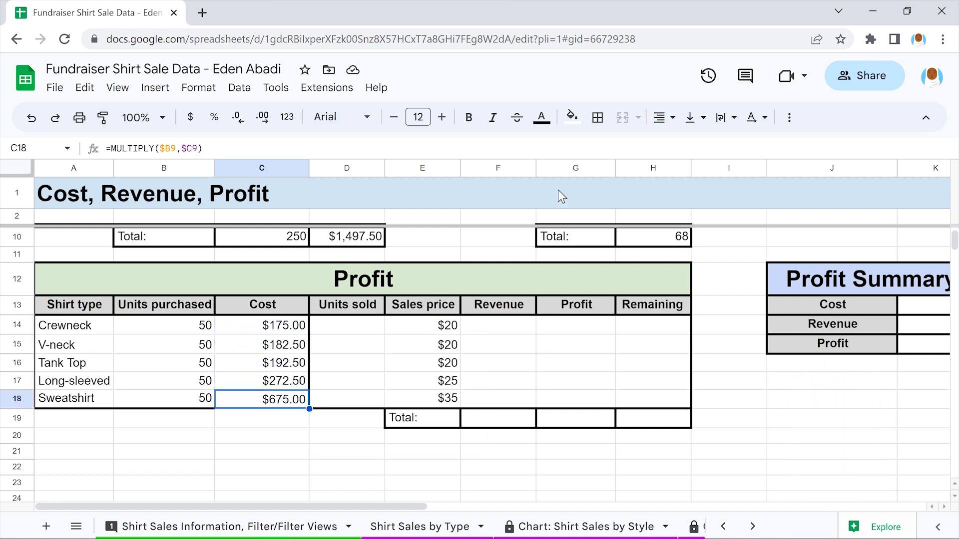
Add a bottom border under C18, the last Cost cell of the Profit table
left_click(596, 116)
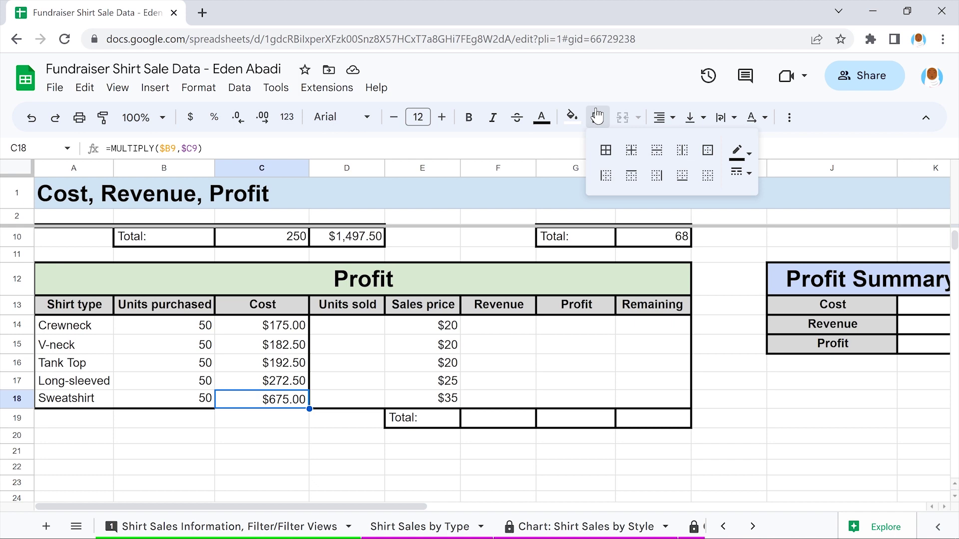
left_click(681, 175)
left_click(420, 237)
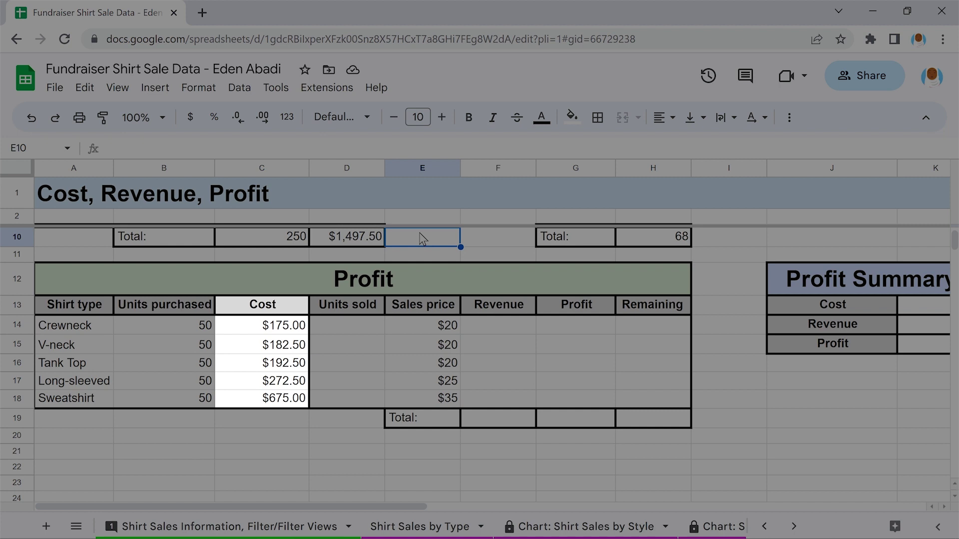
scroll(421, 238, "up", 5)
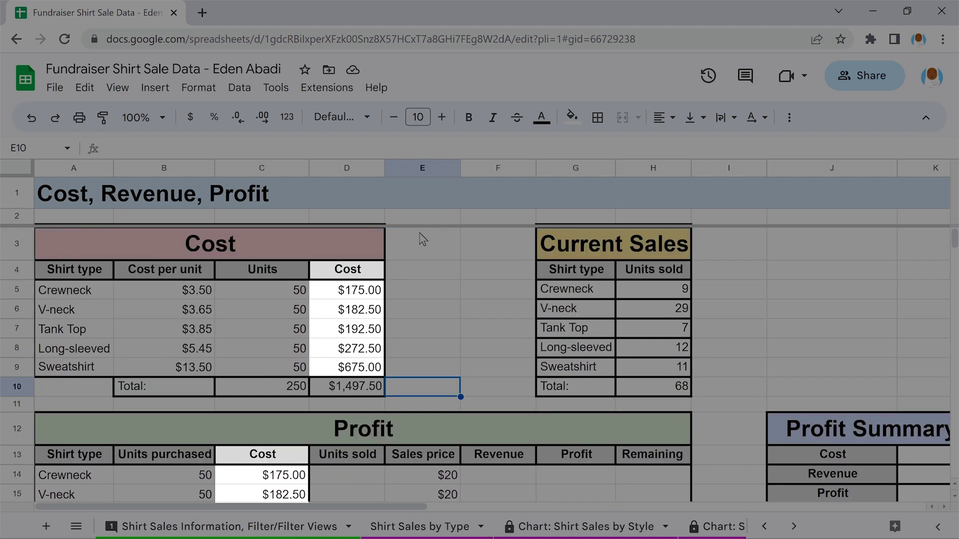
scroll(421, 238, "down", 4)
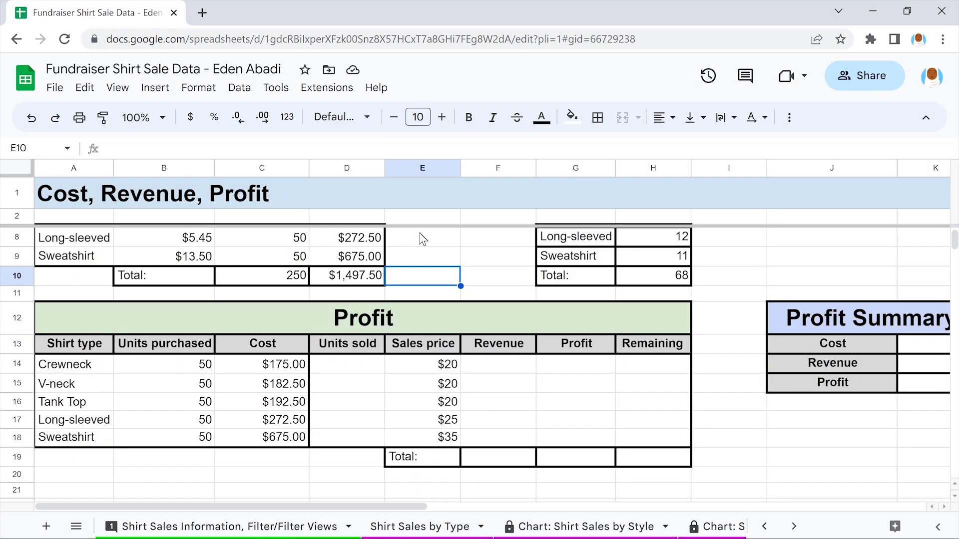
scroll(421, 238, "up", 3)
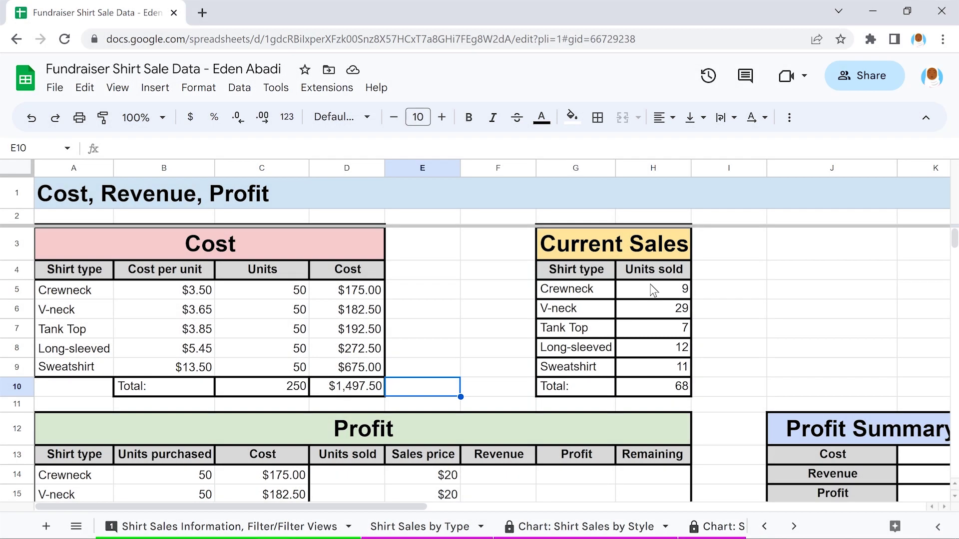
Copy the Units sold values from H5:H9 into D14:D18
left_click_drag(652, 290, 651, 364)
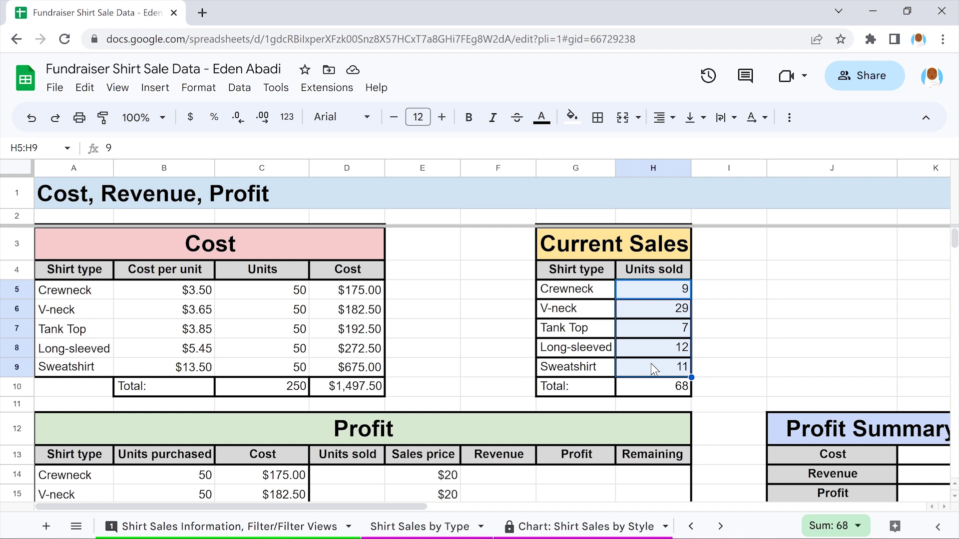
left_click(83, 89)
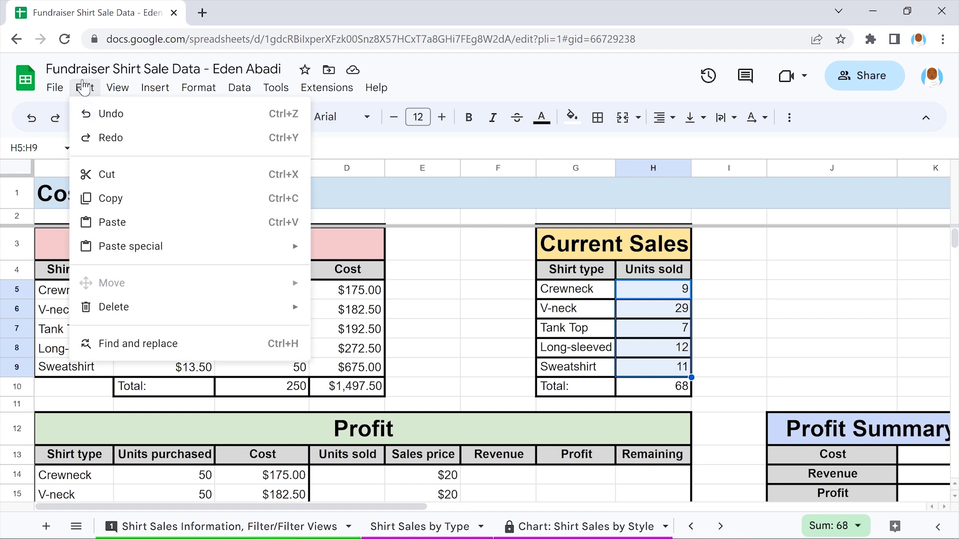
left_click(186, 197)
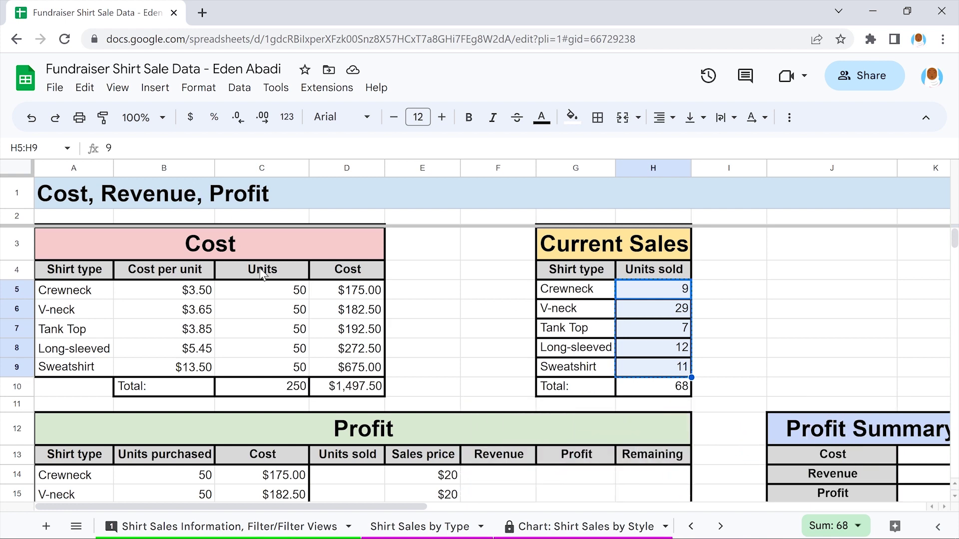
left_click(422, 388)
scroll(422, 388, "down", 3)
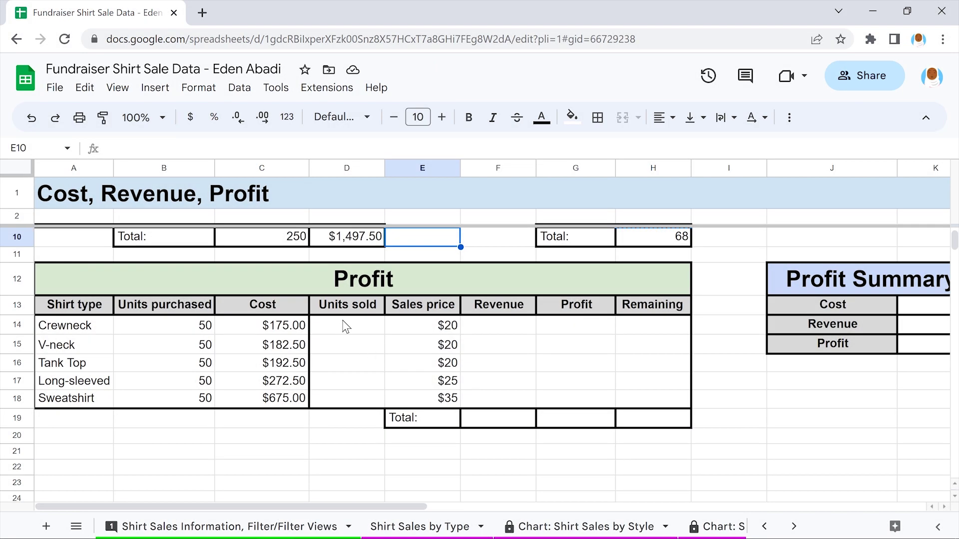
left_click_drag(346, 327, 344, 394)
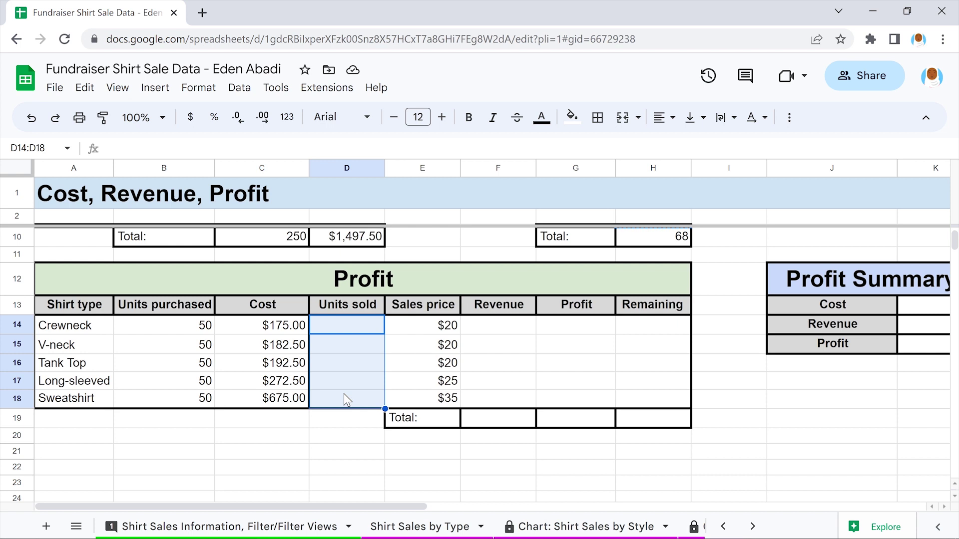
left_click(84, 88)
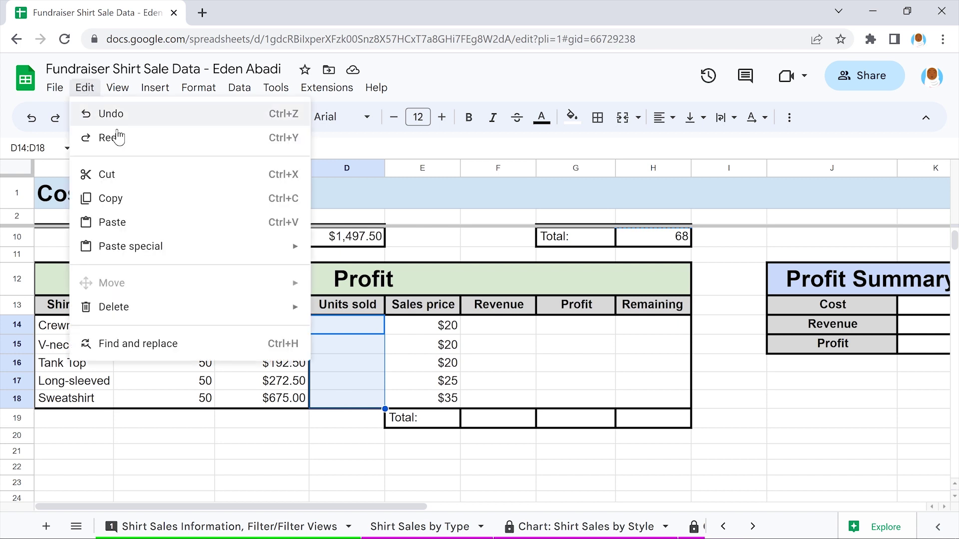
left_click(185, 221)
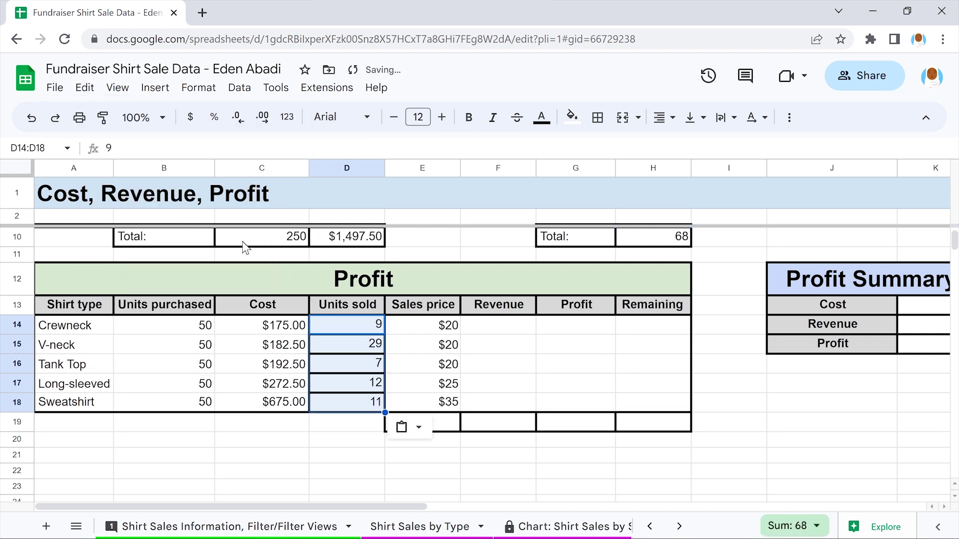
Clear D14:D18's borders, then apply bottom, top and left borders
left_click(597, 117)
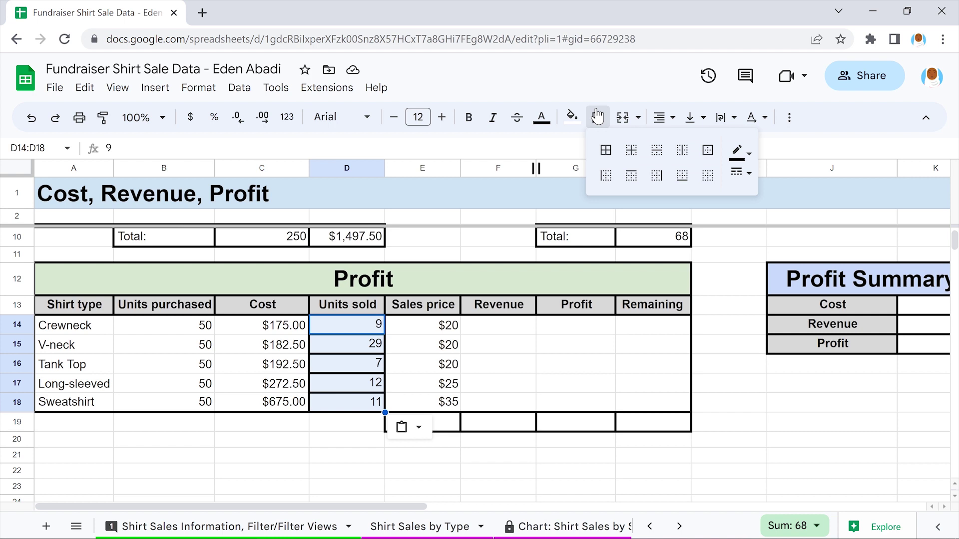
left_click(707, 174)
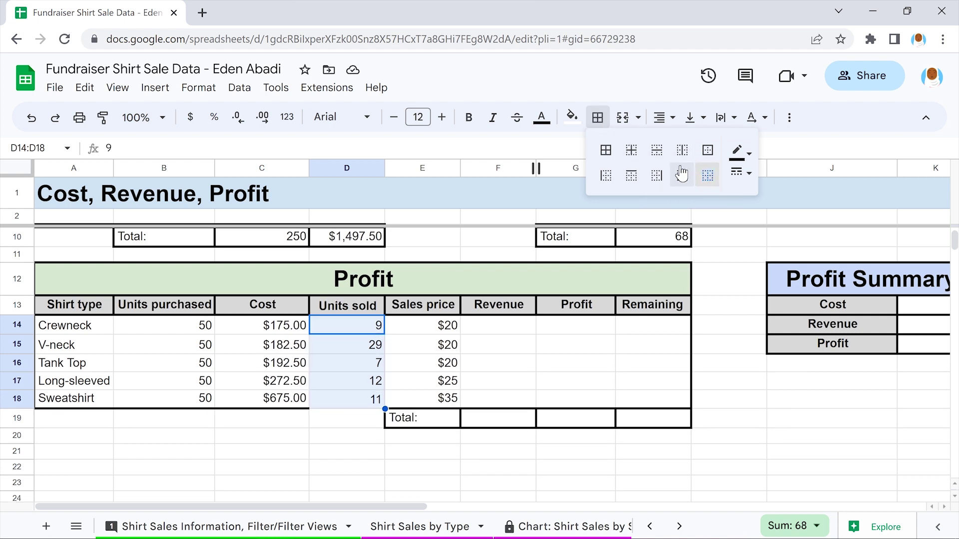
left_click(682, 174)
left_click(630, 174)
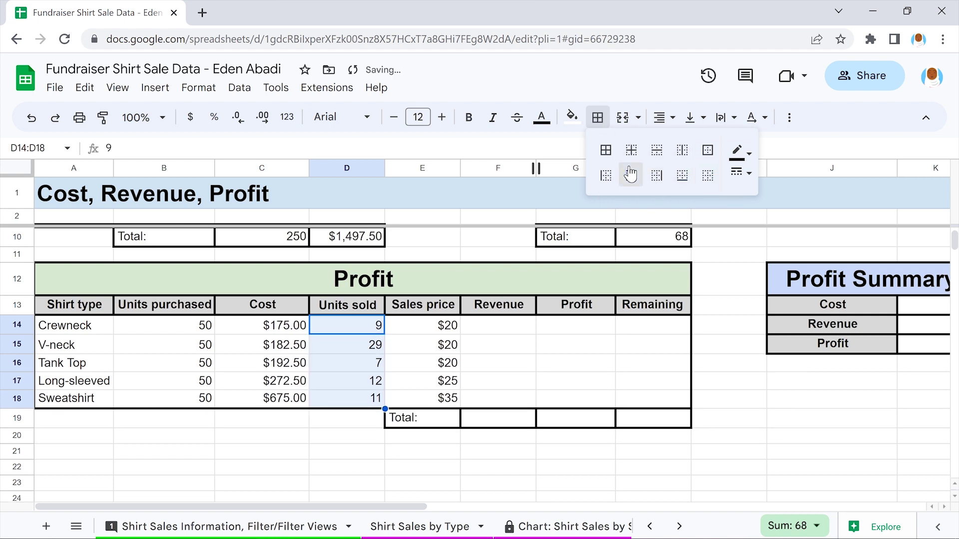
left_click(605, 174)
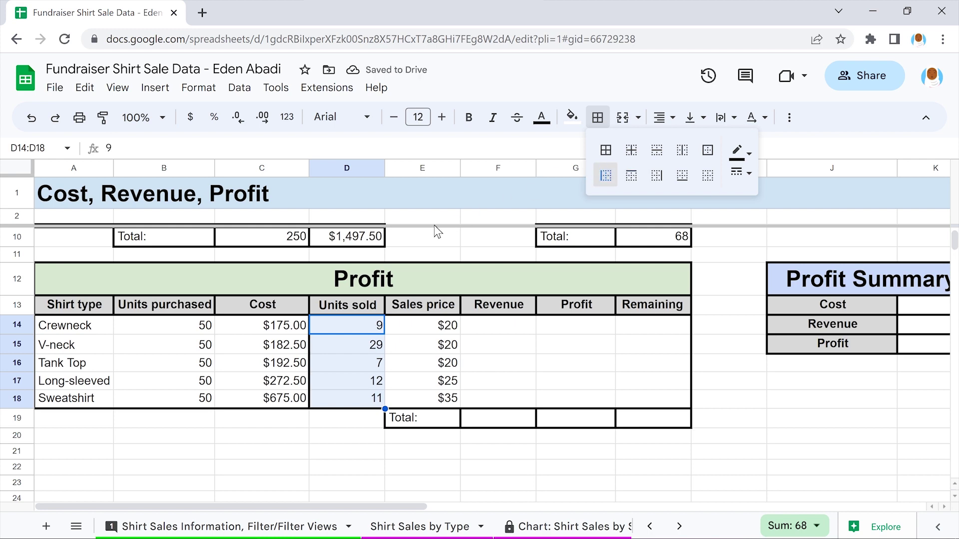
left_click(423, 239)
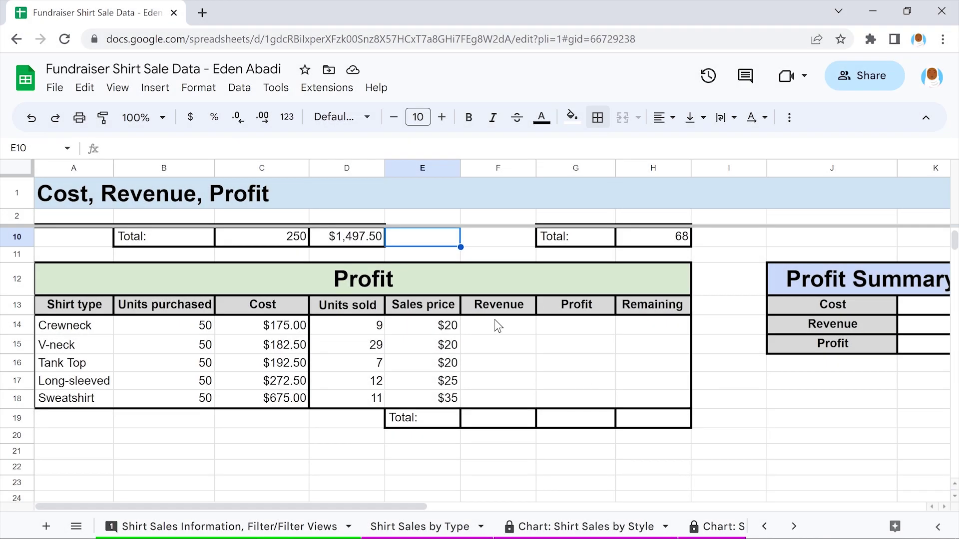
Enter =MULTIPLY(D14,E14) in F14 and fill it down to F18
left_click(498, 326)
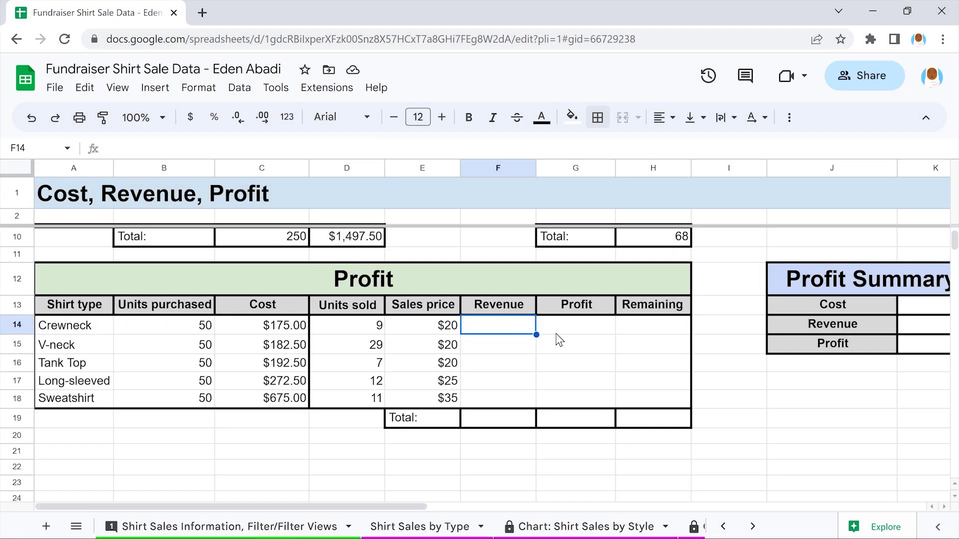
type("=MULTIPLY")
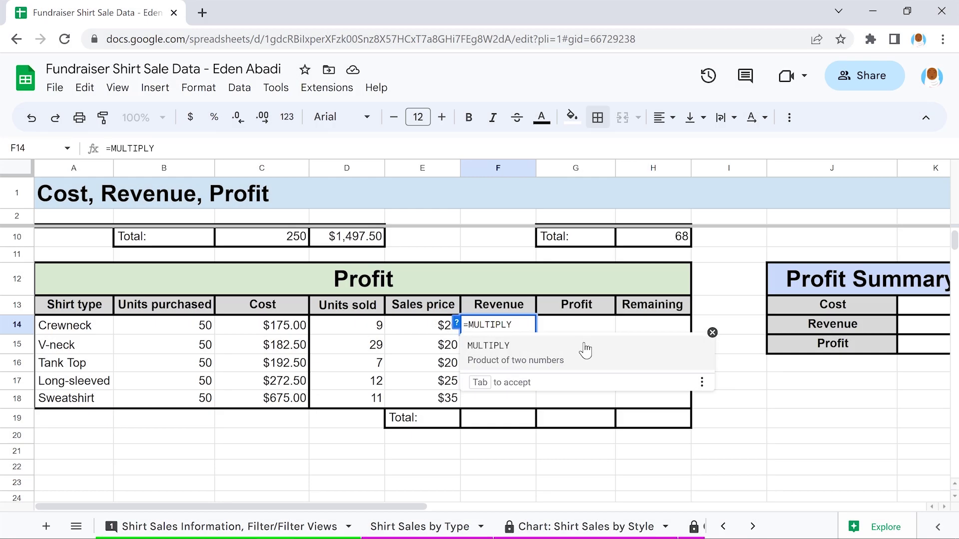
left_click(585, 351)
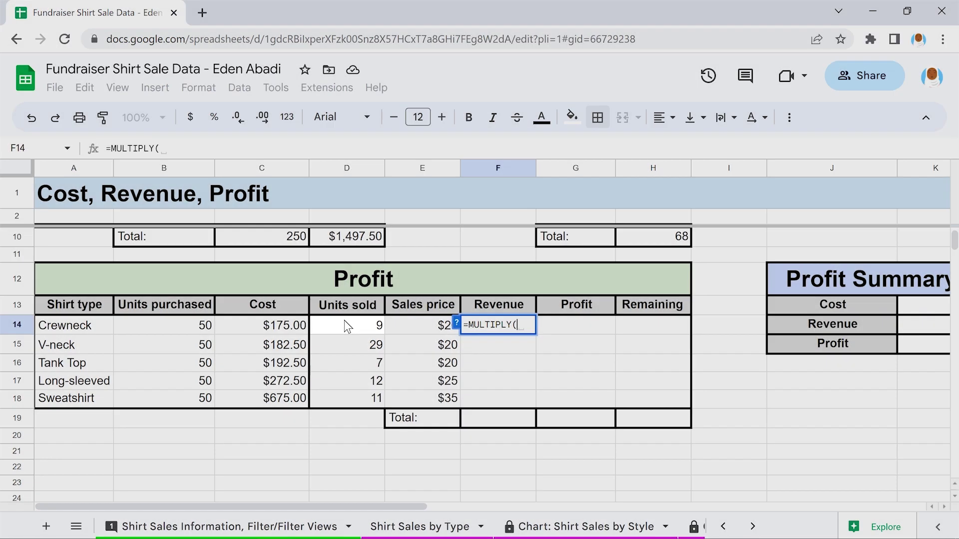
left_click(348, 325)
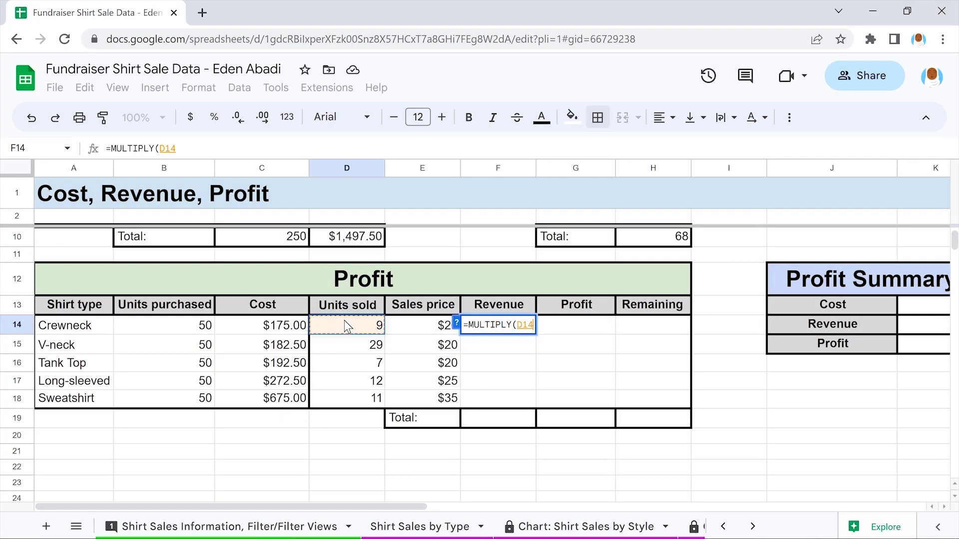
type(",")
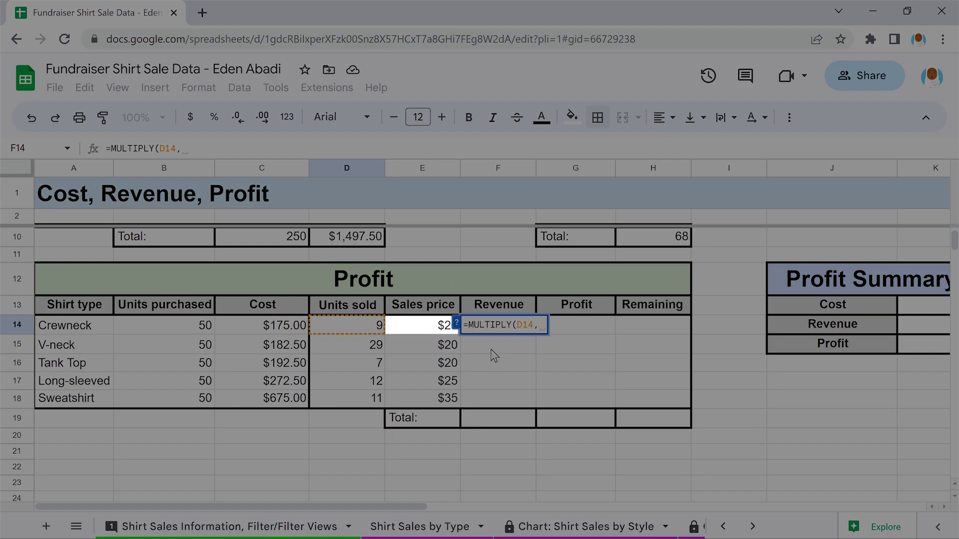
left_click(424, 326)
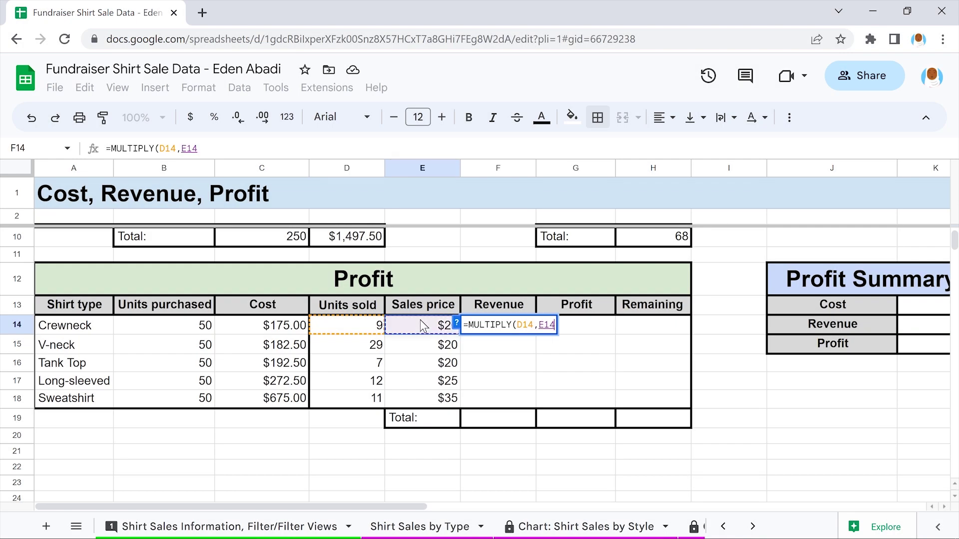
type(")")
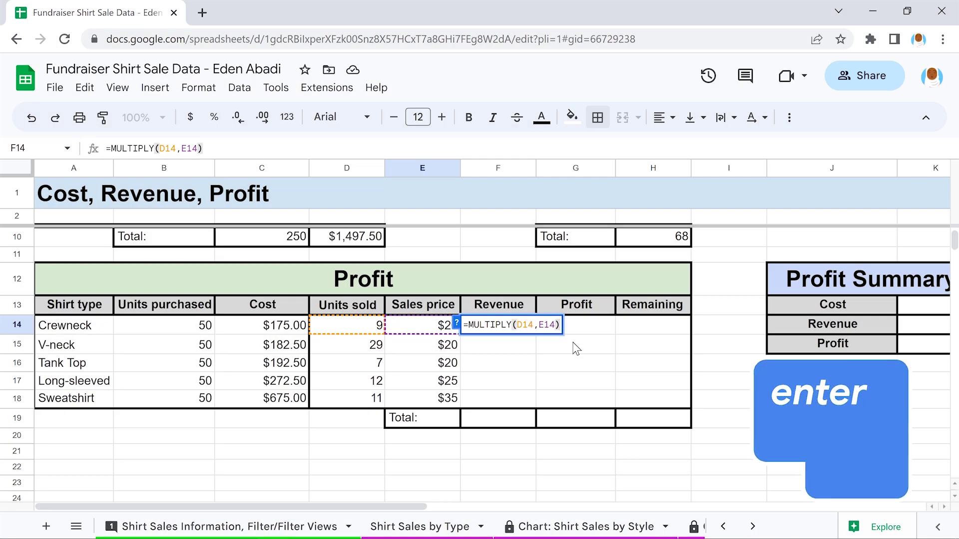
key("Return")
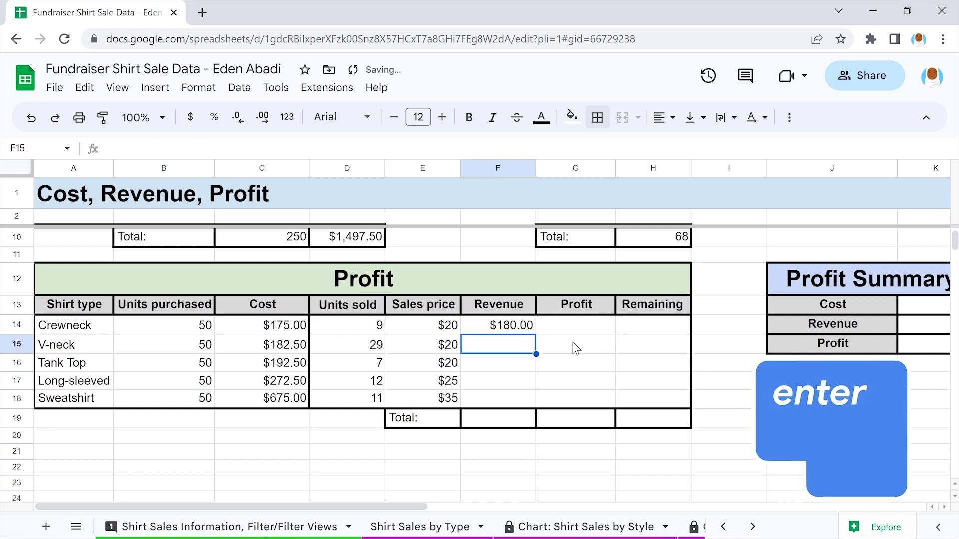
left_click(499, 327)
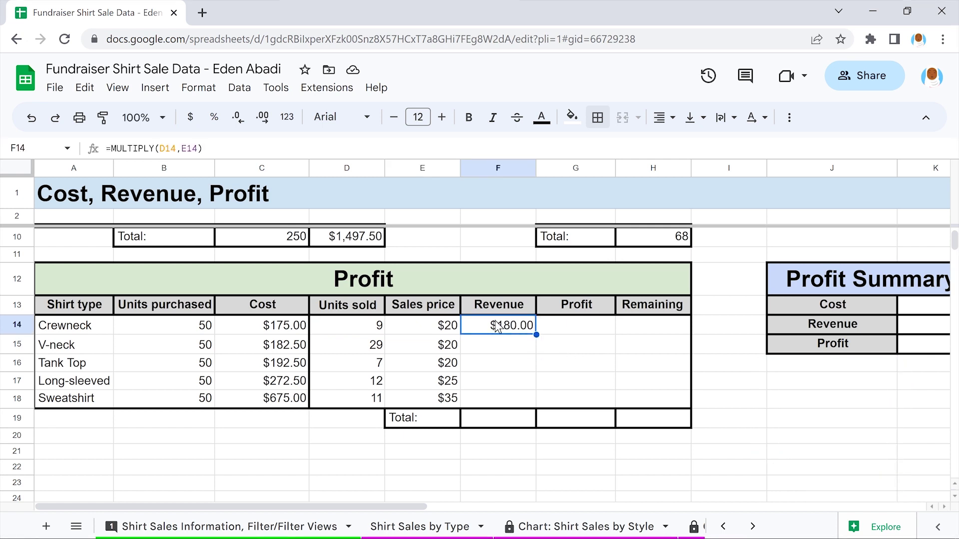
left_click_drag(536, 335, 535, 401)
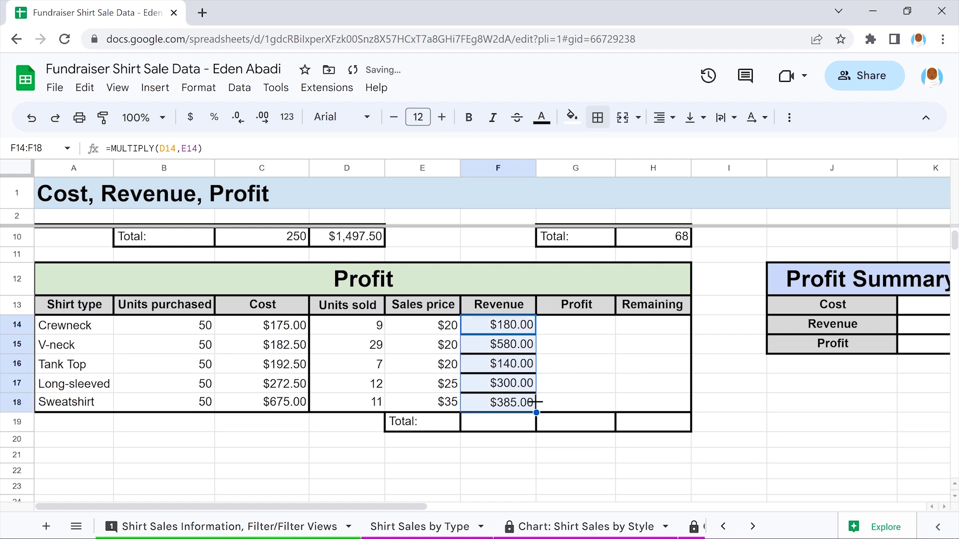
Clear F14:F18's borders, then apply bottom and top borders
left_click(597, 117)
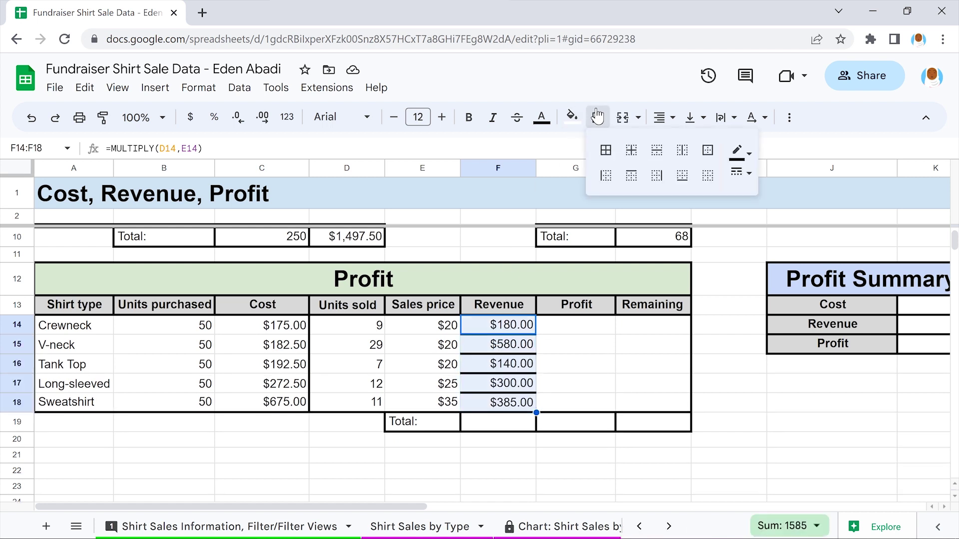
left_click(707, 175)
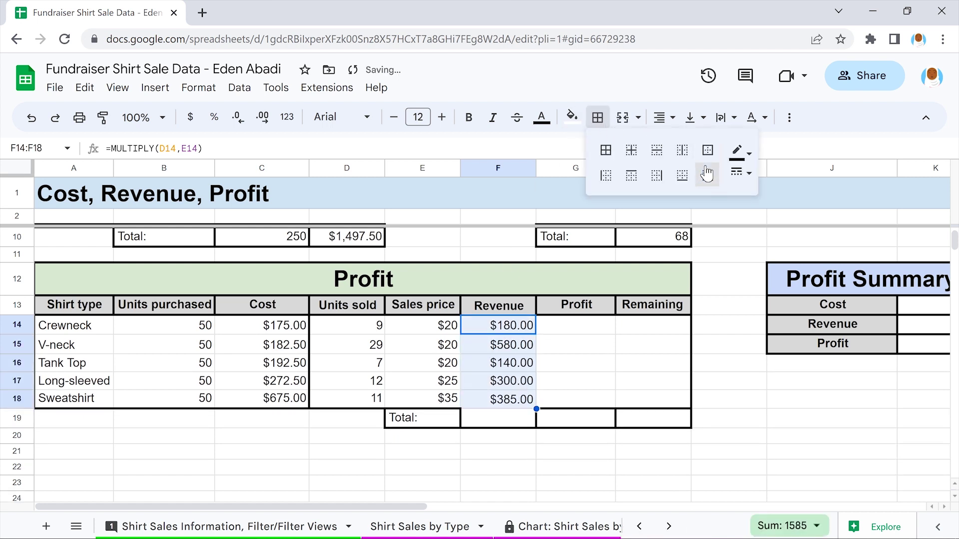
left_click(683, 176)
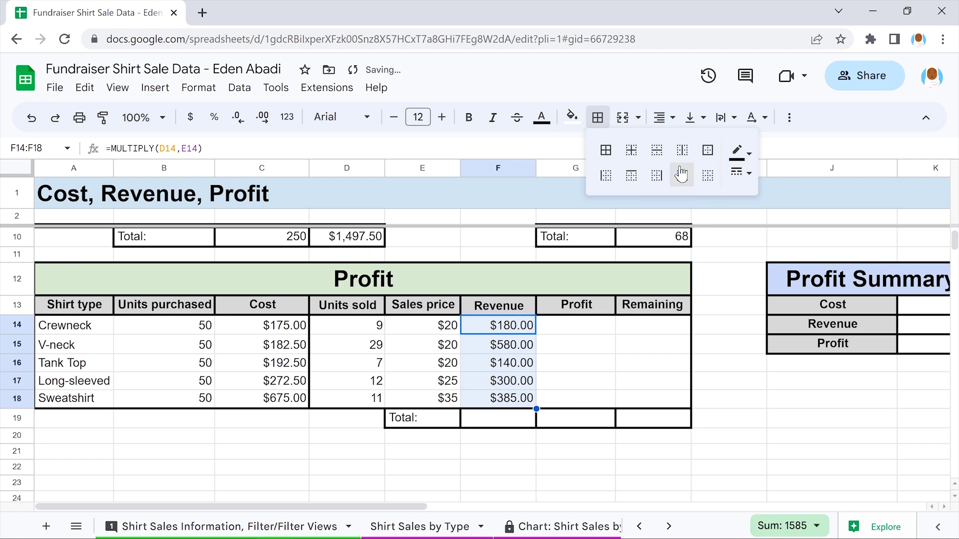
left_click(630, 174)
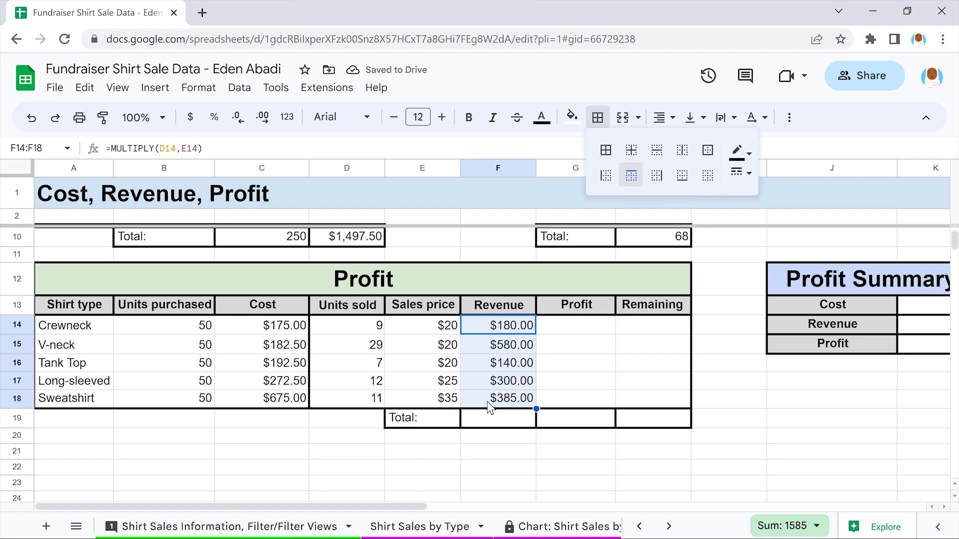
left_click(496, 435)
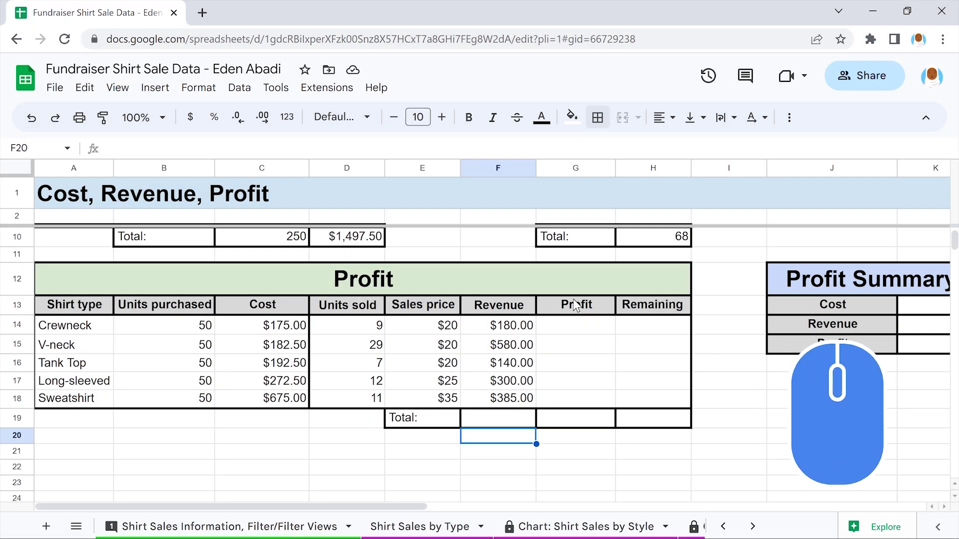
Rename the G13 header to 'Profit (revenue - cost)'
double_click(576, 304)
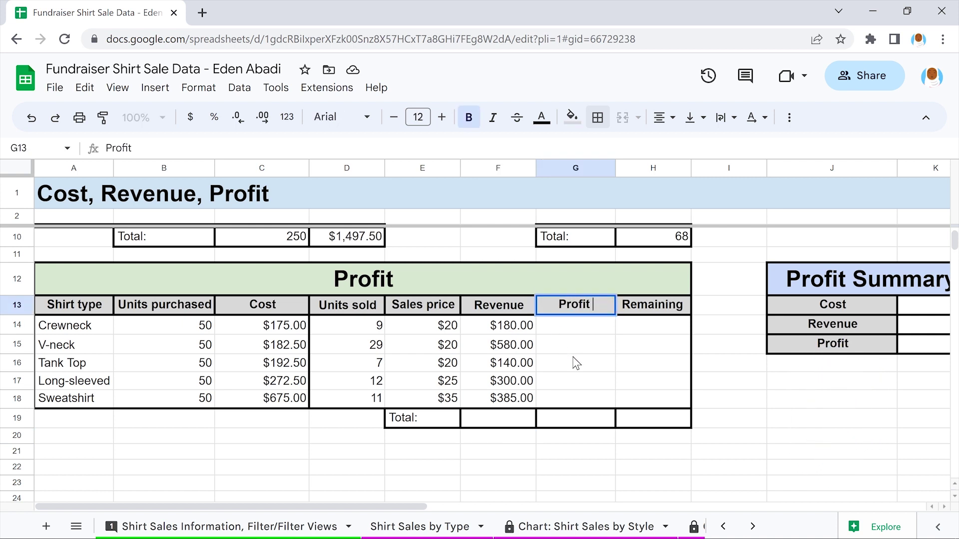
type("(revenue - cos")
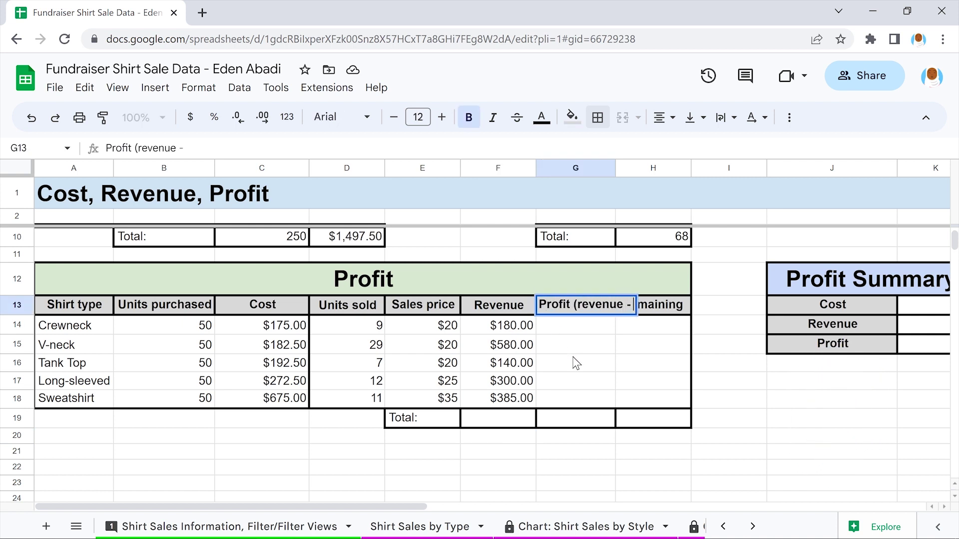
type("t)")
key("Return")
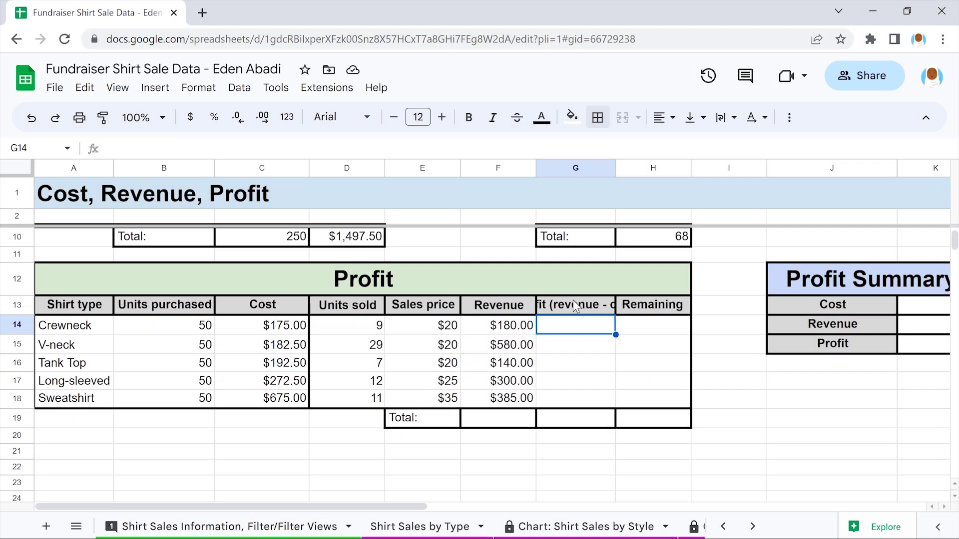
Set the G13 header to wrap text and widen column G to fit it
left_click(574, 304)
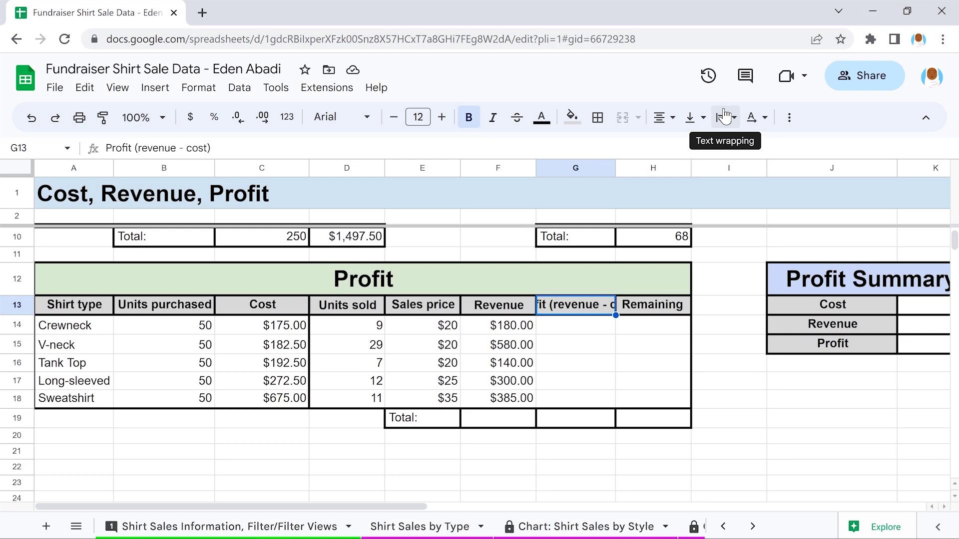
left_click(724, 117)
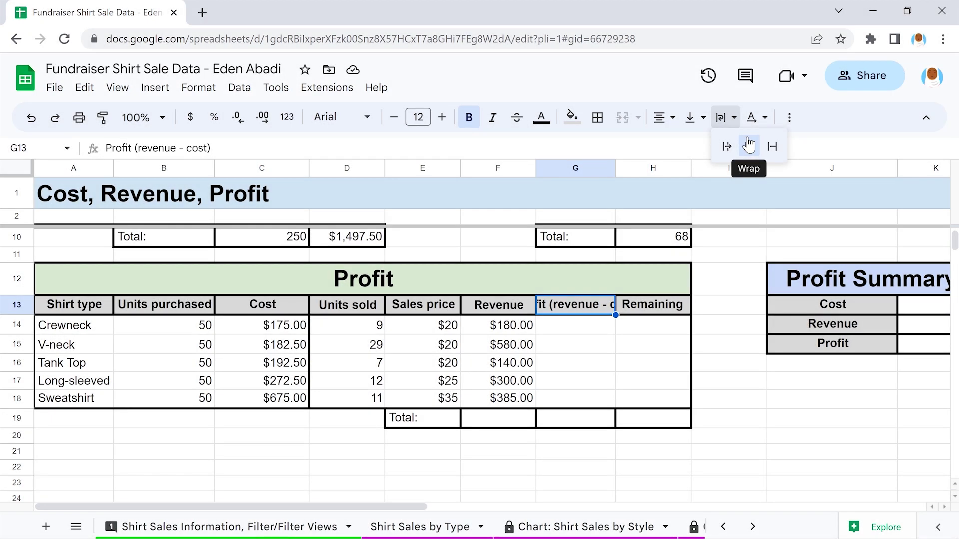
left_click(749, 144)
left_click(727, 255)
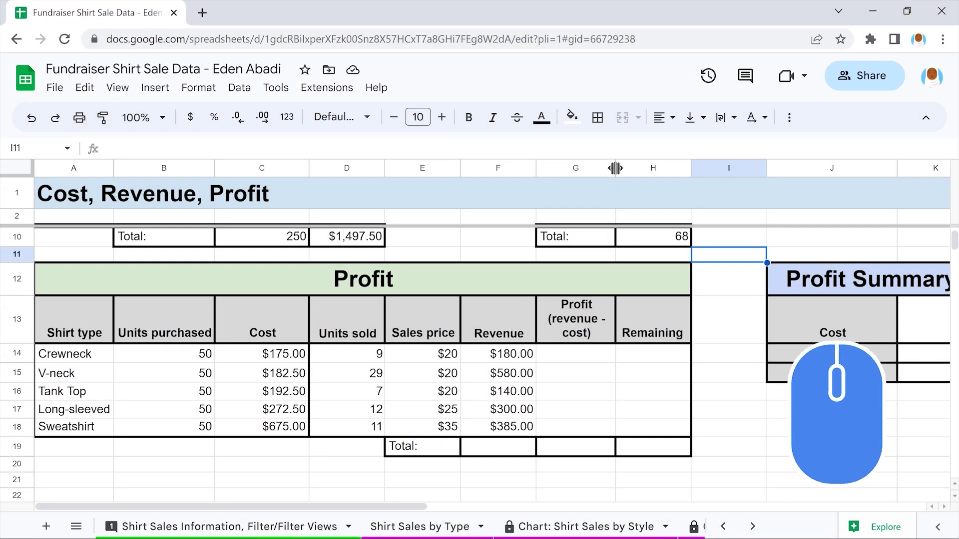
left_click_drag(615, 167, 637, 168)
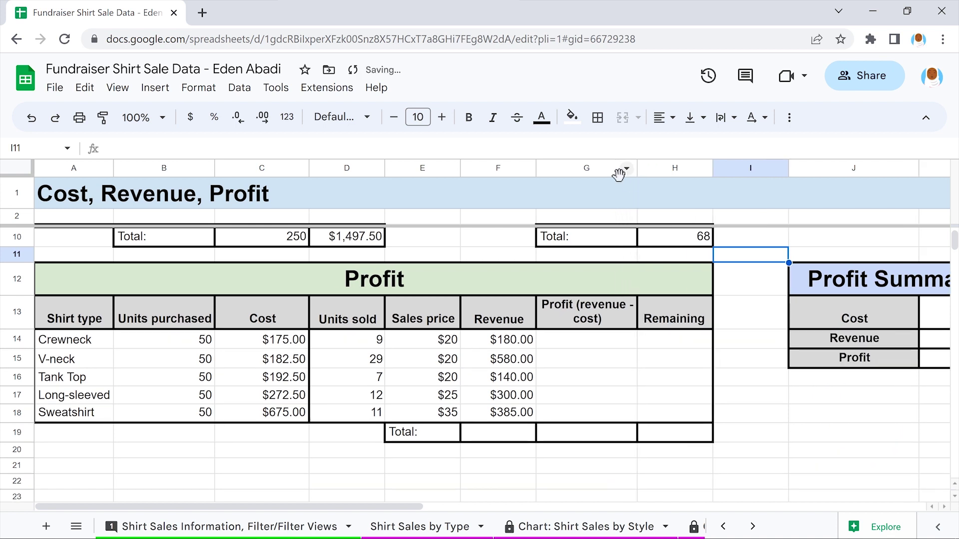
Enter =F14-C14 in G14 and fill it down to G18
left_click(587, 342)
type("=F")
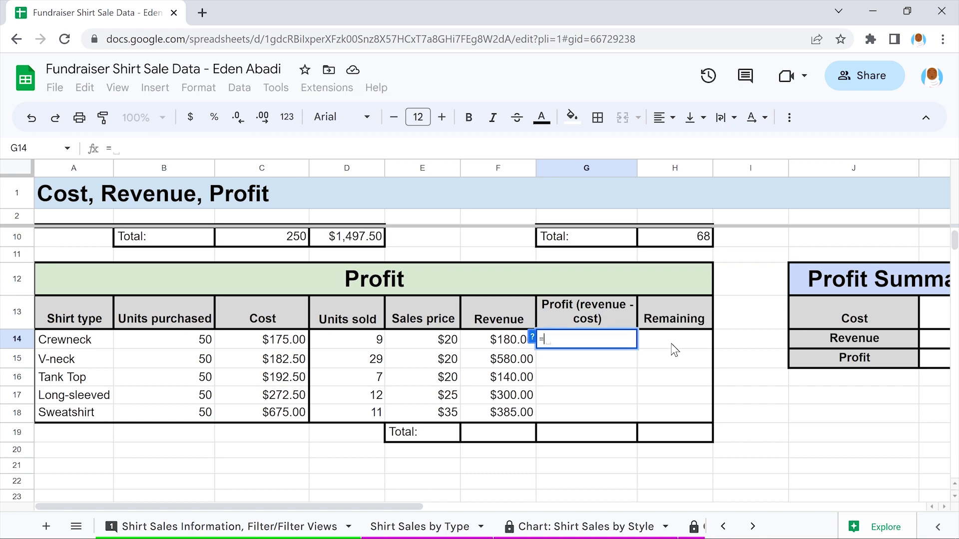
type("14-C14")
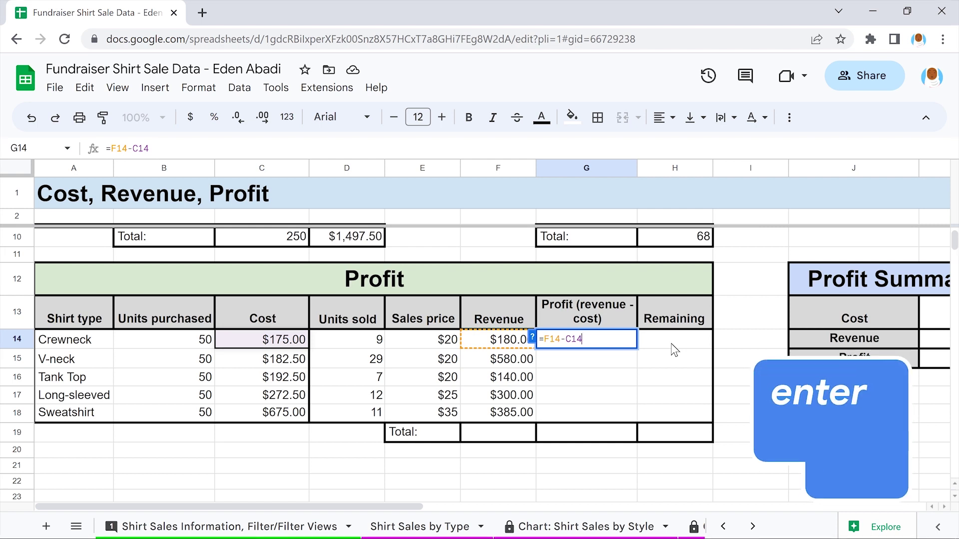
key("Return")
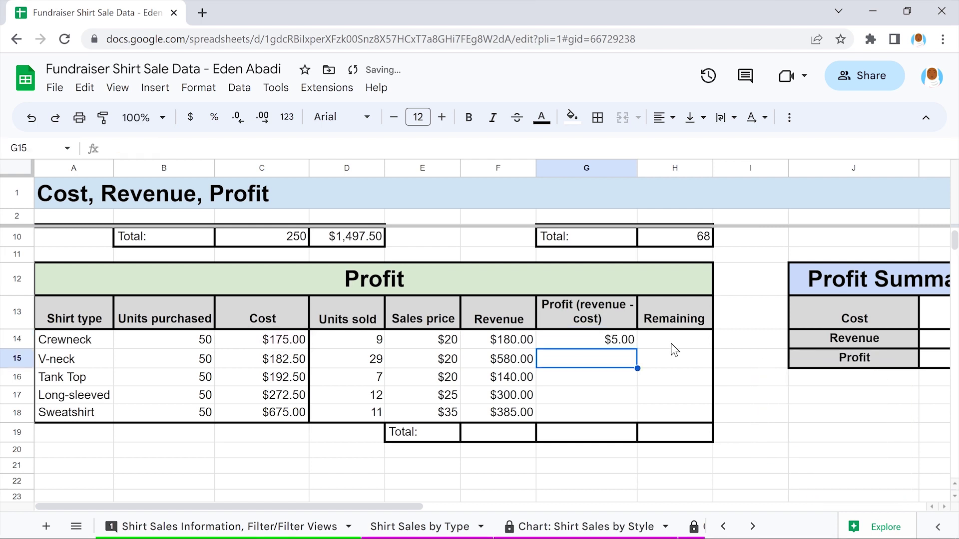
left_click(585, 339)
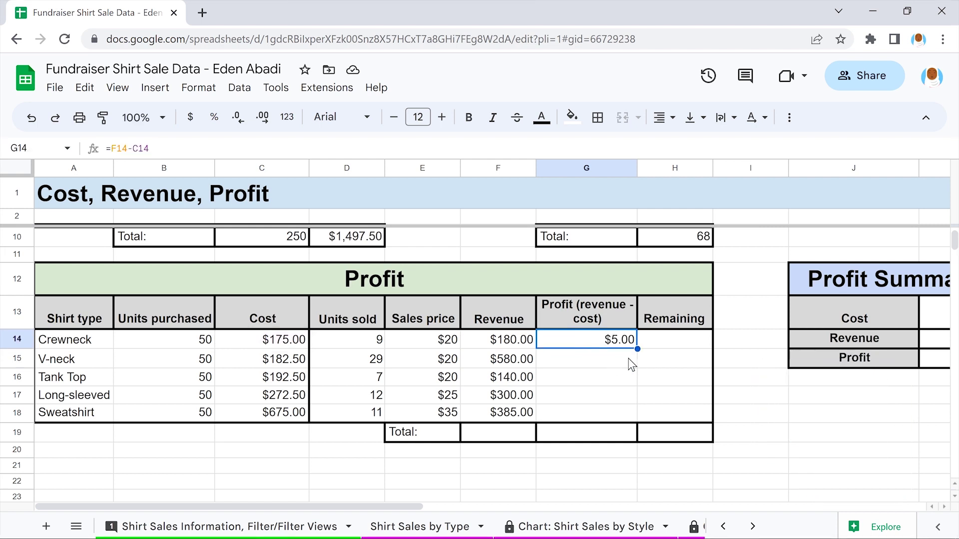
left_click_drag(637, 349, 637, 410)
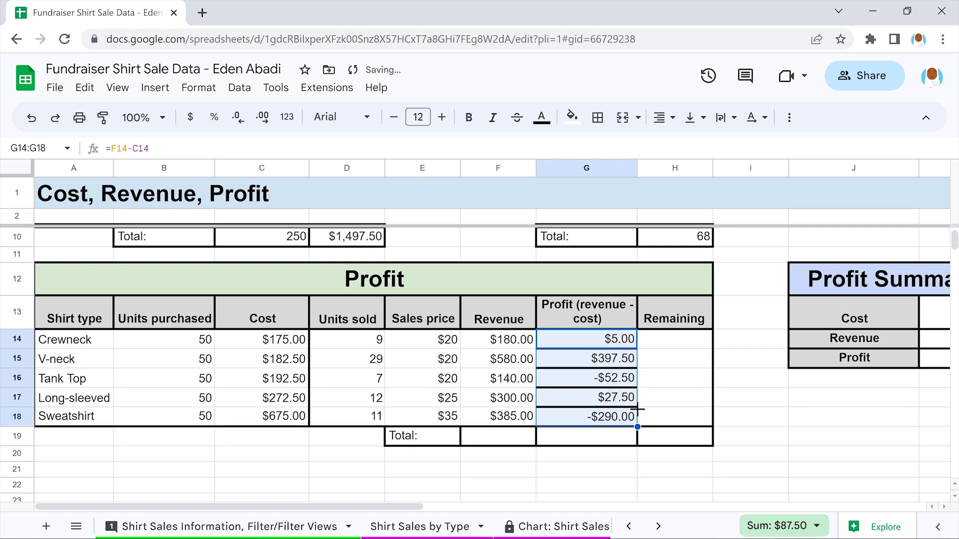
Clear G14:G18's borders, then apply bottom and top borders
left_click(597, 118)
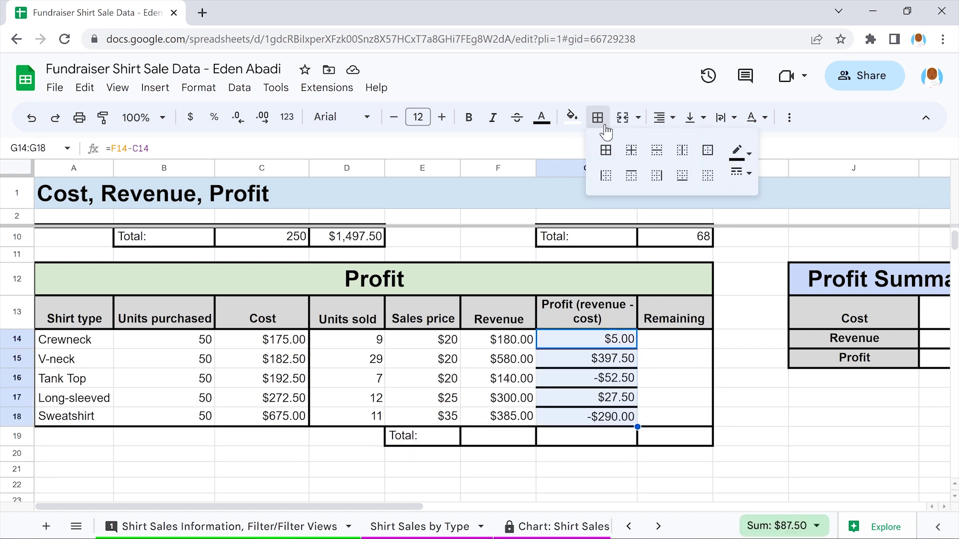
left_click(707, 174)
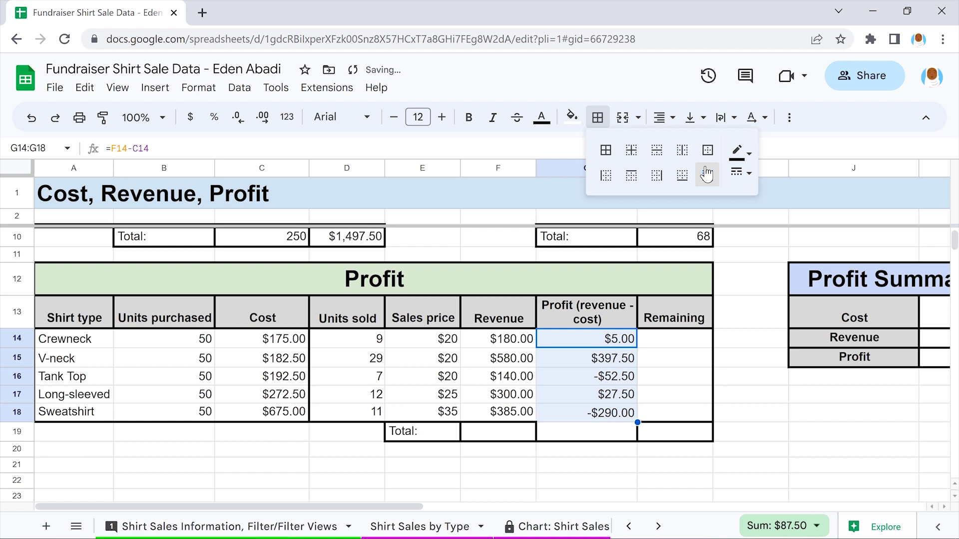
left_click(682, 174)
left_click(632, 175)
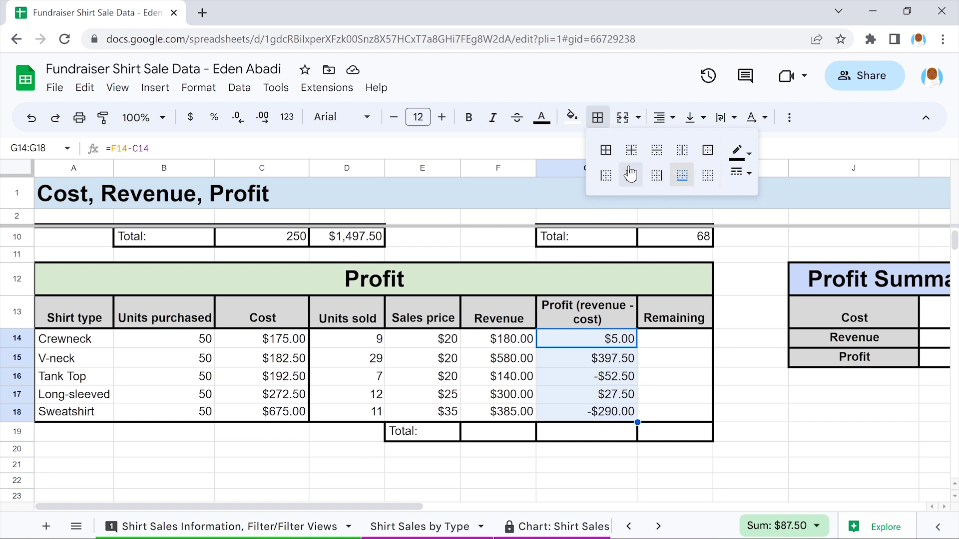
left_click(587, 451)
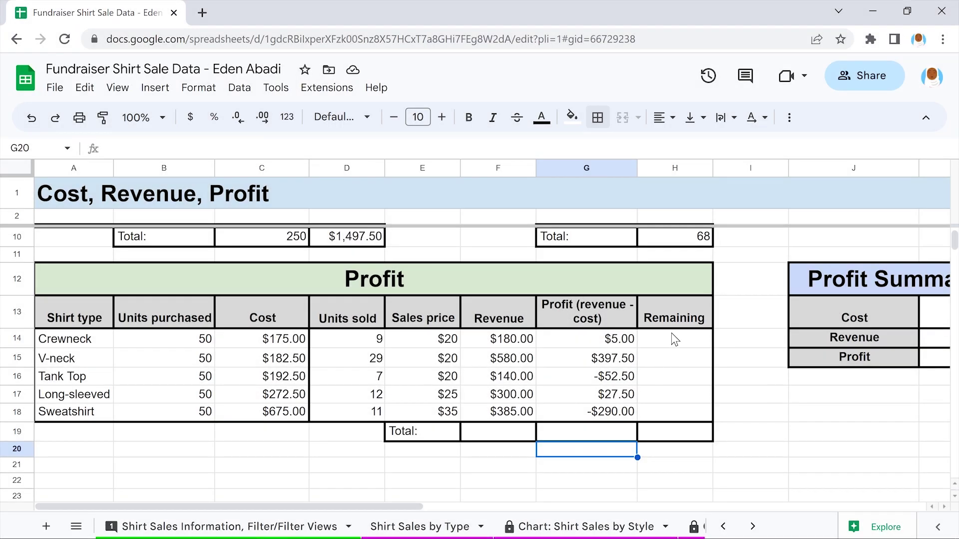
Enter =B14-D14 in H14 and fill it down to H18
left_click(674, 340)
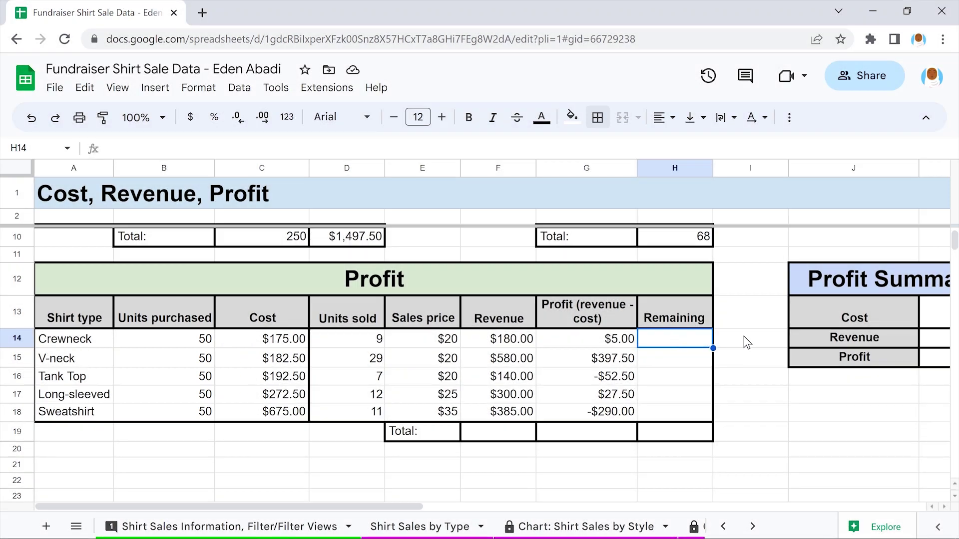
type("=B14-D14")
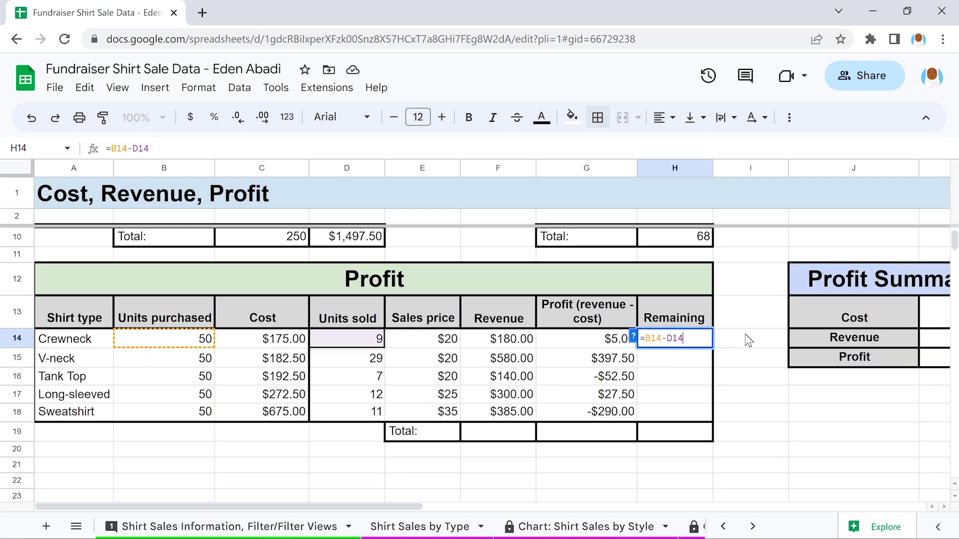
key("Return")
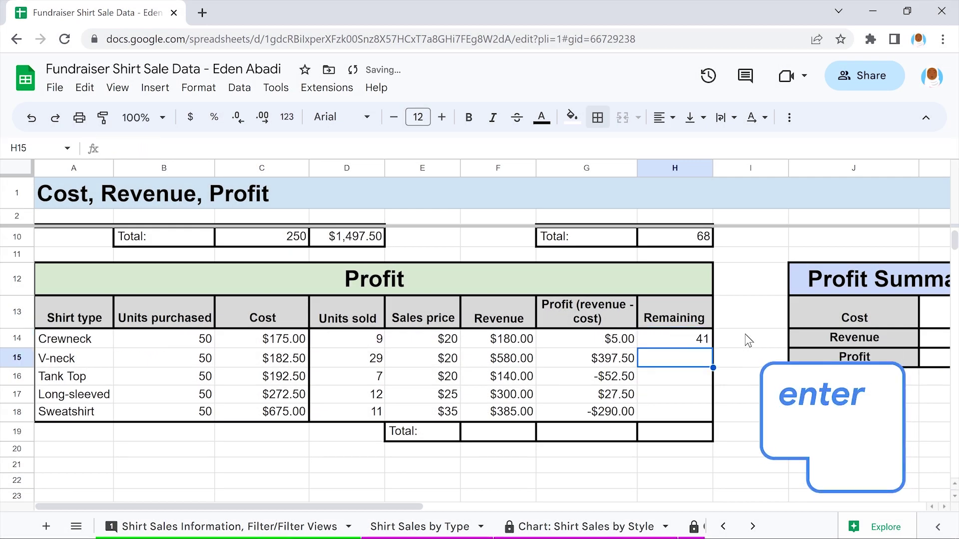
left_click(678, 340)
left_click_drag(713, 348, 714, 414)
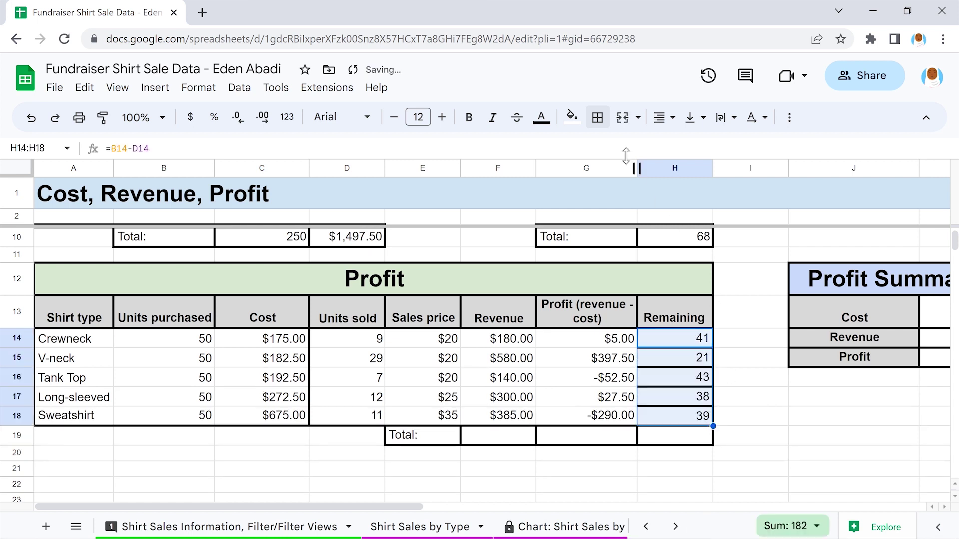
Clear H14:H18's borders, then apply bottom, right and top borders
left_click(597, 117)
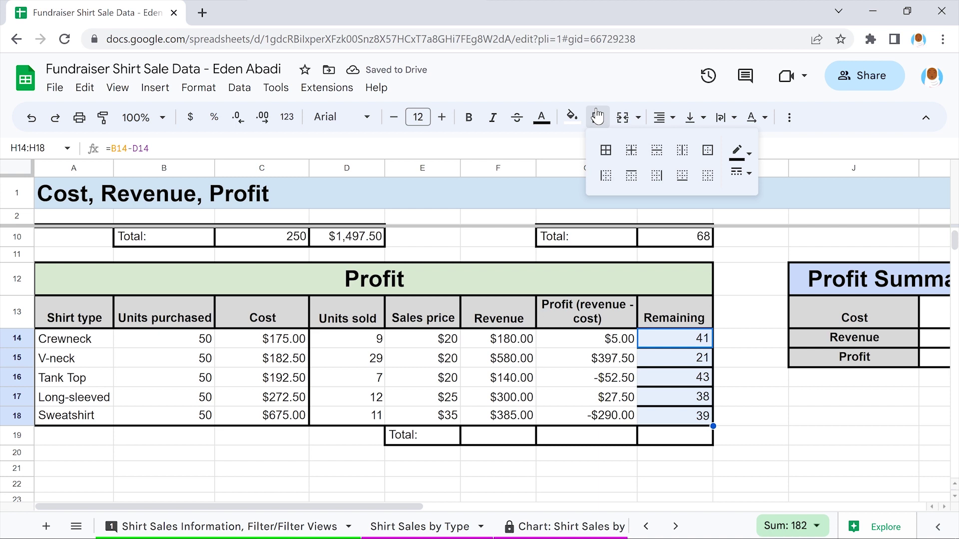
left_click(707, 175)
left_click(682, 175)
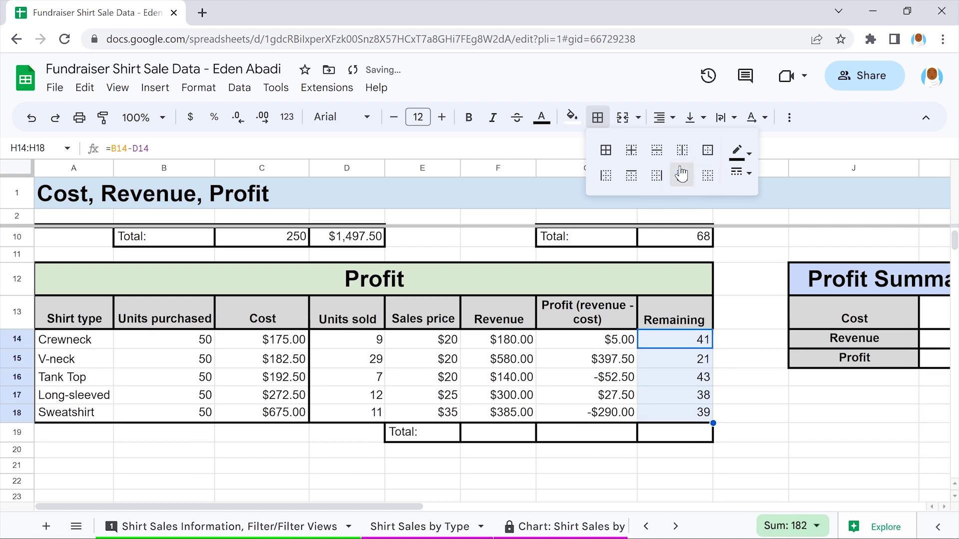
left_click(656, 173)
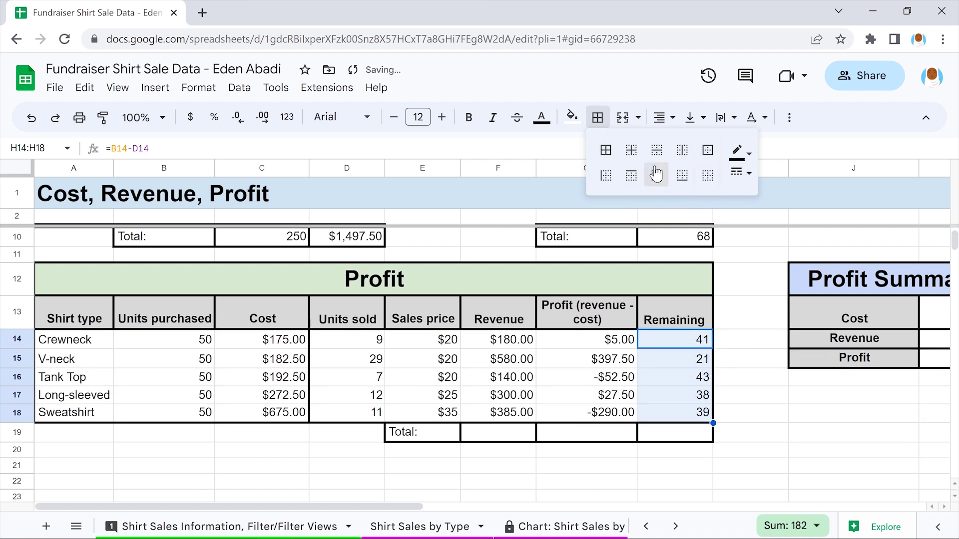
left_click(630, 174)
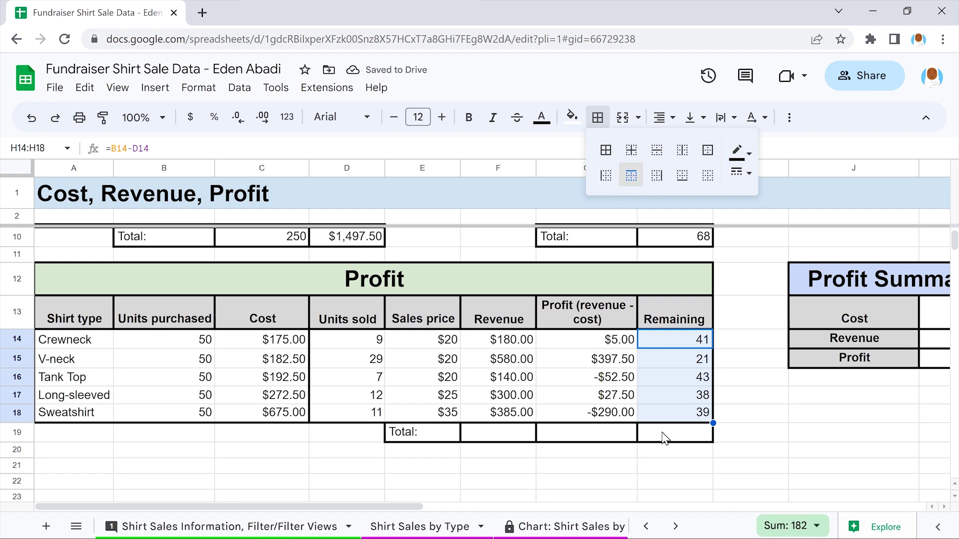
left_click(673, 450)
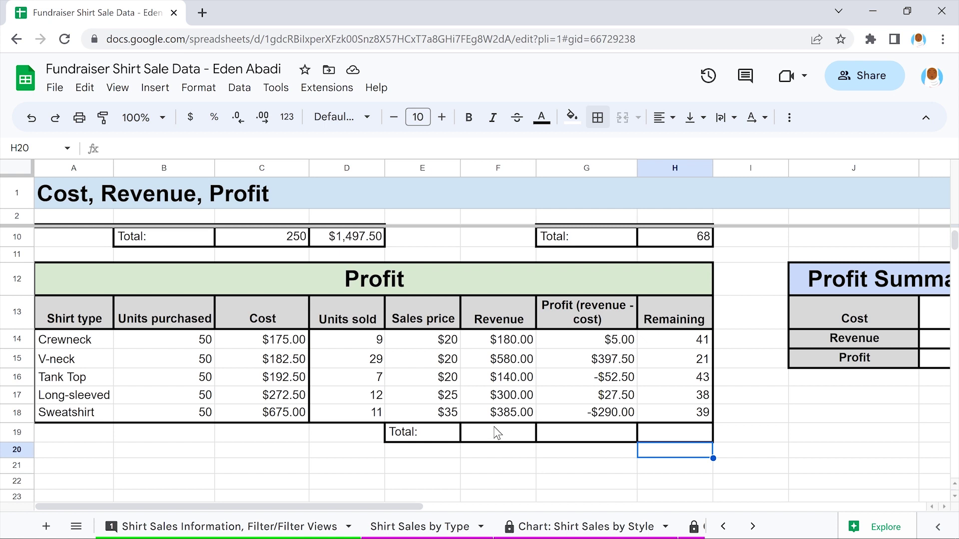
Enter =SUM(F14:F18), =SUM(G14:G18) and =SUM(H14:H18) in F19, G19 and H19
left_click(494, 430)
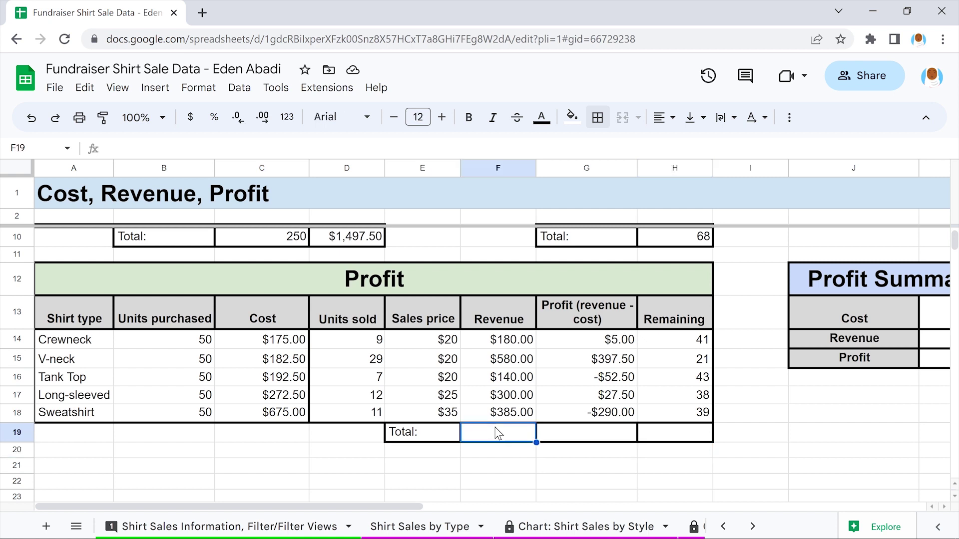
type("=SUM(F14:F18)")
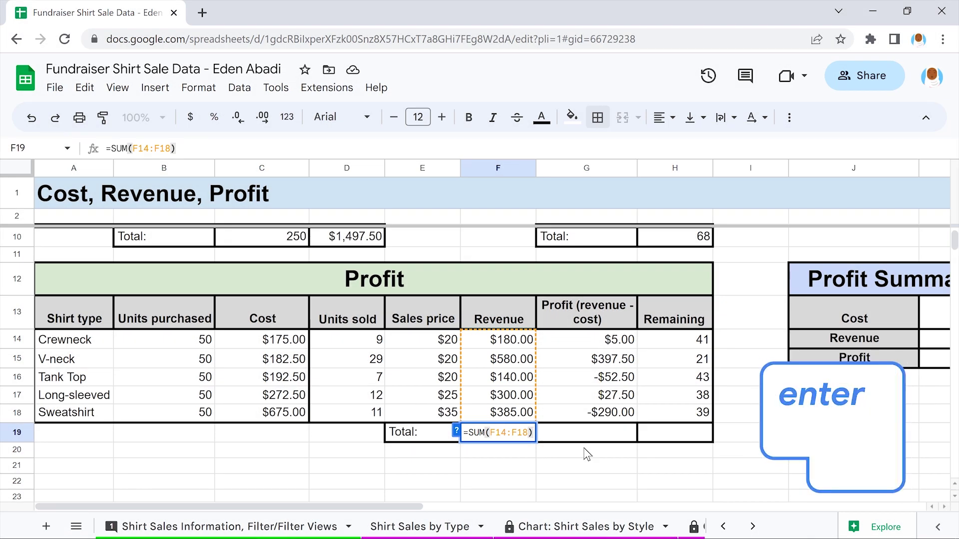
key("Return")
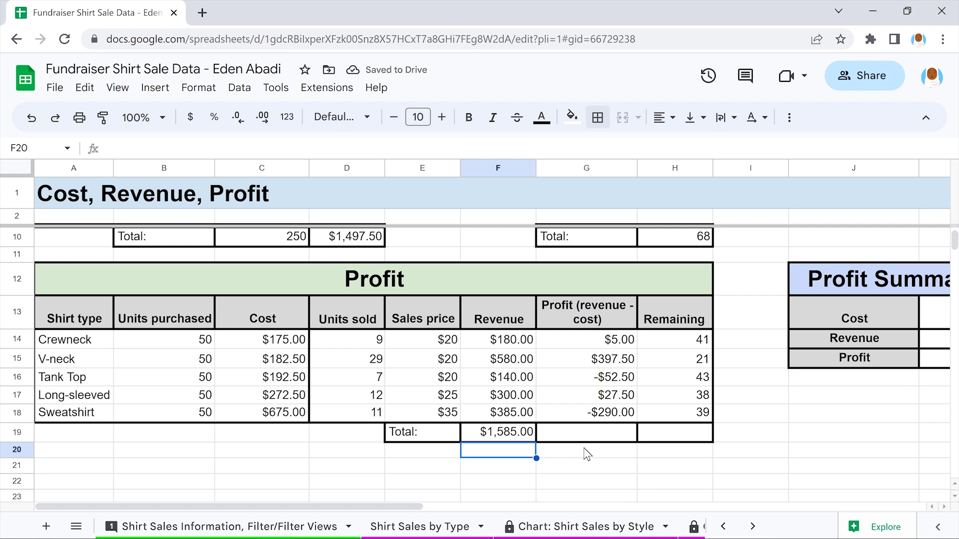
left_click(584, 432)
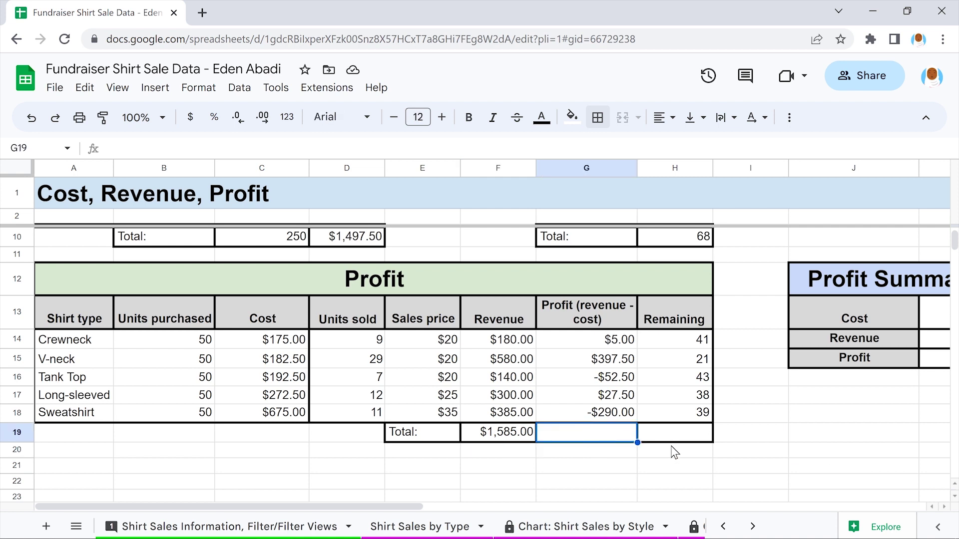
type("=SUM(G")
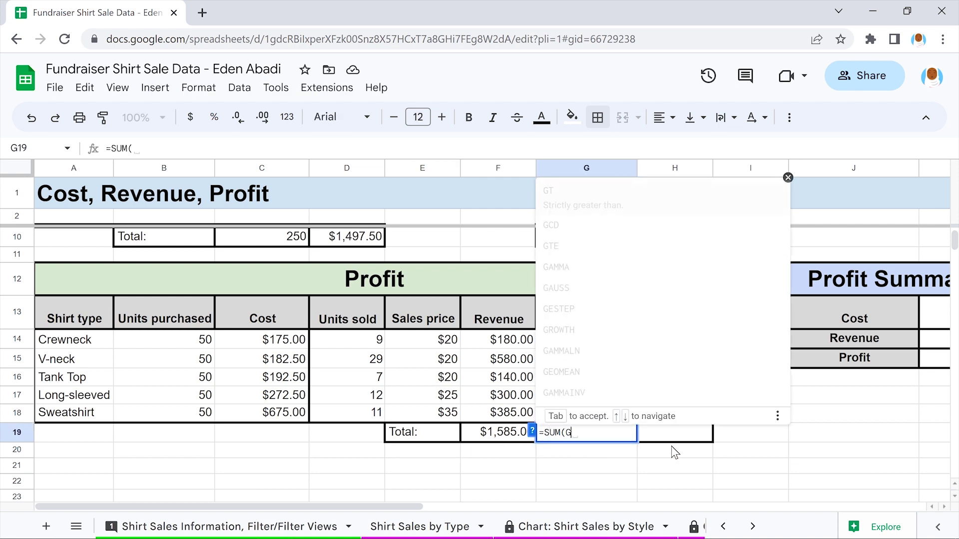
type("14:G18)")
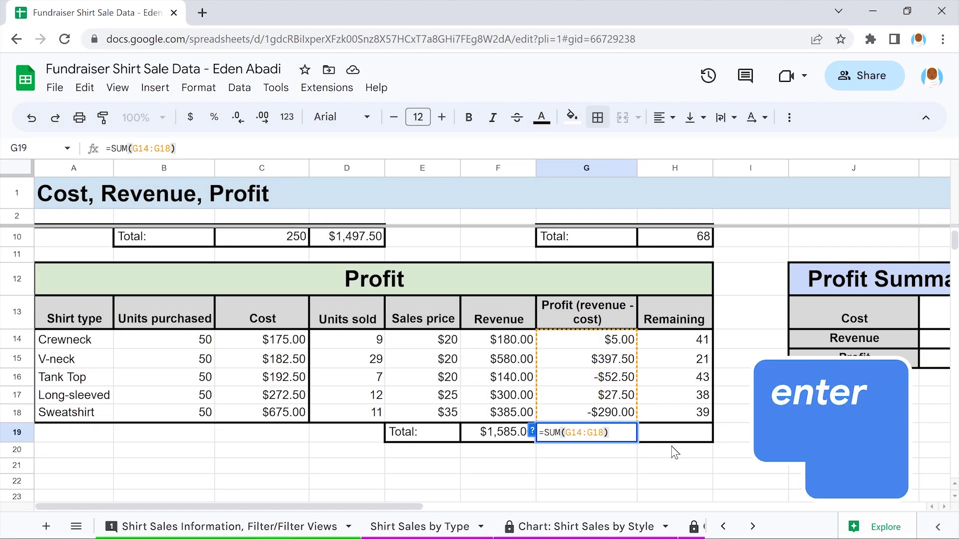
key("Return")
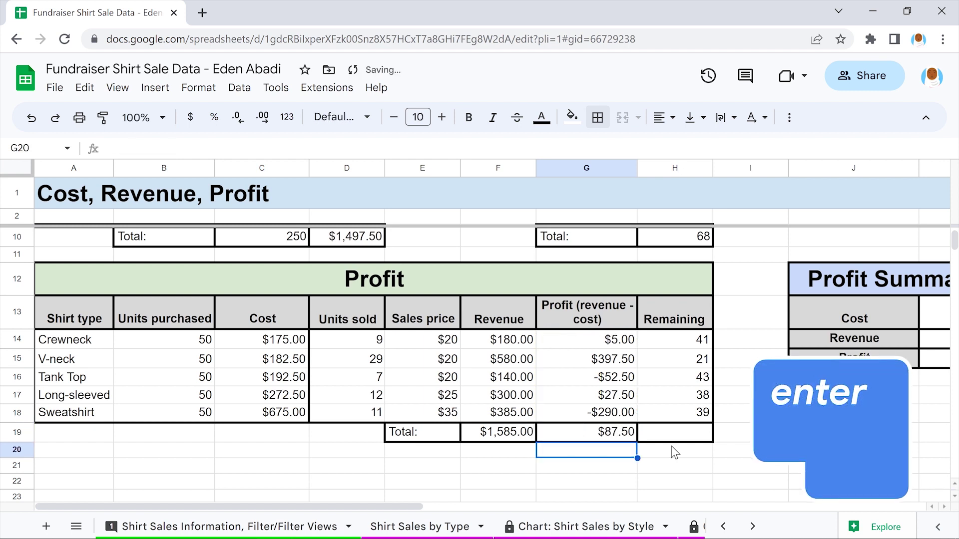
left_click(672, 429)
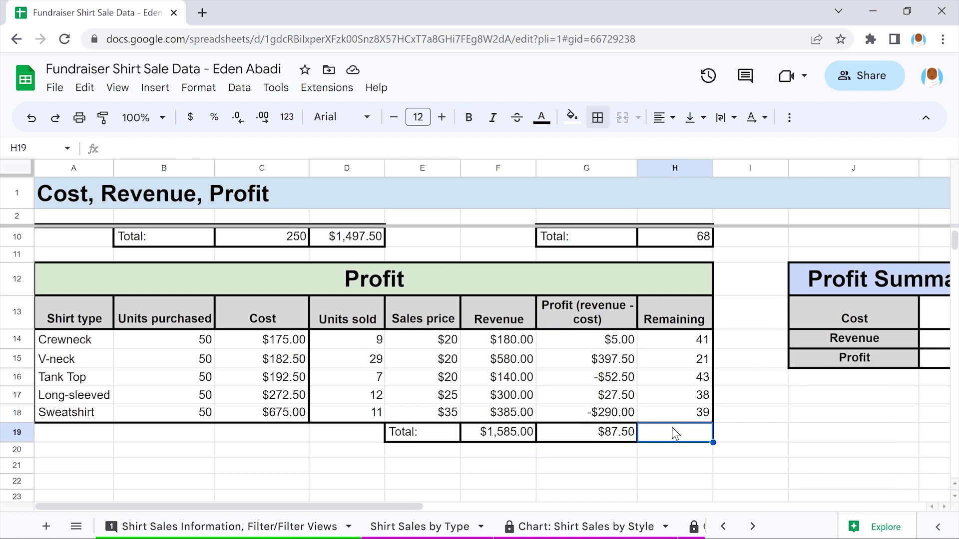
type("=")
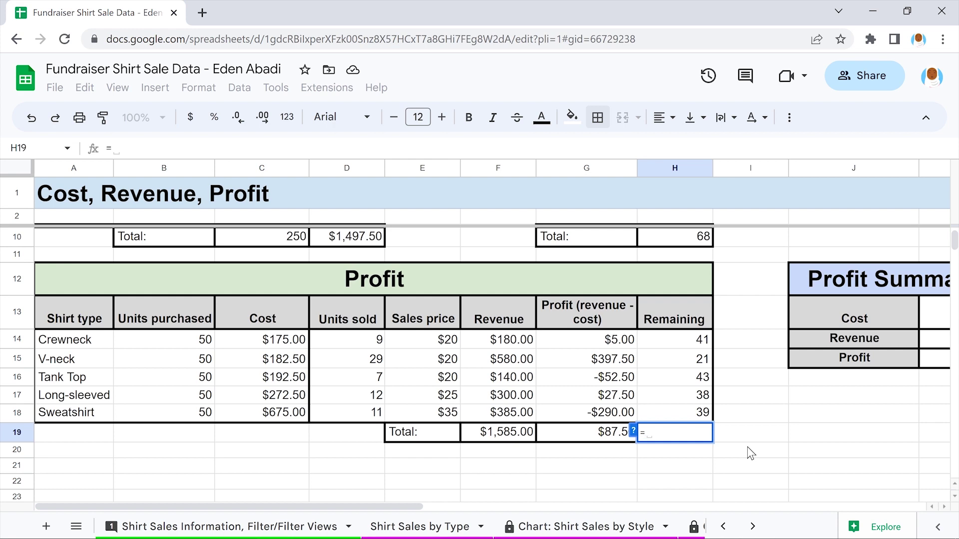
type("SUM")
key("Tab")
key("Tab")
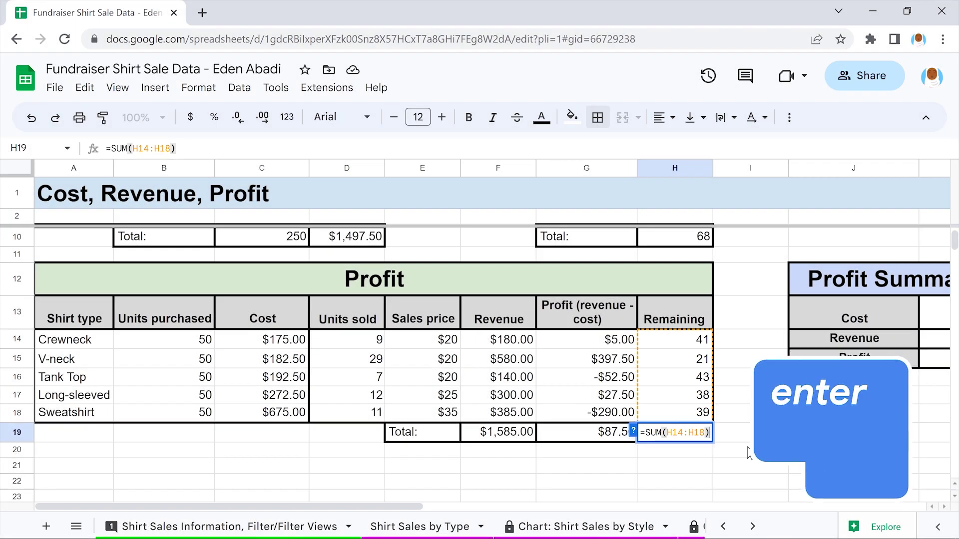
key("Return")
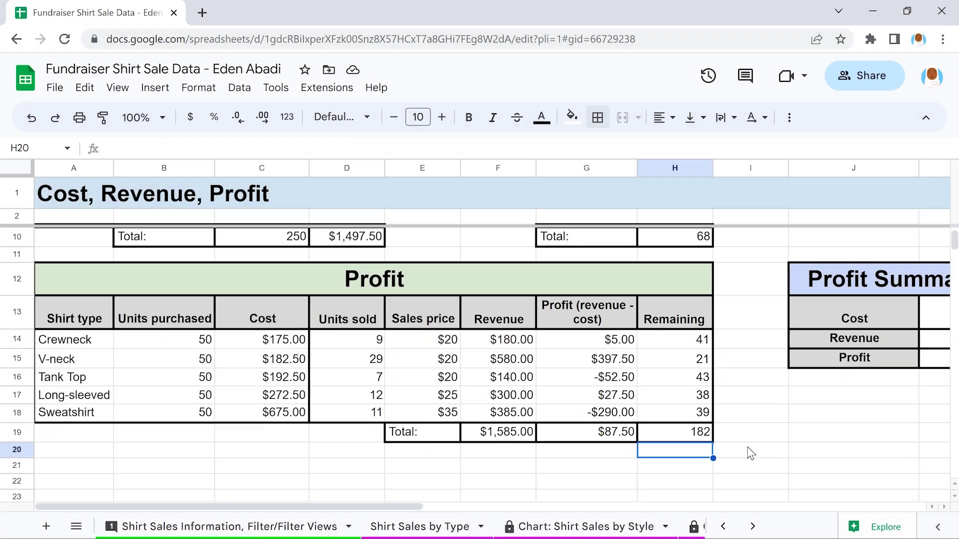
Paste the total-cost formula =SUM(D5:D9) into K13, showing $1,497.50
scroll(751, 454, "right", 3)
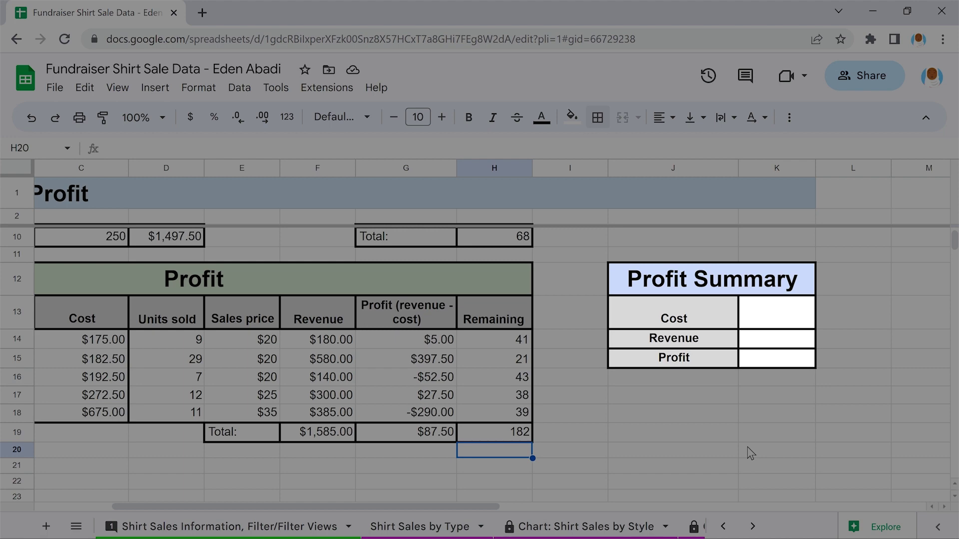
scroll(751, 453, "up", 3)
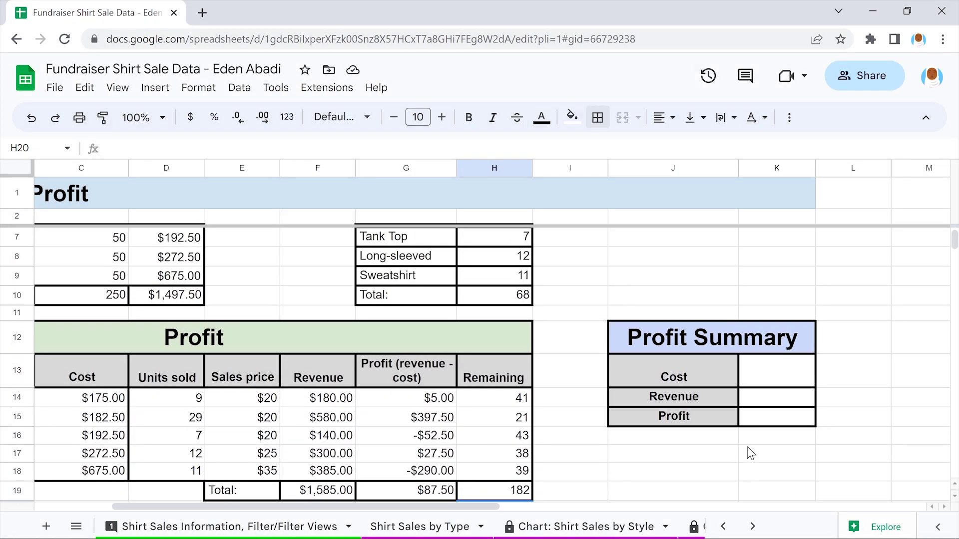
scroll(751, 454, "left", 3)
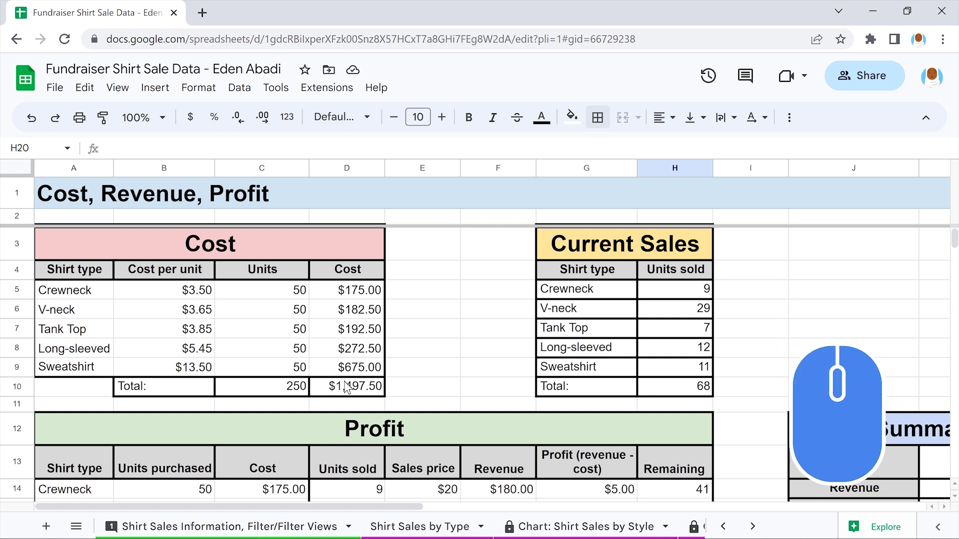
double_click(347, 387)
left_click_drag(374, 387, 314, 387)
key("ctrl+c")
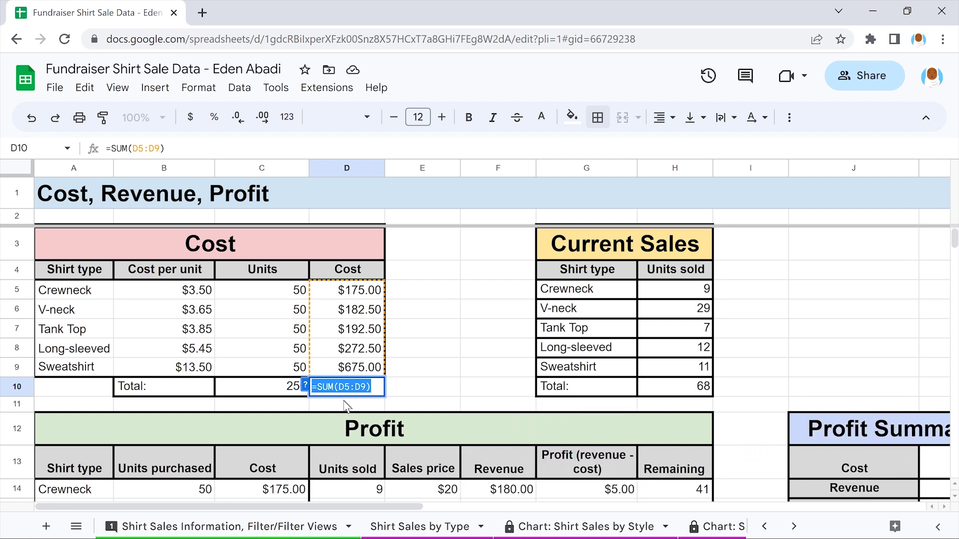
key("Return")
scroll(345, 405, "right", 2)
scroll(344, 406, "right", 3)
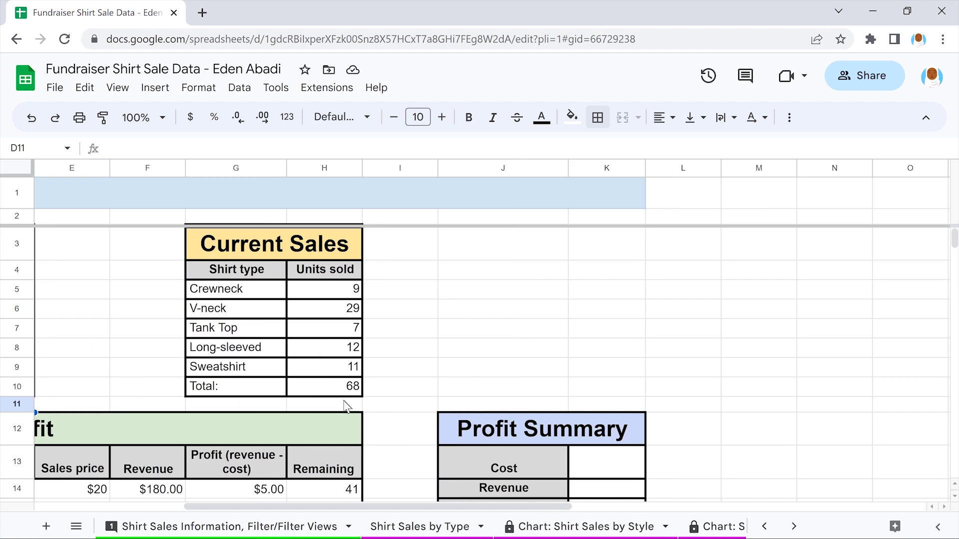
scroll(345, 405, "down", 3)
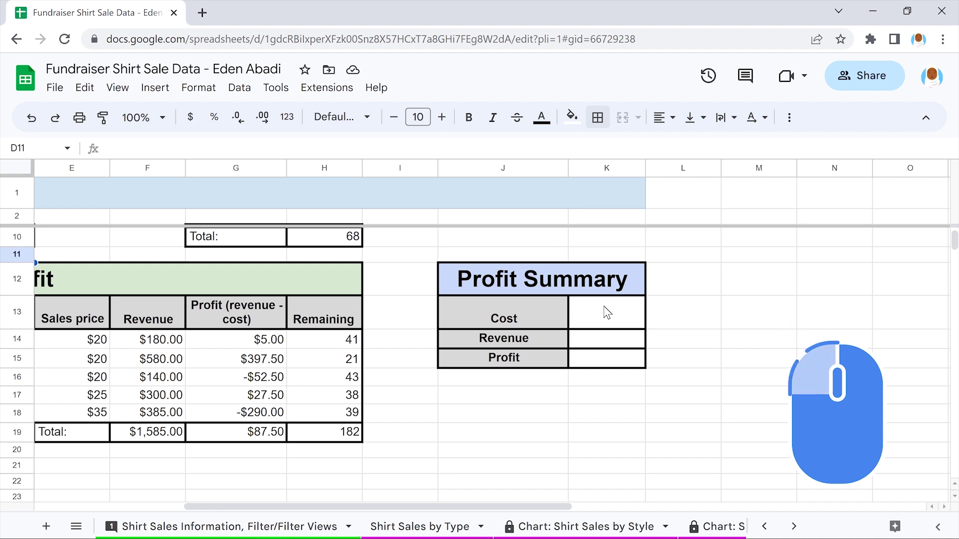
double_click(607, 312)
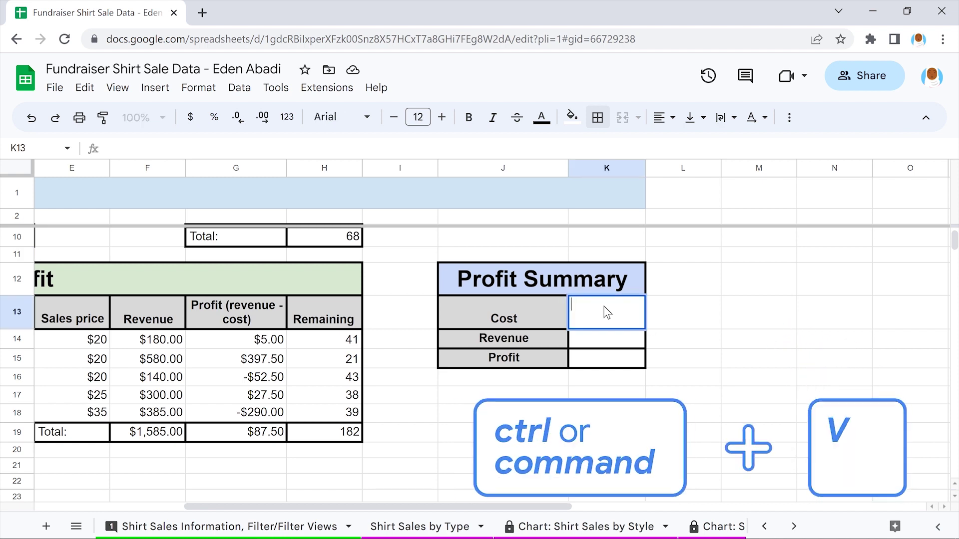
key("ctrl+v")
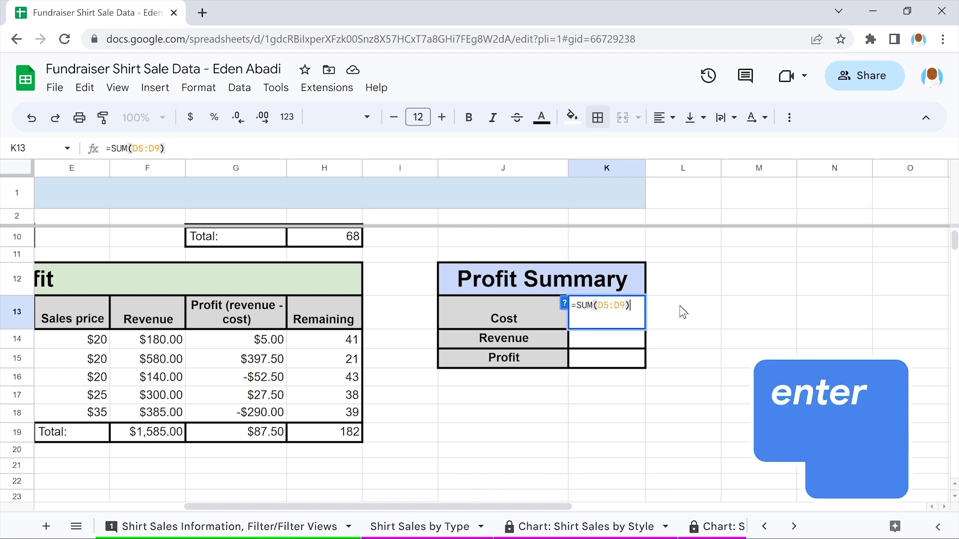
key("Return")
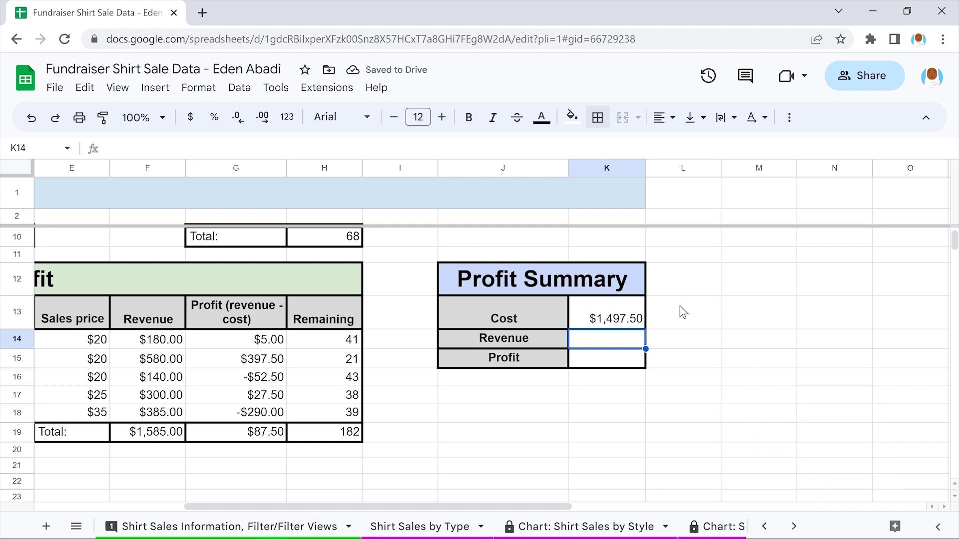
Copy the revenue total formula =SUM(F14:F18) from F19
scroll(683, 312, "left", 5)
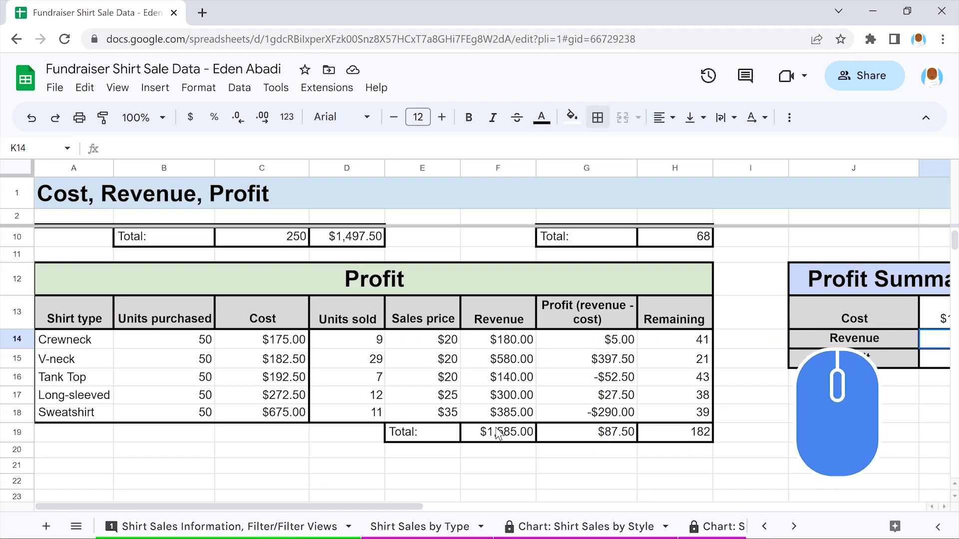
double_click(498, 433)
left_click_drag(532, 433, 465, 432)
key("ctrl+c")
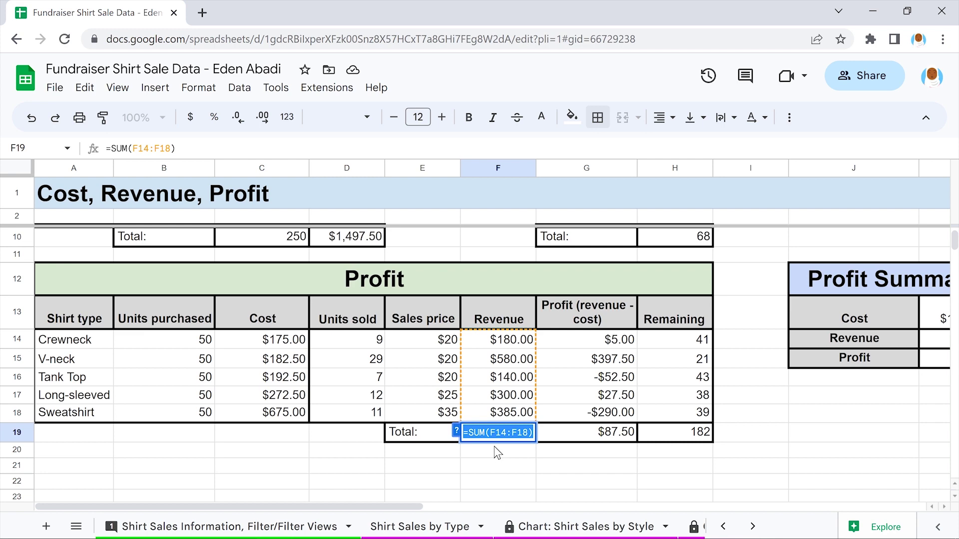
left_click(497, 452)
Paste it into K14 as =SUM($F14:$F18), showing $1,585.00
scroll(496, 452, "right", 5)
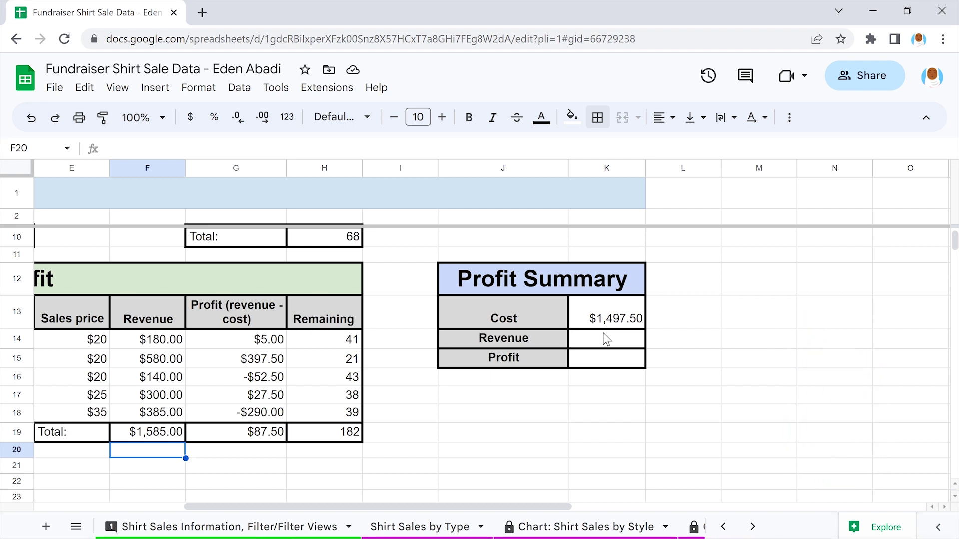
left_click(605, 339)
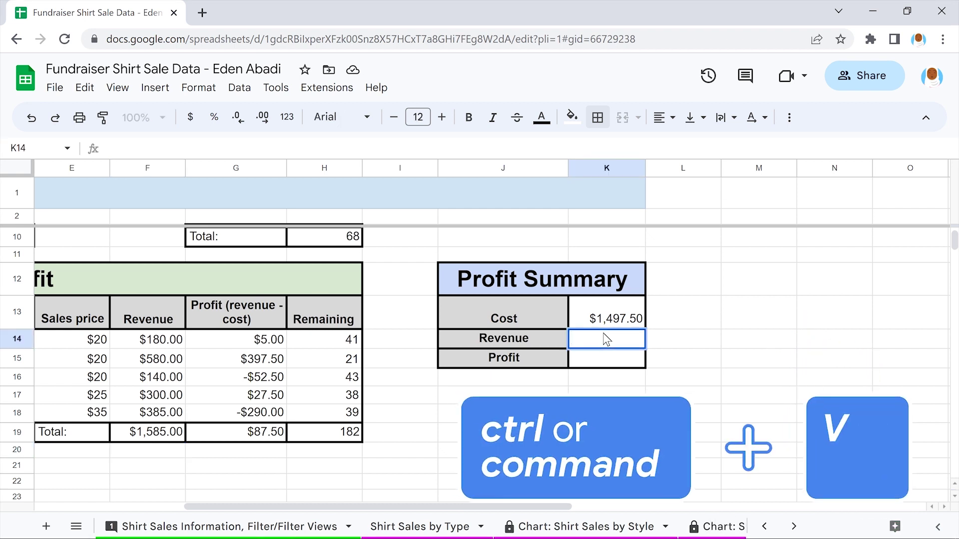
key("ctrl+v")
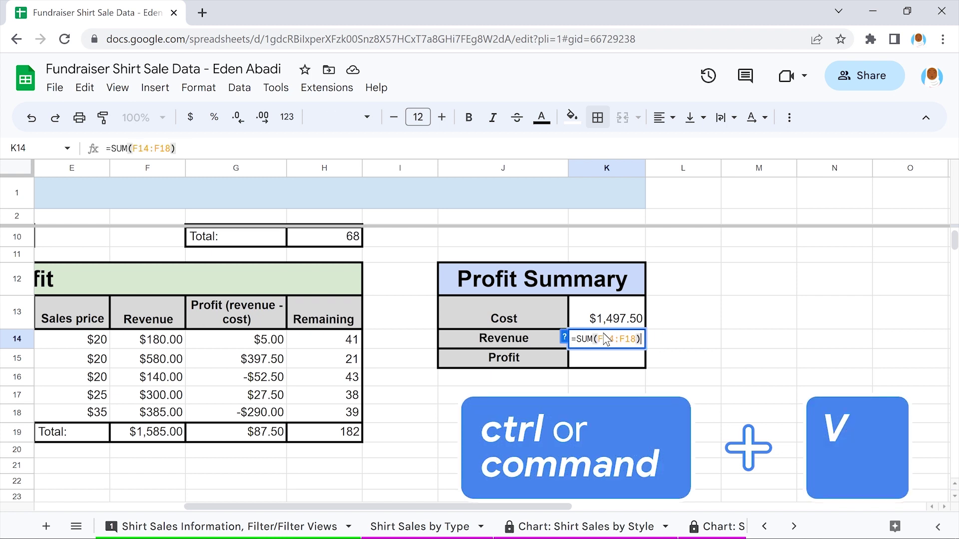
key("Left")
key("Left")
key("Left")
key("Left")
key("Left")
key("Left")
key("Left")
key("Left")
type("$")
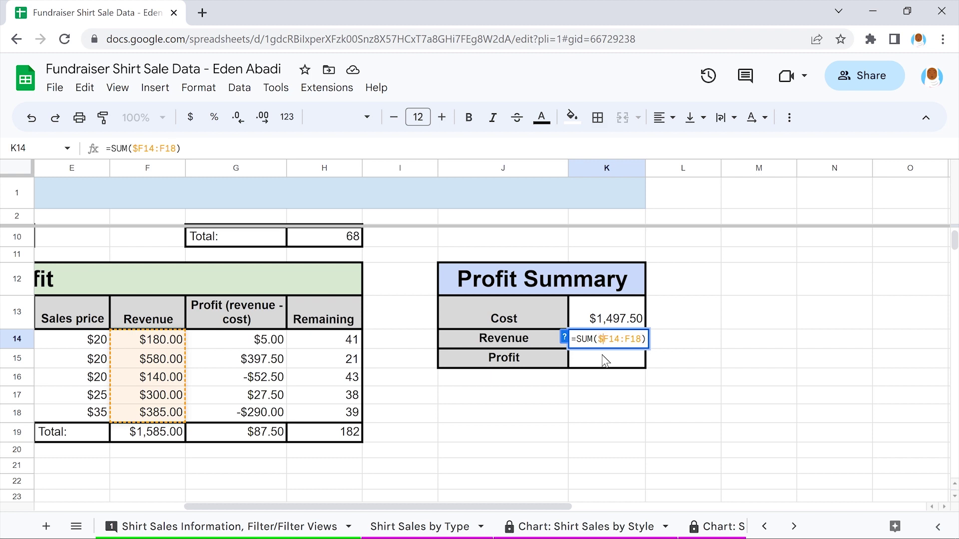
key("Right")
key("Right")
key("Right")
key("Right")
type("$")
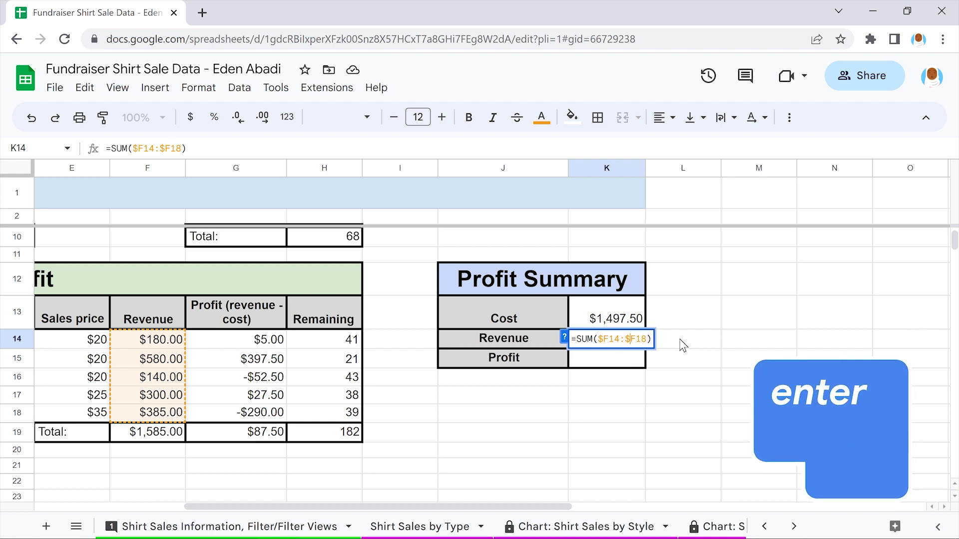
key("Return")
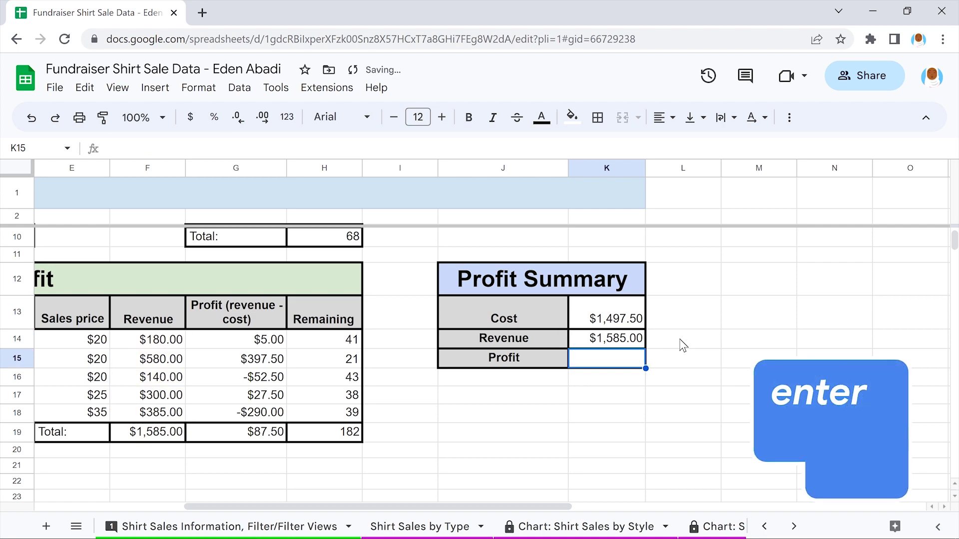
Copy the profit total formula =SUM(G14:G18) from G19
scroll(683, 344, "left", 5)
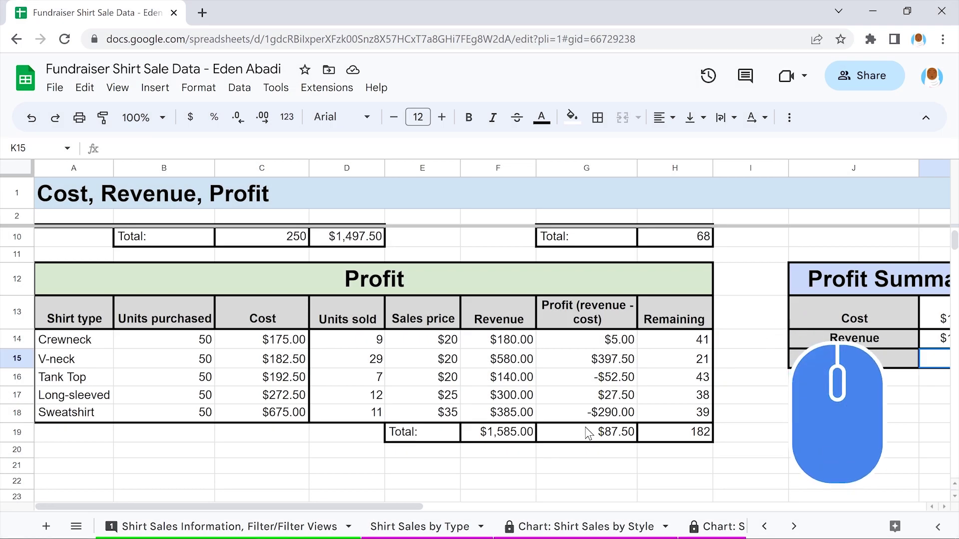
double_click(589, 432)
left_click_drag(610, 432, 537, 433)
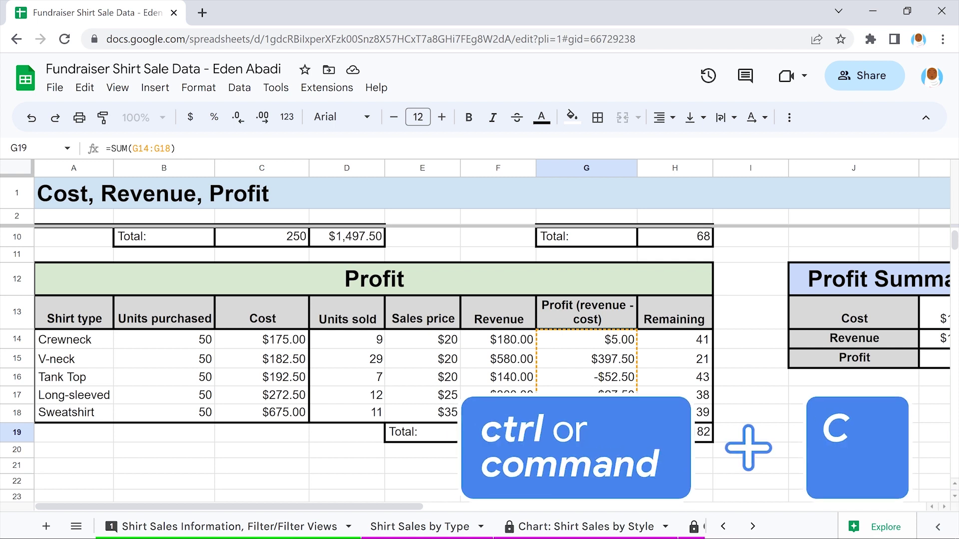
key("ctrl+c")
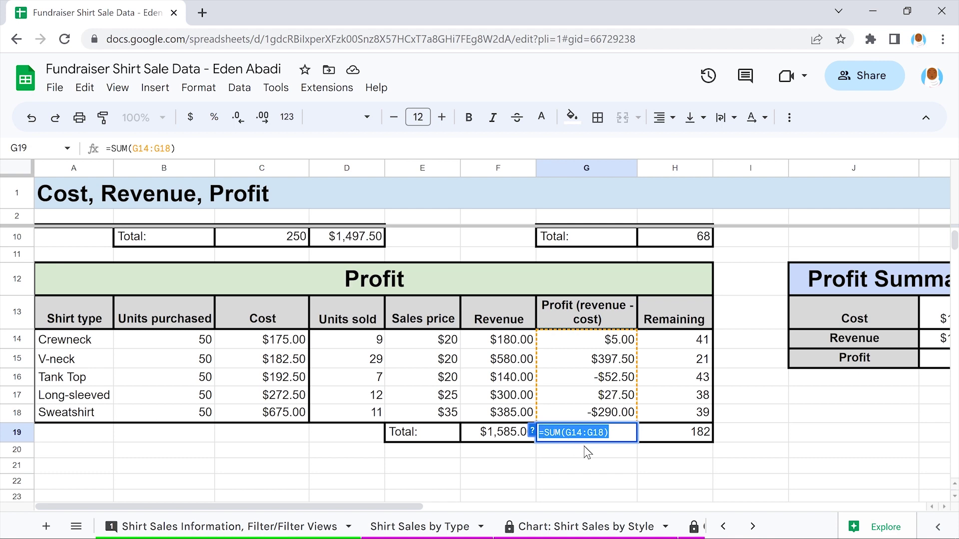
key("Return")
Paste it into K15 as =SUM($G14:$G18), showing $87.50
scroll(583, 445, "right", 10)
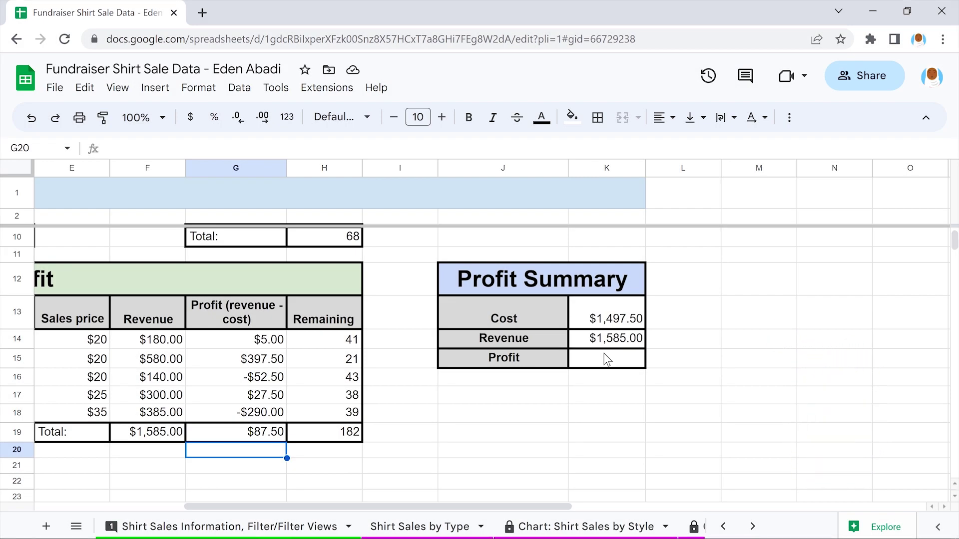
left_click(606, 358)
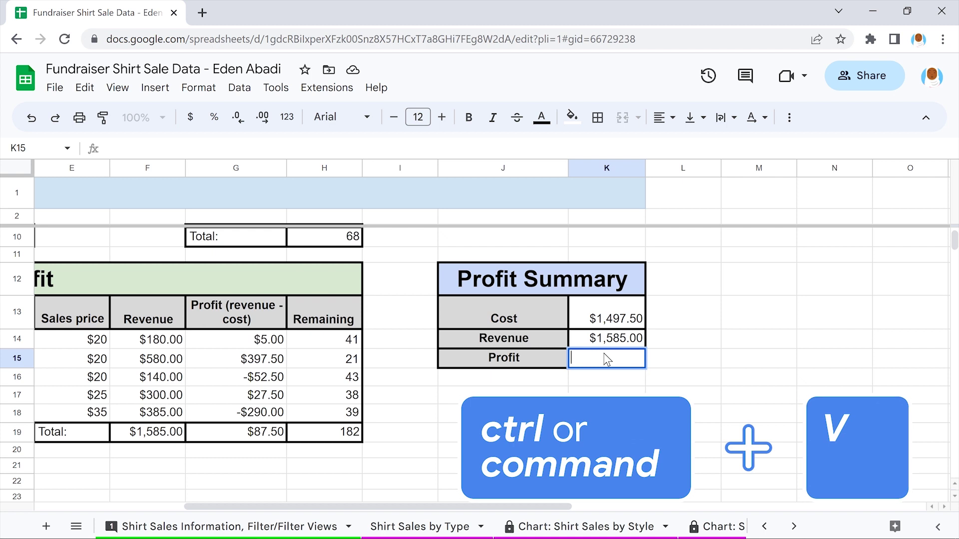
key("ctrl+v")
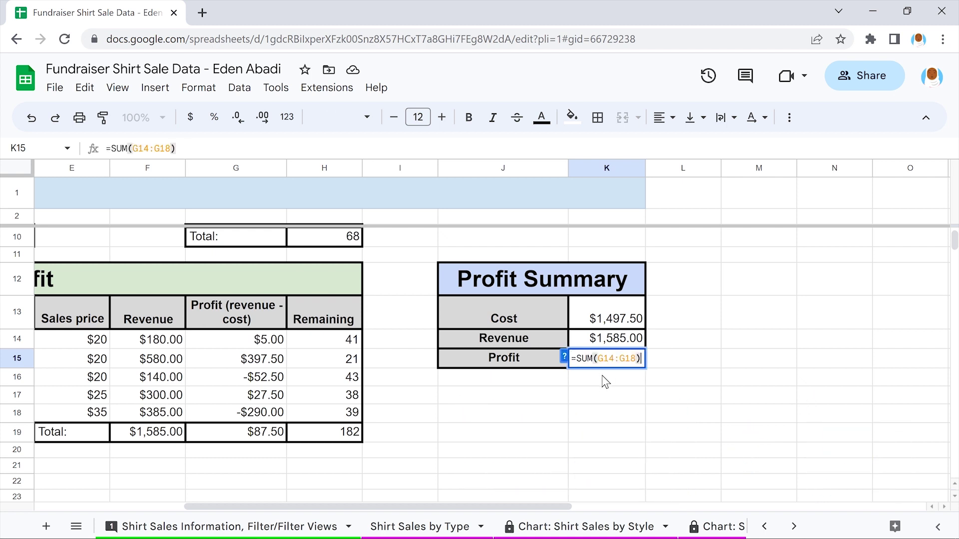
left_click(600, 359)
type("$")
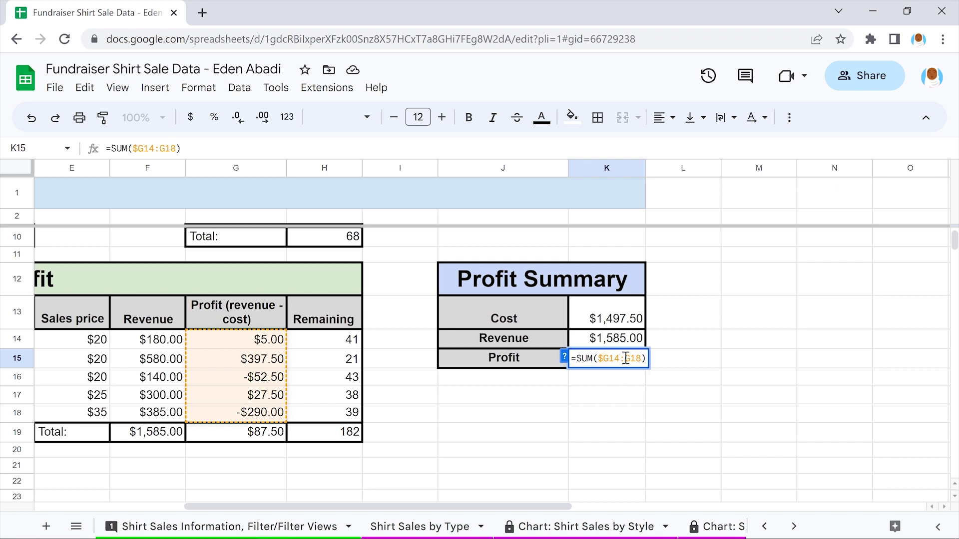
key("Right")
key("Right")
key("Right")
key("Right")
type("$")
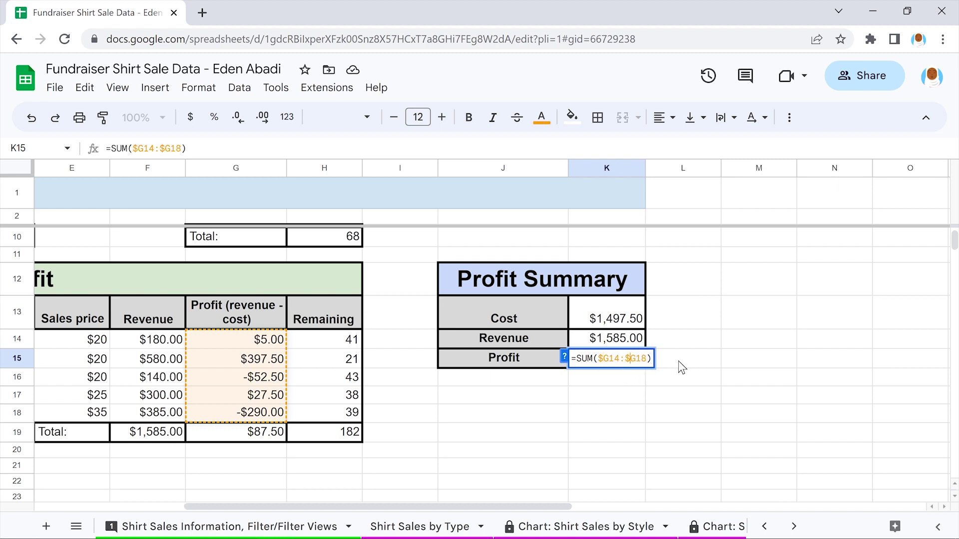
key("Return")
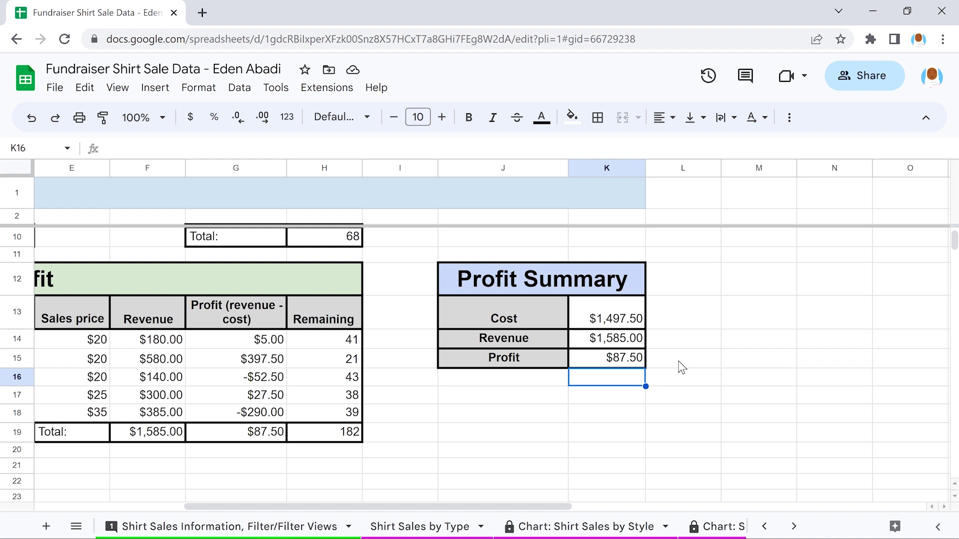
scroll(678, 361, "left", 4)
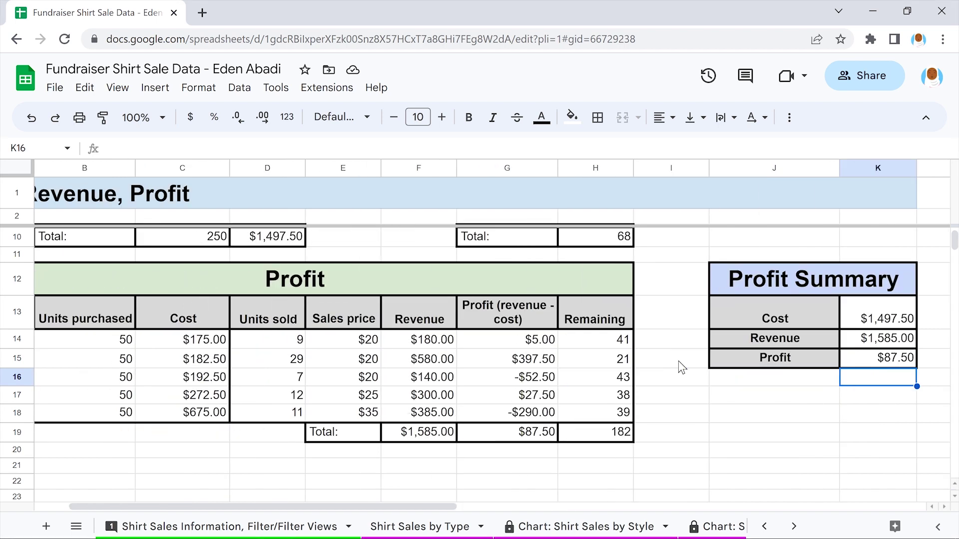
scroll(678, 361, "up", 3)
scroll(680, 366, "up", 2)
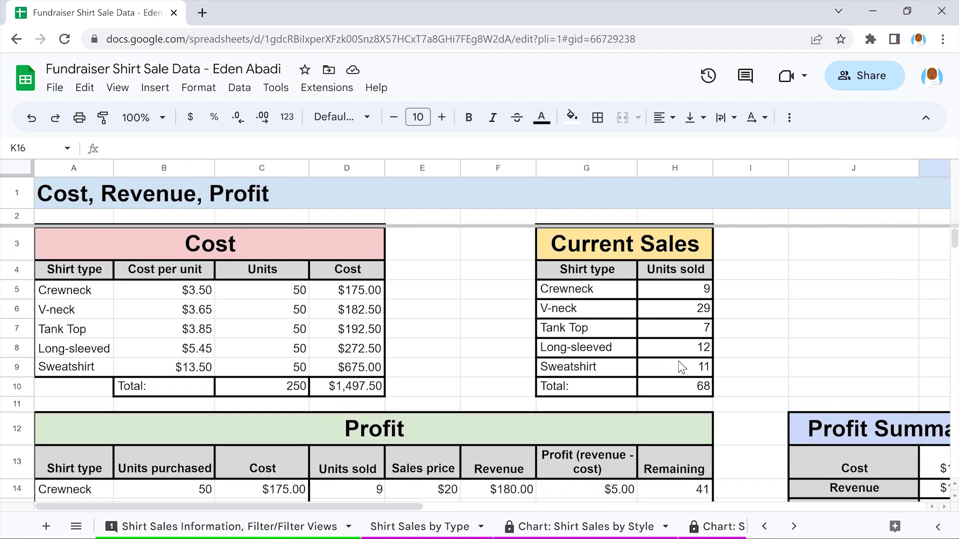
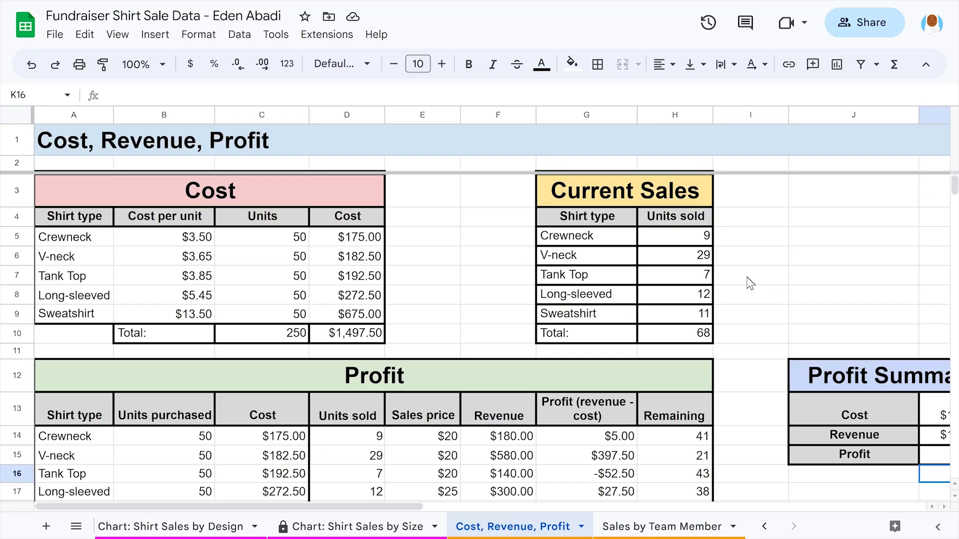
Go to the Sales by Team Member sheet and review its empty Average, Minimum and Maximum Order columns
scroll(747, 277, "down", 2)
scroll(747, 276, "right", 3)
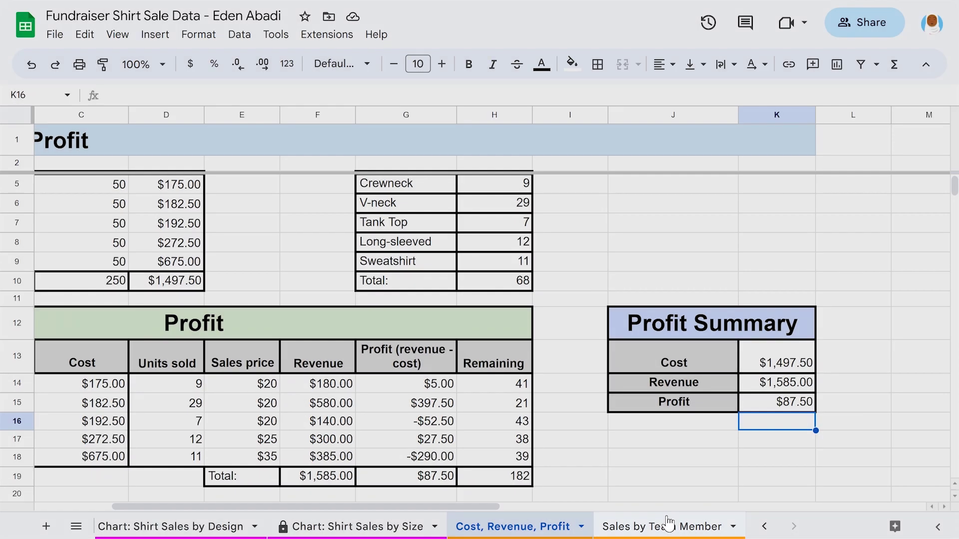
left_click(669, 526)
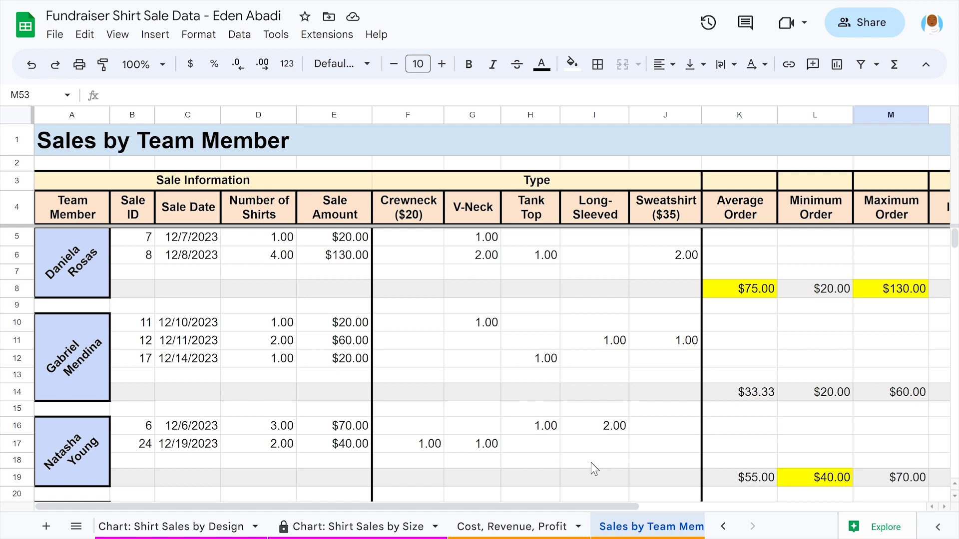
scroll(591, 462, "right", 3)
scroll(591, 462, "left", 3)
scroll(591, 462, "down", 5)
scroll(591, 463, "down", 7)
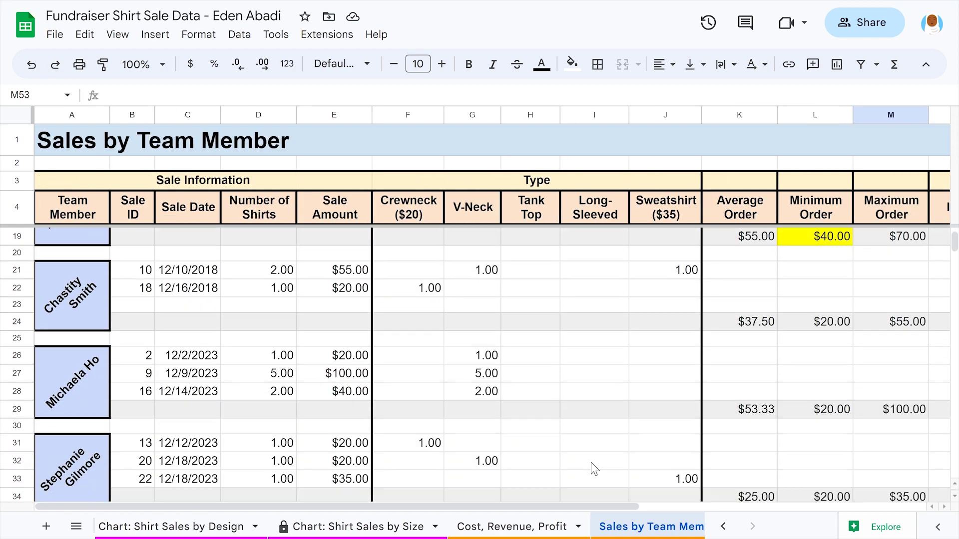
scroll(591, 462, "down", 3)
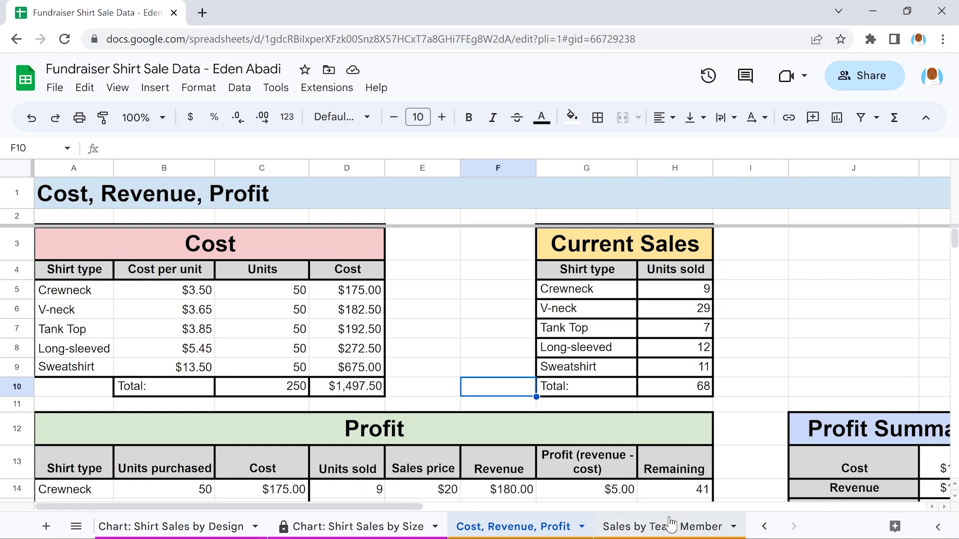
left_click(671, 525)
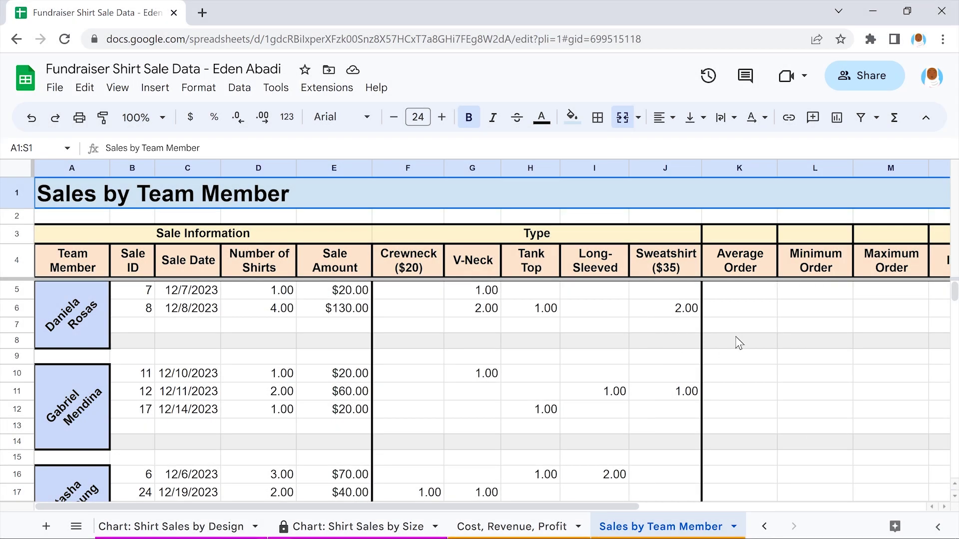
Enter =AVERAGE(E5:E6) in K8 to show the first member's $75.00 average order
left_click(738, 342)
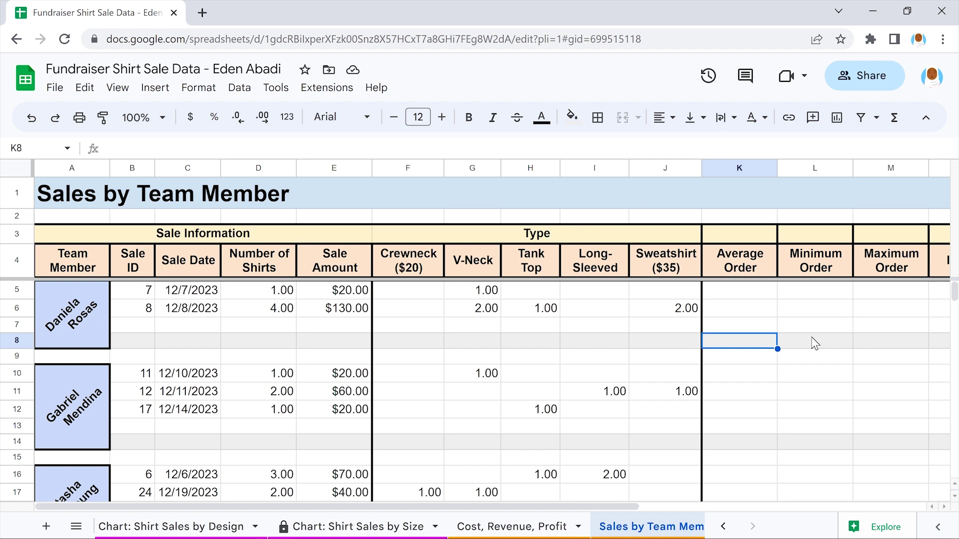
type("=")
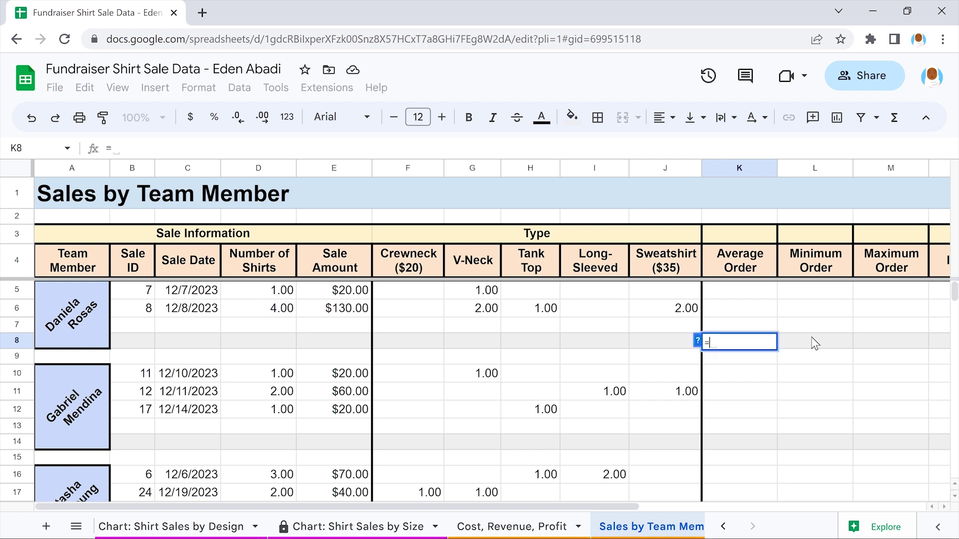
type("Aver")
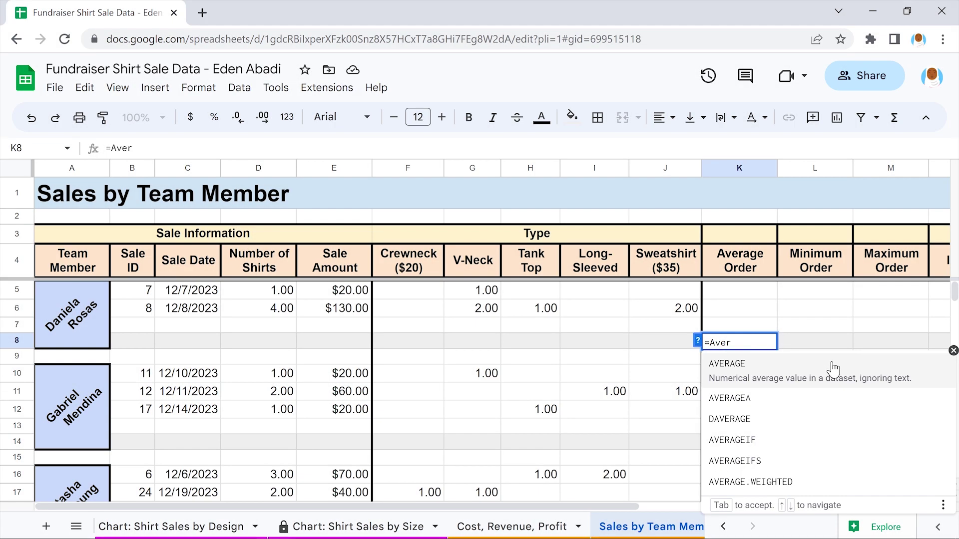
left_click(833, 368)
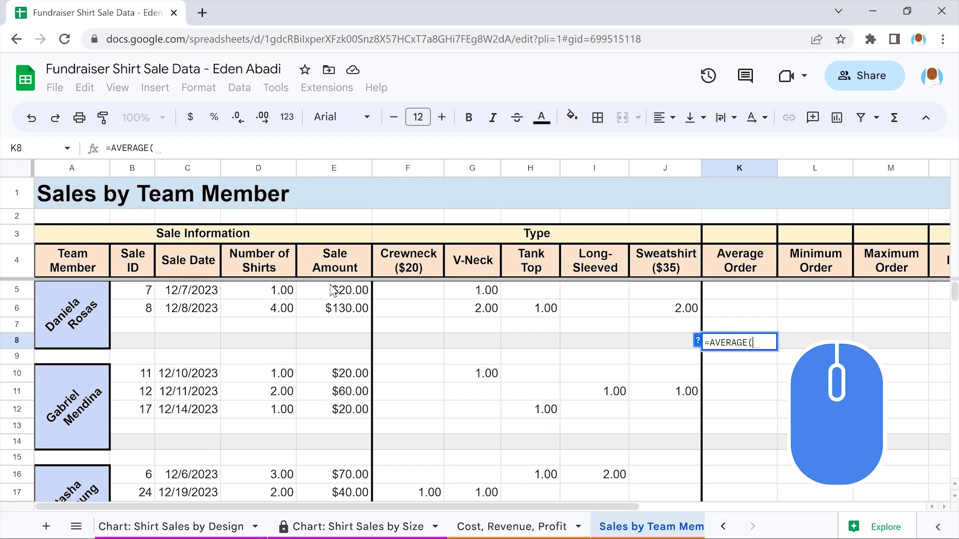
left_click_drag(333, 289, 333, 308)
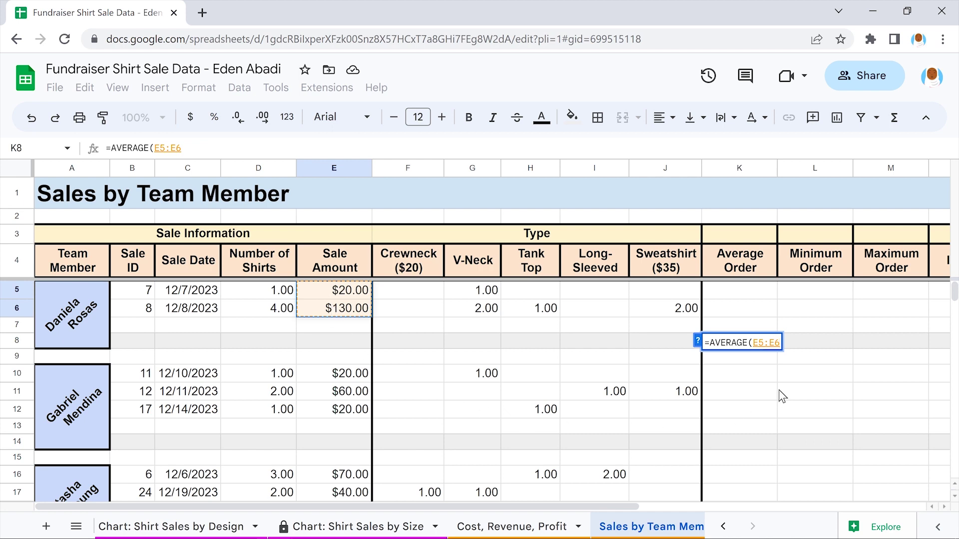
type(")")
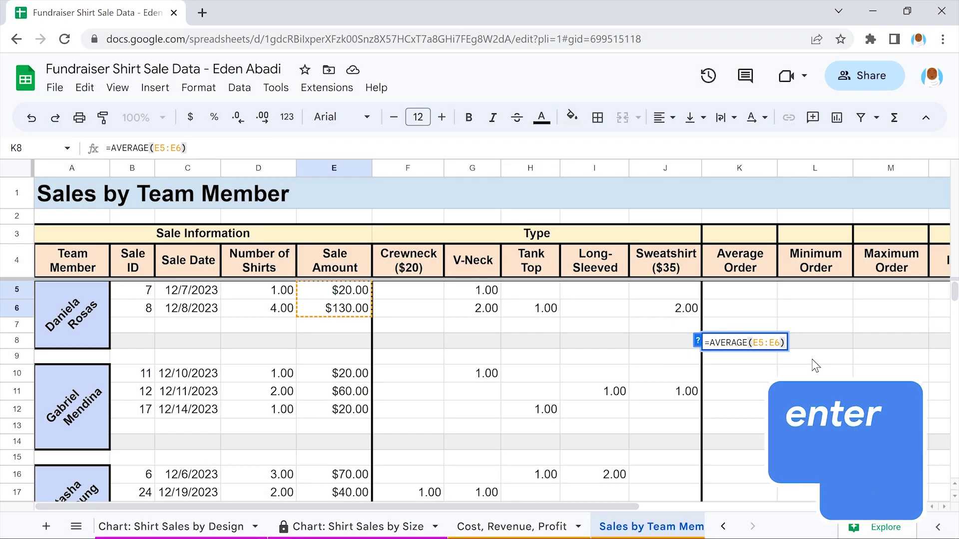
key("Return")
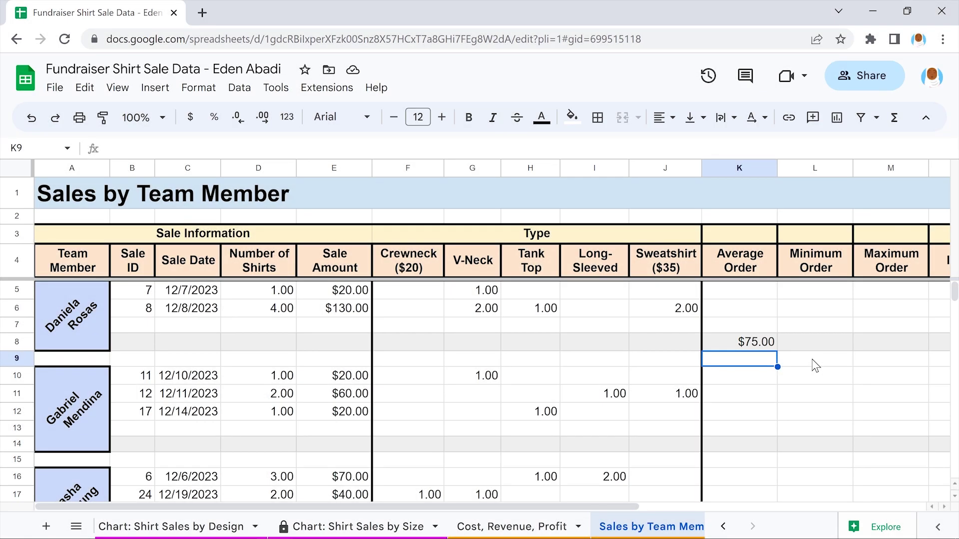
scroll(815, 366, "down", 4)
scroll(815, 365, "down", 5)
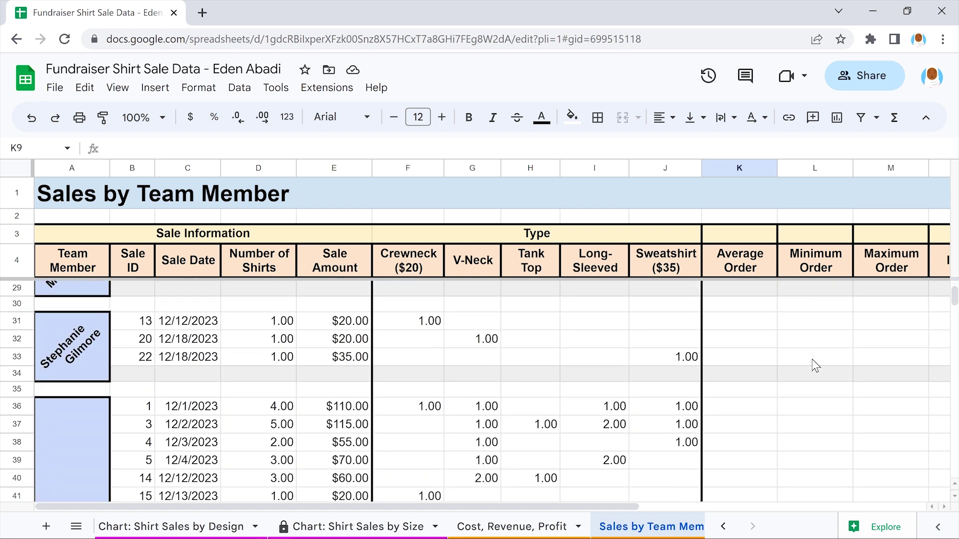
scroll(815, 366, "down", 3)
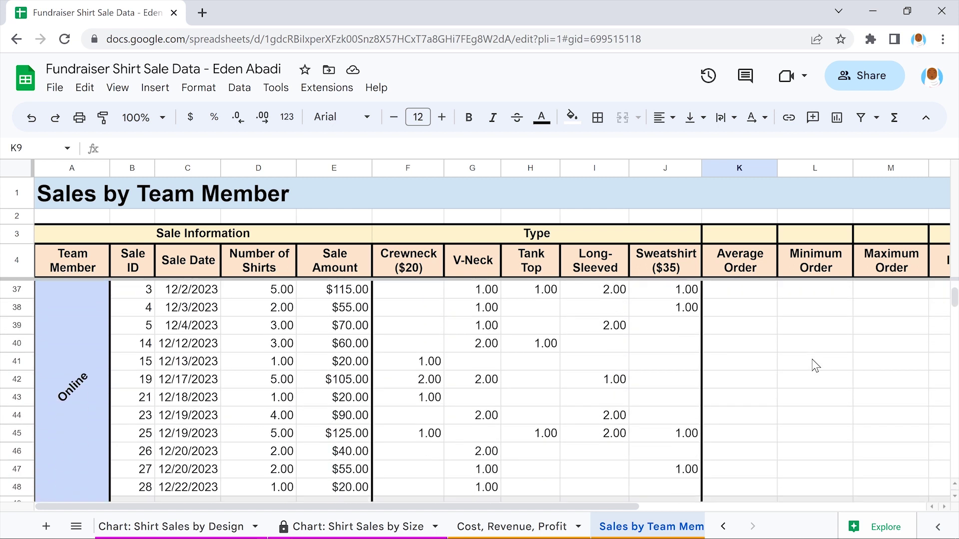
scroll(814, 365, "down", 1)
scroll(815, 365, "up", 6)
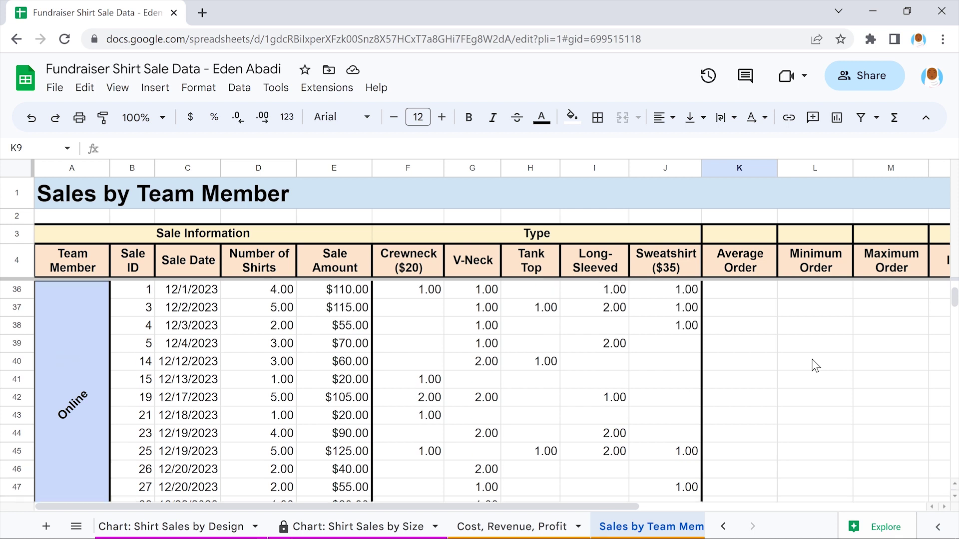
scroll(815, 366, "up", 5)
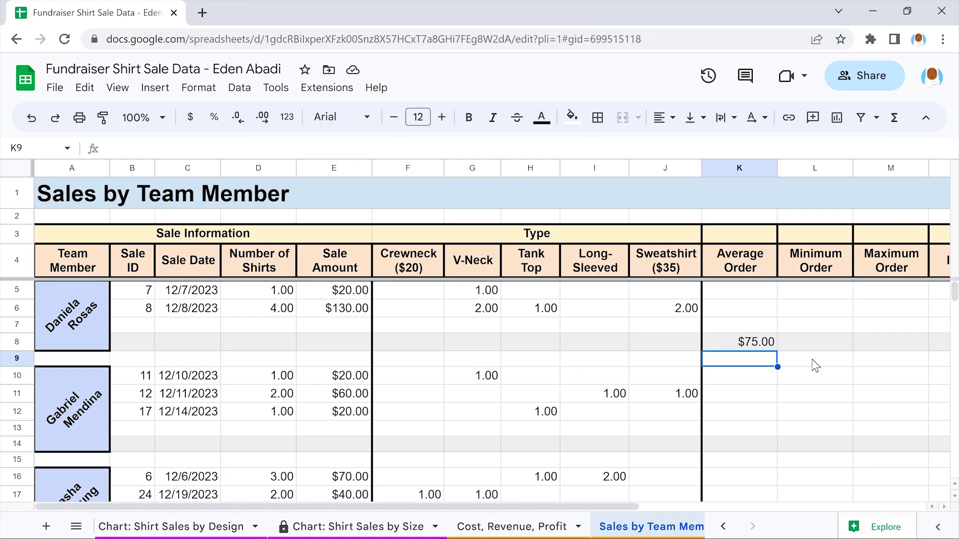
Enter AVERAGE formulas in K14, K19 and K24 over E10:E12, E16:E17 and E21:E22
left_click(737, 442)
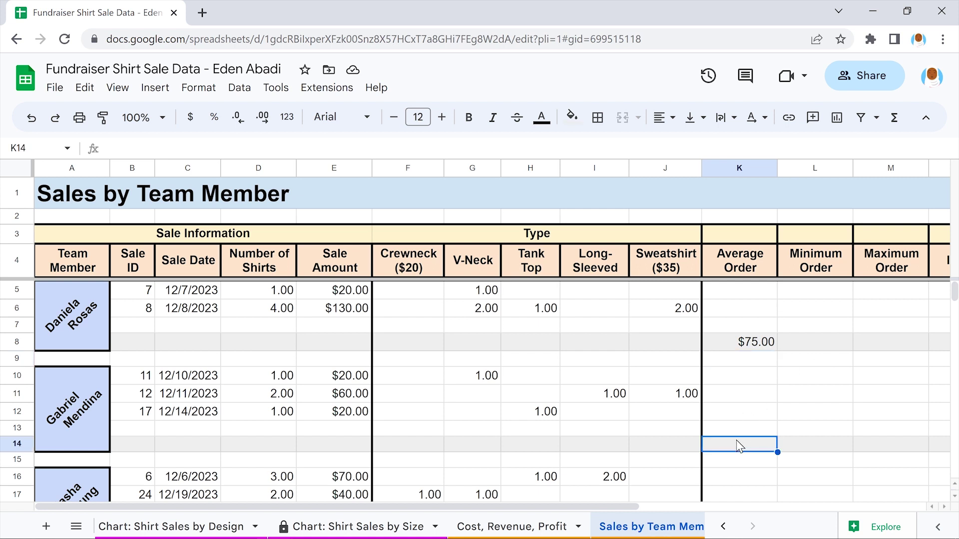
type("=")
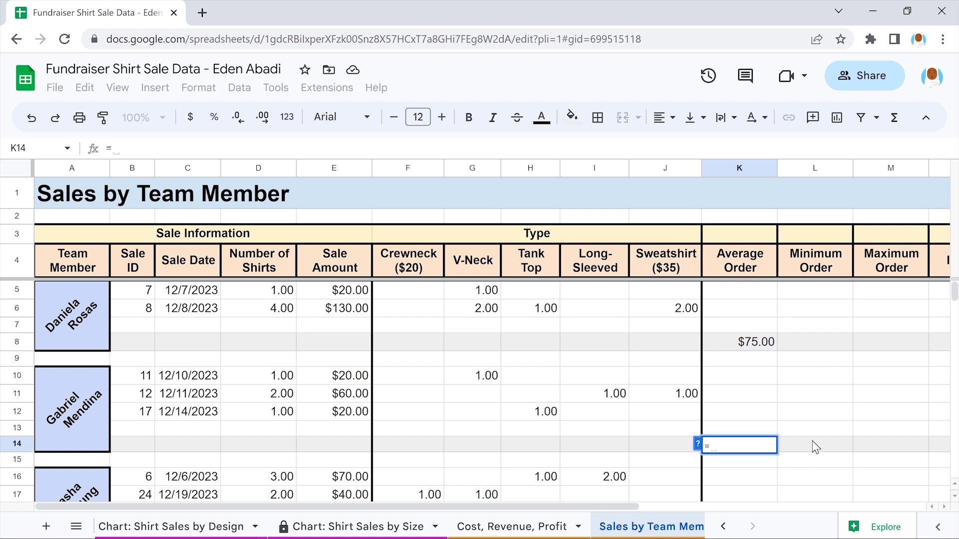
type("AVERAGE(E10:E12)")
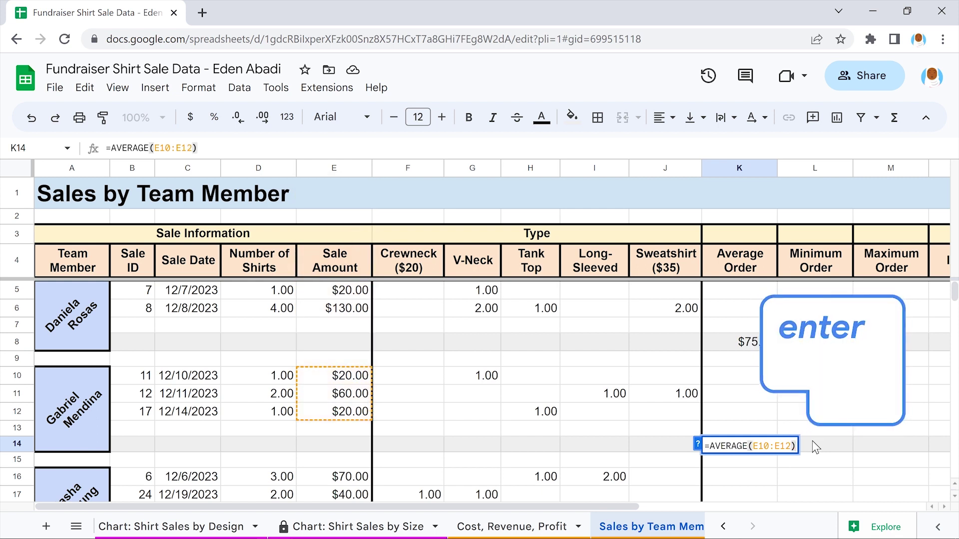
key("Return")
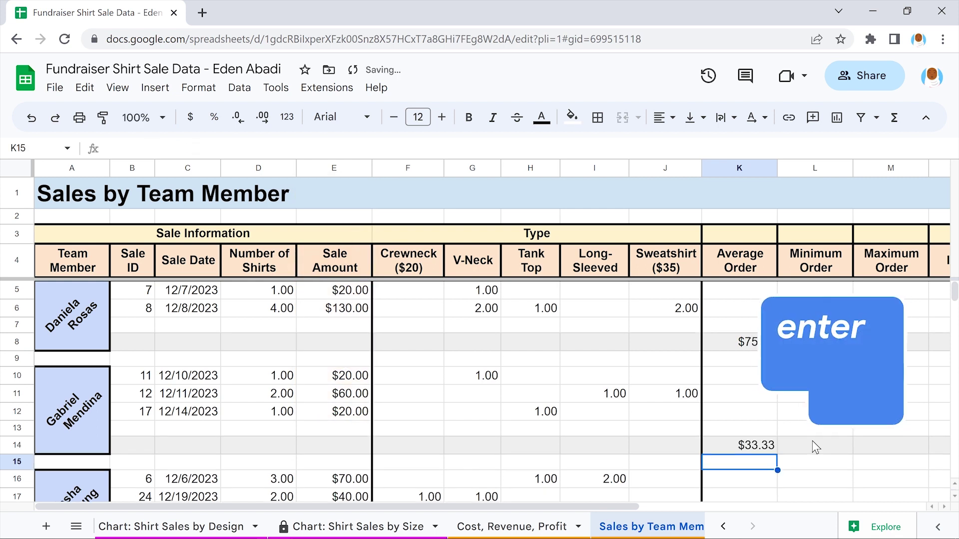
scroll(812, 440, "down", 3)
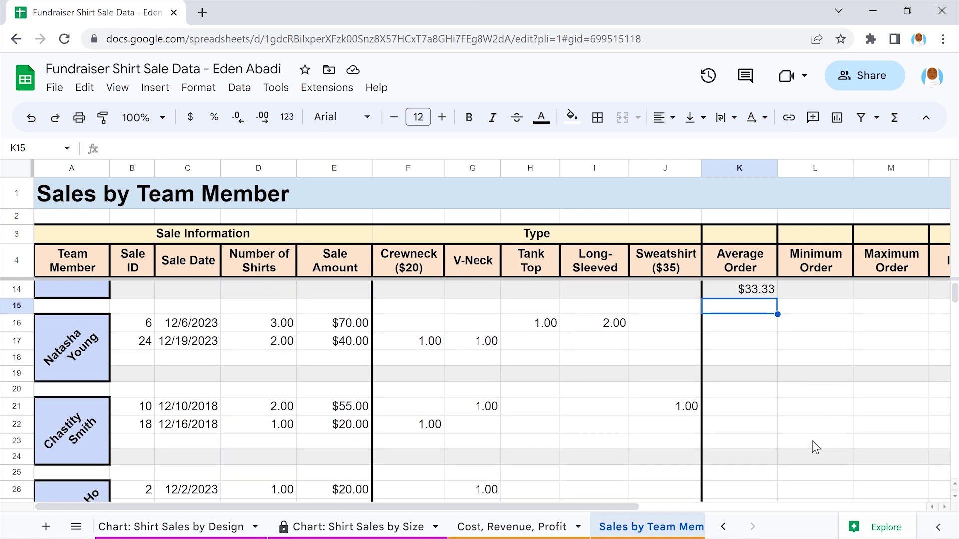
left_click(738, 376)
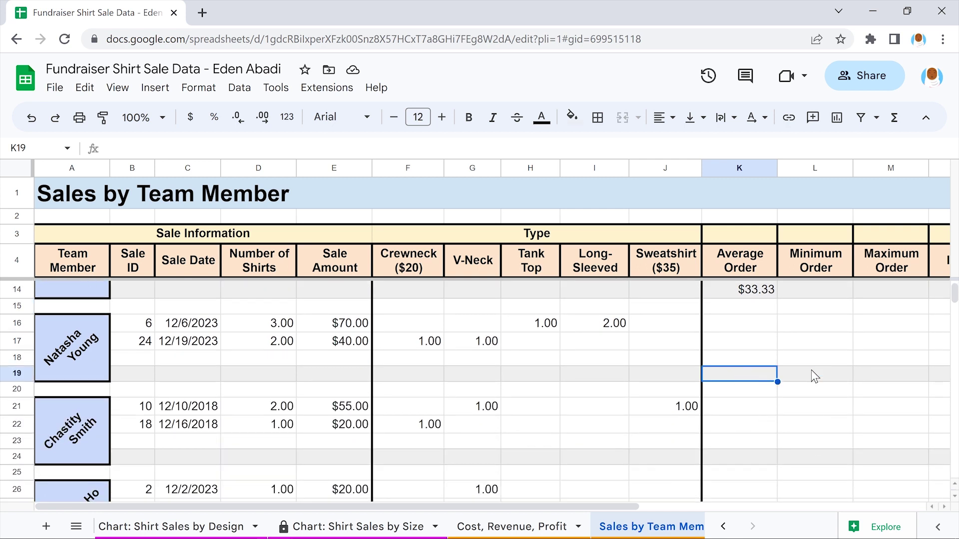
type("=AVERAGE(")
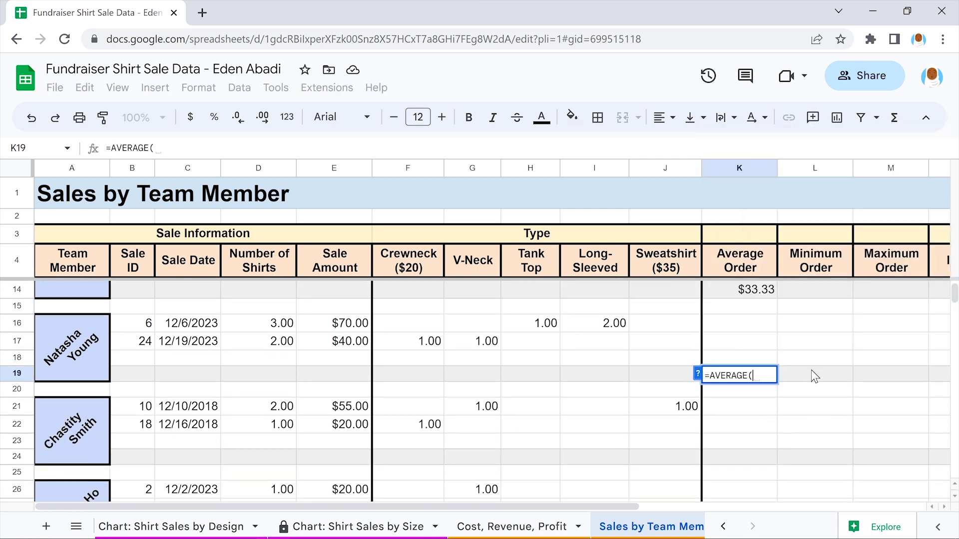
type("E16:E17)")
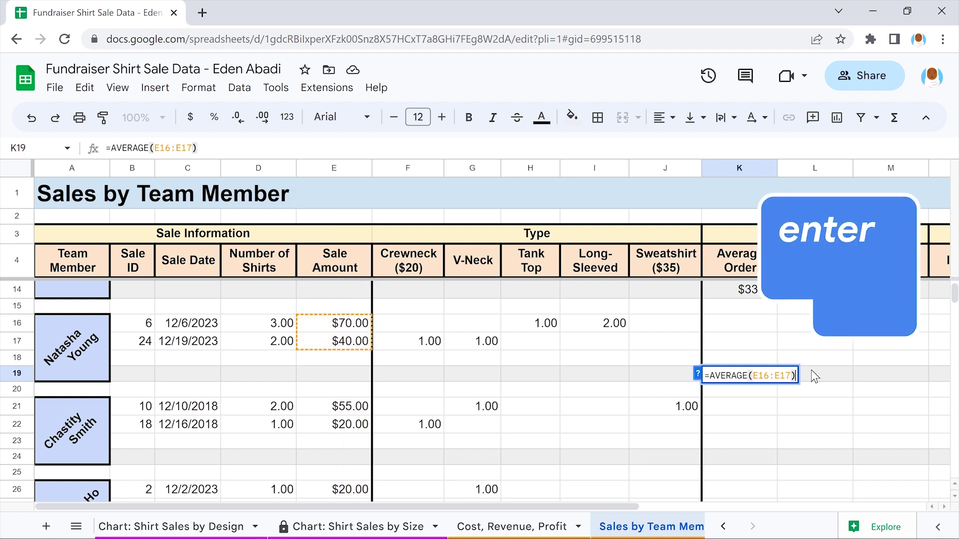
key("Return")
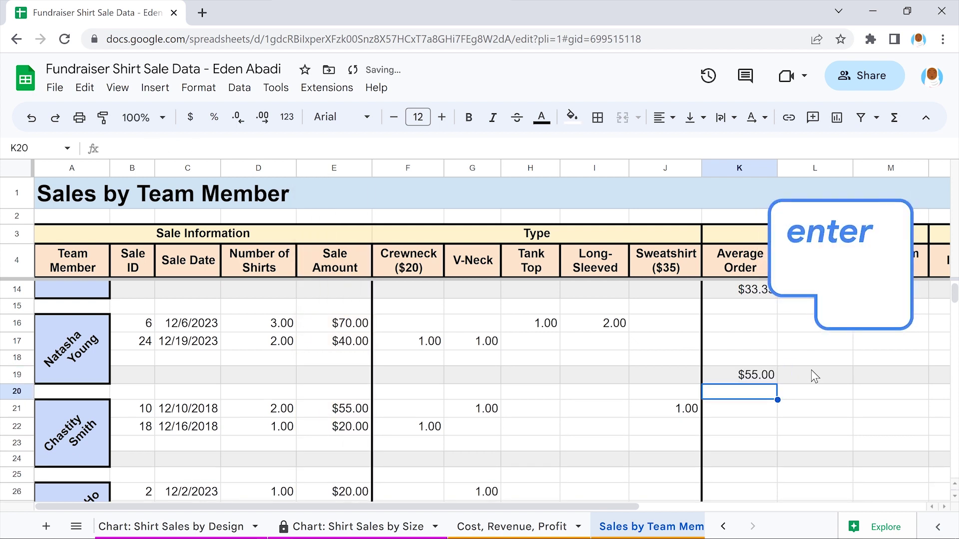
left_click(737, 457)
type("=AVERA")
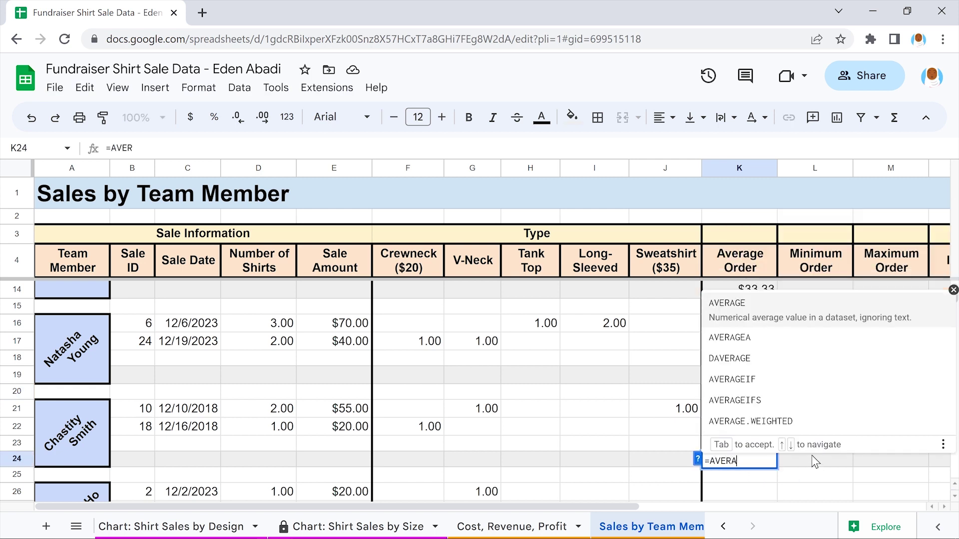
key("Tab")
type("E21:E22)")
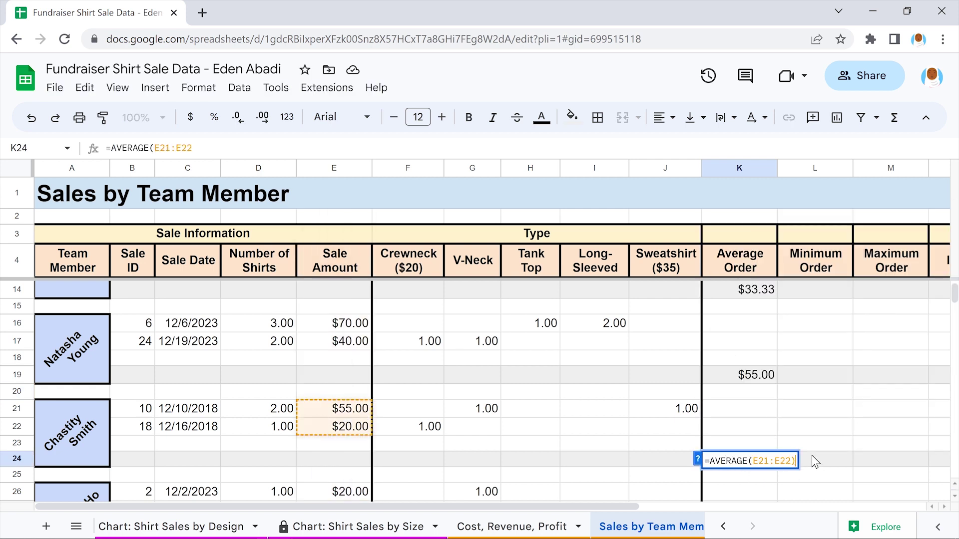
key("Return")
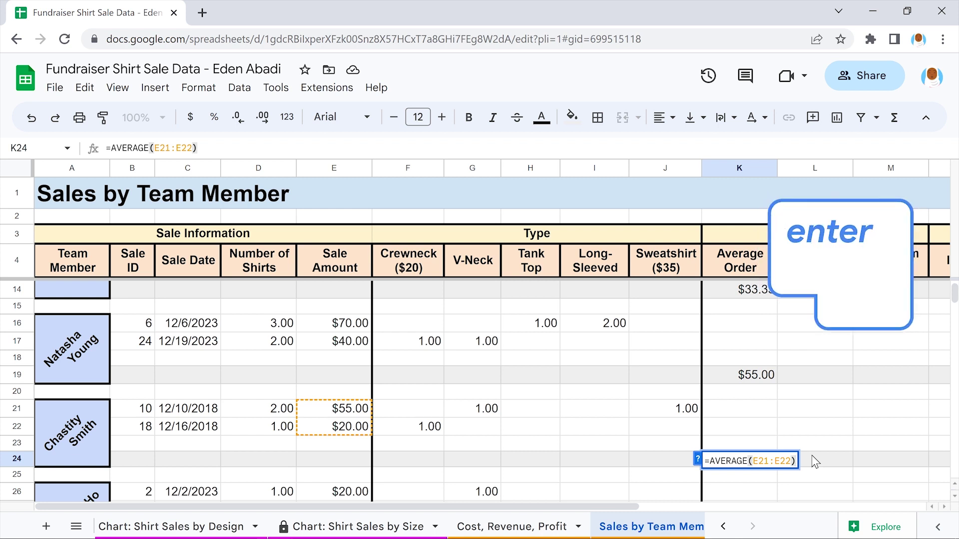
Add averages in K29, K34 and Online's K49 over E26:E28, E31:E33 and E36:E48
scroll(811, 454, "down", 4)
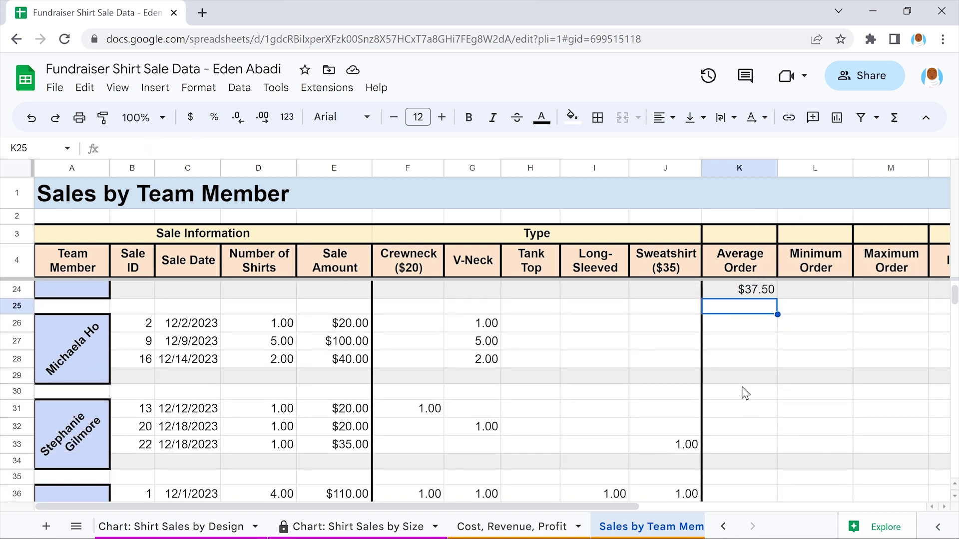
left_click(735, 374)
type("=")
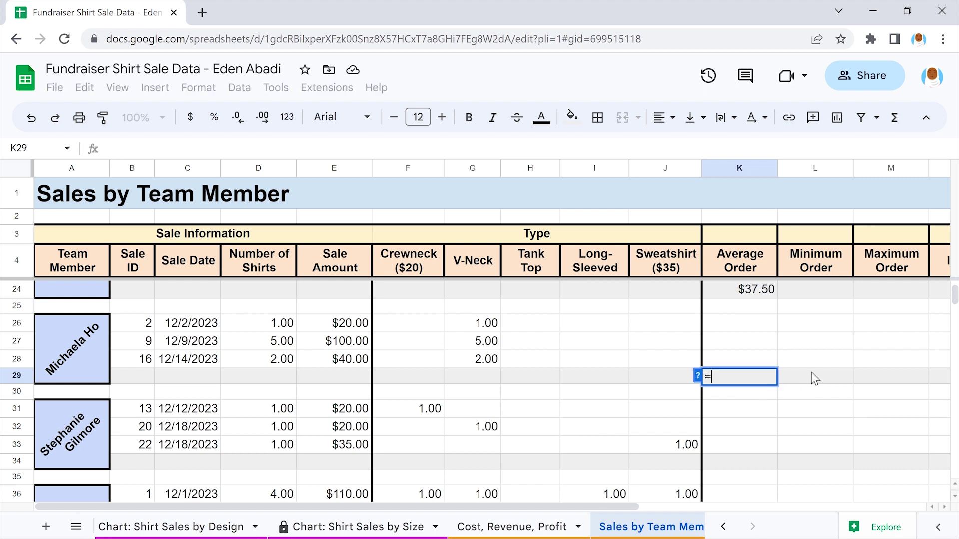
type("AVERAGE(E26")
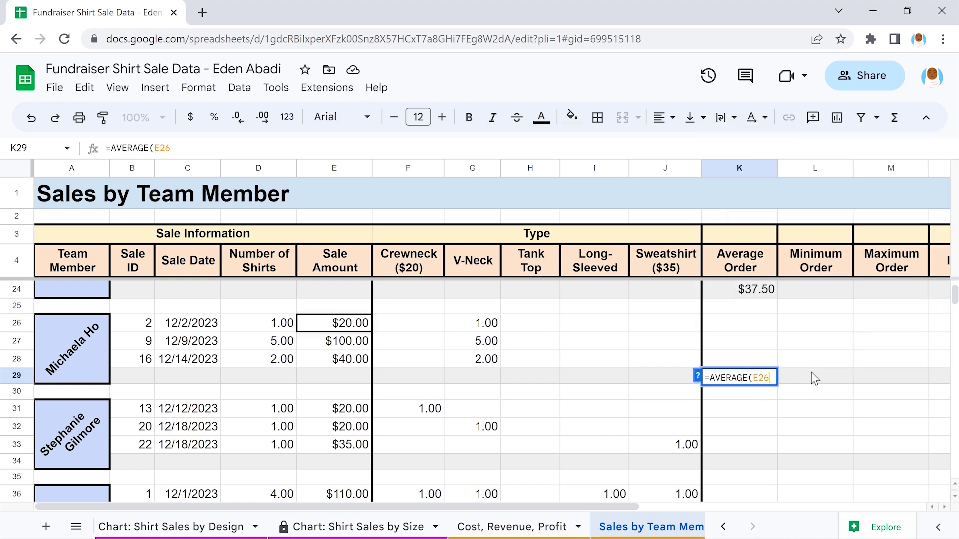
type(":E28)")
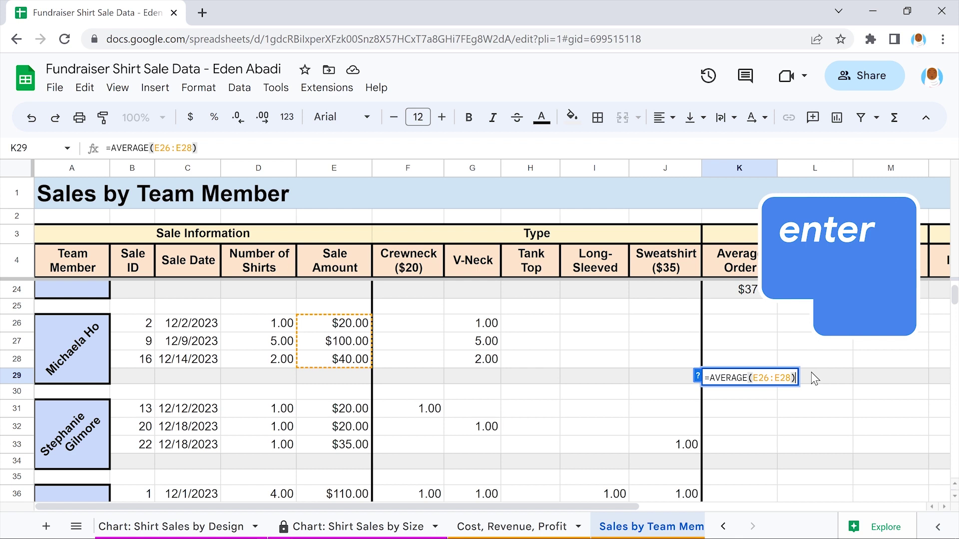
key("Return")
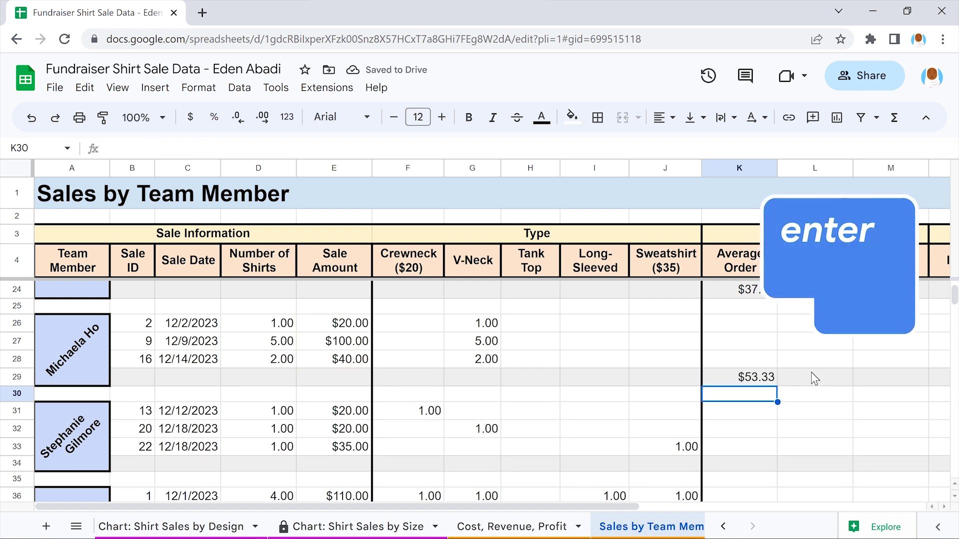
left_click(739, 464)
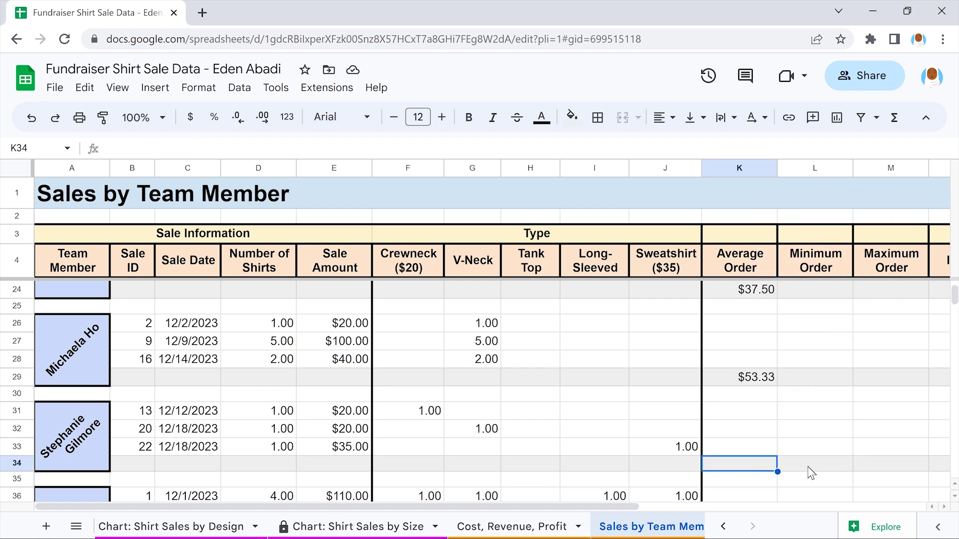
type("=AVER")
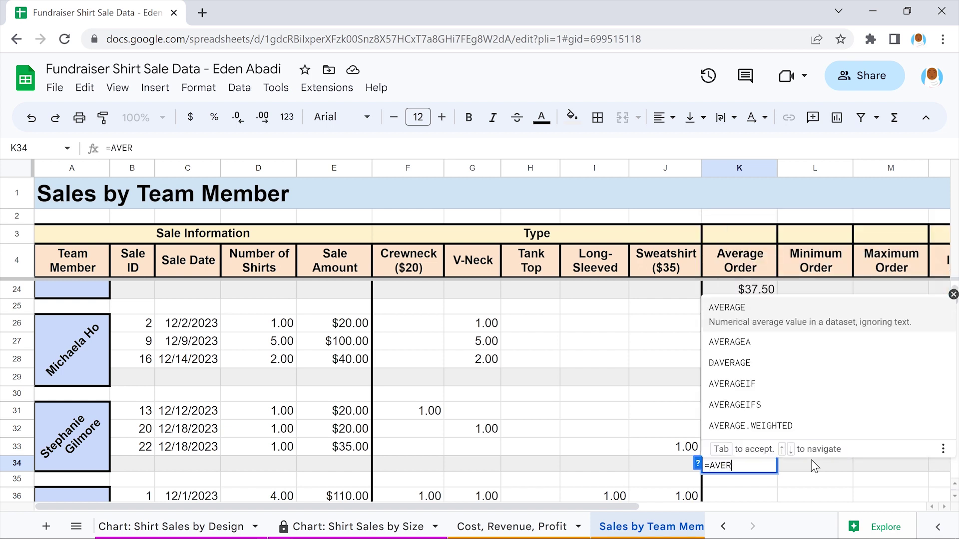
type("AGE(E31:E33)")
key("Return")
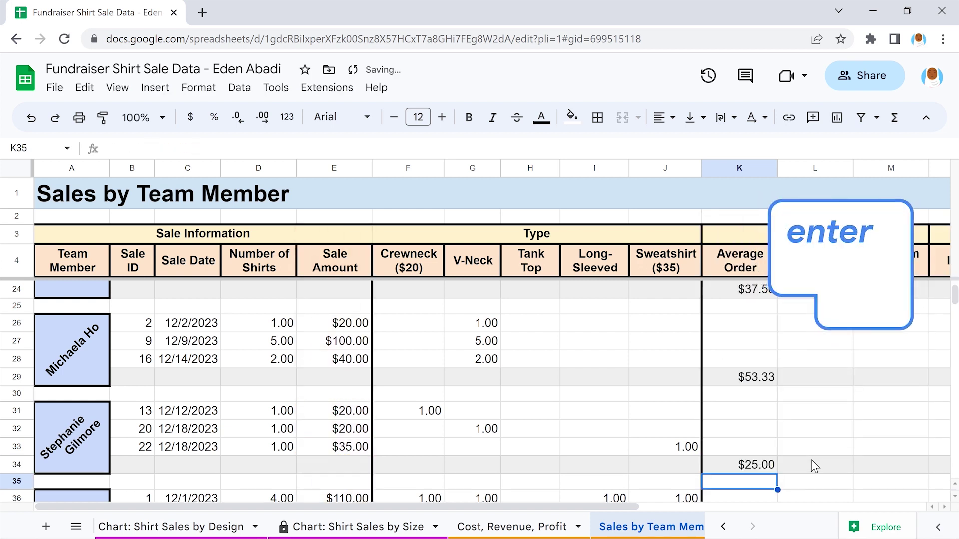
scroll(811, 461, "down", 4)
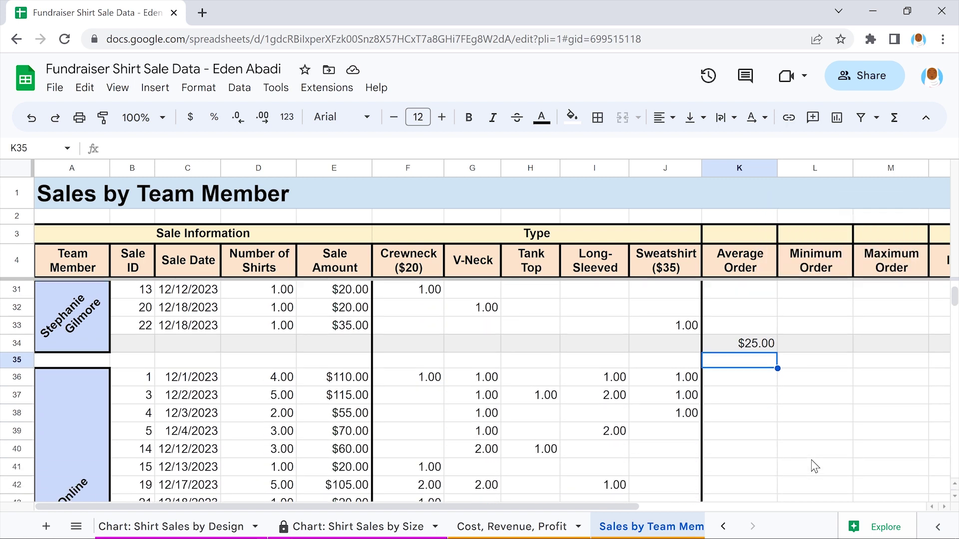
scroll(814, 466, "down", 1)
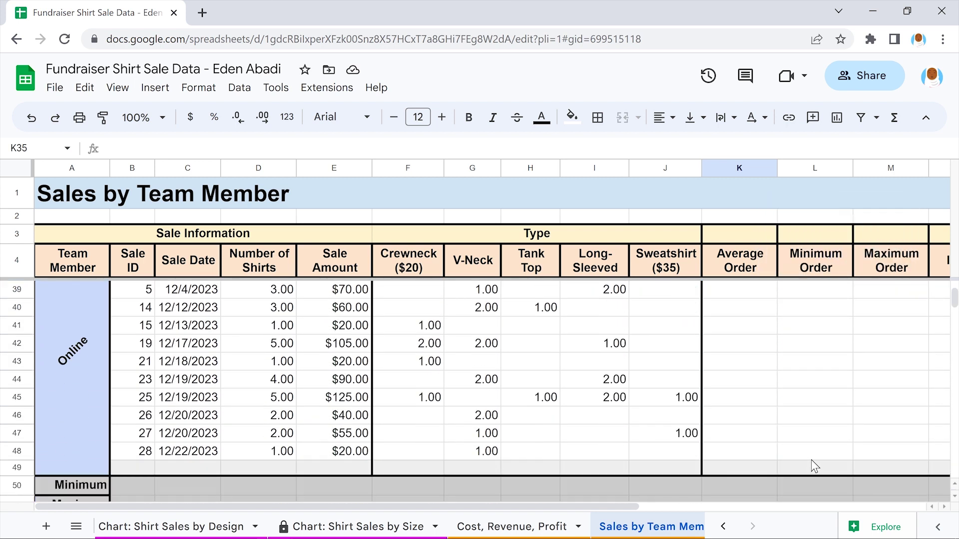
left_click(738, 469)
type("=AVERAGE(E36:E48)")
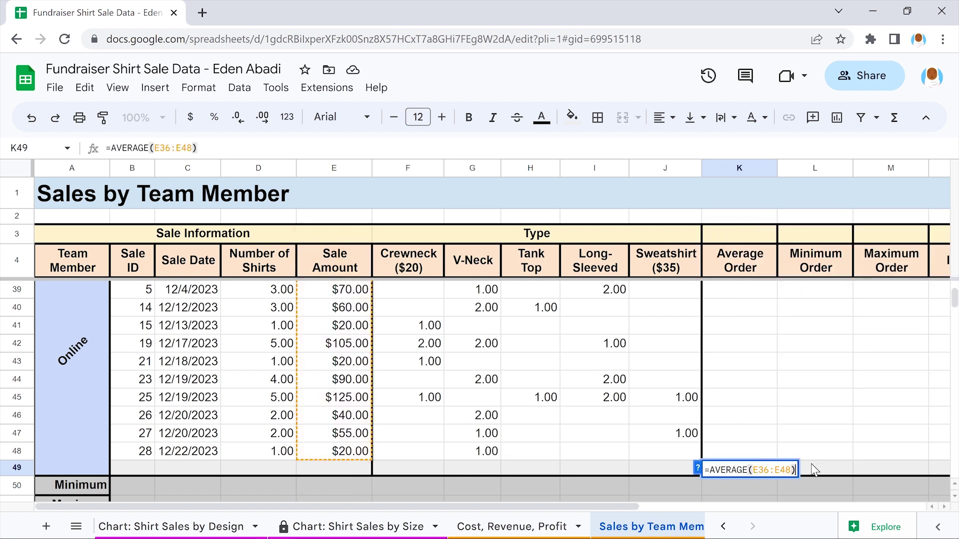
scroll(813, 469, "up", 3)
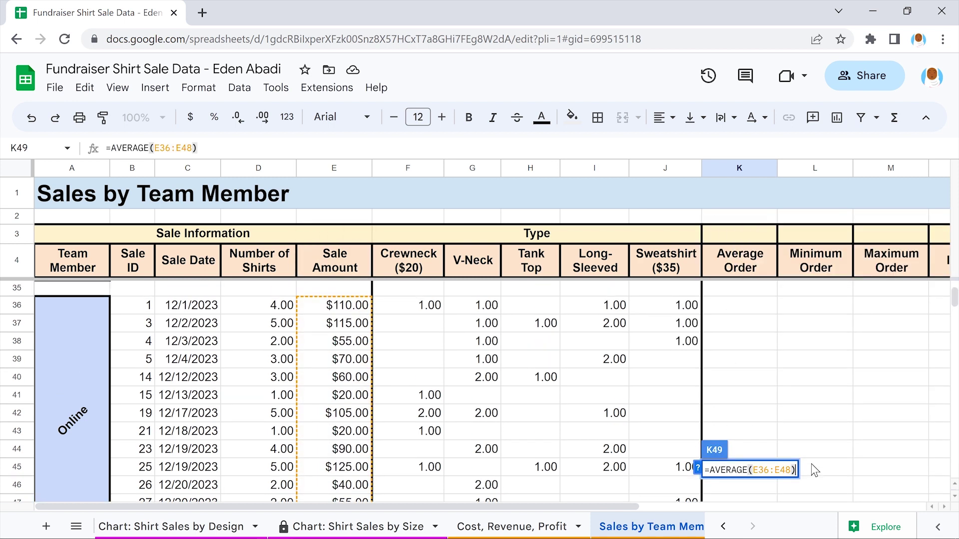
scroll(814, 469, "down", 3)
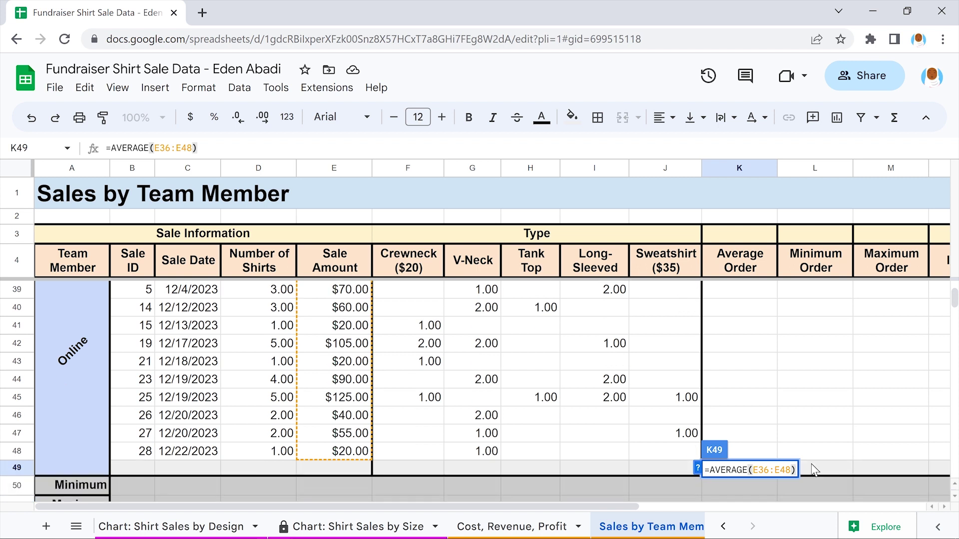
key("Return")
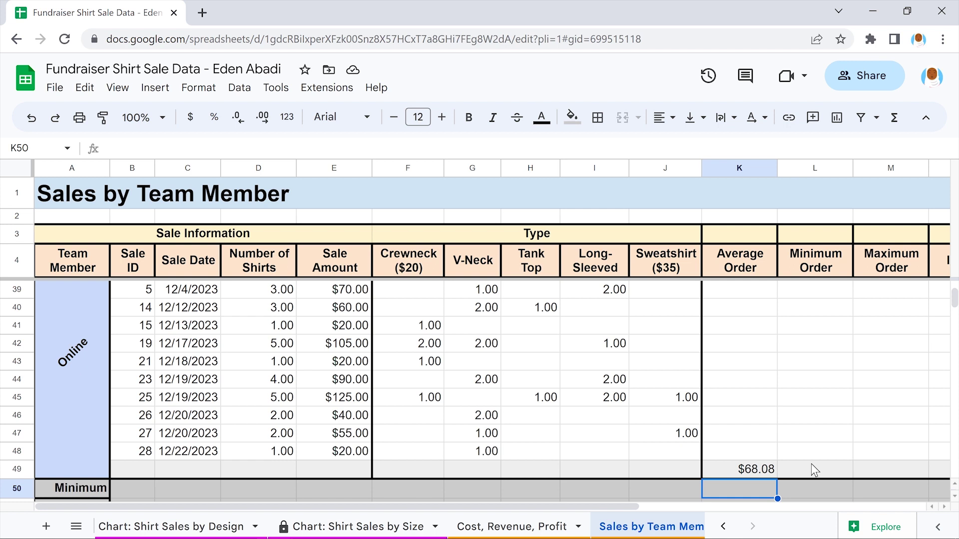
scroll(811, 465, "up", 5)
scroll(814, 470, "up", 6)
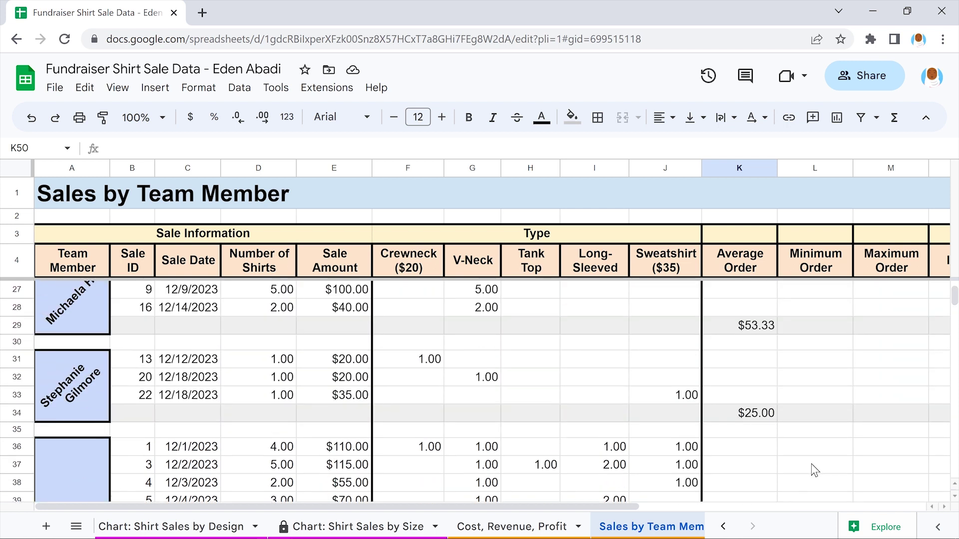
scroll(814, 469, "up", 6)
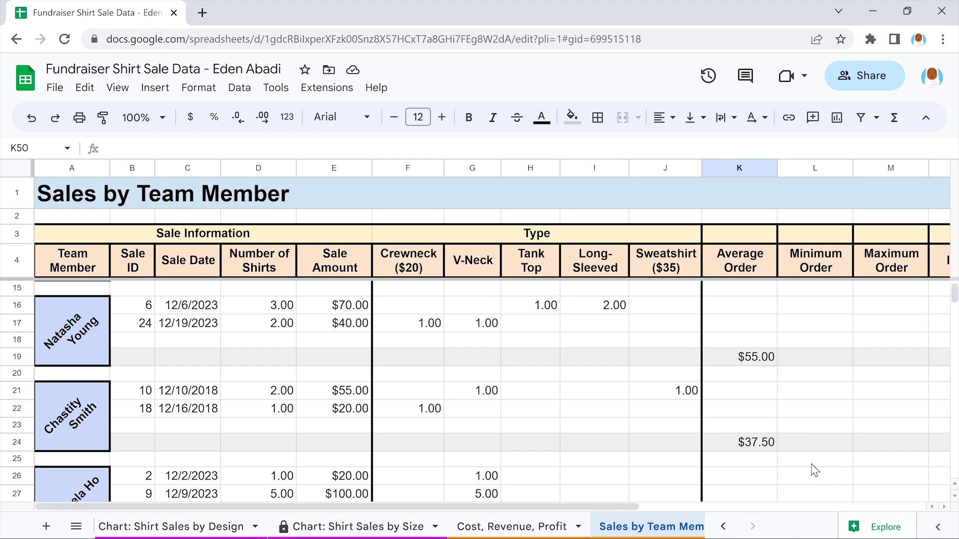
scroll(814, 470, "up", 1)
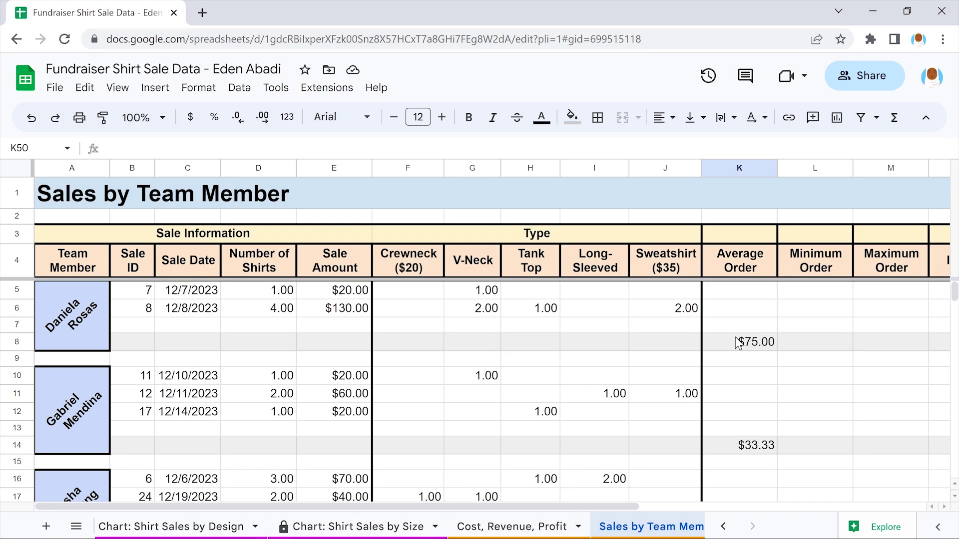
Fill the top $75.00 average order in K8 yellow
left_click(738, 343)
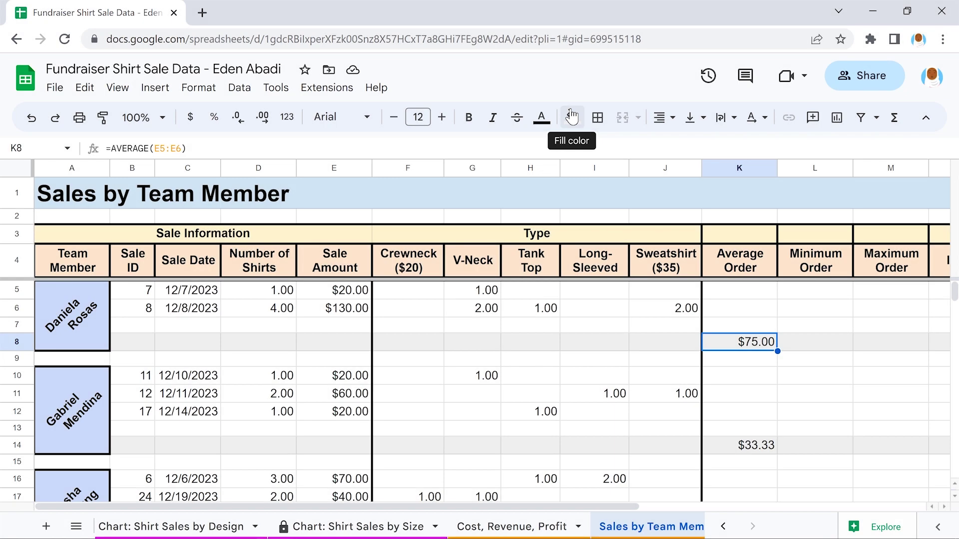
left_click(572, 117)
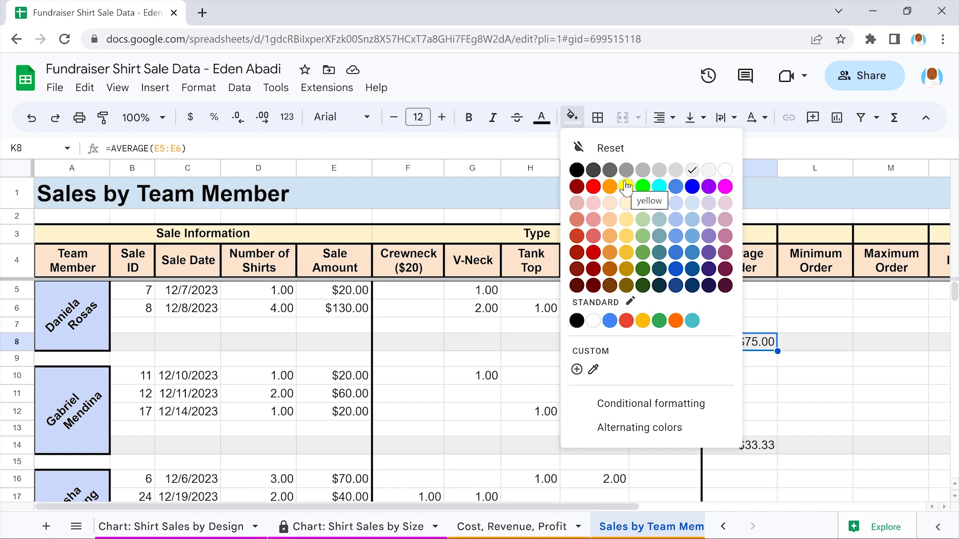
left_click(626, 187)
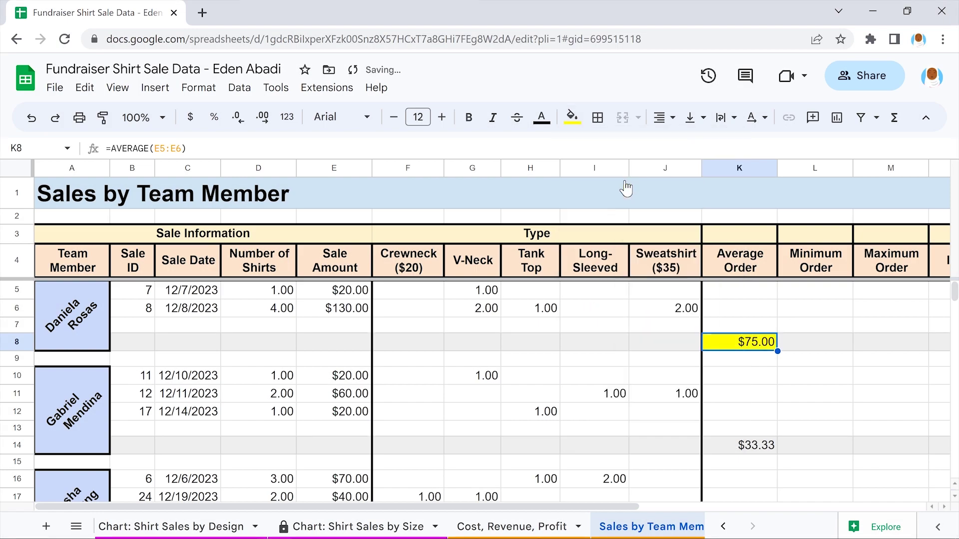
left_click(737, 357)
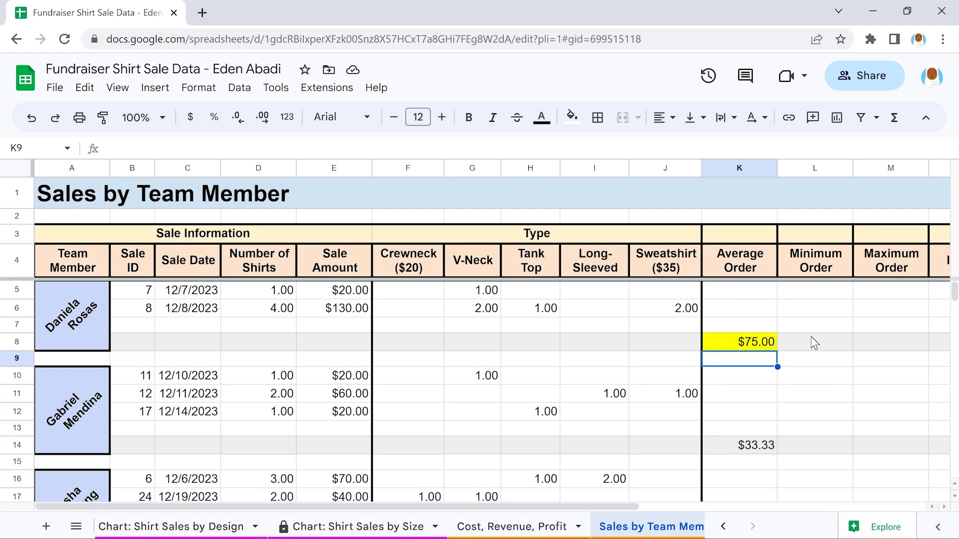
Enter =MIN(E5:E6) in L8 for the first member's $20.00 minimum order
left_click(814, 342)
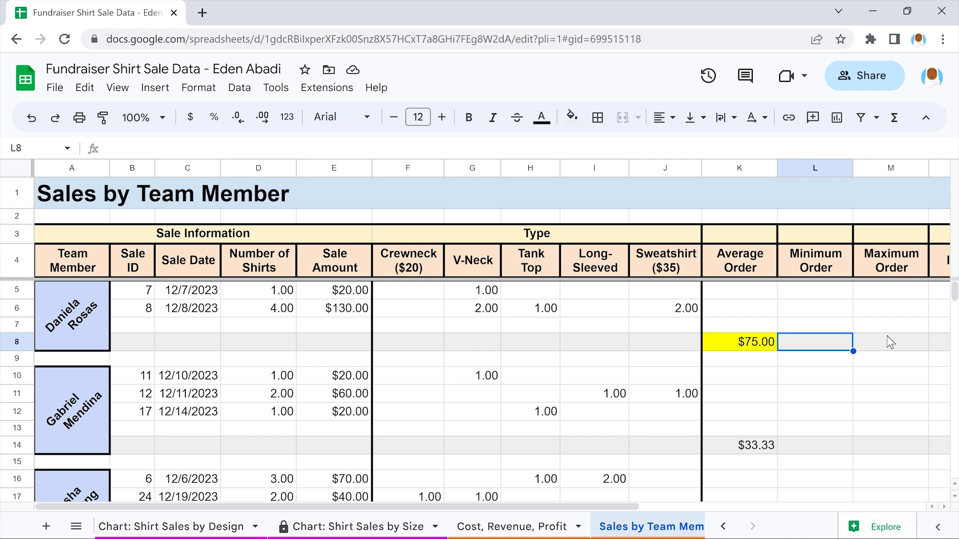
type("=")
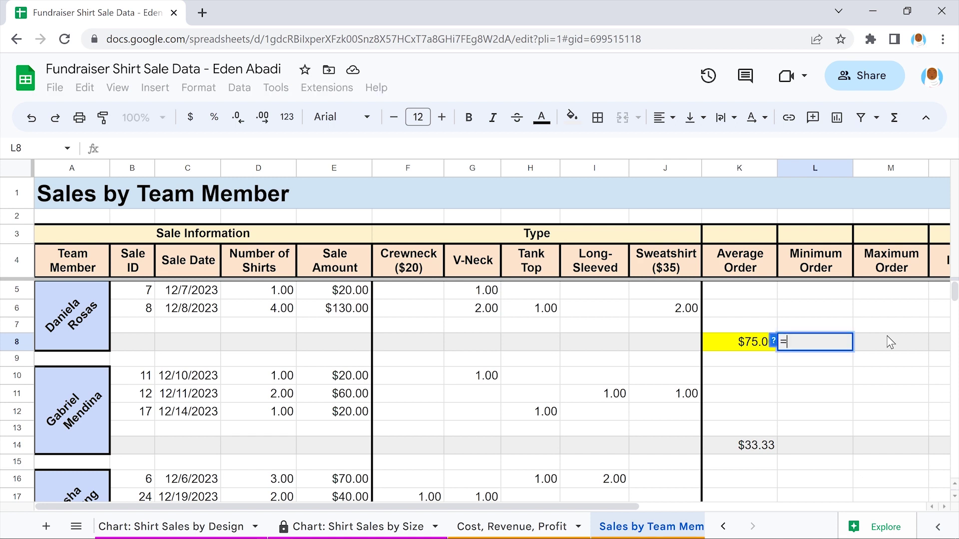
type("Min")
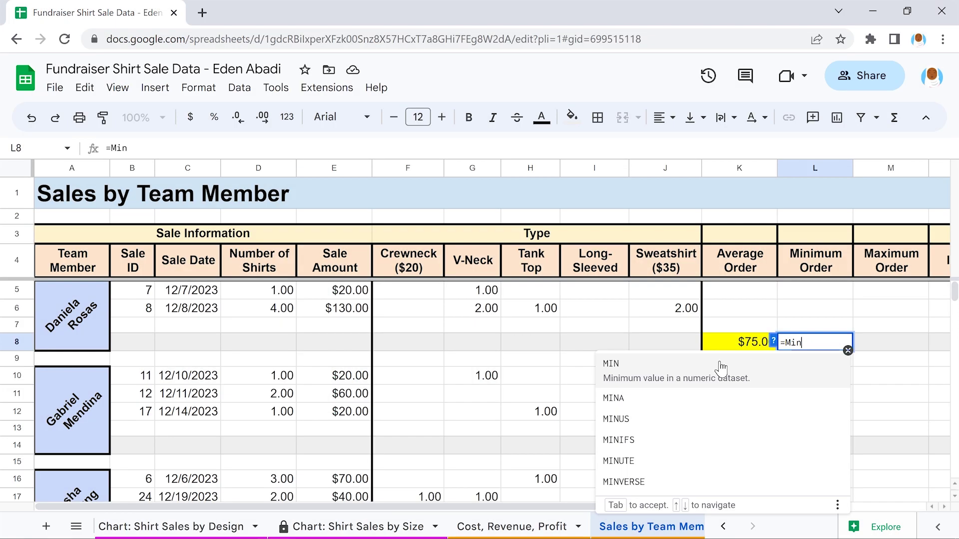
left_click(721, 368)
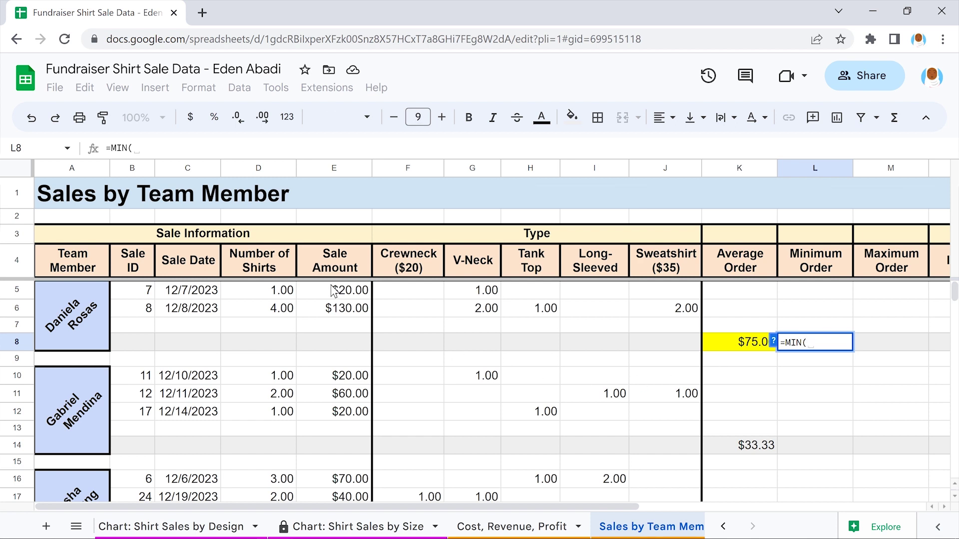
left_click_drag(334, 292, 333, 309)
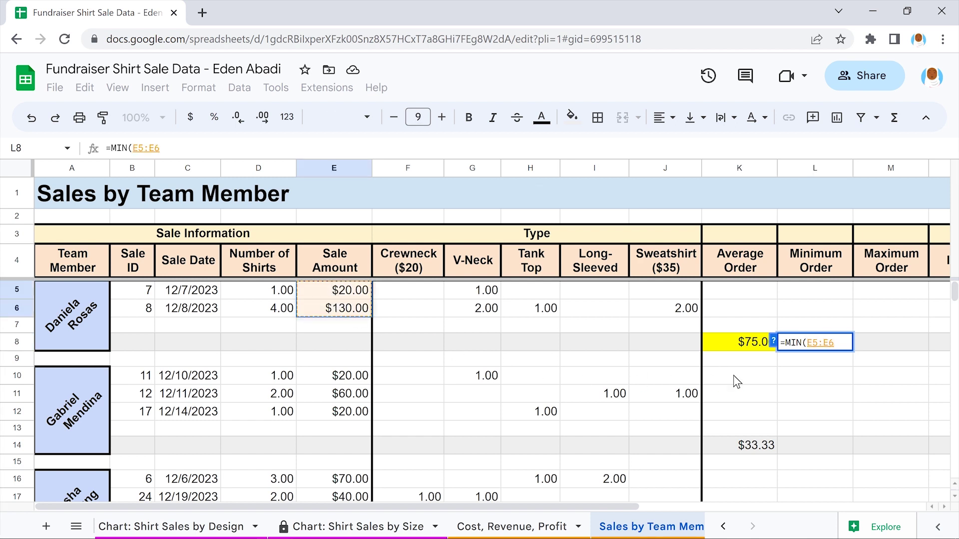
type(")")
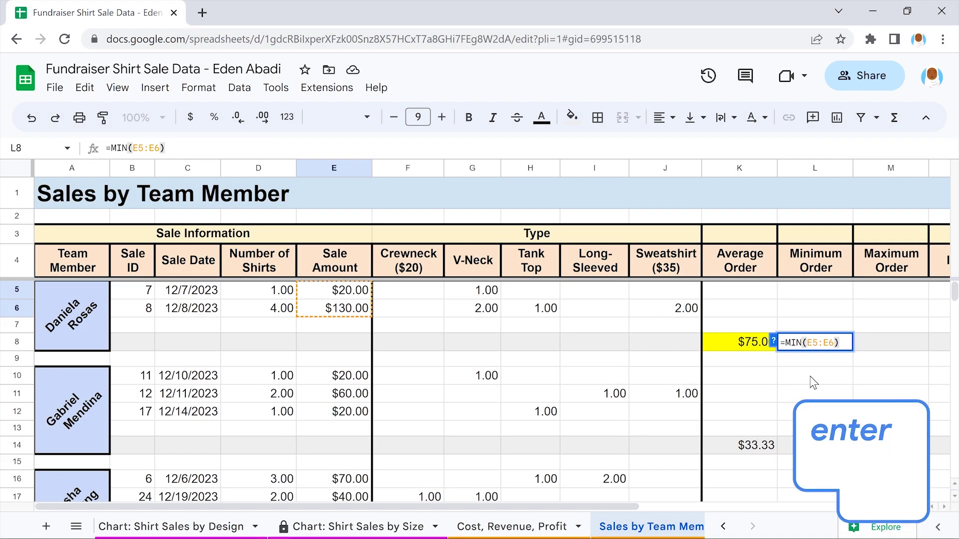
key("Return")
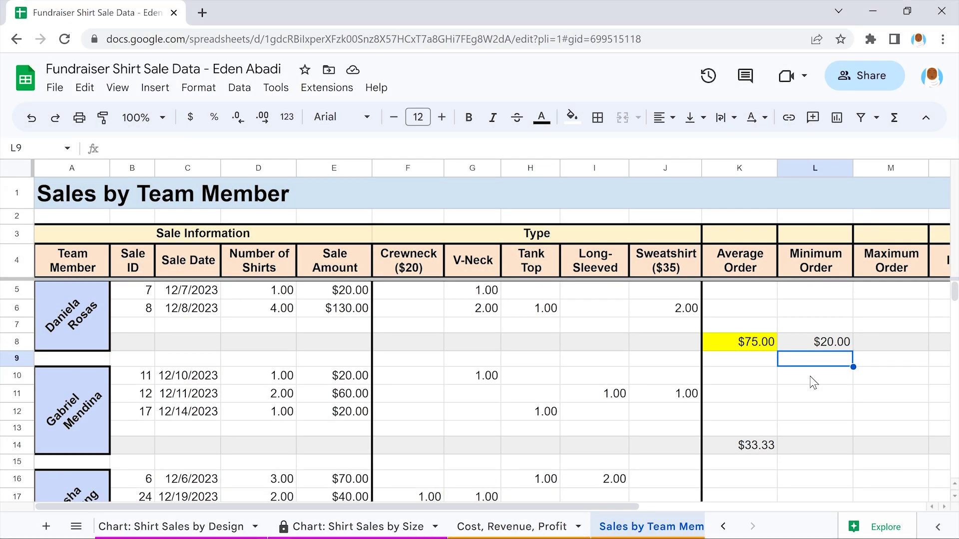
Enter MIN formulas in L14 (E10:E12), L19 (E16:E17) and the remaining blocks through Online's L49
left_click(814, 446)
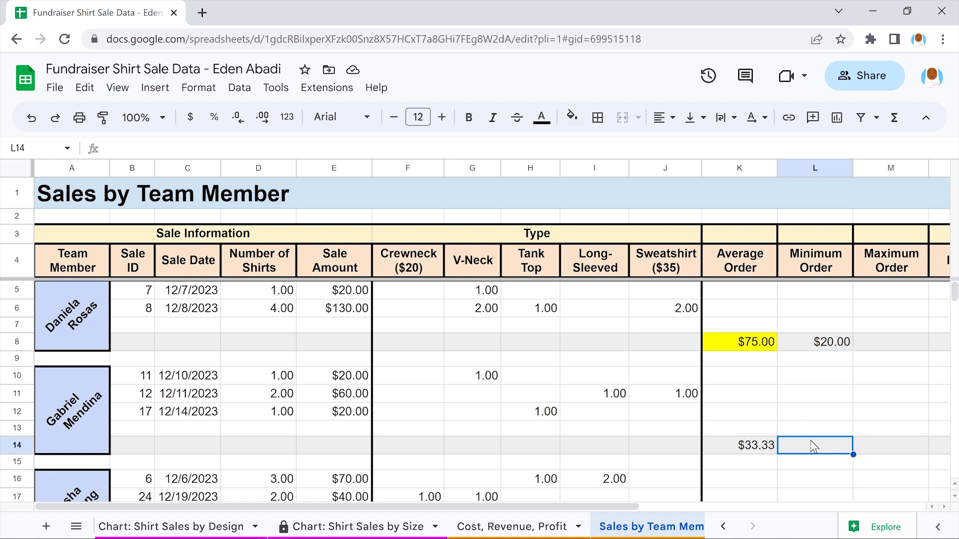
type("=")
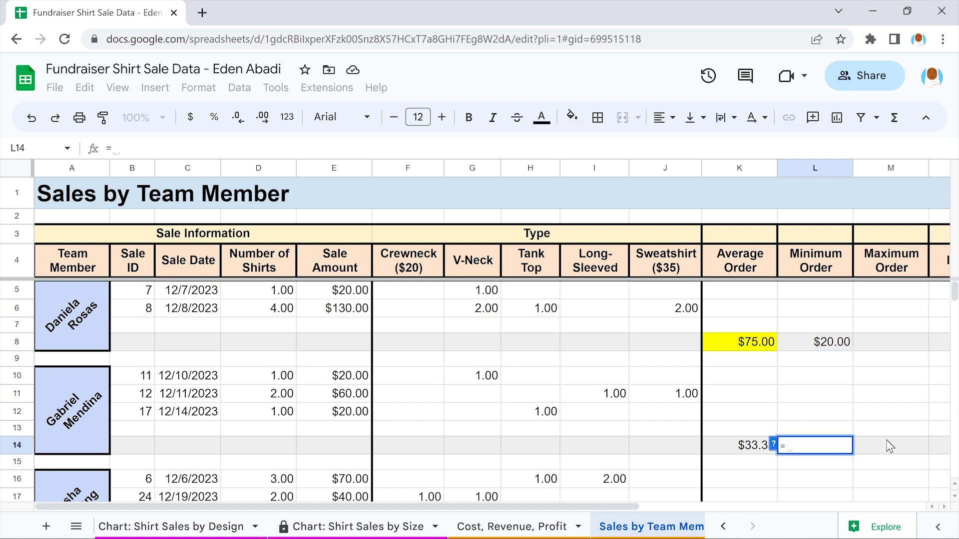
type("MIN(E10:E12)")
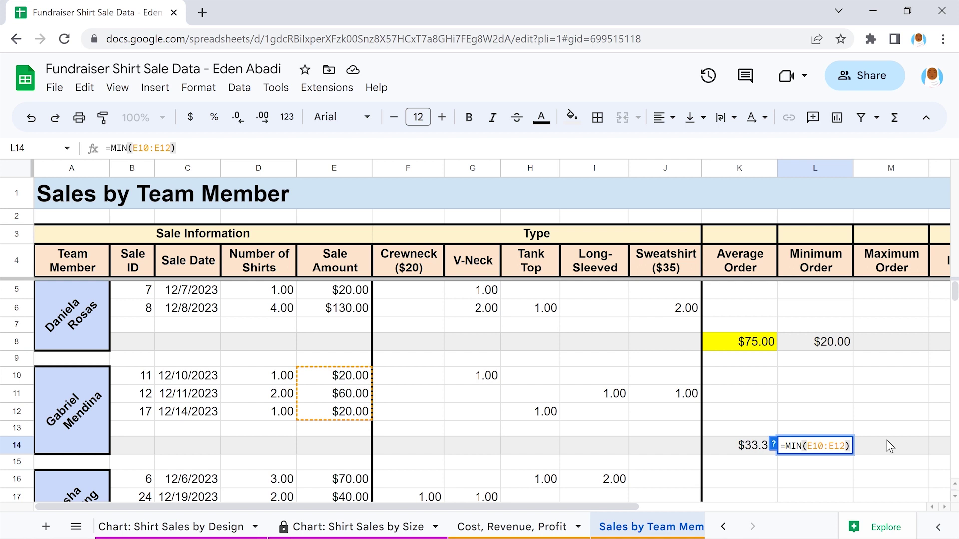
key("Return")
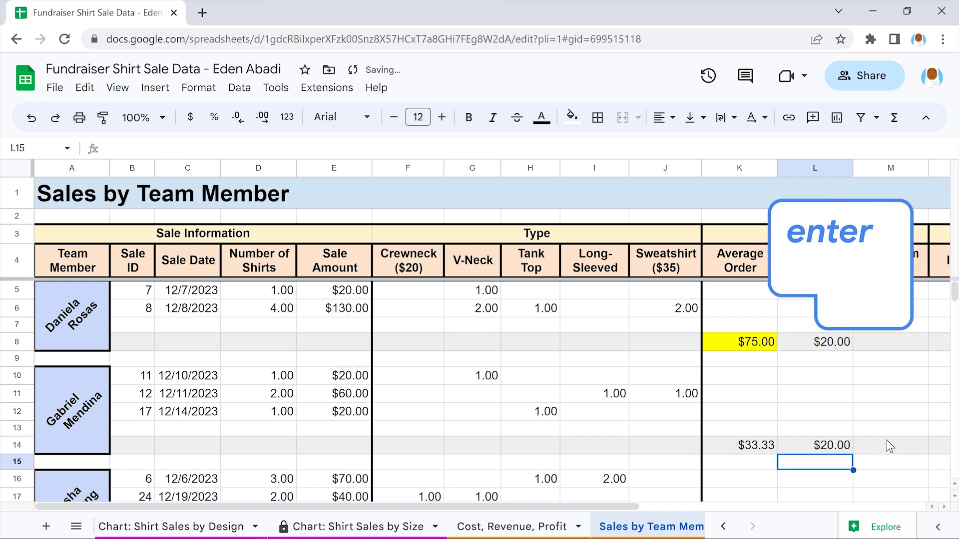
scroll(890, 446, "down", 5)
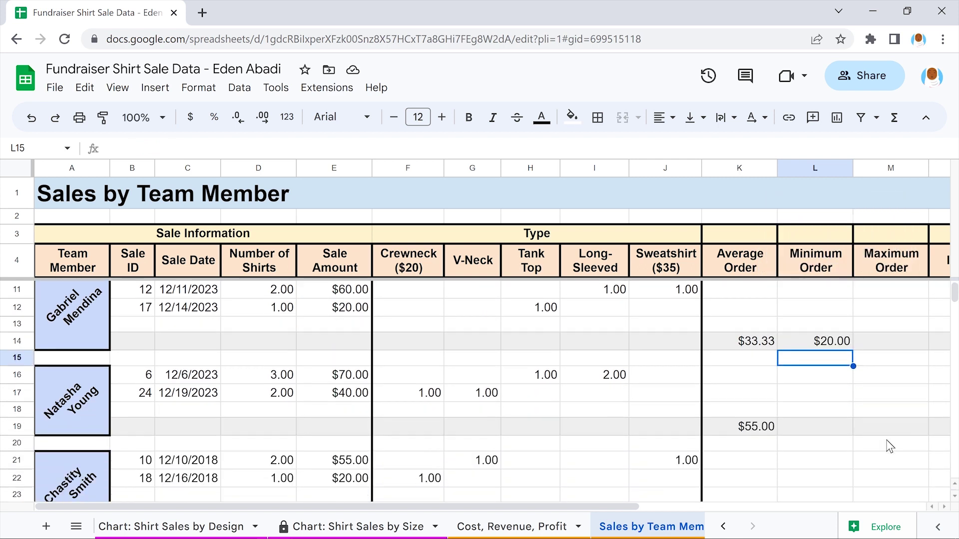
left_click(812, 375)
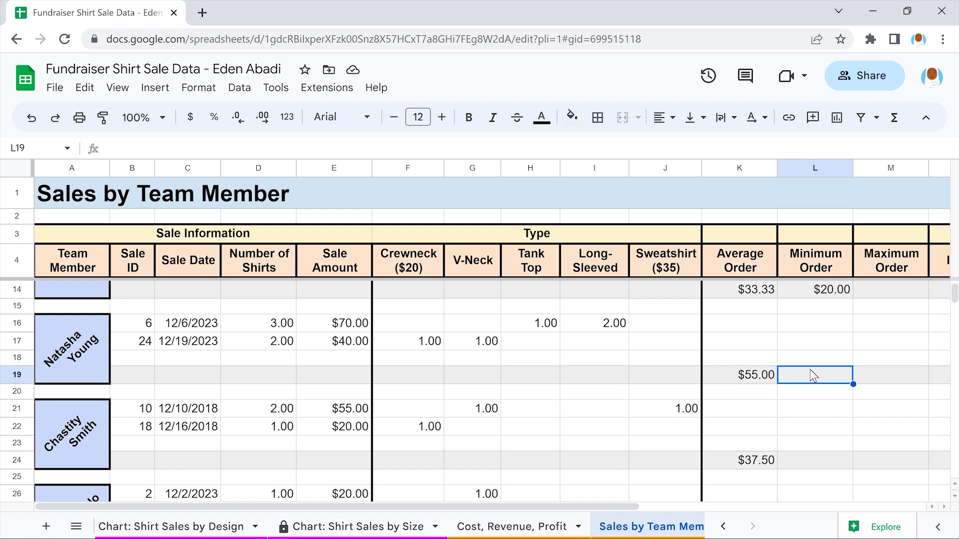
type("=MIN(E16:E17)")
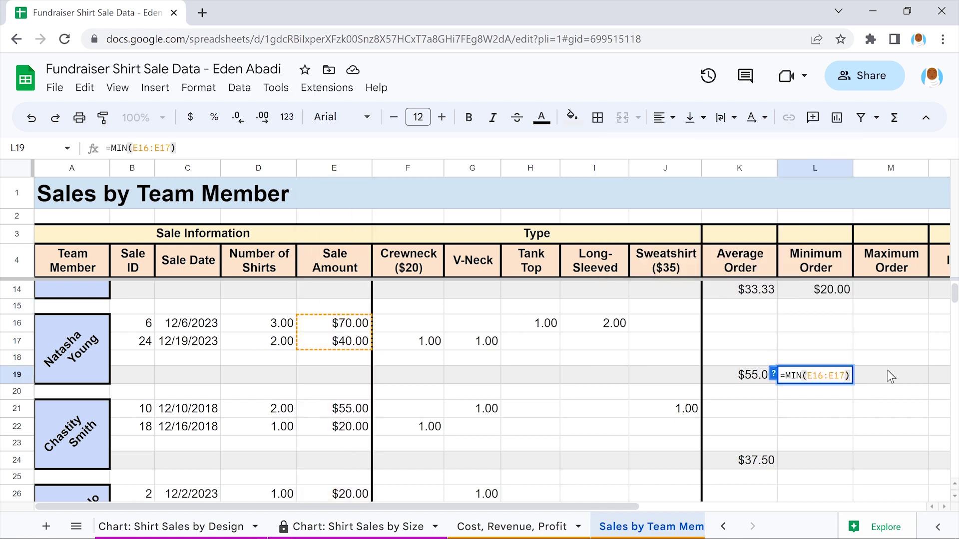
key("Return")
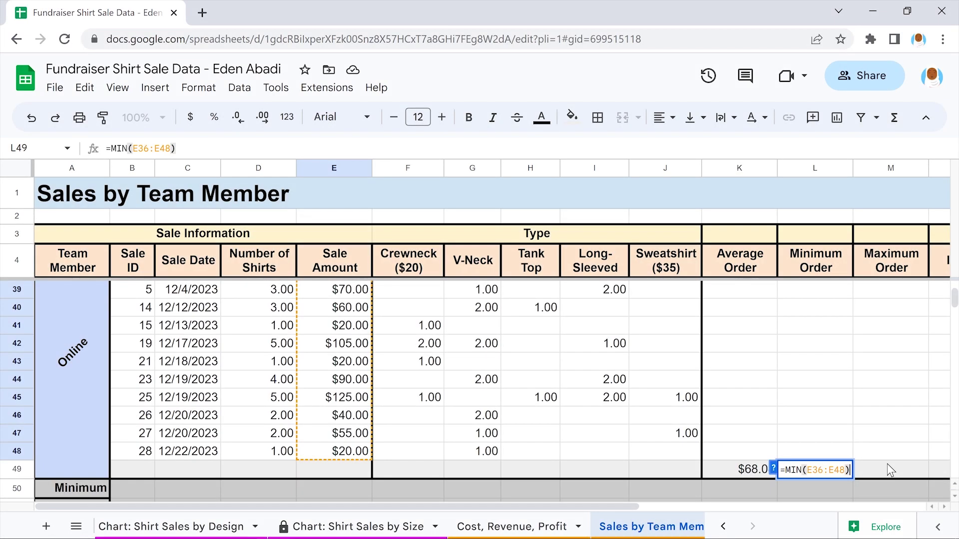
key("Return")
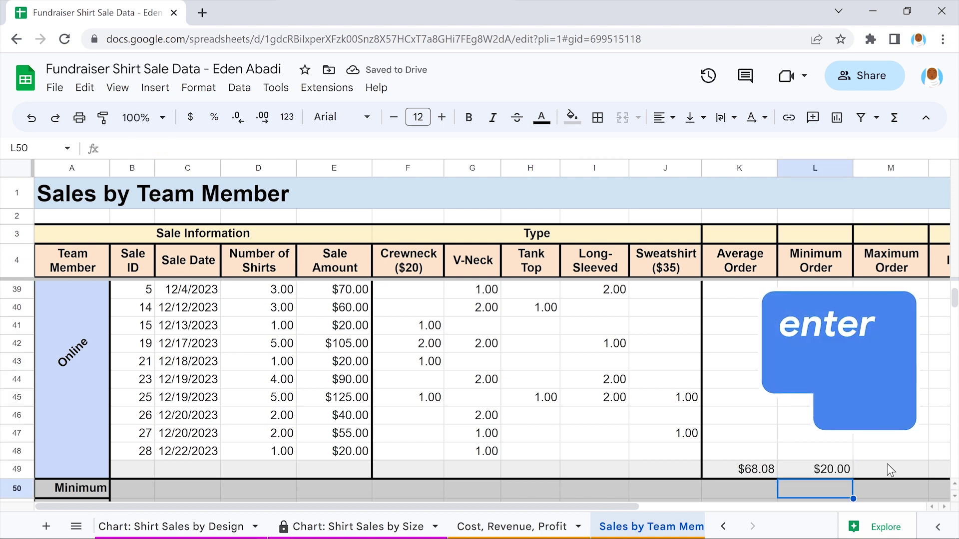
scroll(887, 464, "up", 6)
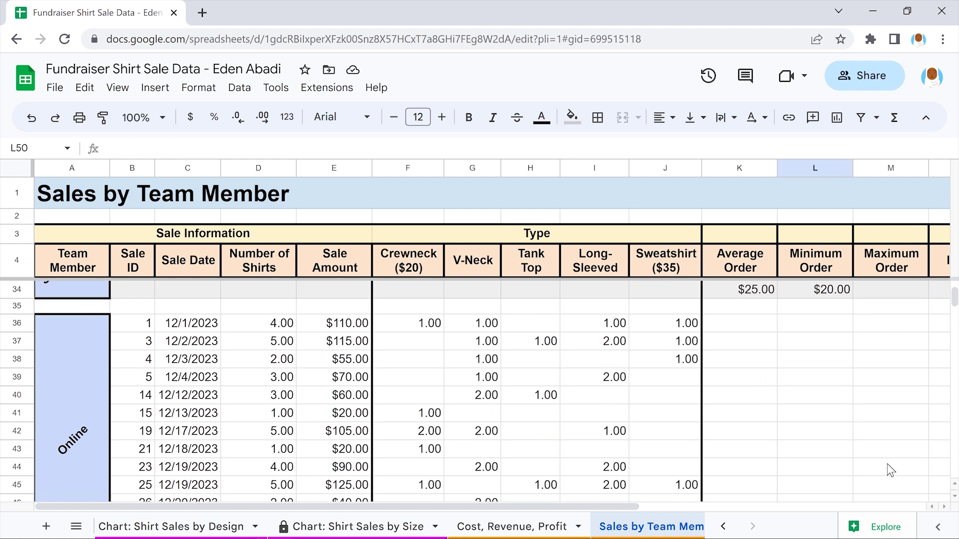
scroll(888, 464, "up", 6)
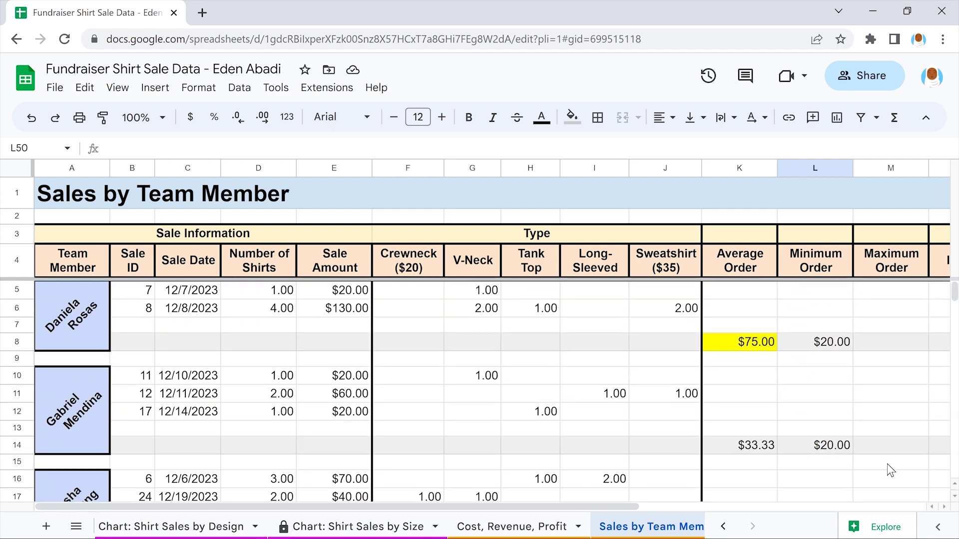
scroll(891, 470, "down", 3)
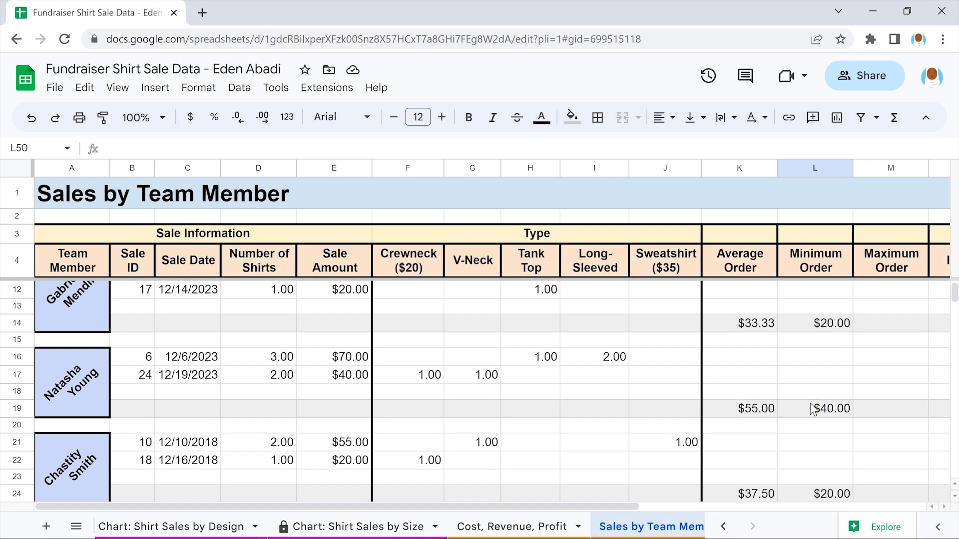
Fill the highest minimum order, $40.00 in L19, yellow
left_click(812, 408)
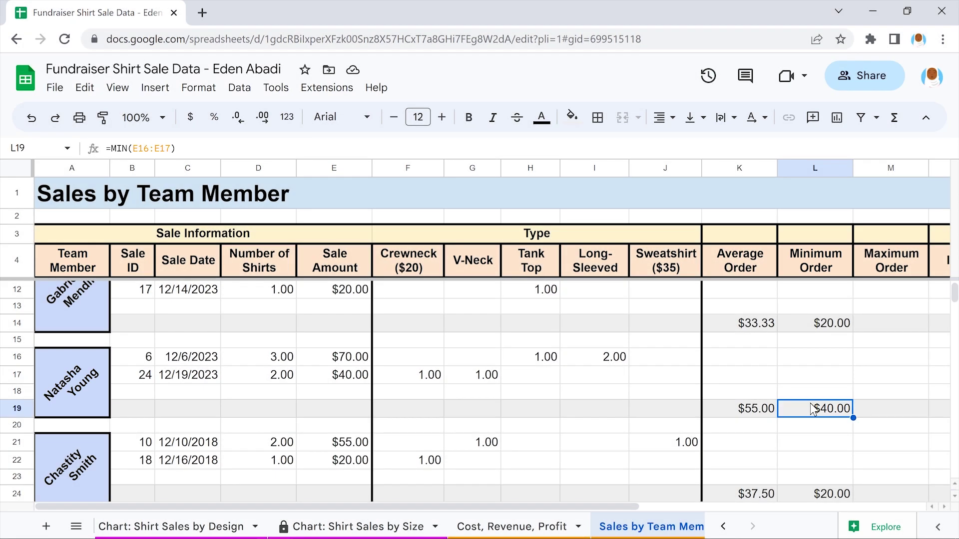
left_click(579, 121)
left_click(626, 187)
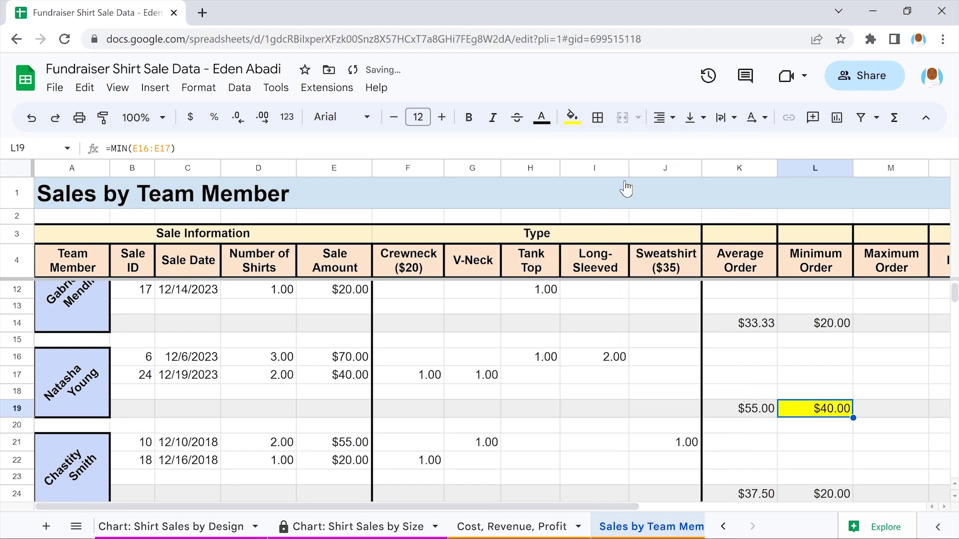
left_click(812, 424)
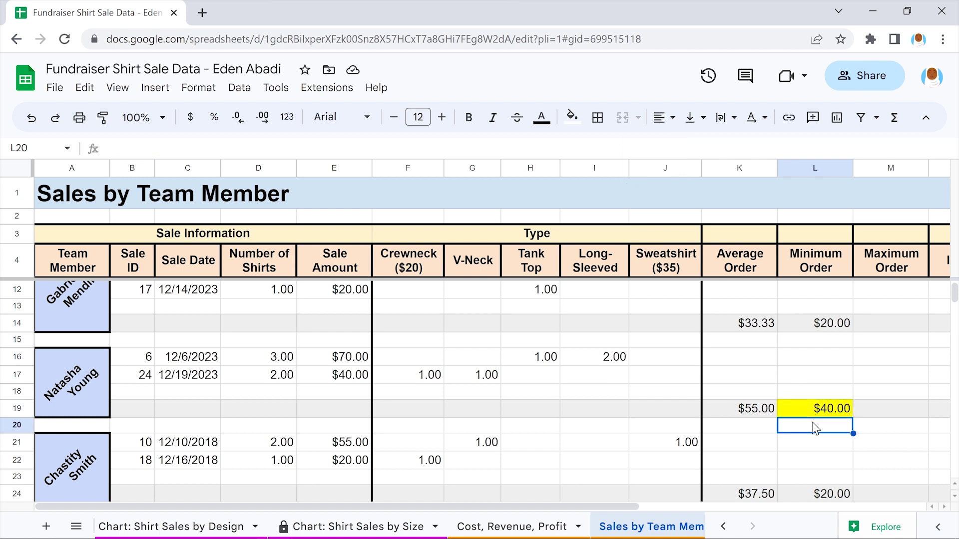
scroll(812, 425, "up", 5)
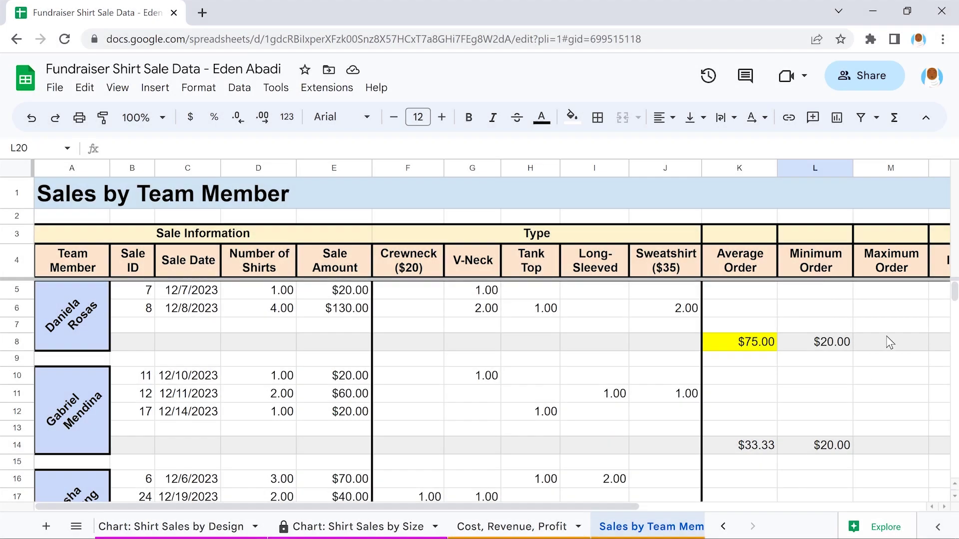
Enter =MAX(E5:E6) in M8 for the first member's $130.00 maximum order
left_click(889, 342)
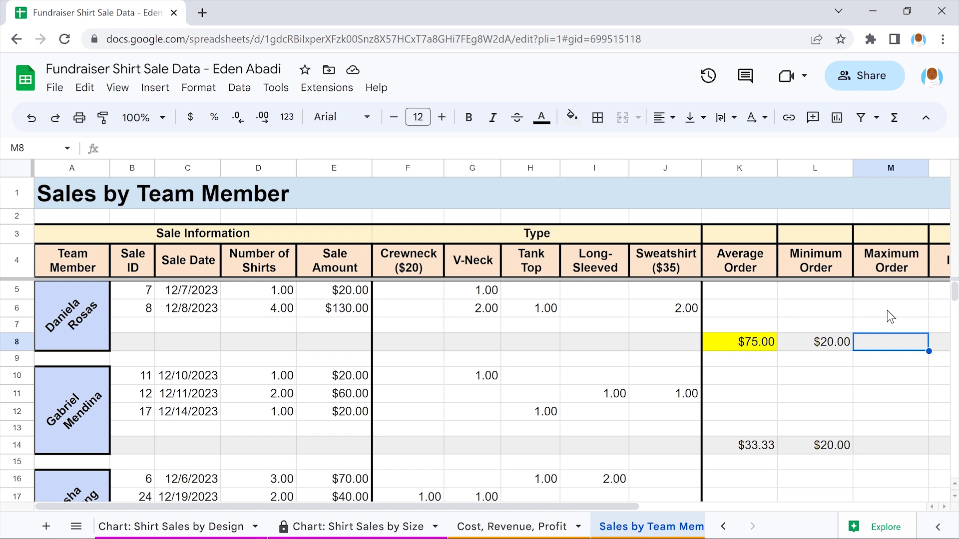
type("=Max")
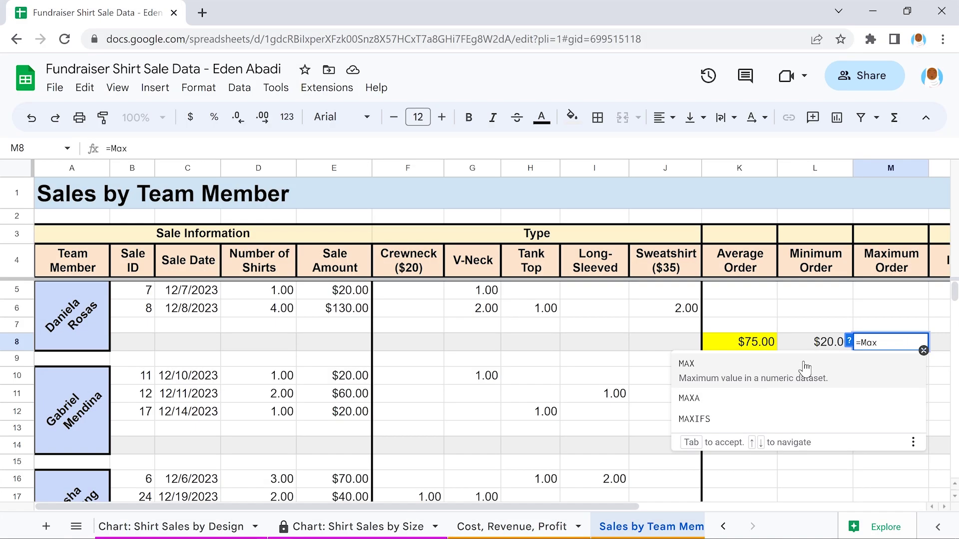
left_click(805, 369)
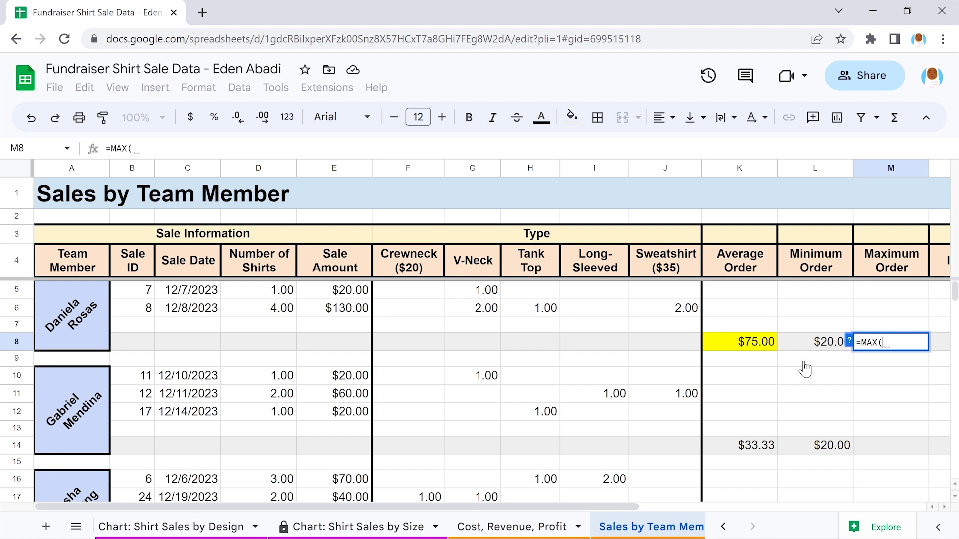
left_click(334, 295)
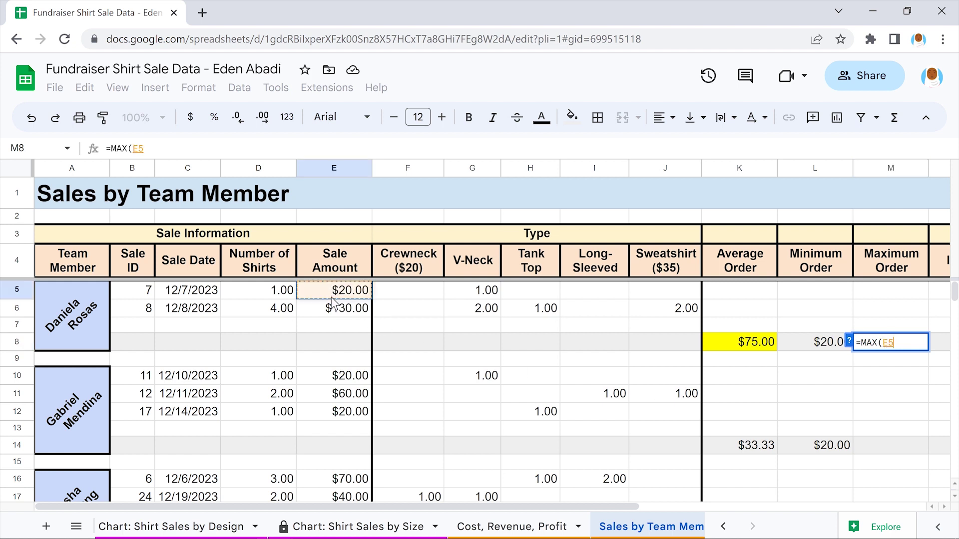
left_click_drag(334, 298, 334, 309)
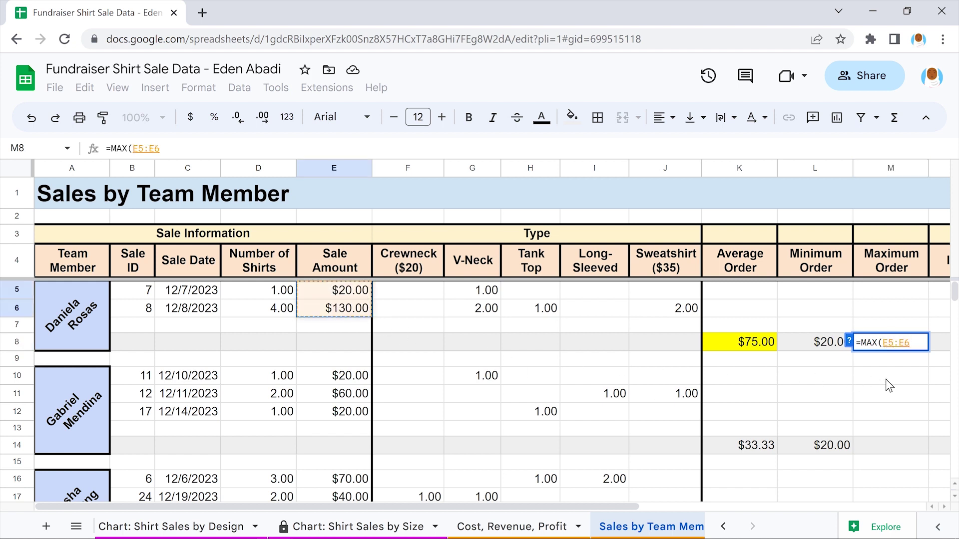
type(")")
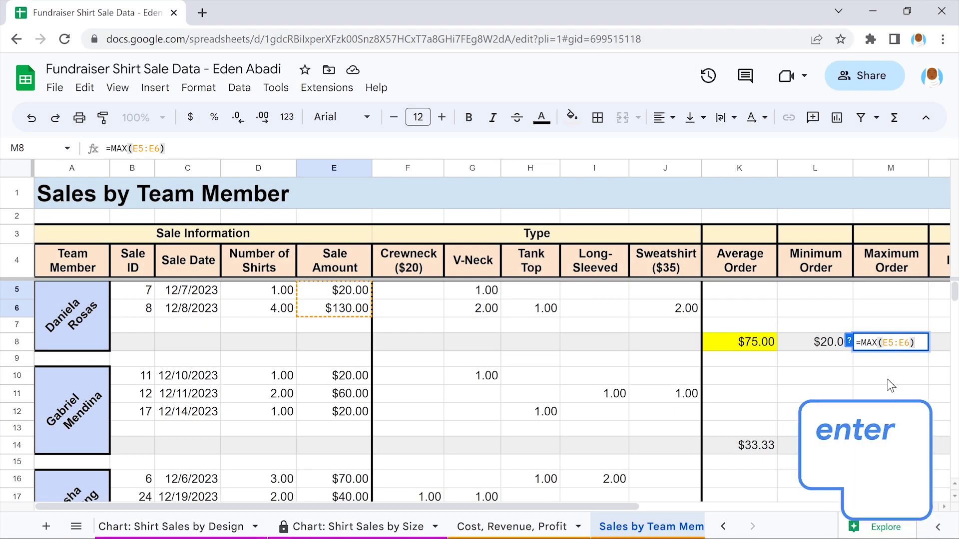
key("Return")
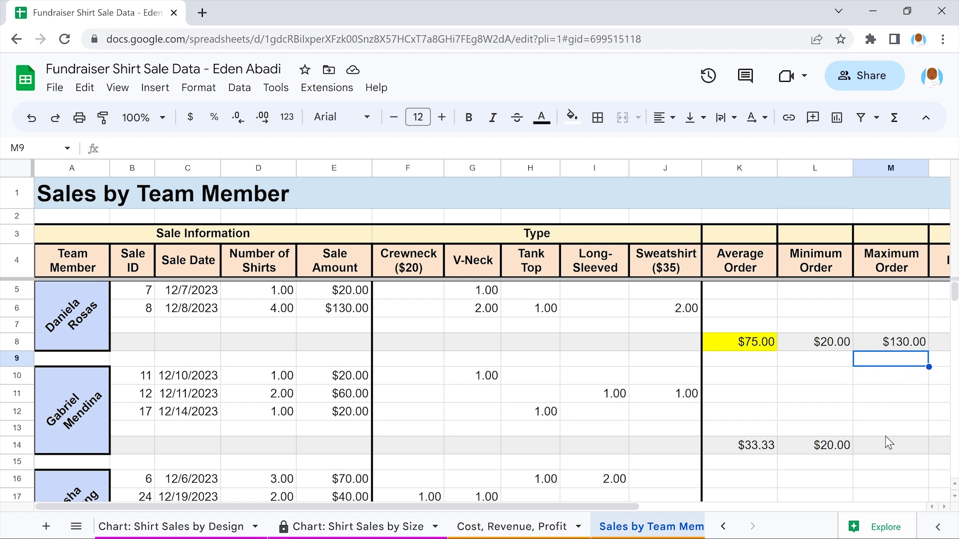
Enter =MAX(E10:E12) in M14 for the second member's maximum order
left_click(888, 447)
type("=")
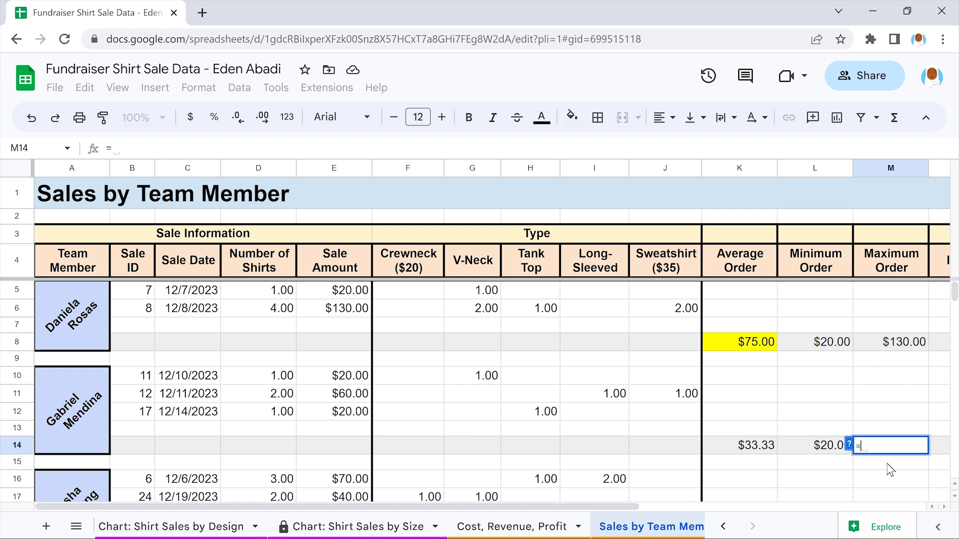
type("MAX(E10:E12)")
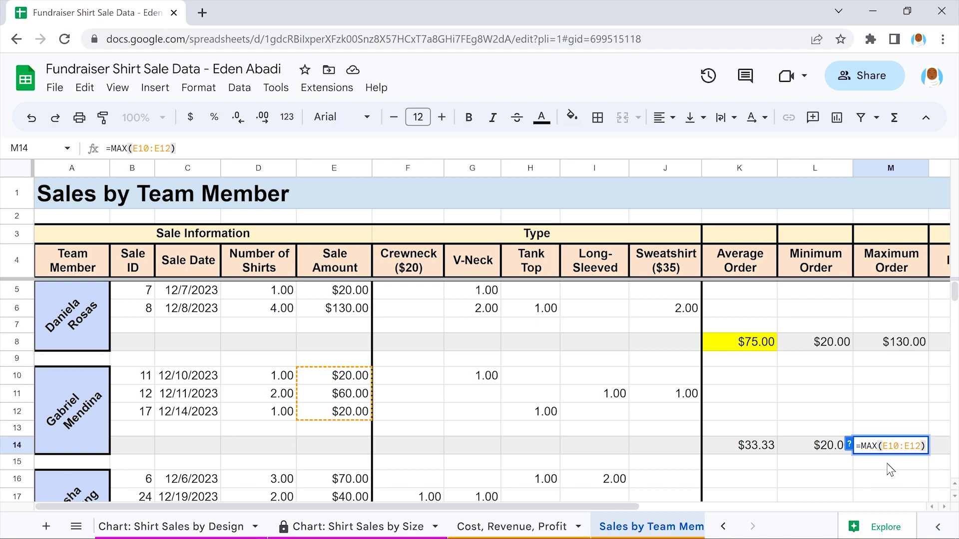
key("Return")
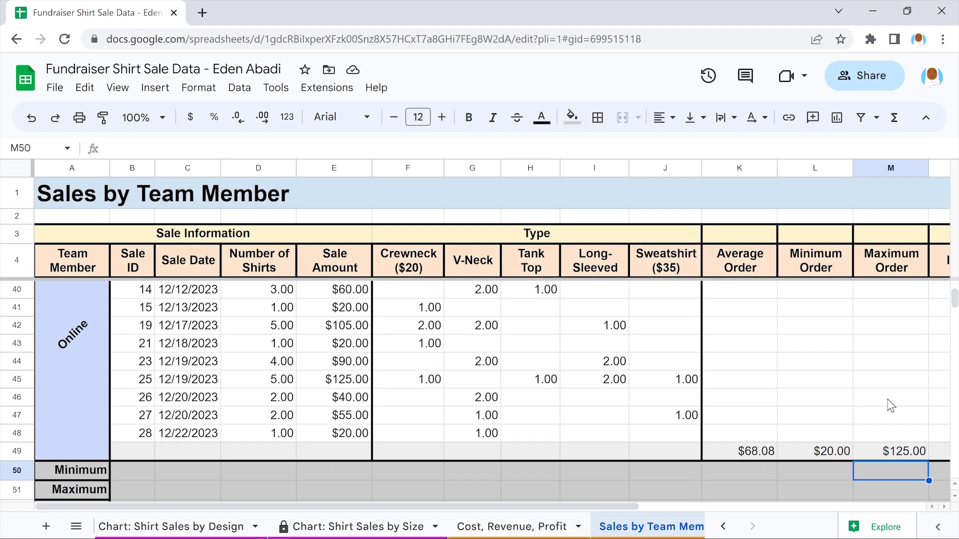
scroll(890, 406, "up", 6)
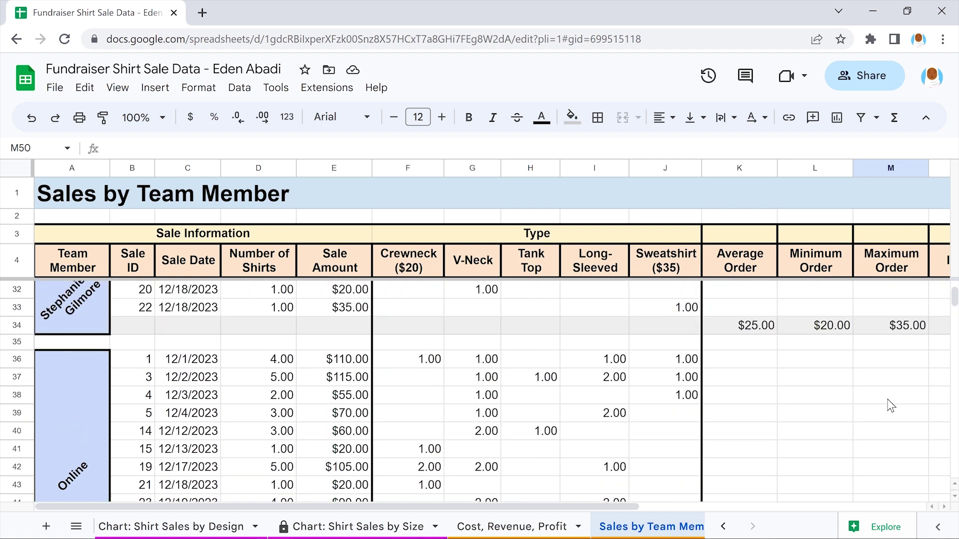
scroll(890, 406, "up", 5)
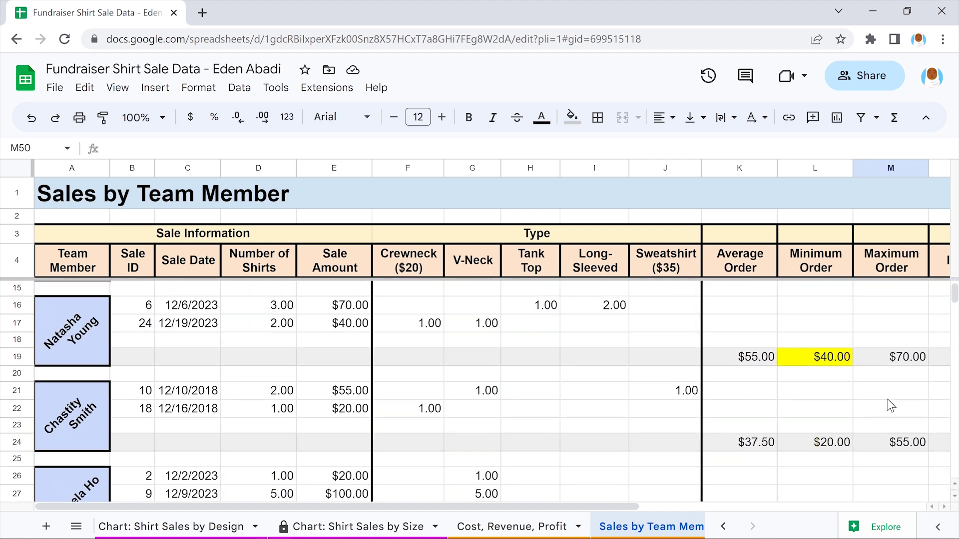
scroll(890, 406, "up", 2)
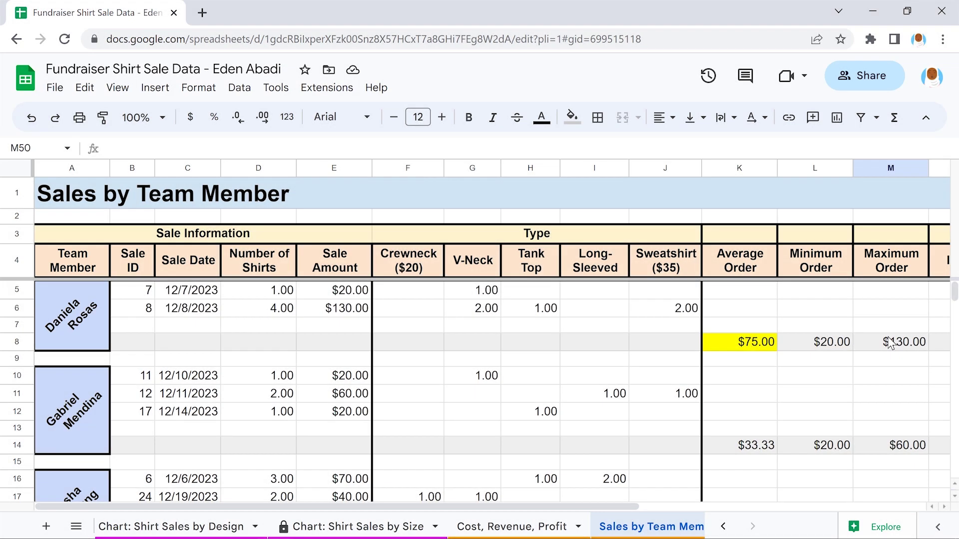
Fill the top $130.00 maximum order in M8 yellow and bring rows 50–52 into view
left_click(889, 343)
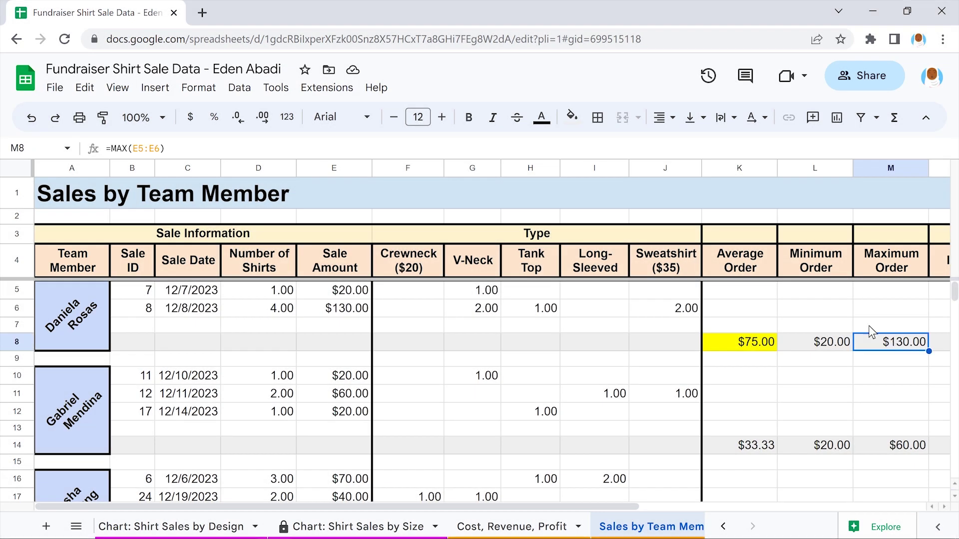
left_click(573, 118)
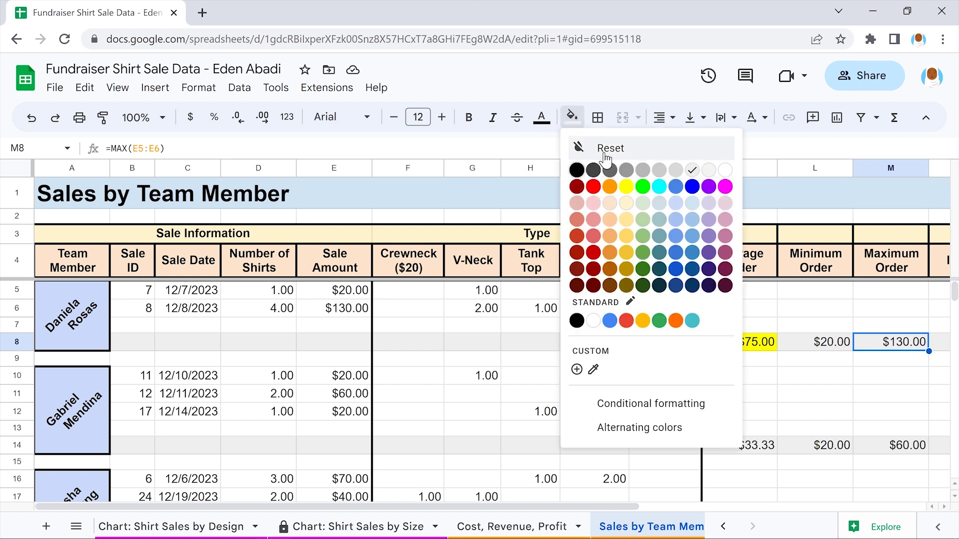
left_click(626, 186)
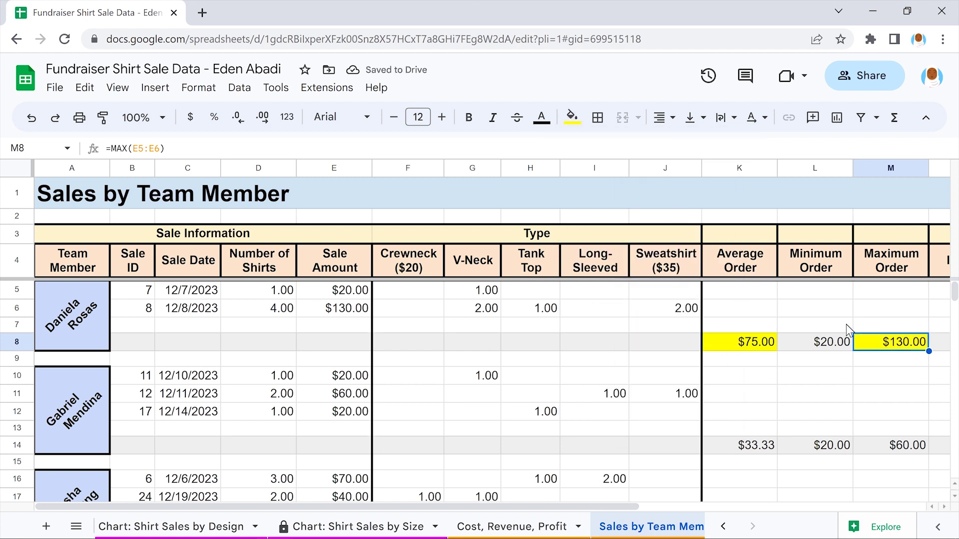
left_click(889, 357)
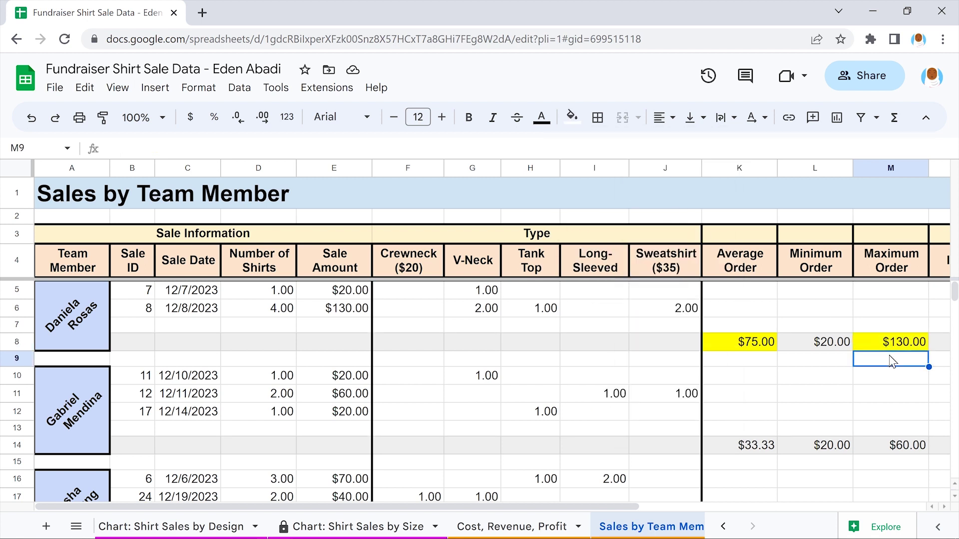
scroll(889, 358, "down", 8)
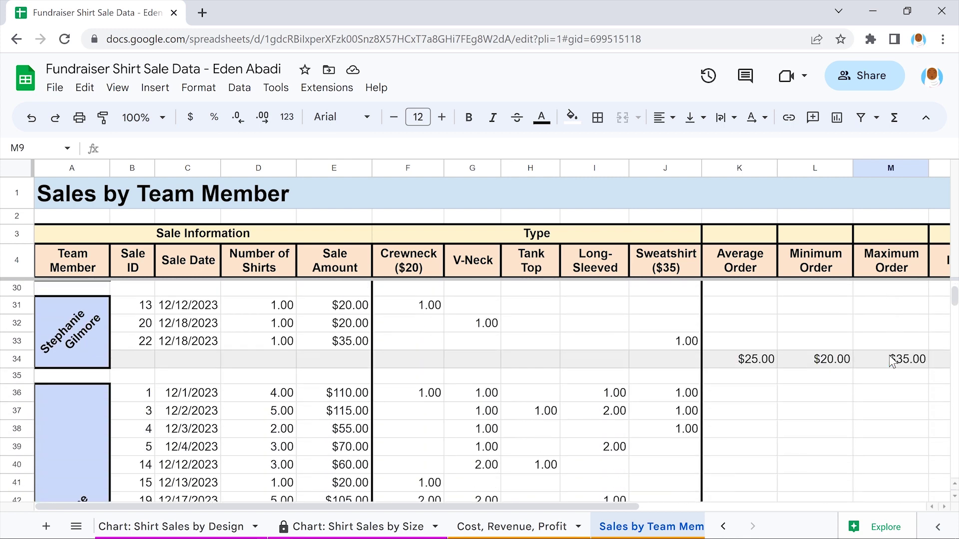
scroll(890, 356, "down", 5)
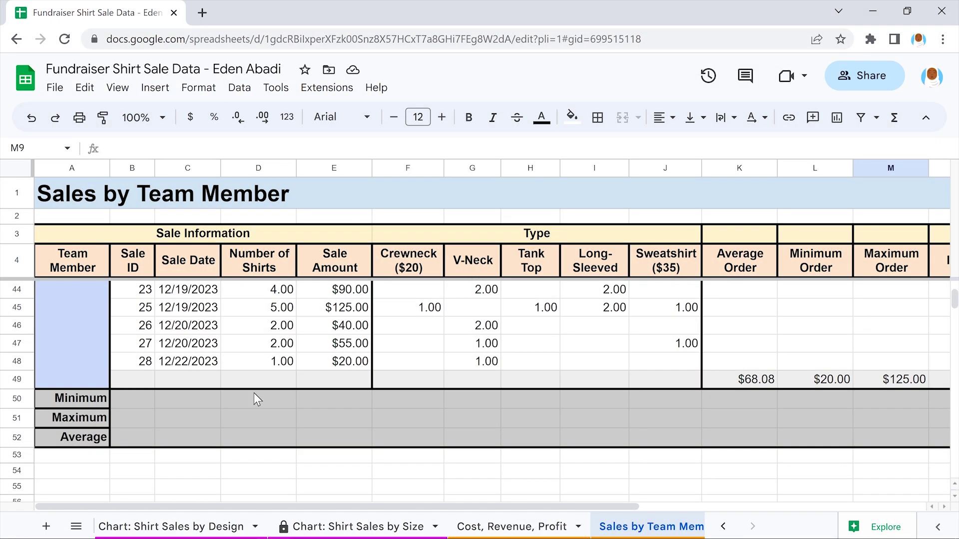
Enter =MIN(D5:D48) in D50 for the lowest Number of Shirts
left_click(256, 400)
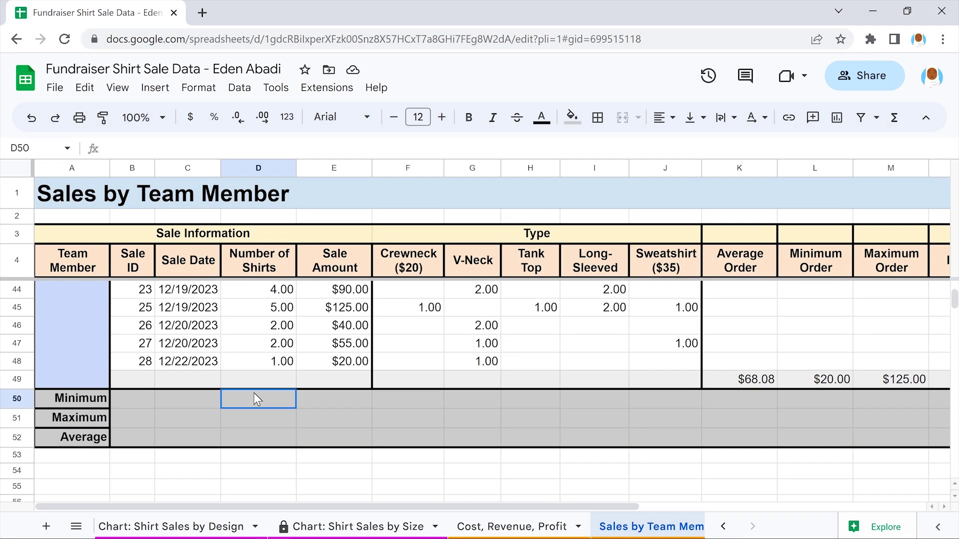
type("=MIN")
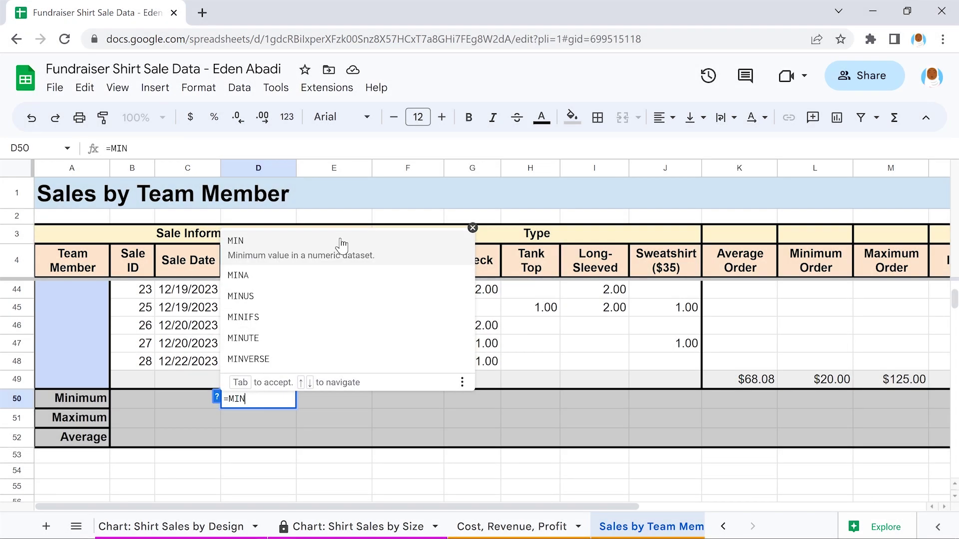
left_click(341, 243)
scroll(340, 238, "up", 1)
scroll(340, 238, "up", 7)
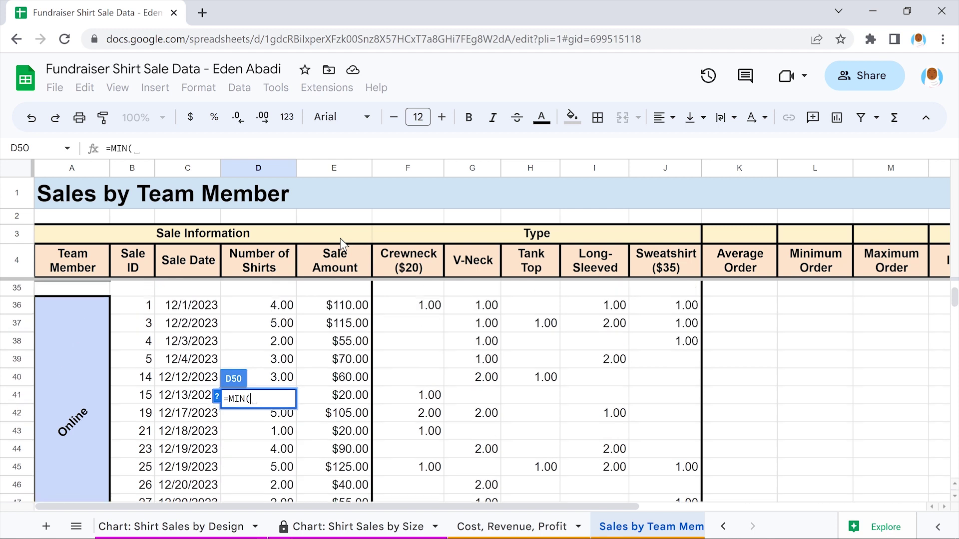
scroll(340, 238, "up", 5)
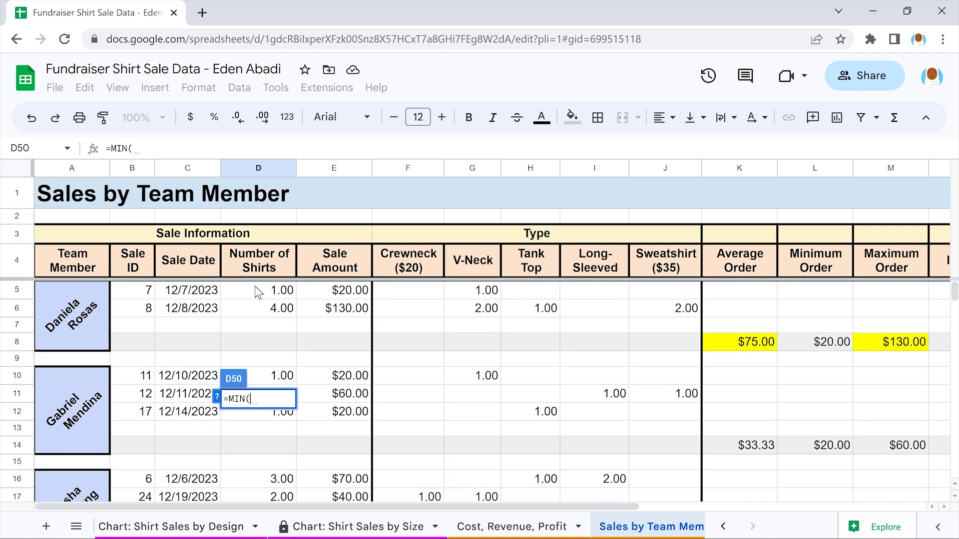
left_click_drag(256, 292, 256, 375)
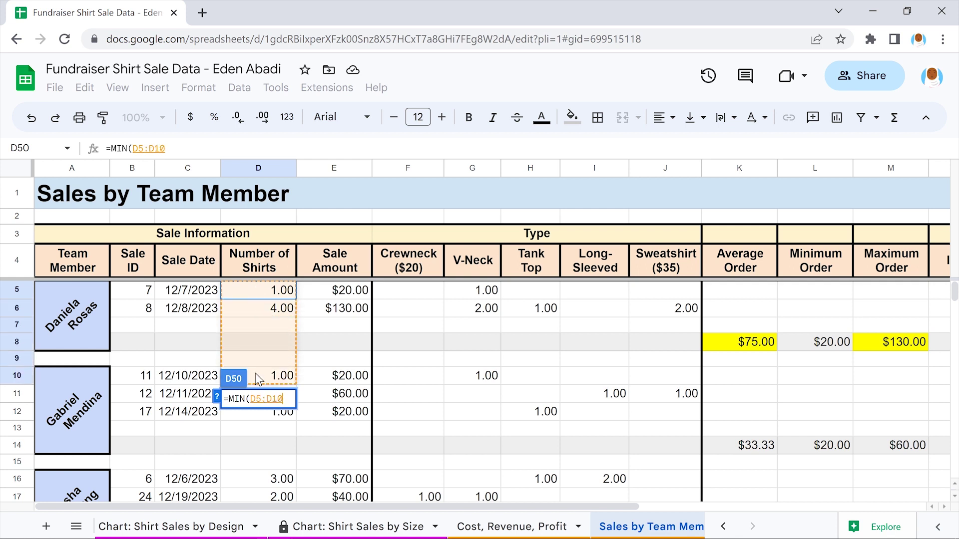
scroll(256, 376, "down", 2)
scroll(255, 375, "down", 8)
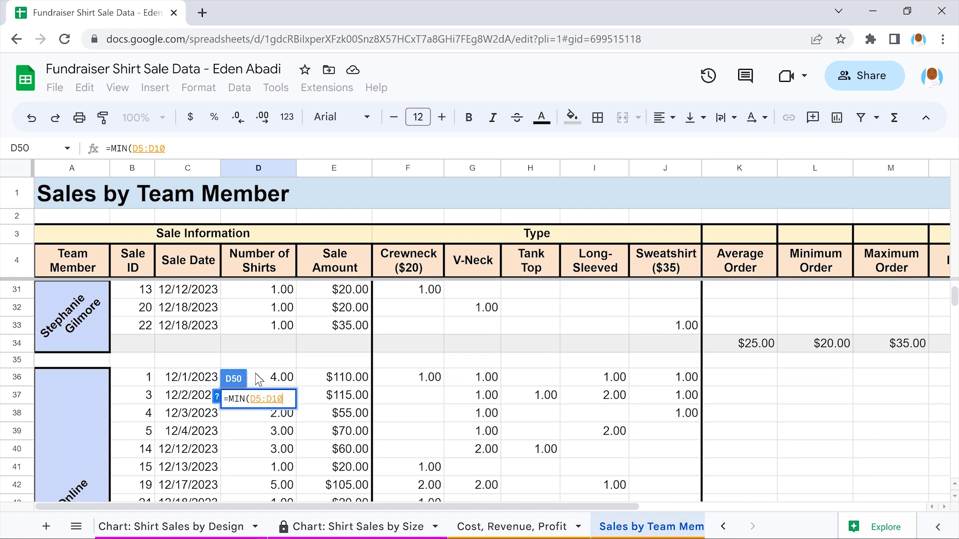
scroll(256, 375, "down", 3)
left_click(256, 370, "shift")
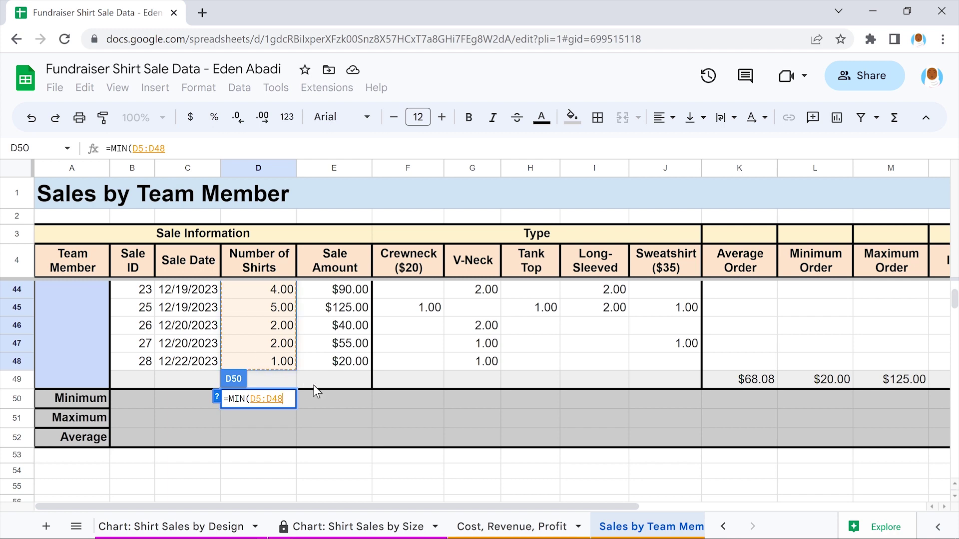
type(")")
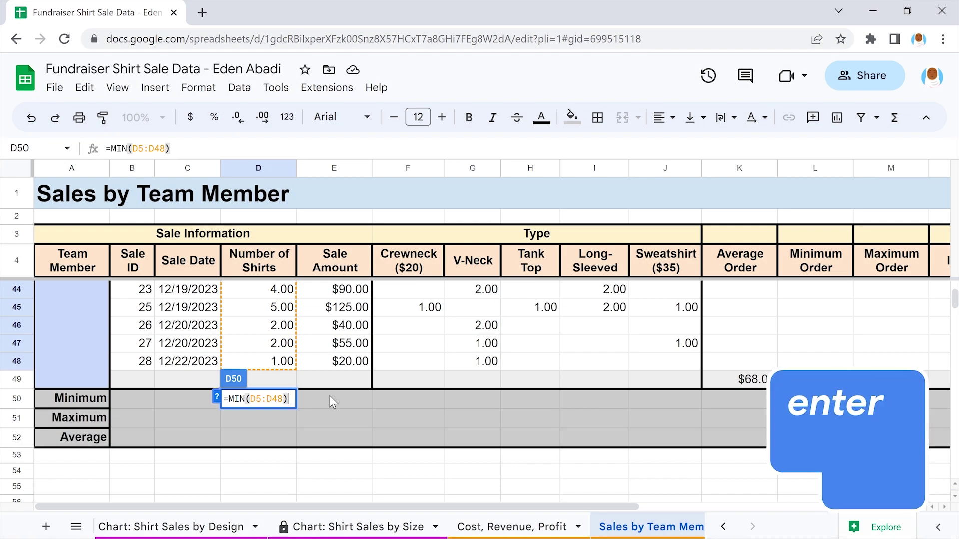
key("Return")
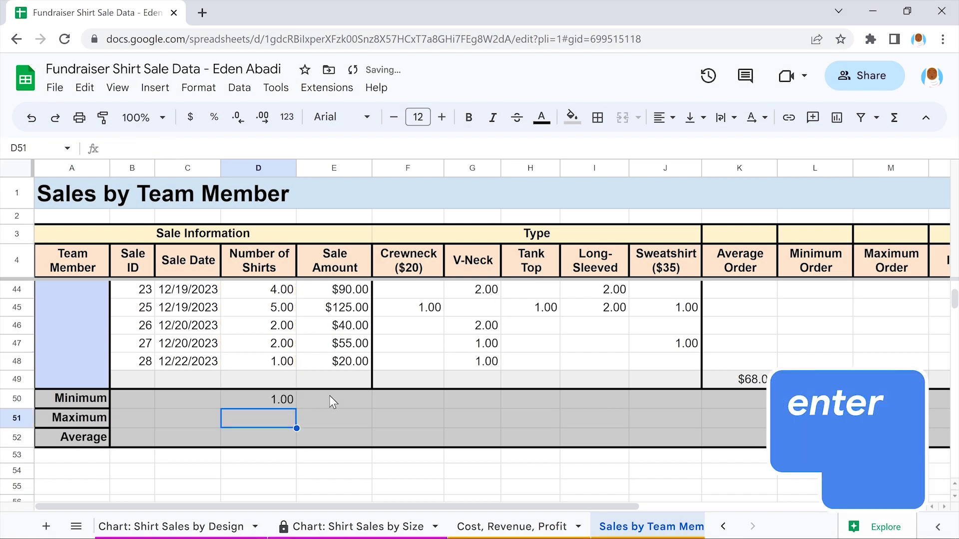
Copy D50's MIN formula across the Minimum row through M50
left_click(255, 394)
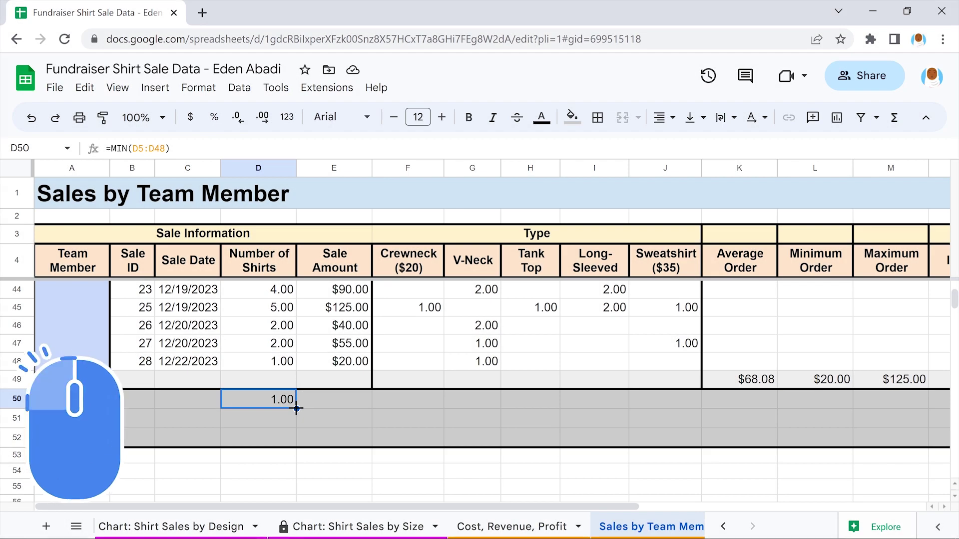
left_click_drag(297, 408, 925, 409)
left_click(889, 417)
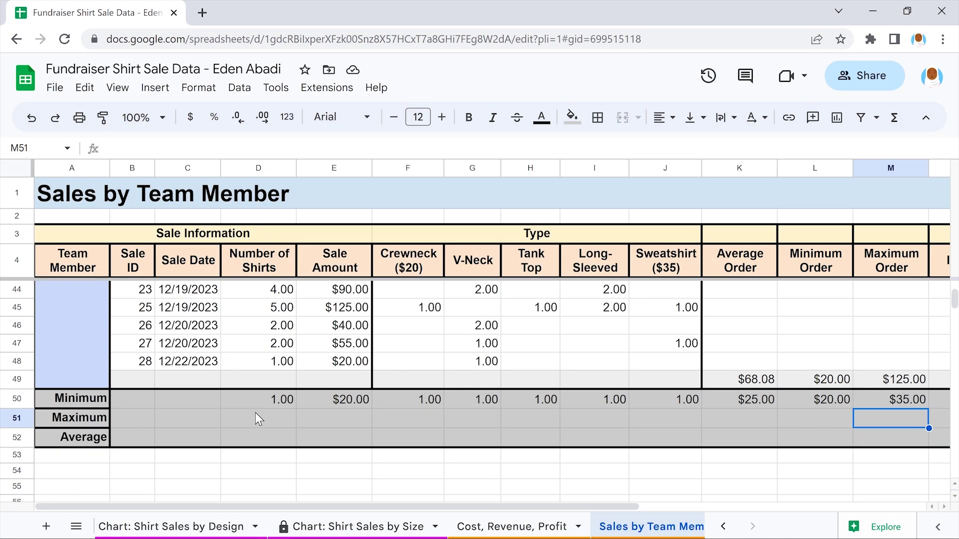
Enter =MAX(D5:D48) in D51 and copy it across the Maximum row to M51
left_click(256, 414)
type("=")
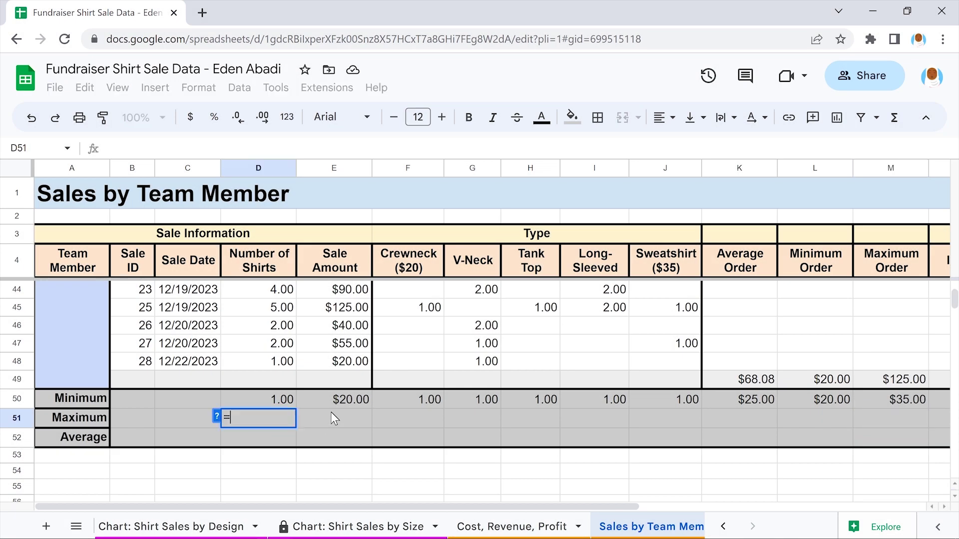
type("MAX(D5:D48)")
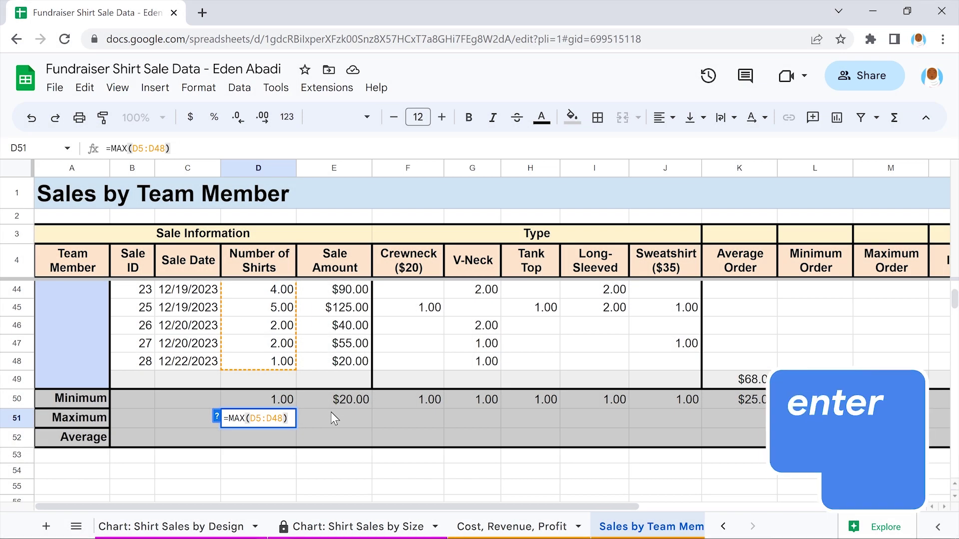
key("Return")
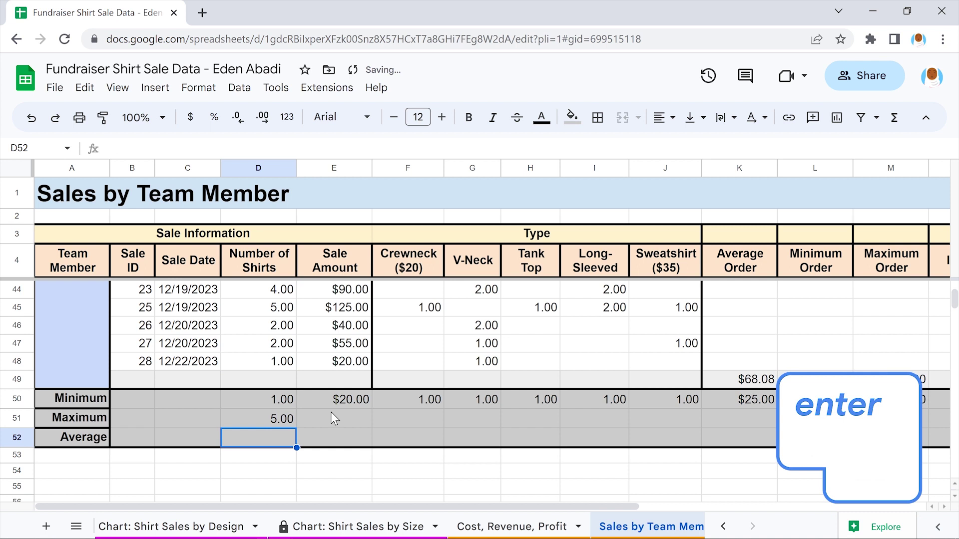
left_click(256, 414)
left_click_drag(296, 428, 924, 426)
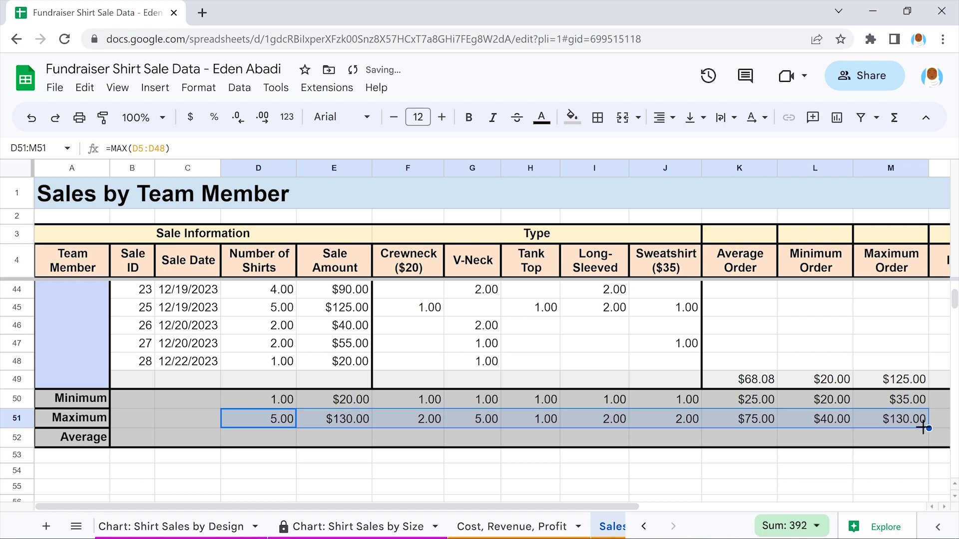
left_click(889, 438)
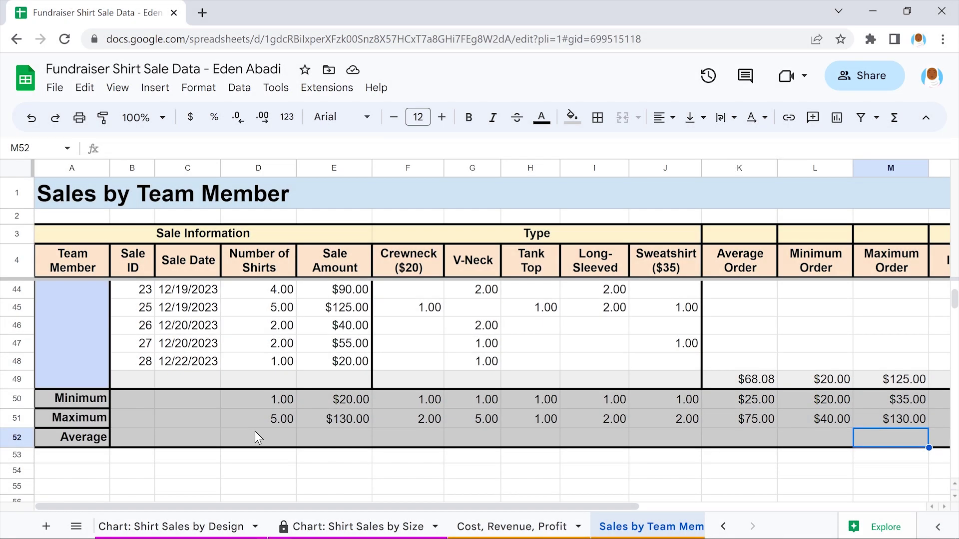
Enter =AVERAGE(D5:D48) in D52 and copy it across the Average row to M52
left_click(255, 432)
type("=AVERAG")
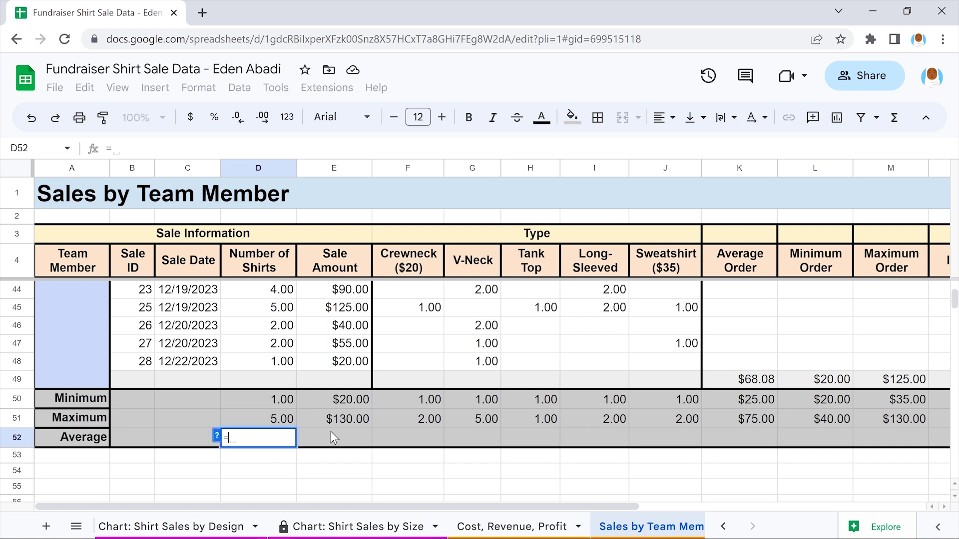
type("5:D48)")
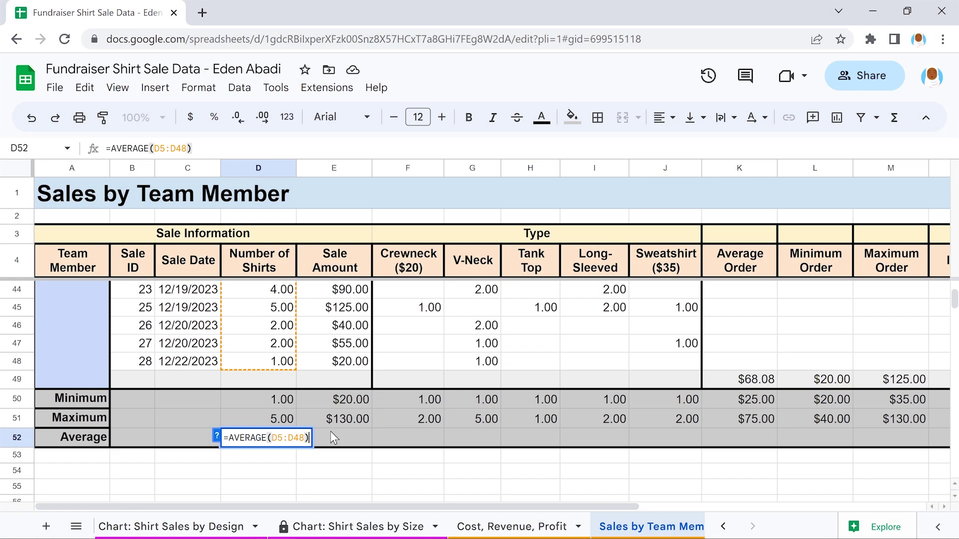
key("Return")
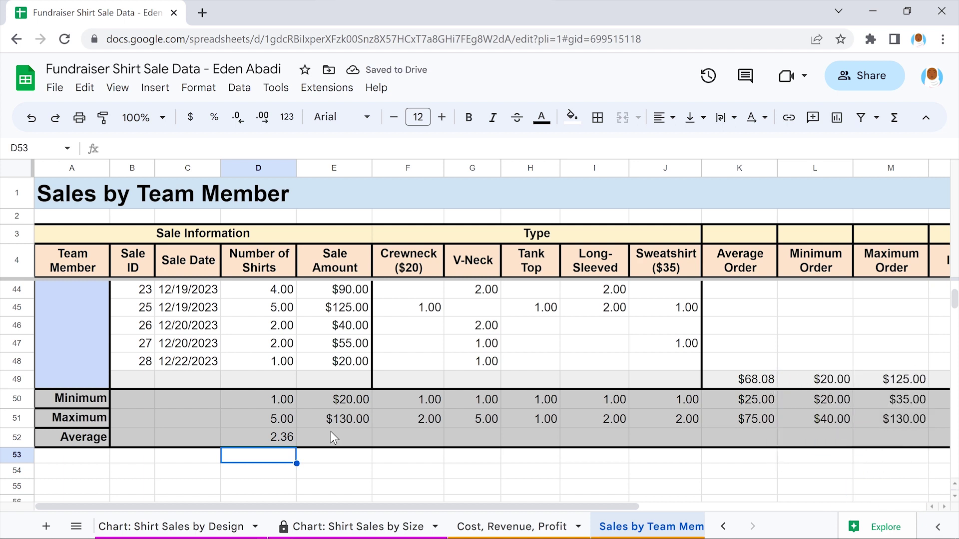
left_click(255, 432)
left_click_drag(296, 448, 918, 449)
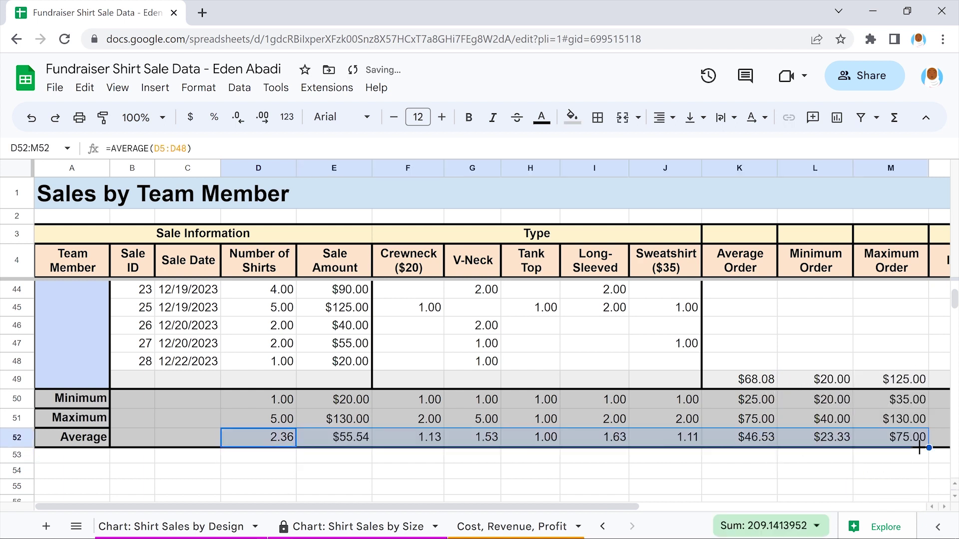
left_click(889, 454)
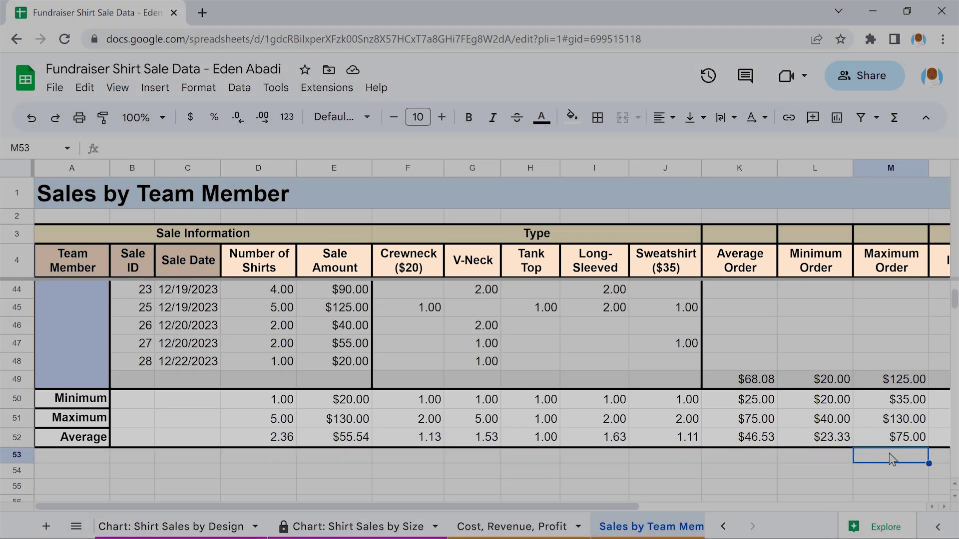
Scroll back up to the first team member's block at row 5
scroll(889, 453, "up", 5)
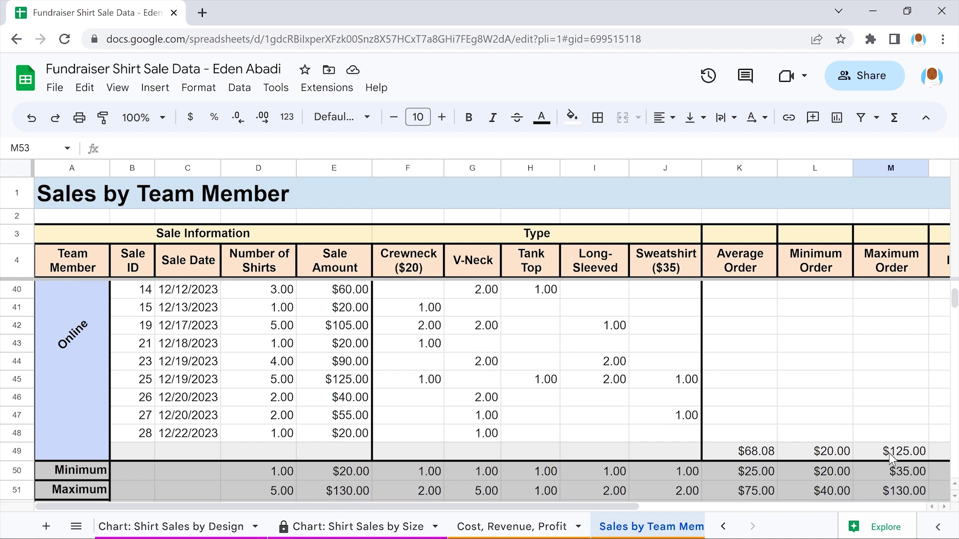
scroll(889, 453, "up", 4)
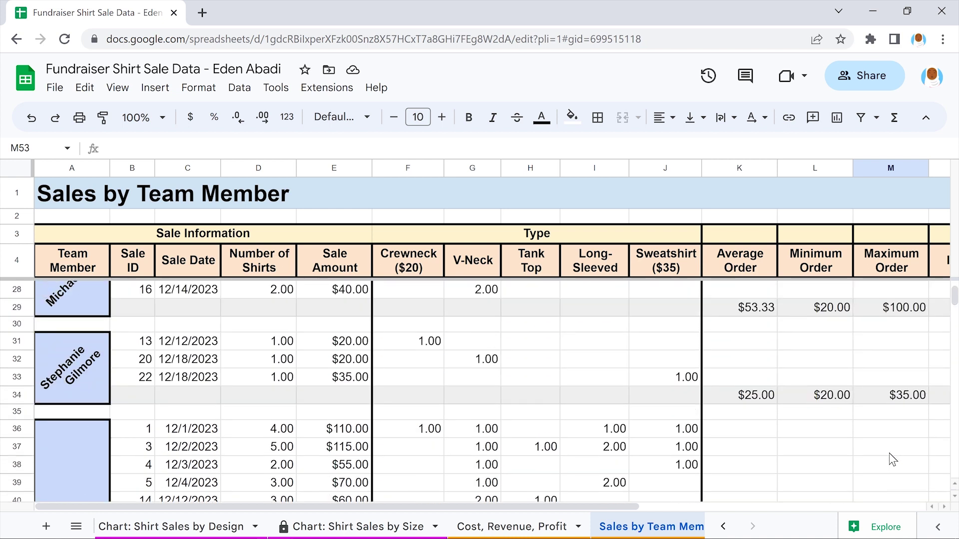
scroll(888, 459, "up", 4)
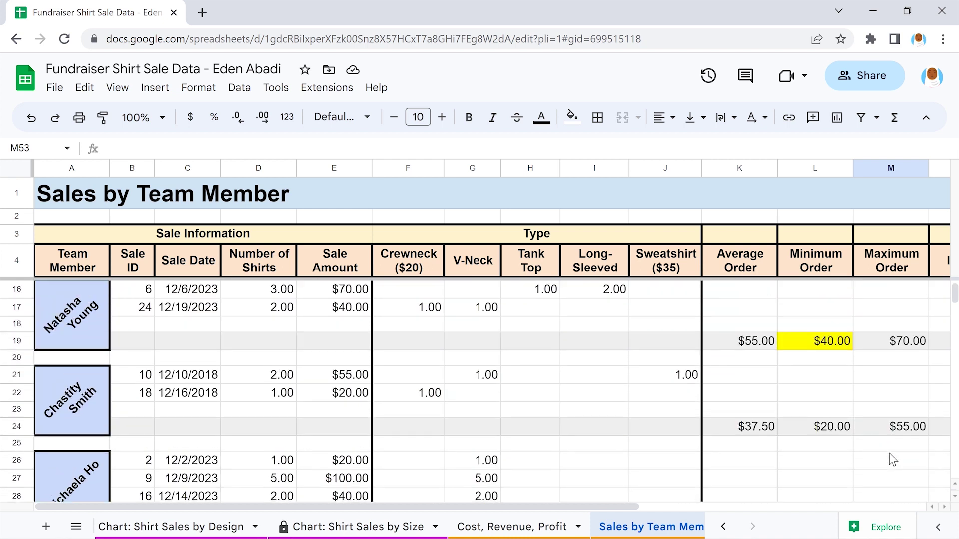
scroll(892, 460, "up", 2)
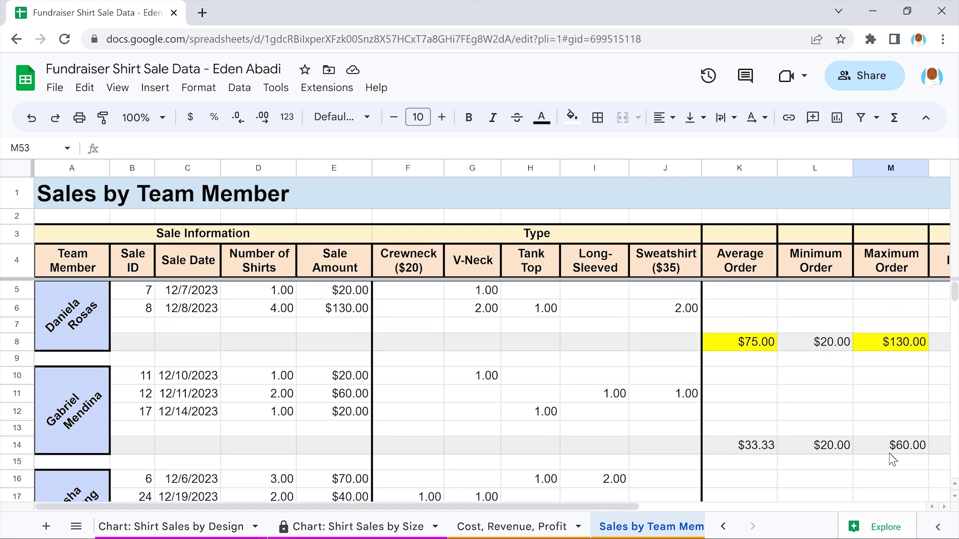
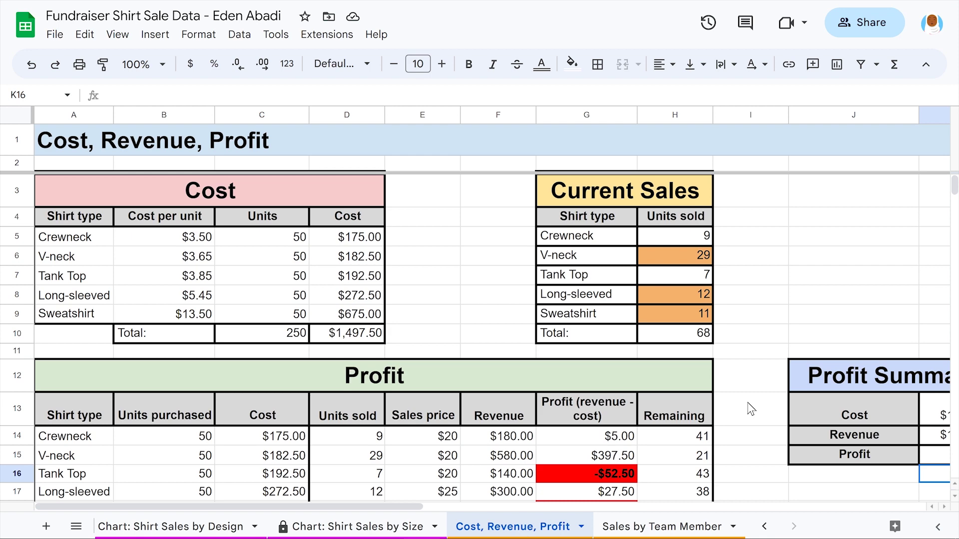
Look over the Sales by Team Member sheet, then go back to the Cost, Revenue, Profit sheet
scroll(750, 408, "down", 3)
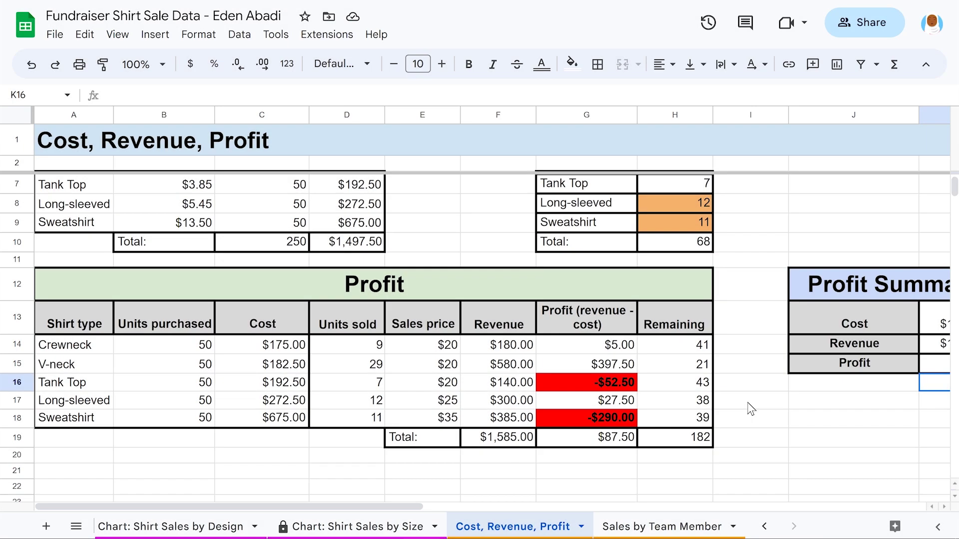
left_click(671, 526)
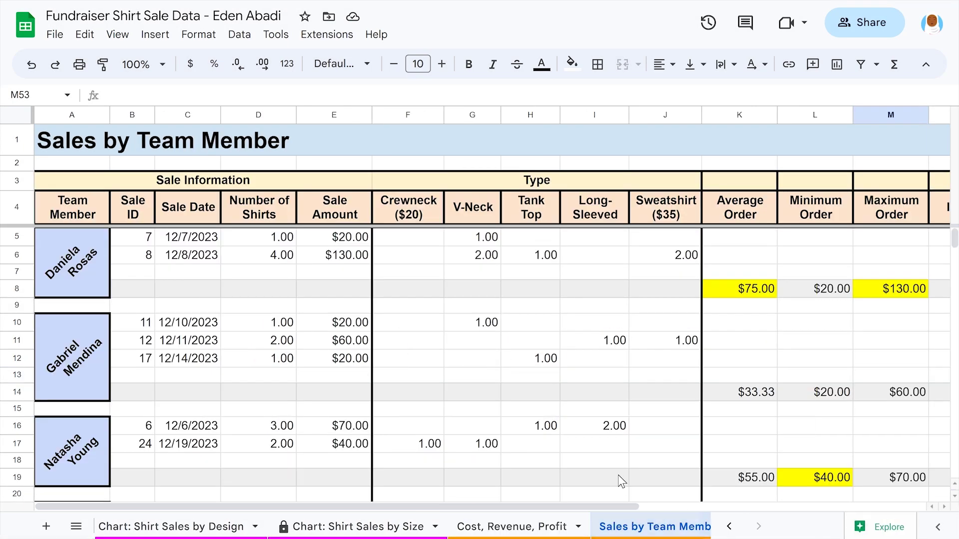
scroll(594, 453, "down", 10)
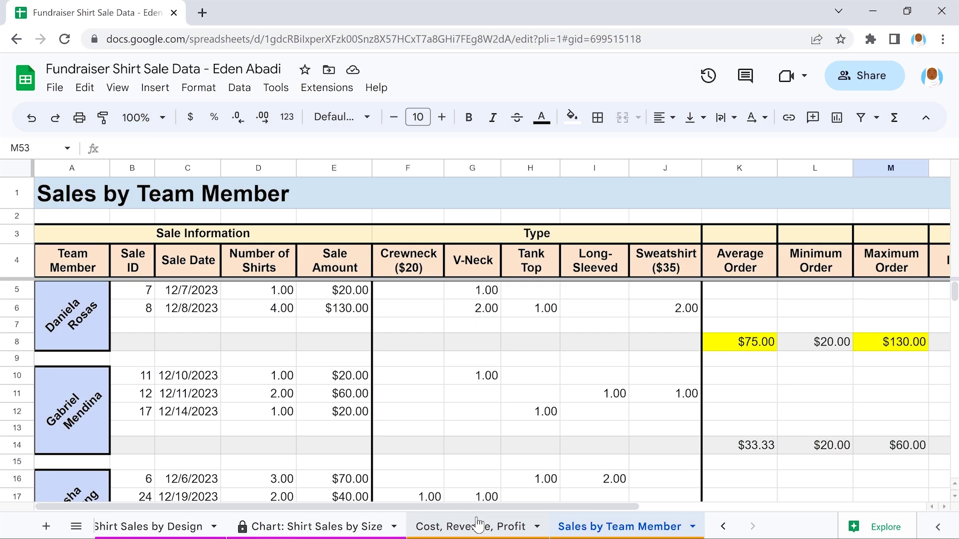
left_click(477, 526)
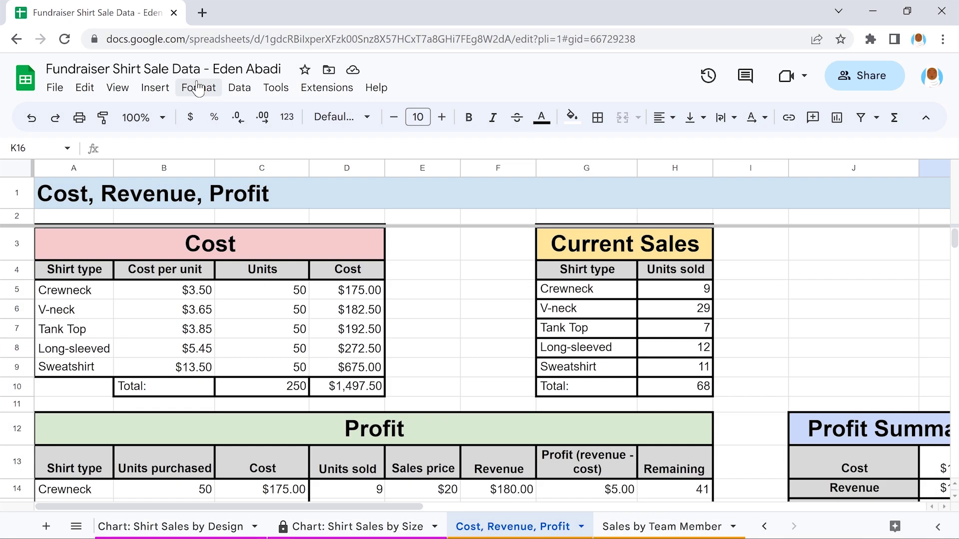
Start a conditional formatting rule on rows 1:1000 for values less than 0
left_click(198, 87)
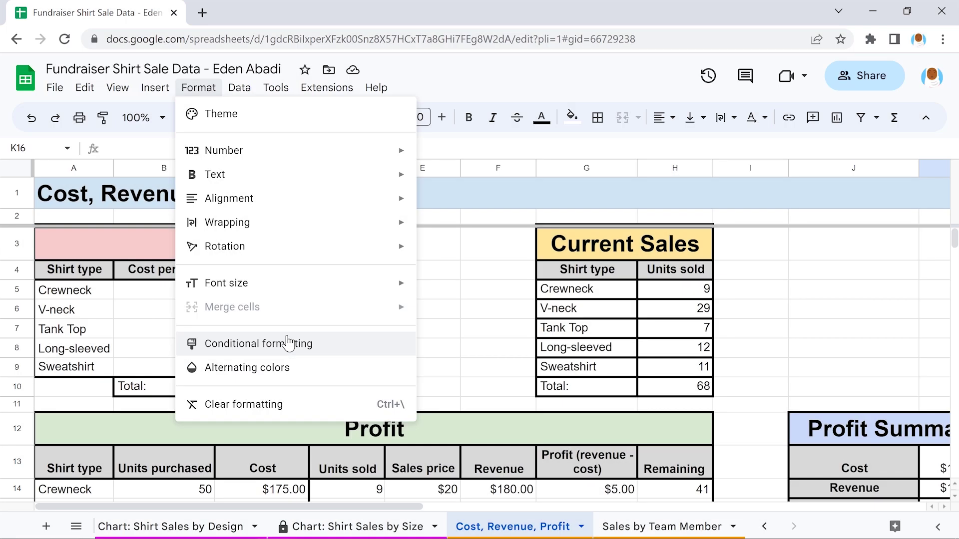
left_click(288, 343)
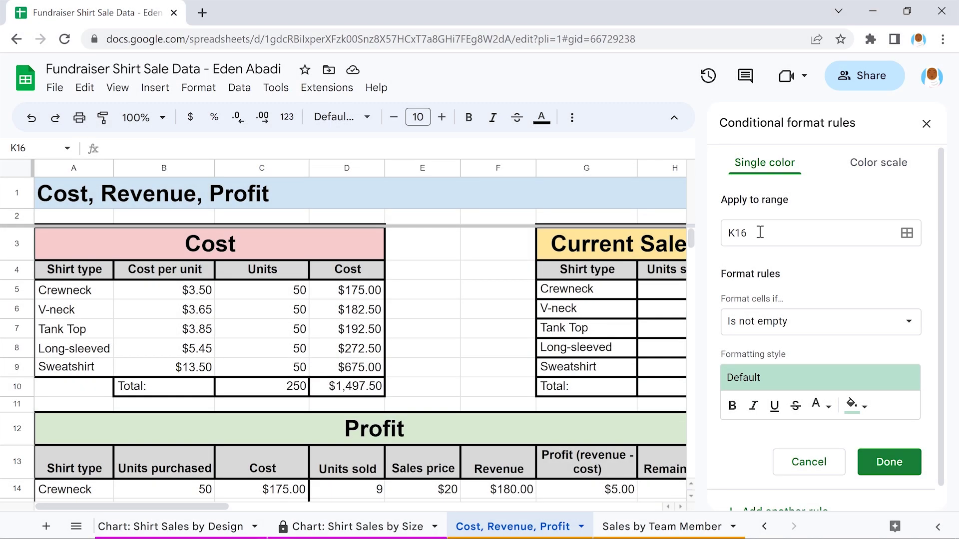
left_click(759, 232)
type("1:1000")
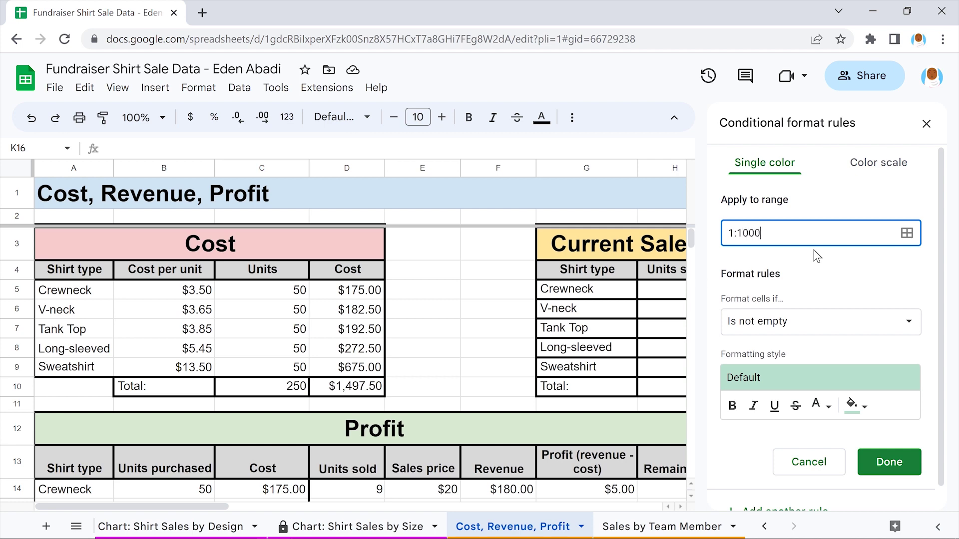
key("Return")
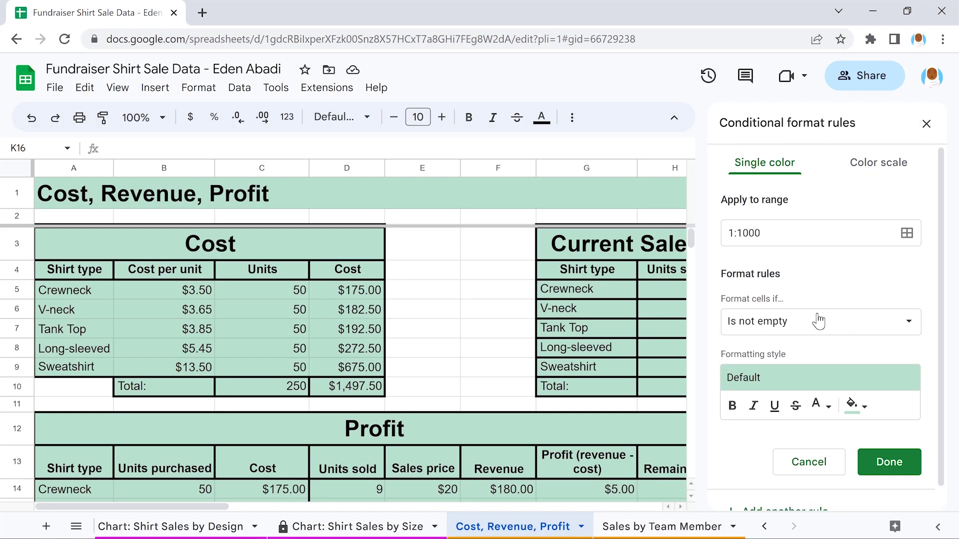
left_click(818, 321)
scroll(818, 321, "down", 5)
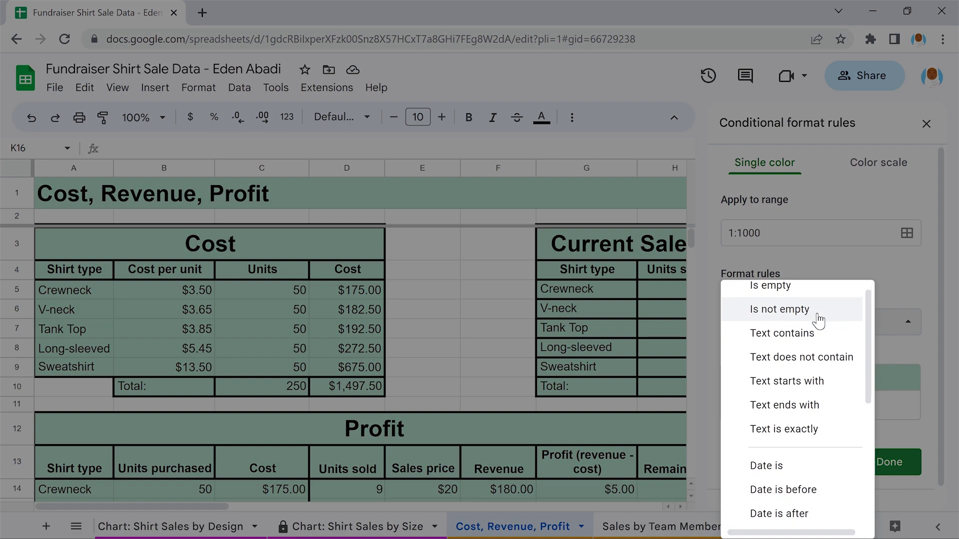
scroll(818, 321, "down", 1)
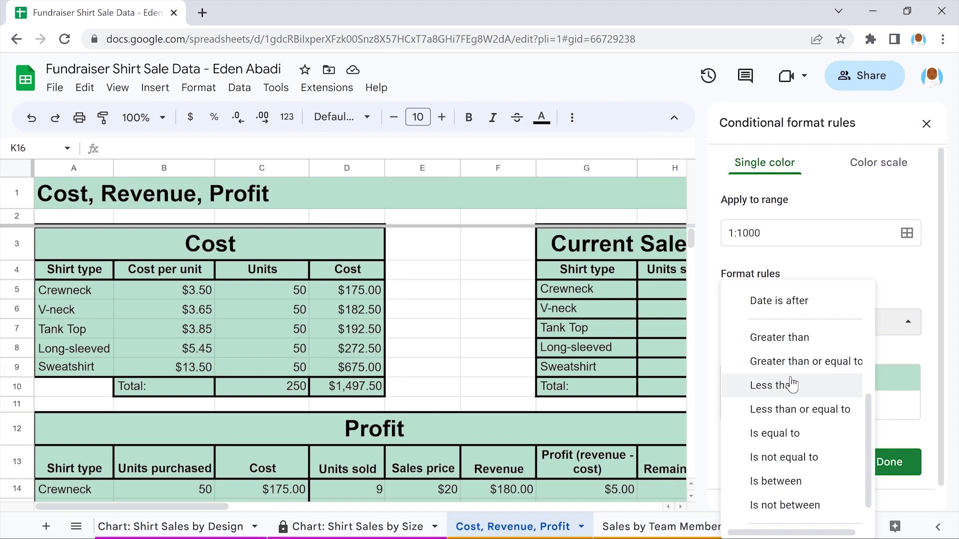
left_click(791, 384)
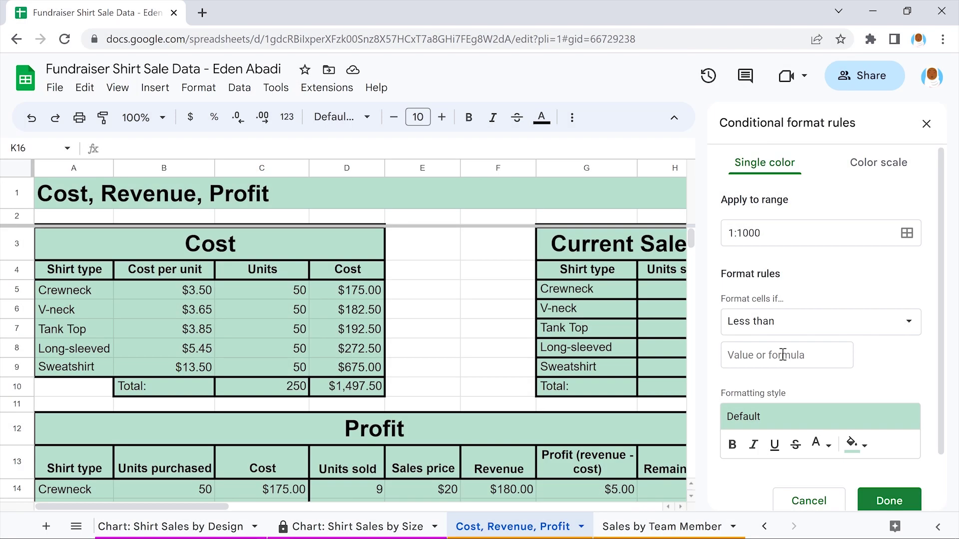
left_click(782, 355)
type("0")
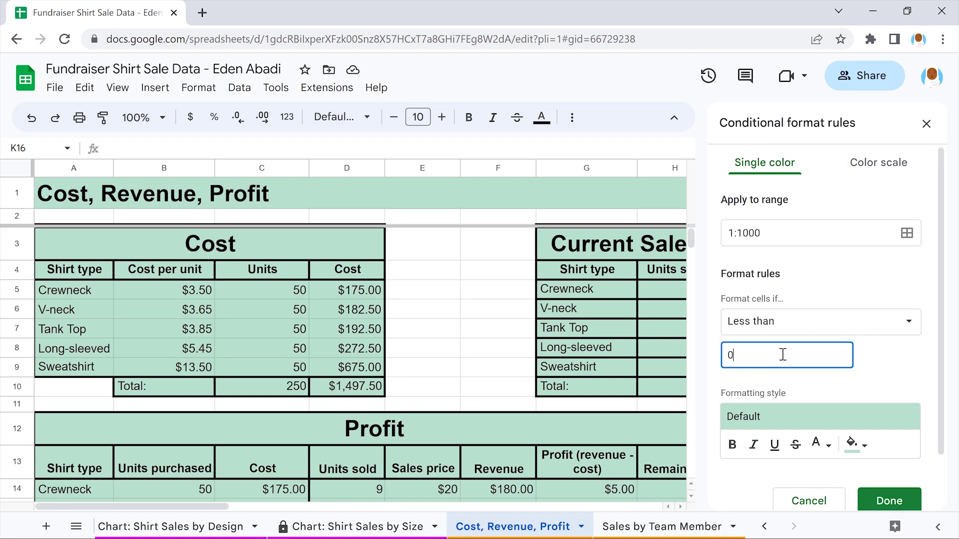
left_click(924, 365)
Style matching cells with a red fill and bold text, and save the rule
scroll(925, 365, "down", 1)
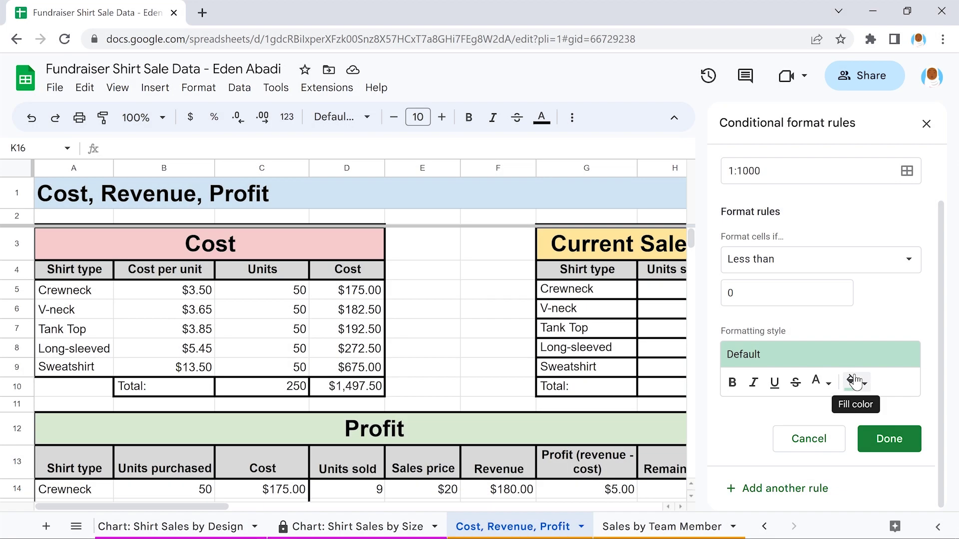
left_click(854, 382)
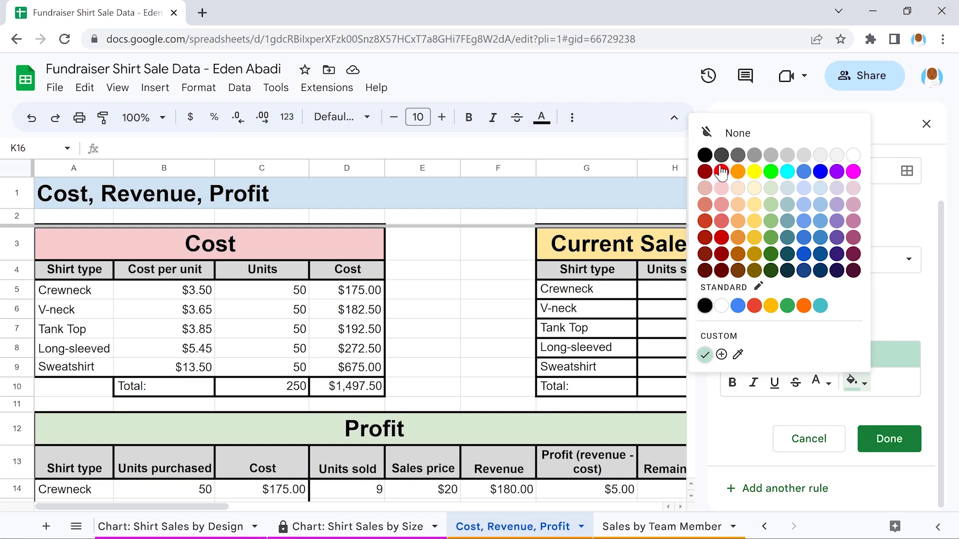
left_click(721, 171)
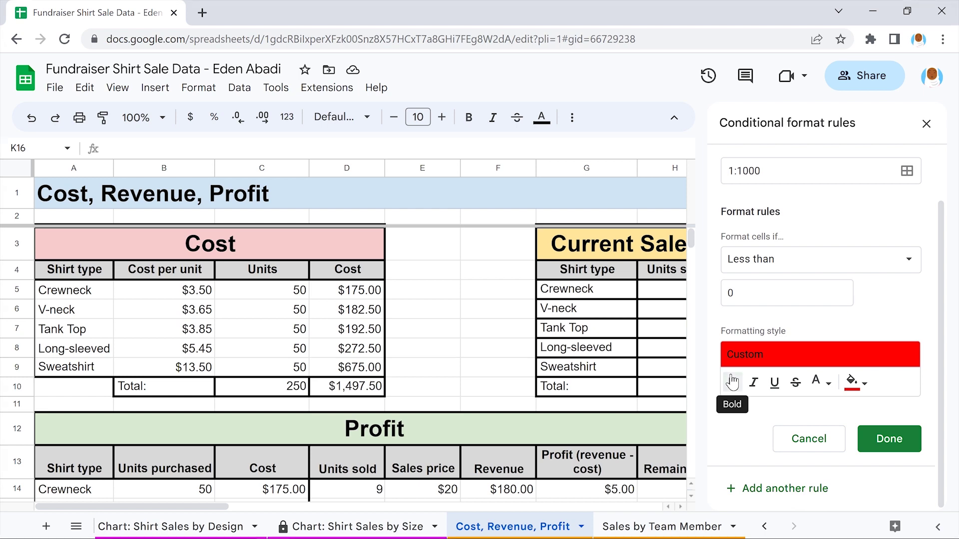
left_click(732, 382)
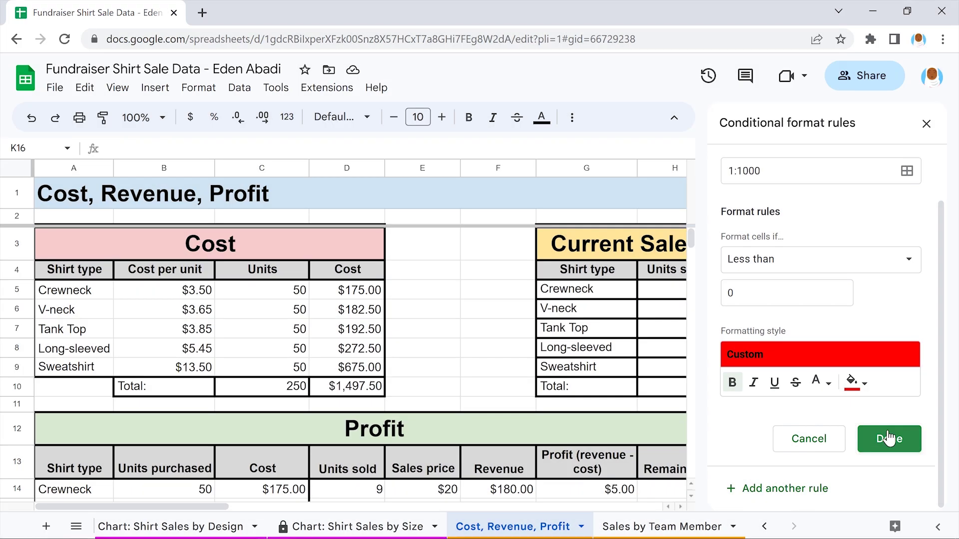
left_click(888, 439)
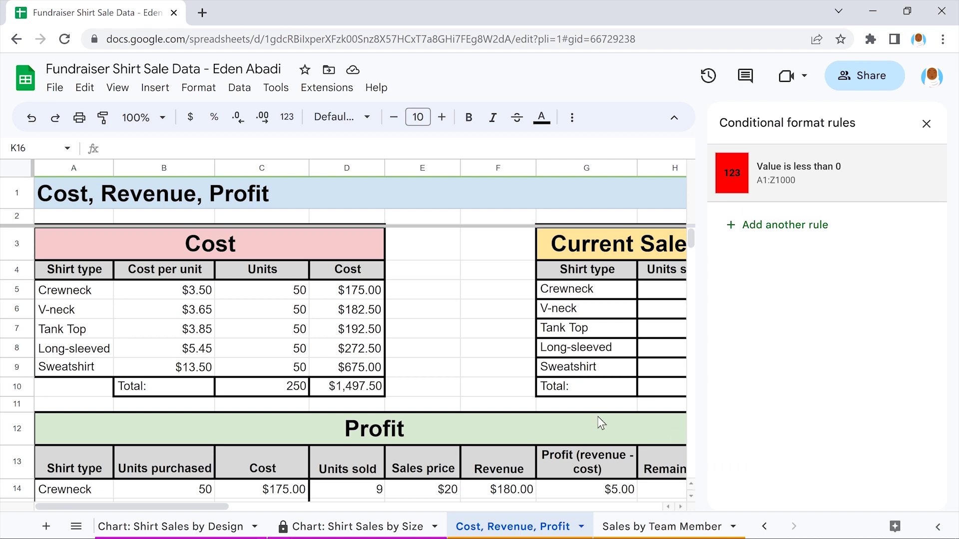
scroll(494, 358, "right", 3)
scroll(494, 358, "down", 5)
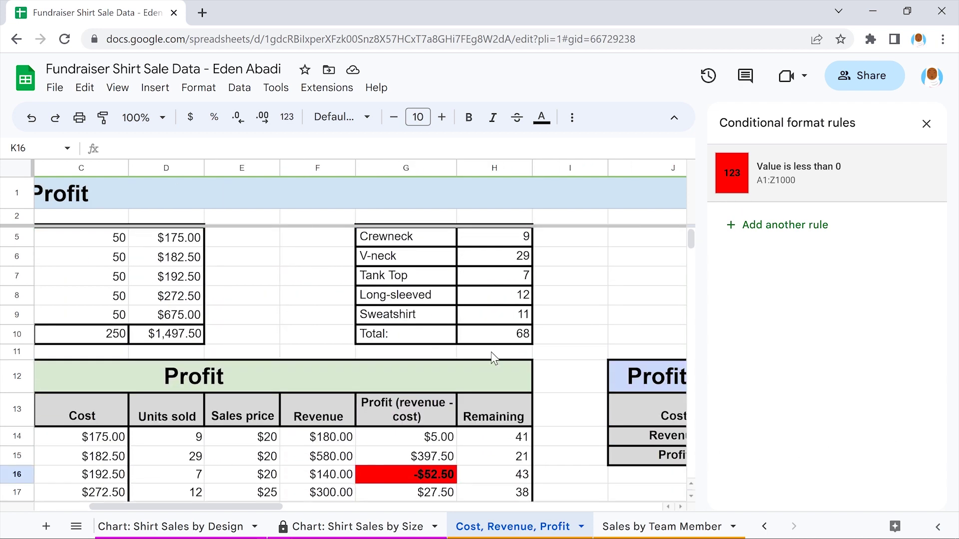
scroll(495, 359, "down", 1)
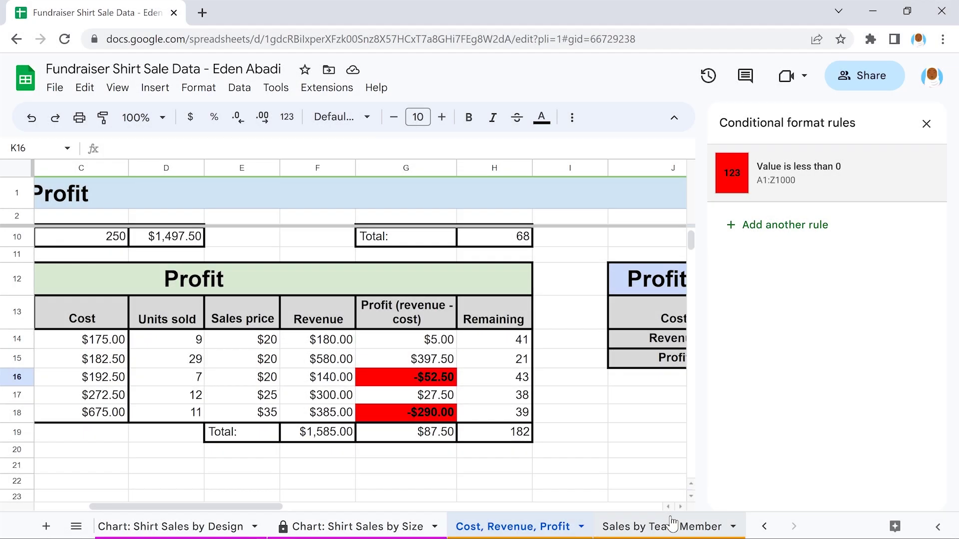
On the Sales by Team Member sheet, add a new conditional rule for range C:C
left_click(672, 525)
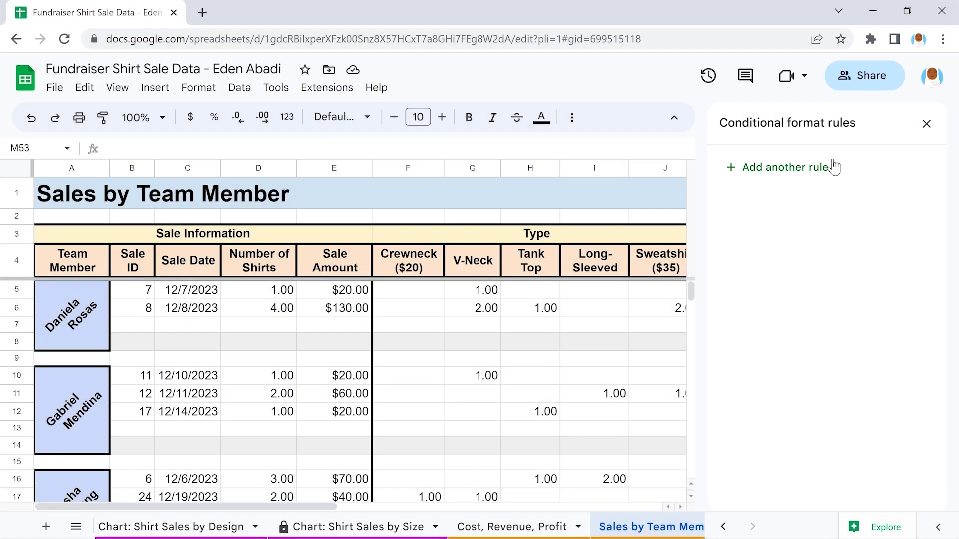
left_click(833, 167)
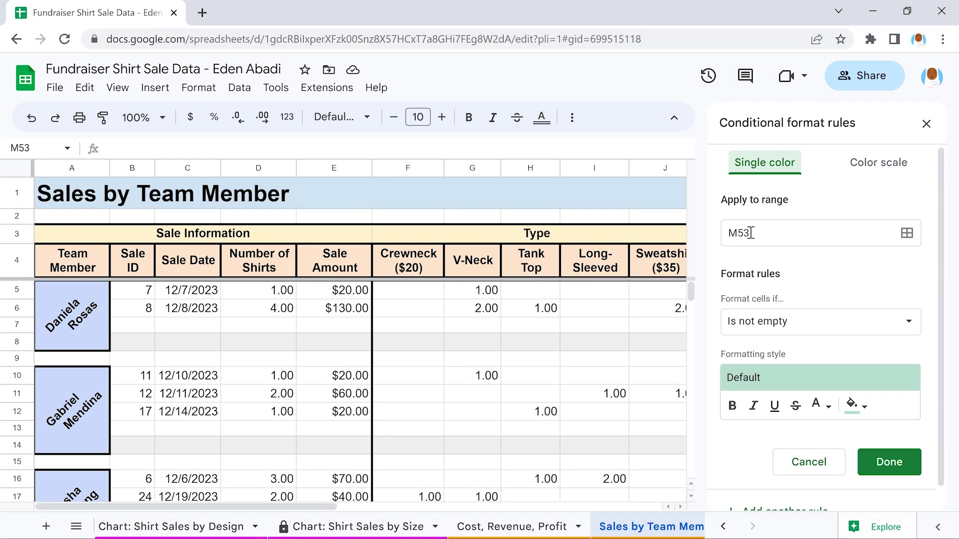
left_click(751, 233)
double_click(751, 232)
type("C:C")
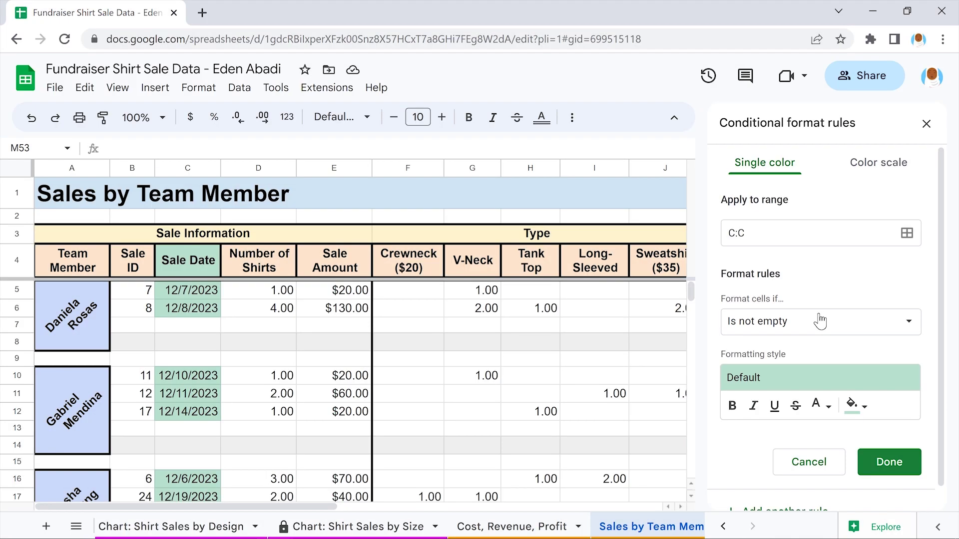
Make the rule match the exact date 12/18/2023 and save it
left_click(819, 322)
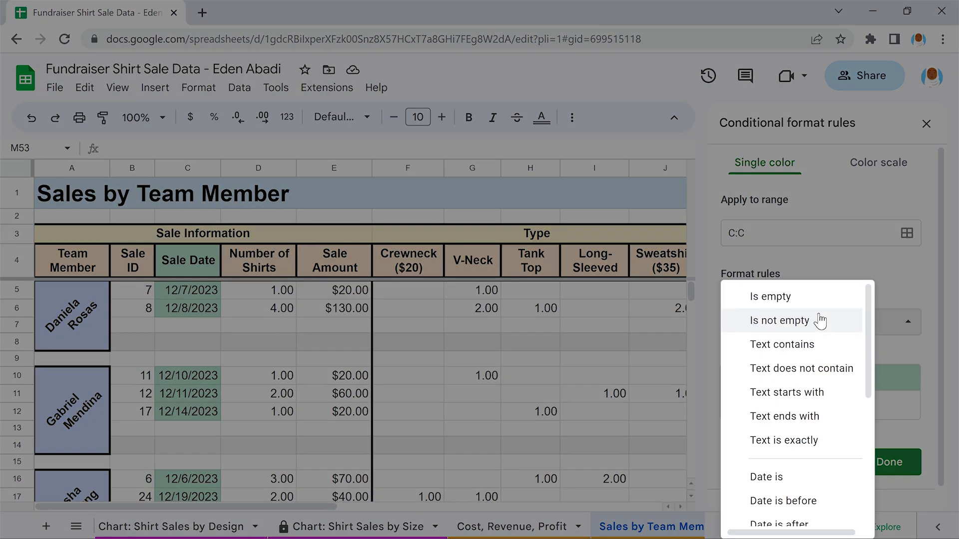
scroll(820, 321, "down", 3)
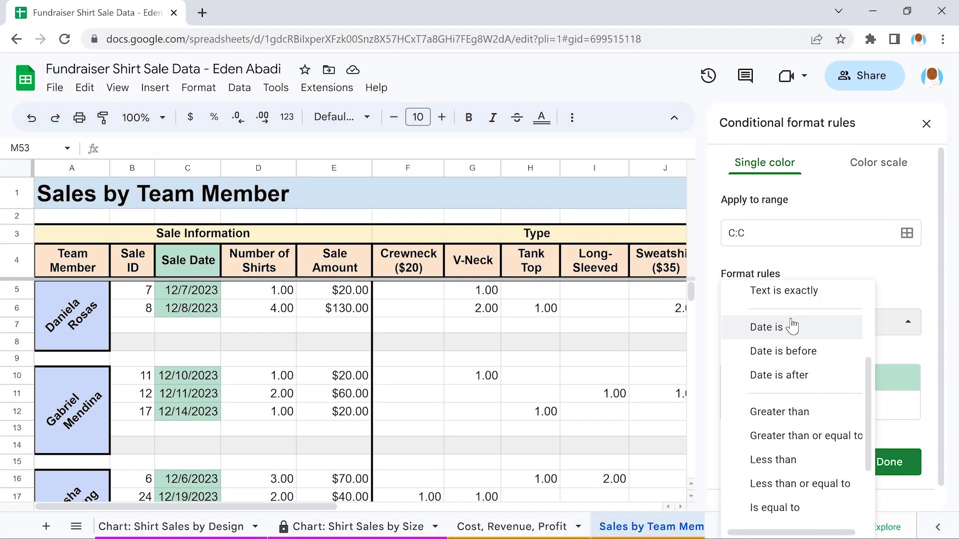
left_click(793, 327)
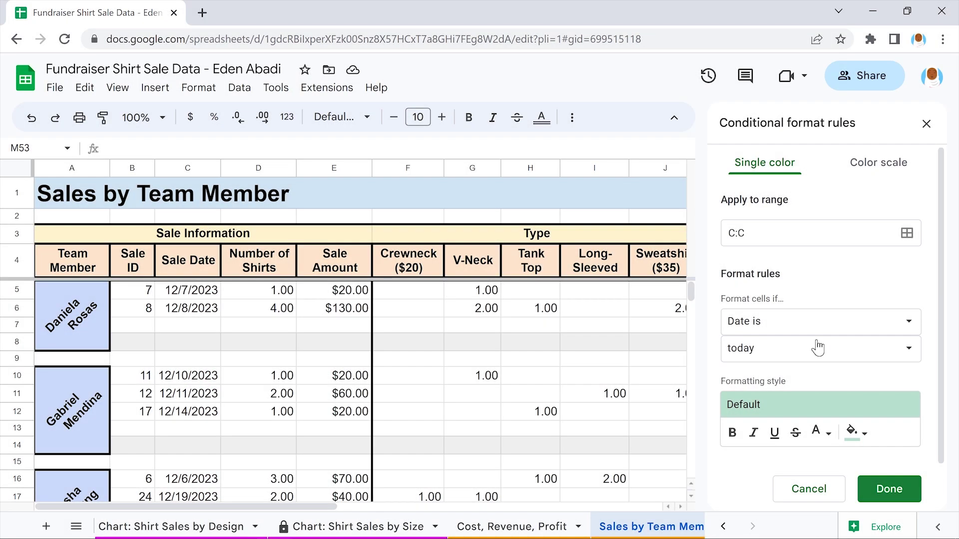
left_click(817, 348)
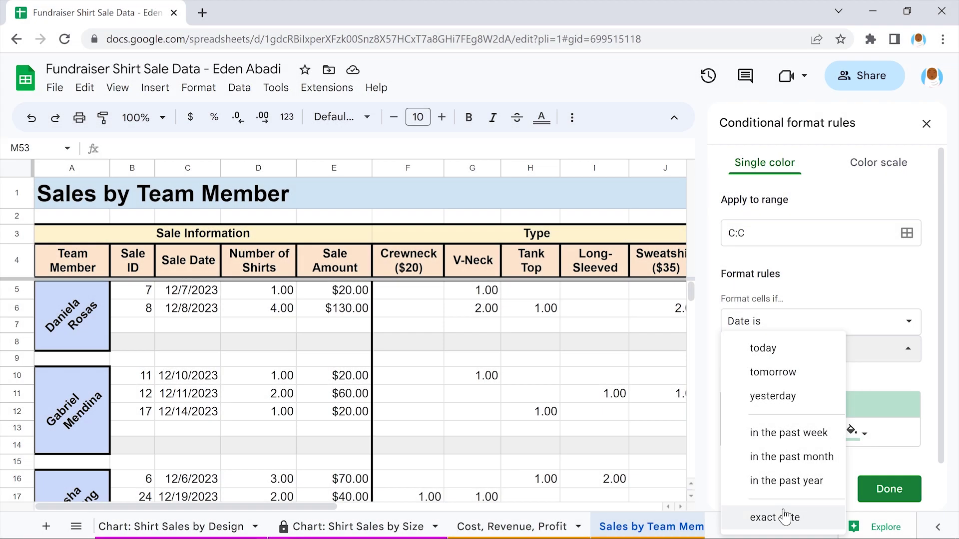
left_click(784, 517)
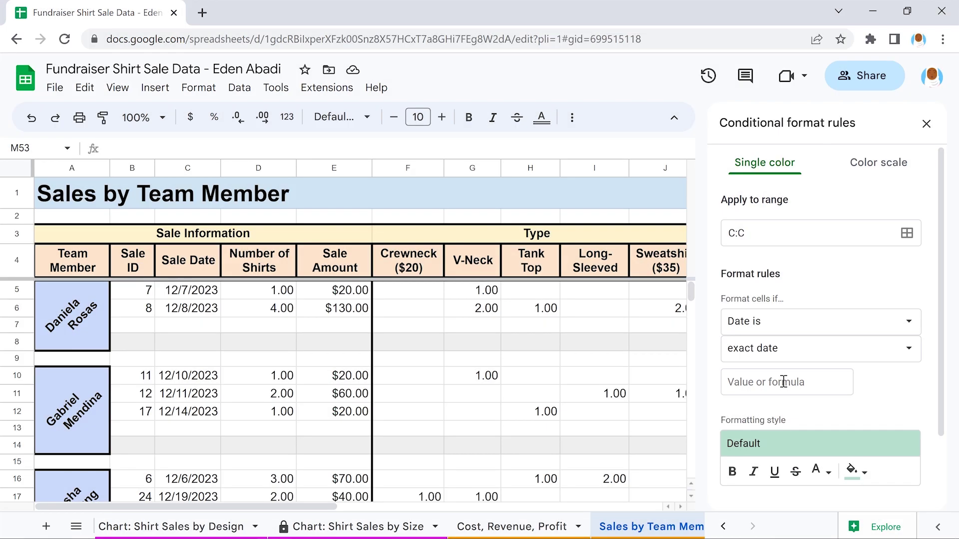
left_click(783, 382)
type("12/18/2023")
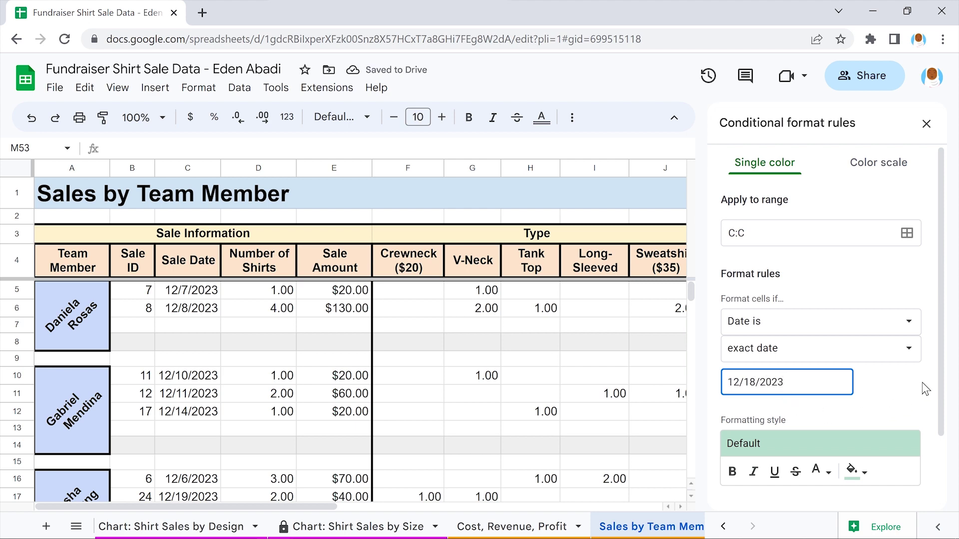
left_click(925, 389)
scroll(925, 389, "down", 2)
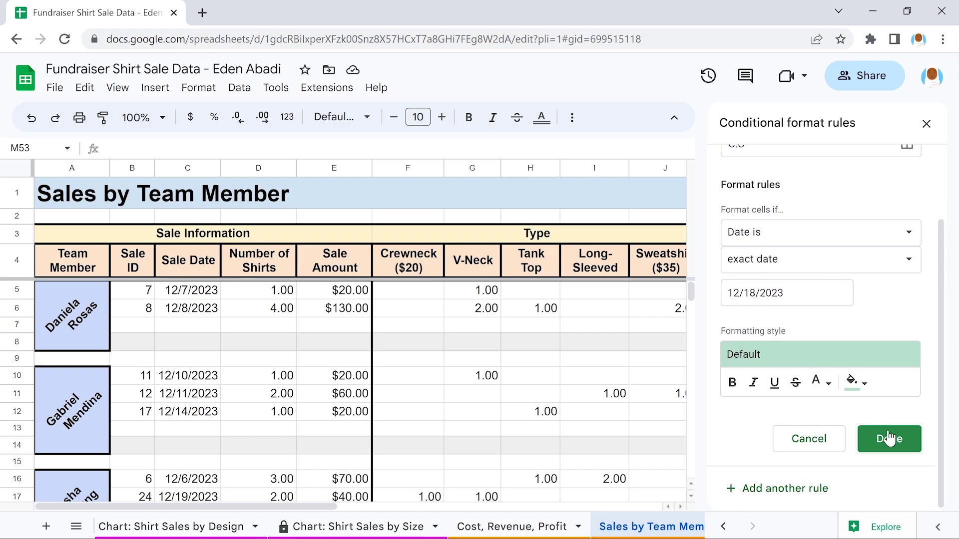
left_click(890, 438)
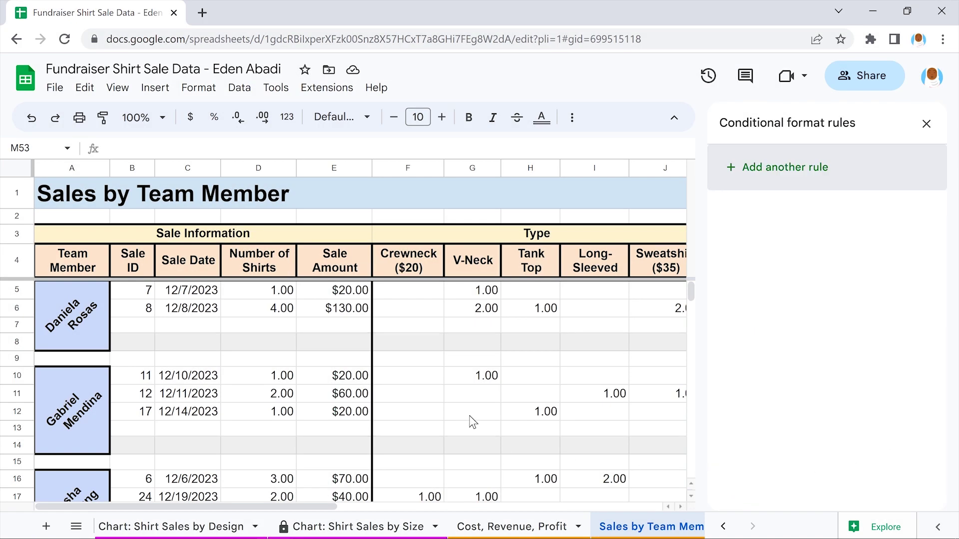
scroll(472, 422, "down", 5)
scroll(472, 422, "down", 3)
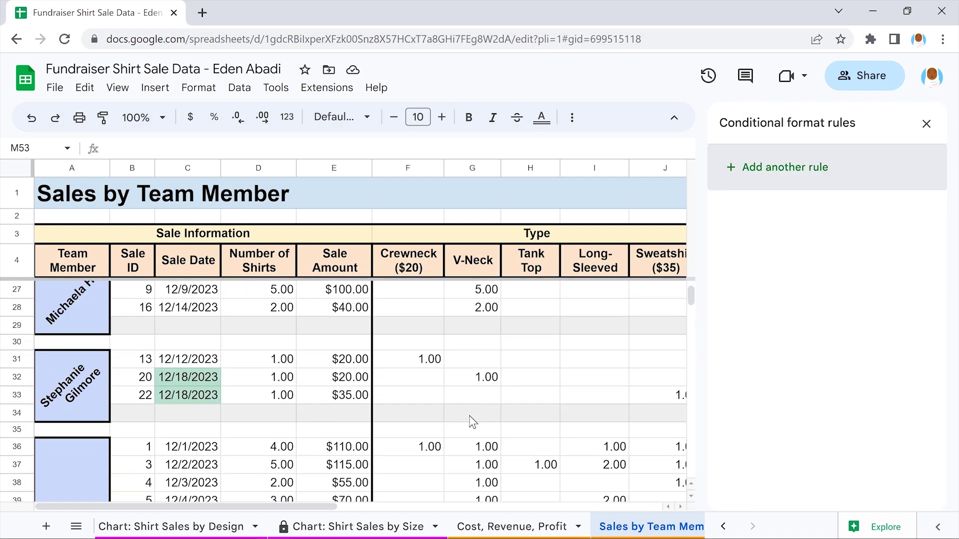
scroll(472, 422, "down", 3)
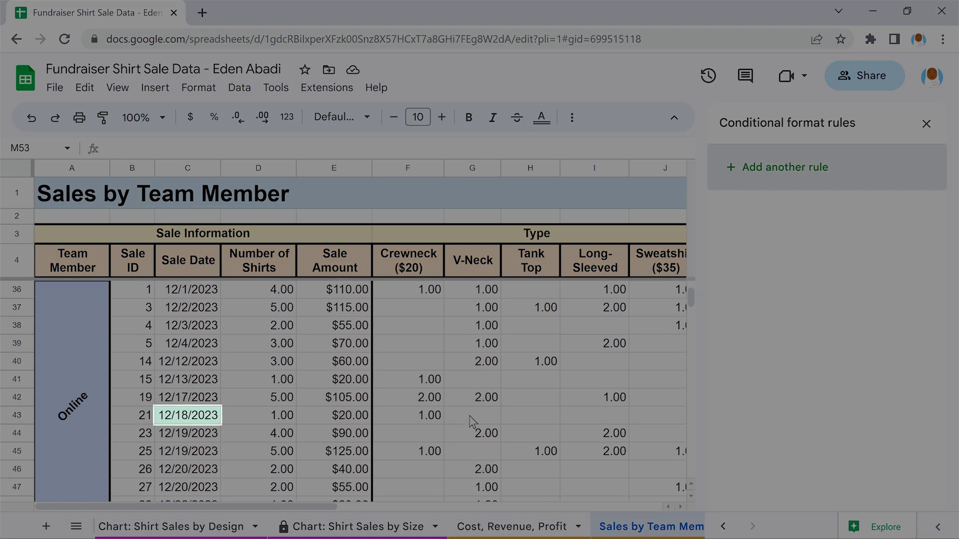
scroll(472, 422, "down", 2)
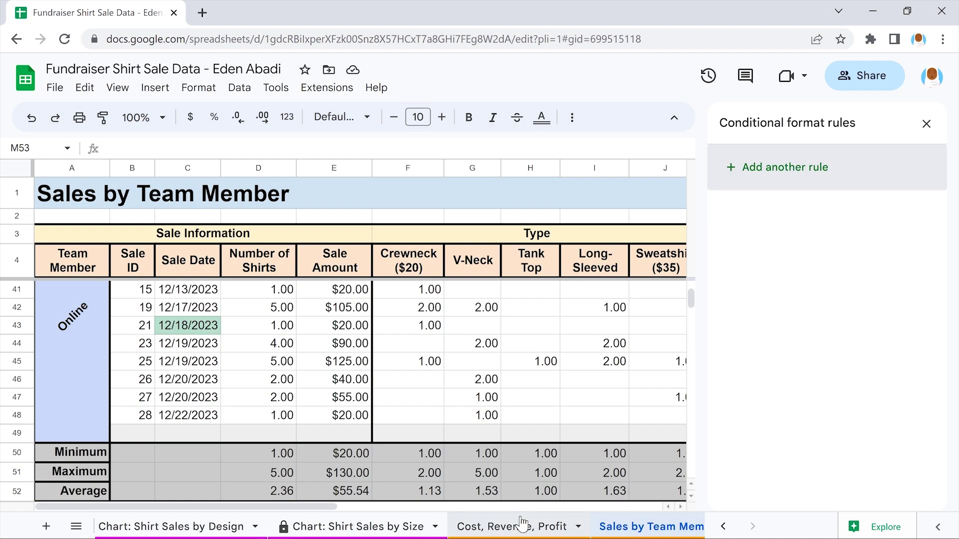
On Cost, Revenue, Profit, select the Units sold cells H5:H9 and start a 'greater than or equal to' rule
left_click(521, 525)
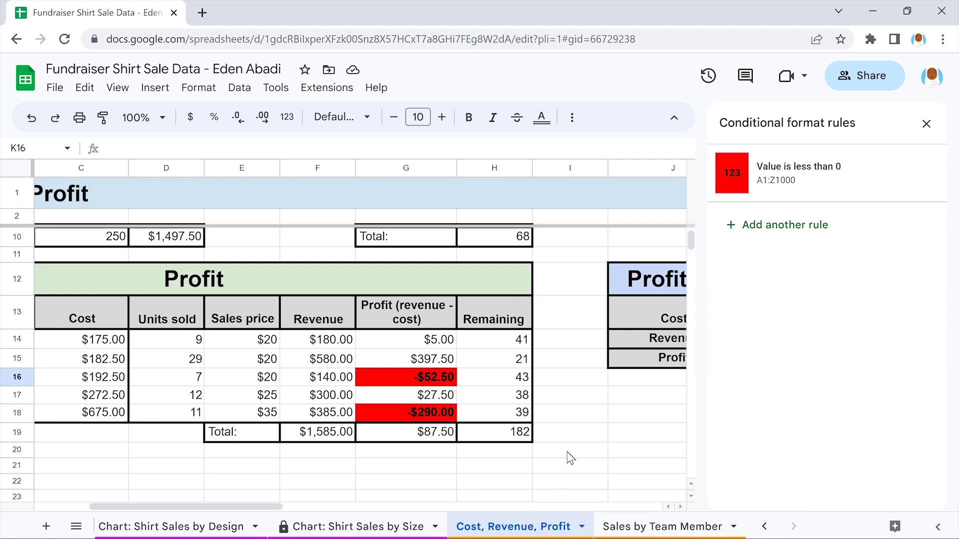
scroll(568, 454, "up", 3)
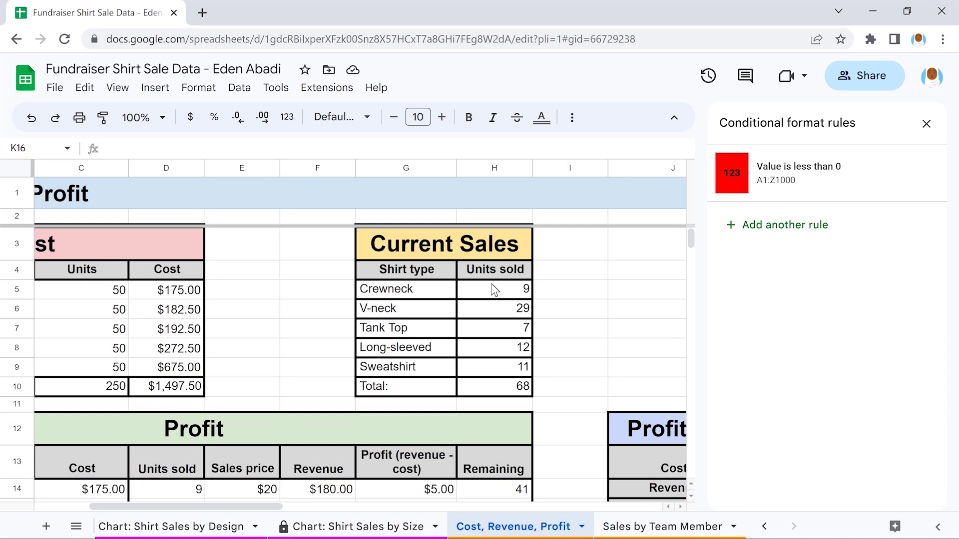
left_click_drag(494, 290, 496, 368)
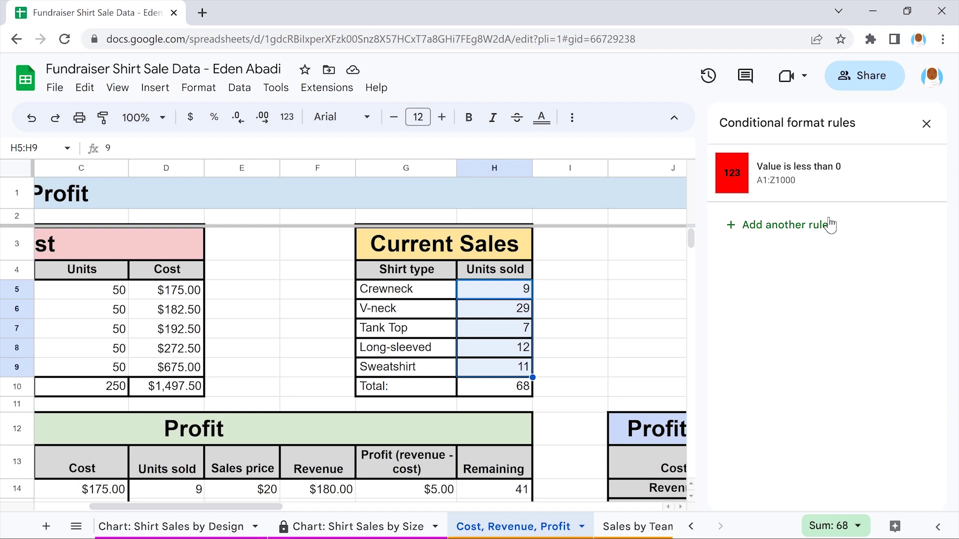
left_click(829, 225)
left_click(818, 322)
scroll(820, 322, "down", 5)
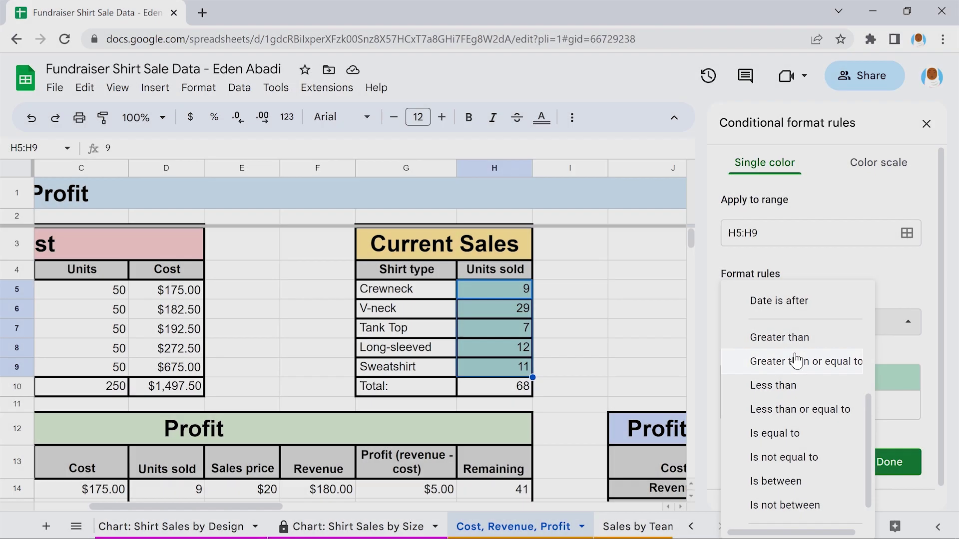
left_click(796, 360)
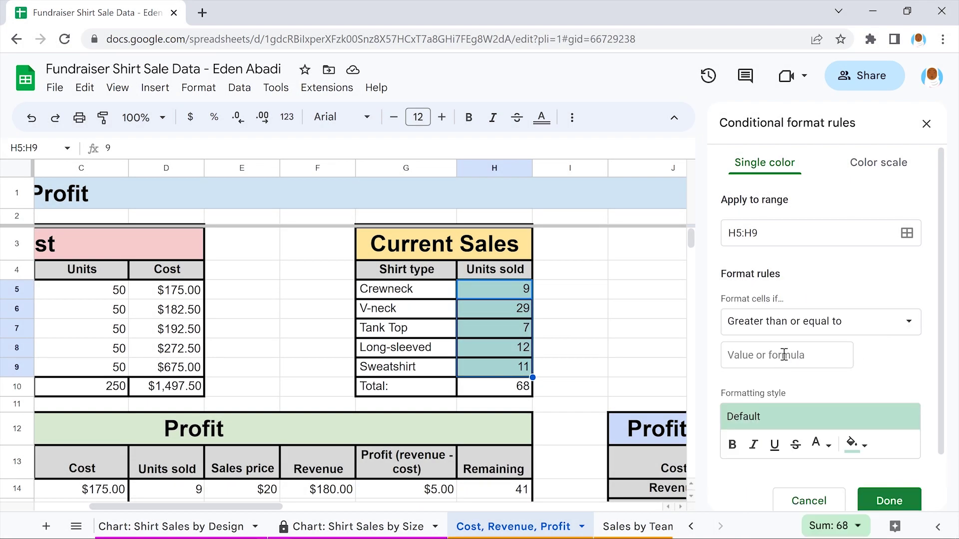
Set the threshold to 10 with a light orange fill, save it, and close the rules panel
left_click(784, 355)
type("10")
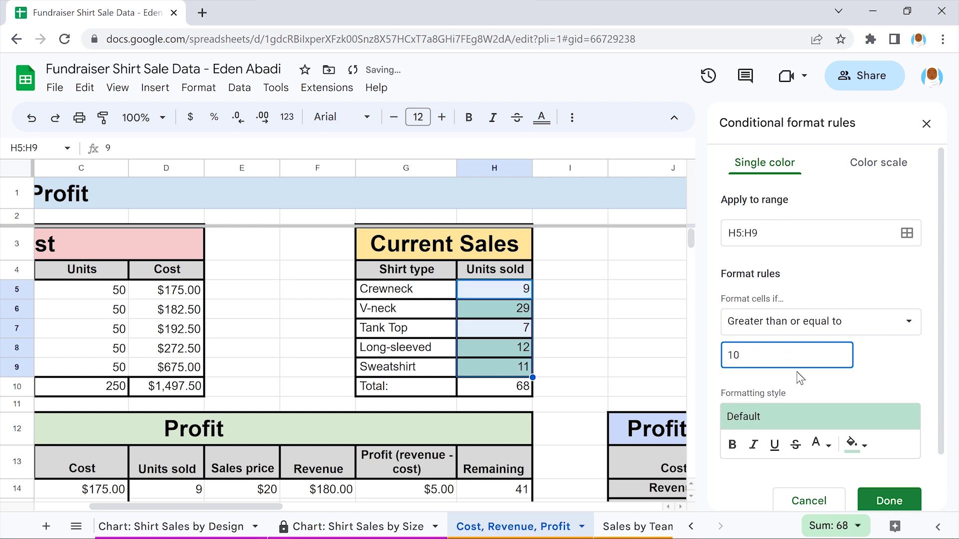
scroll(927, 363, "down", 2)
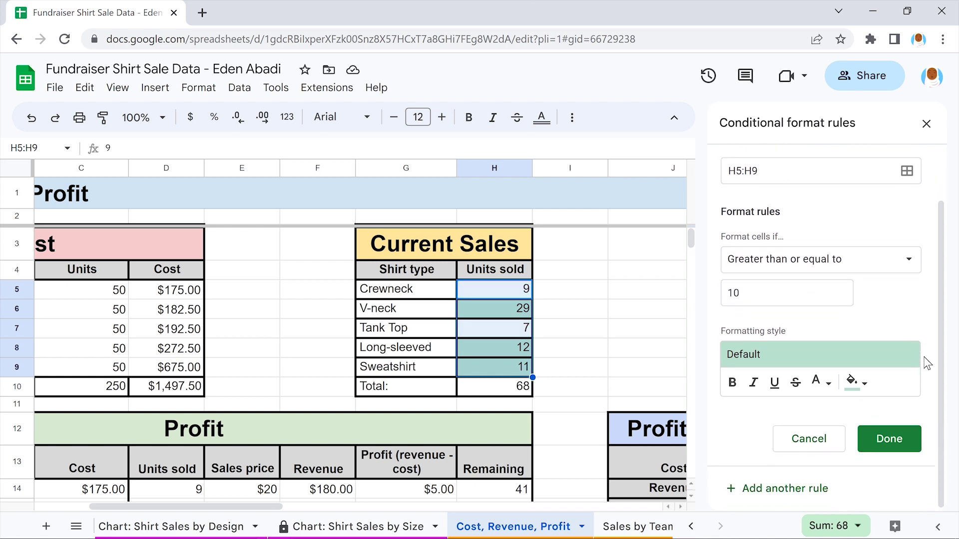
left_click(854, 382)
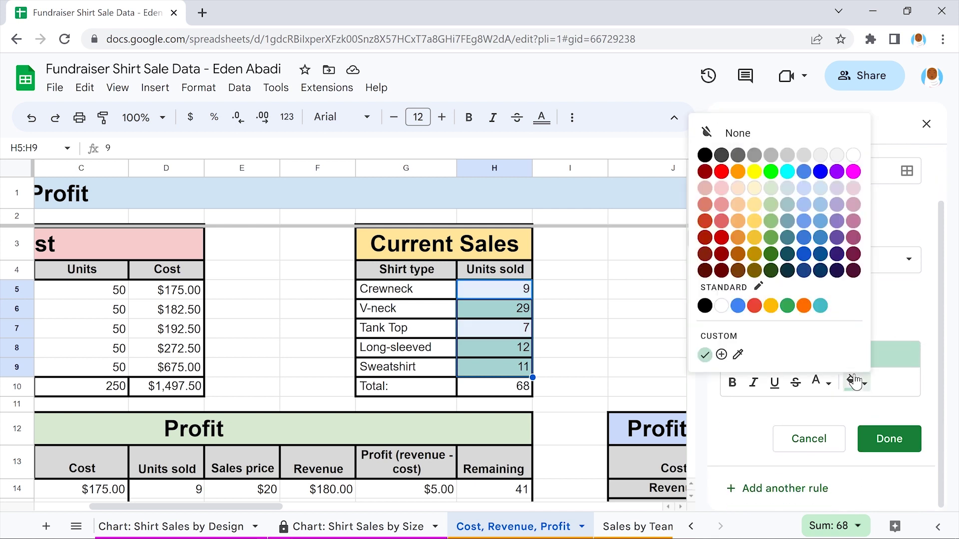
left_click(738, 220)
left_click(889, 439)
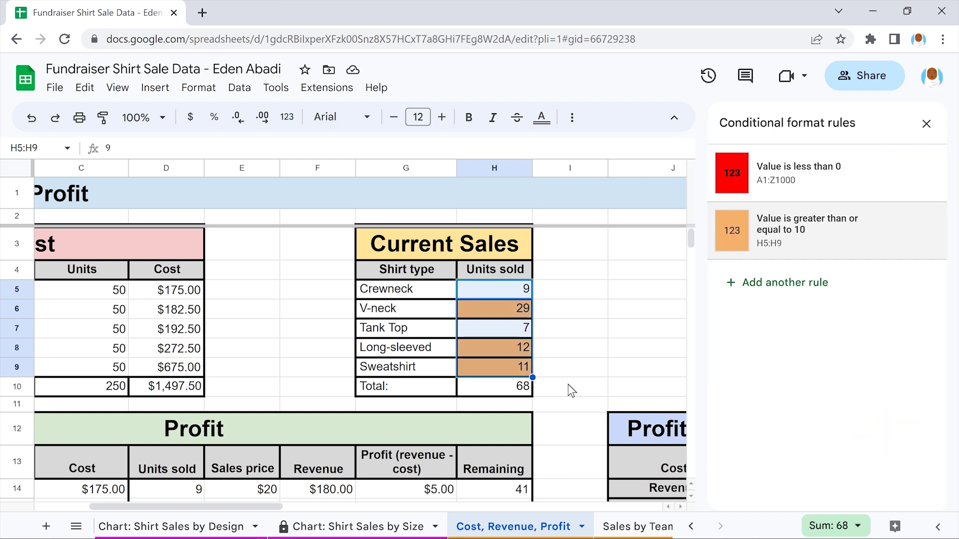
left_click(570, 389)
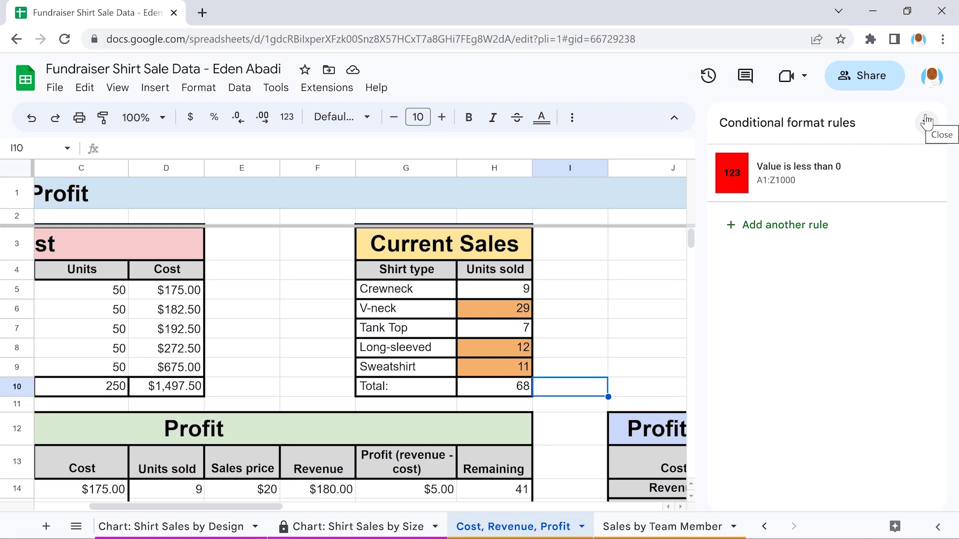
left_click(926, 122)
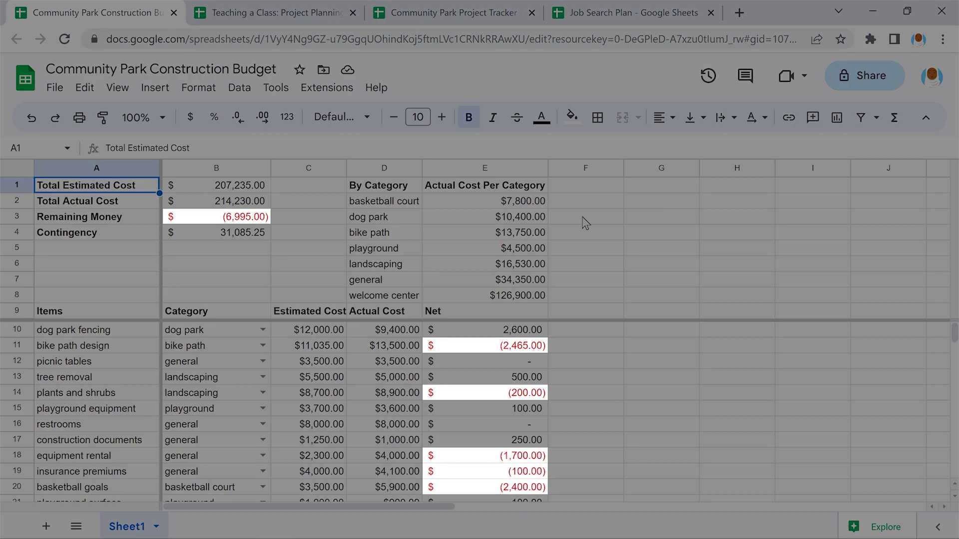
Browse the Teaching a Class, Community Park Project Tracker and Job Search Plan spreadsheets
scroll(585, 223, "down", 2)
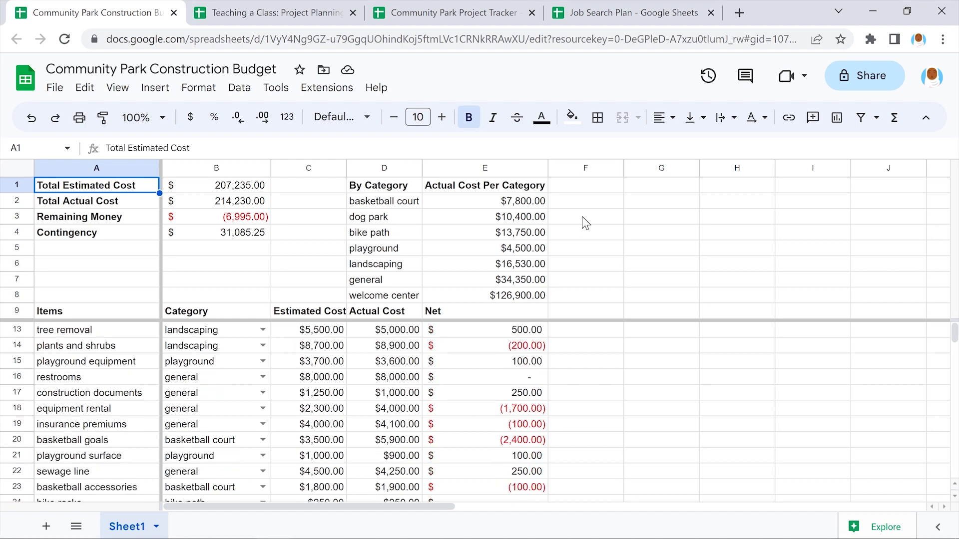
scroll(585, 223, "down", 2)
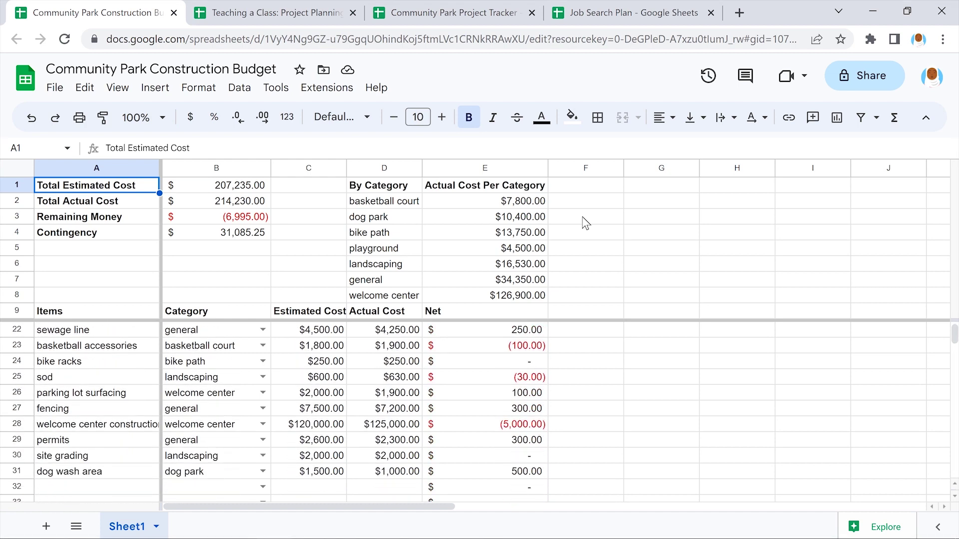
left_click(280, 13)
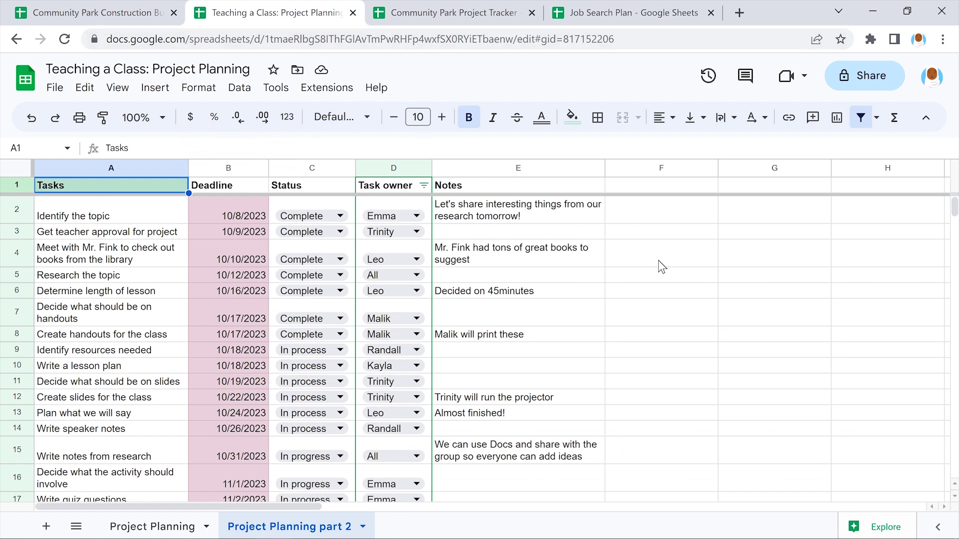
scroll(659, 266, "down", 5)
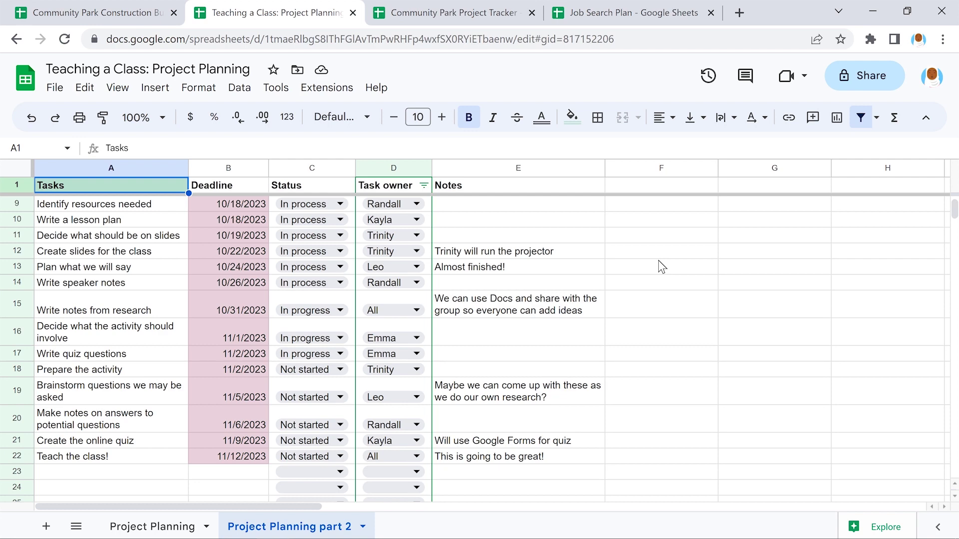
left_click(455, 13)
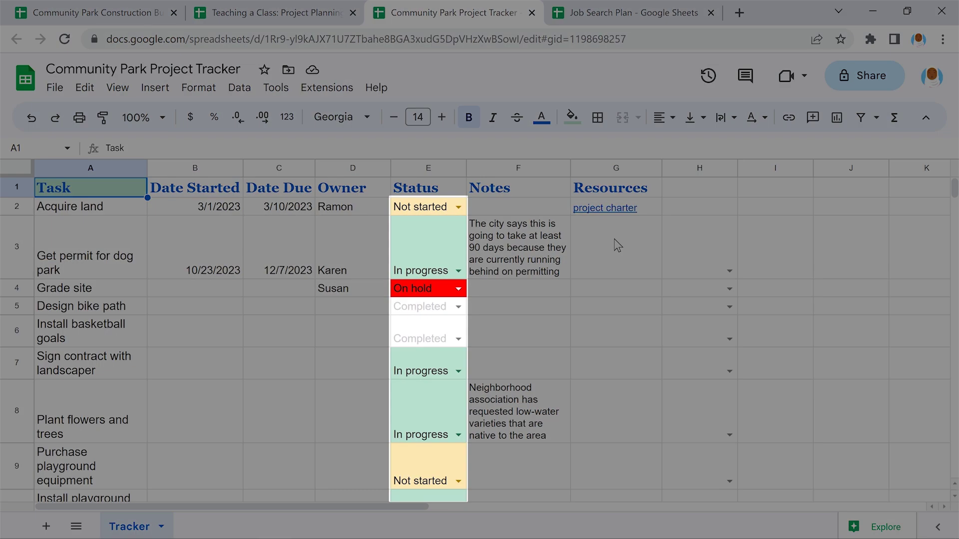
scroll(618, 244, "down", 3)
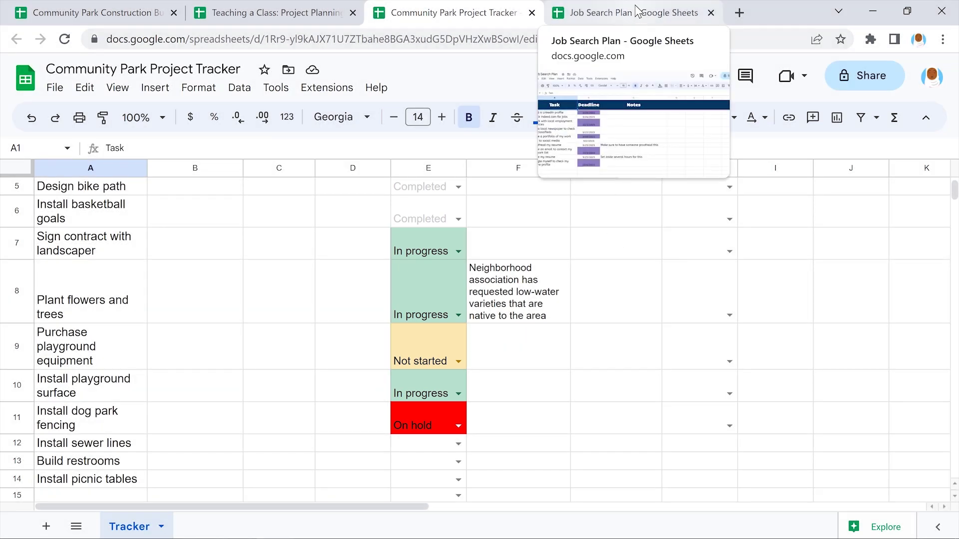
left_click(636, 12)
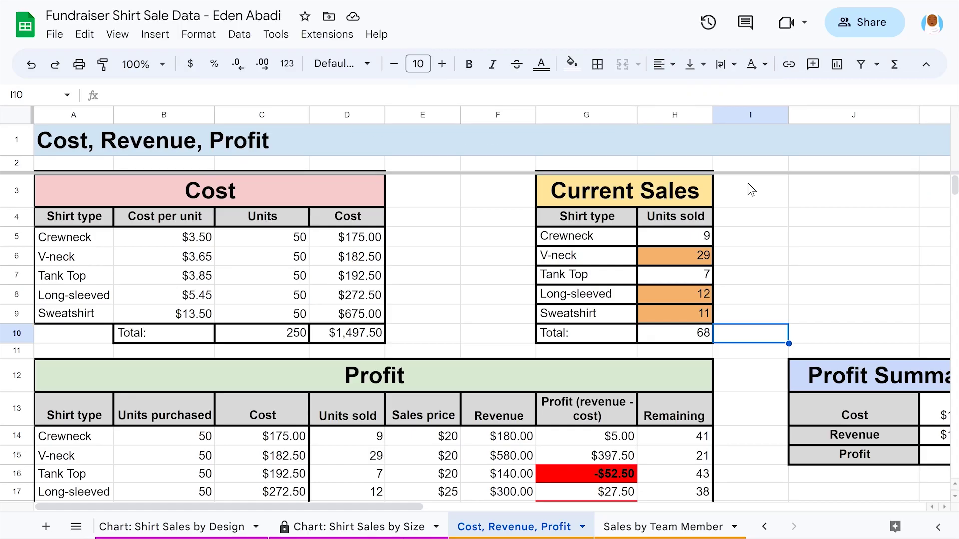
scroll(748, 183, "down", 1)
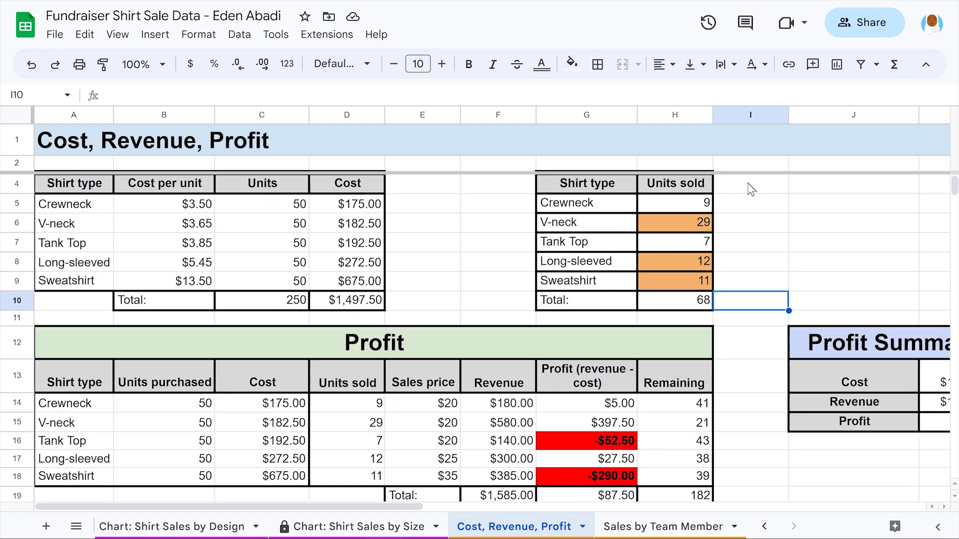
scroll(747, 183, "right", 3)
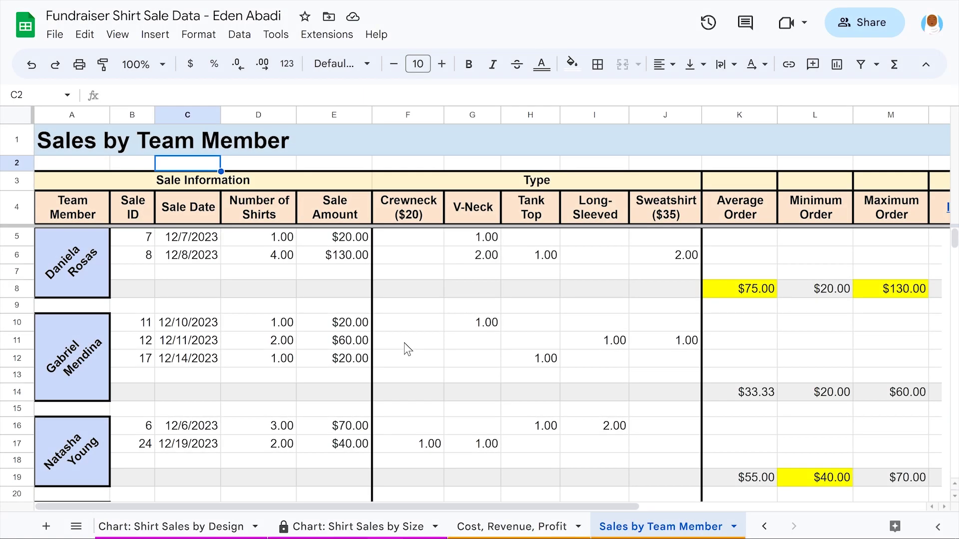
scroll(404, 343, "right", 5)
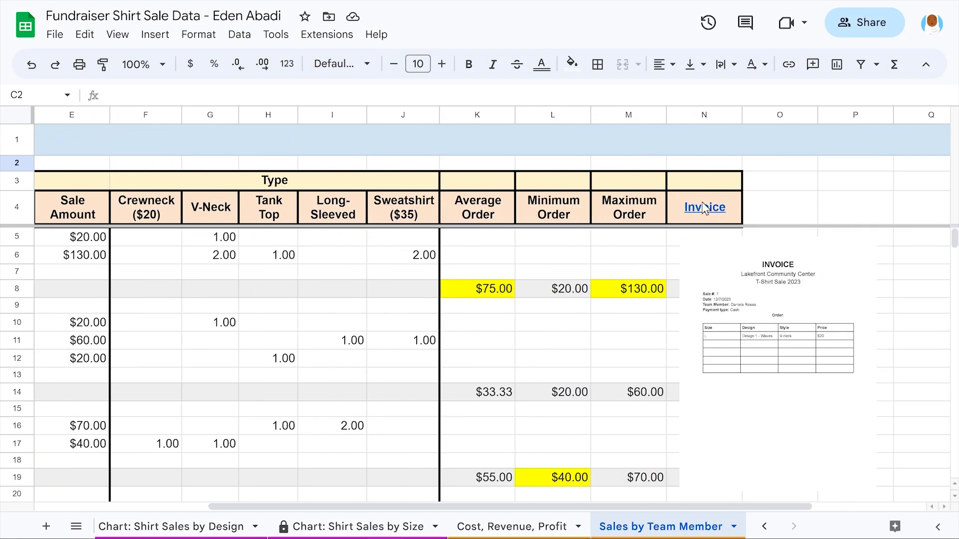
mouse_move(704, 206)
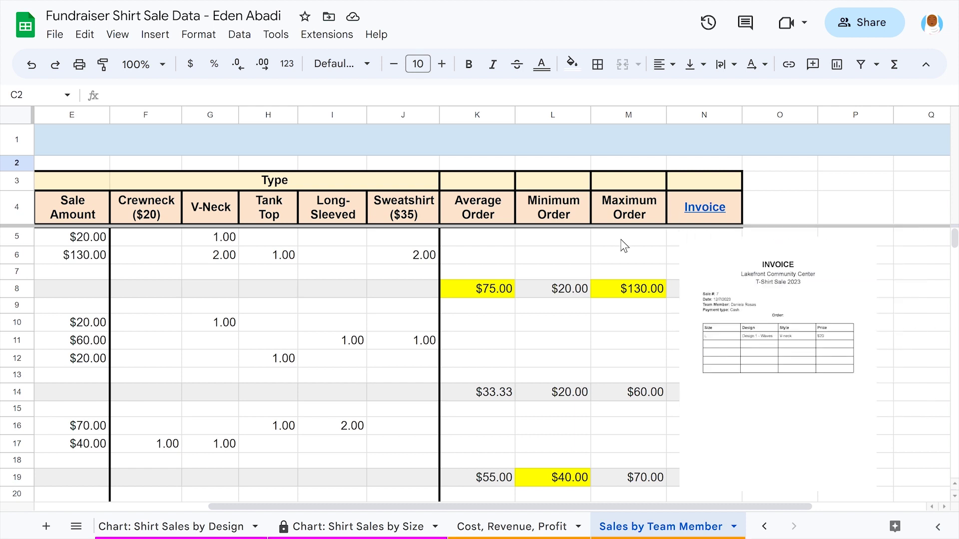
scroll(624, 245, "down", 6)
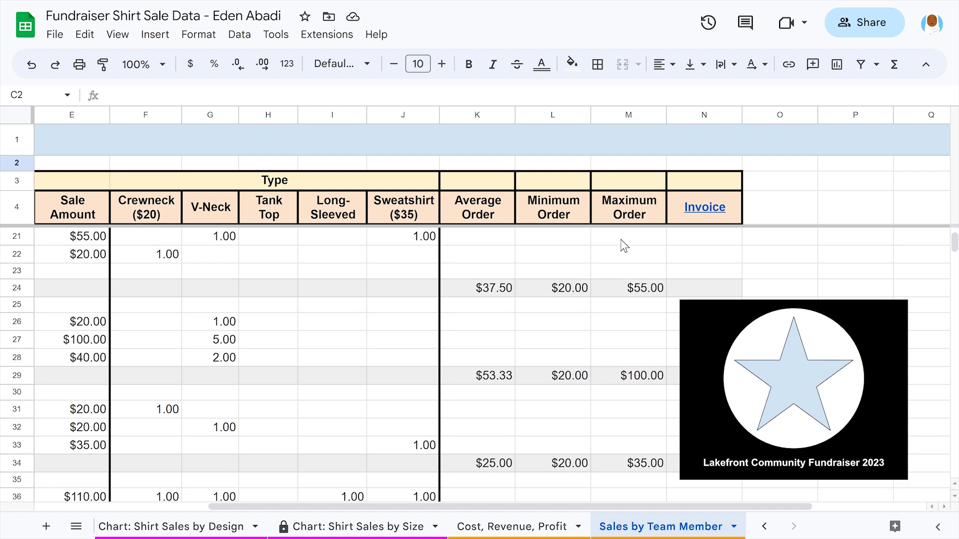
scroll(625, 246, "down", 1)
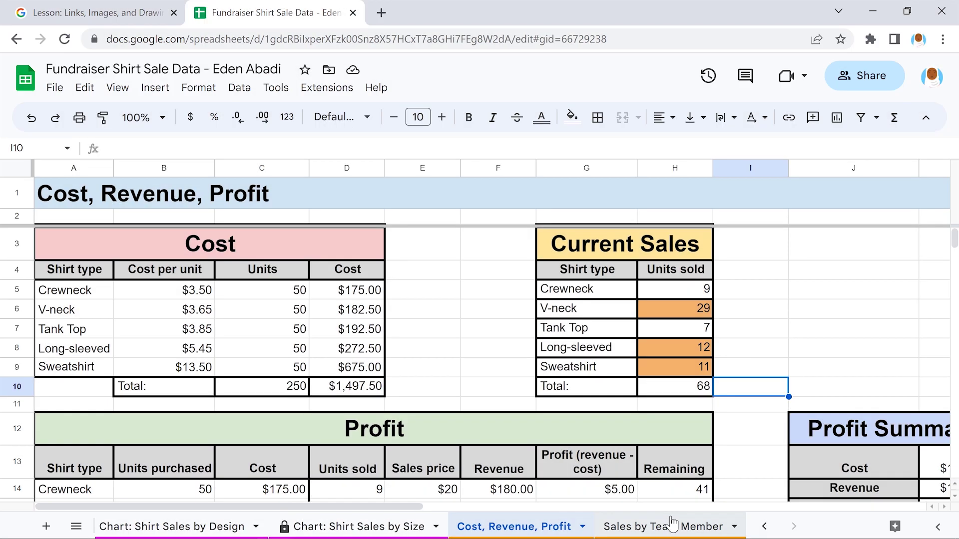
Open the Starter Project invoice document from the lesson page and make your own copy
left_click(673, 525)
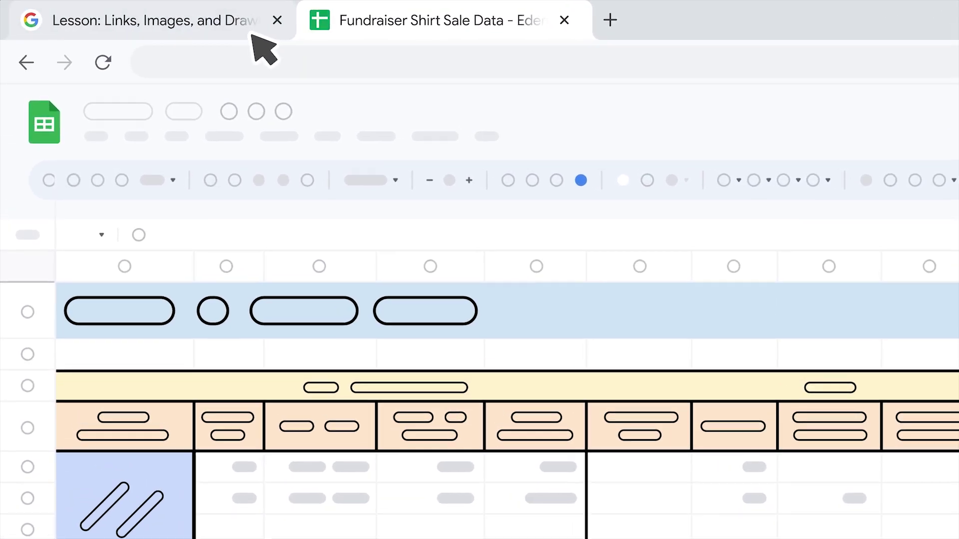
left_click(248, 34)
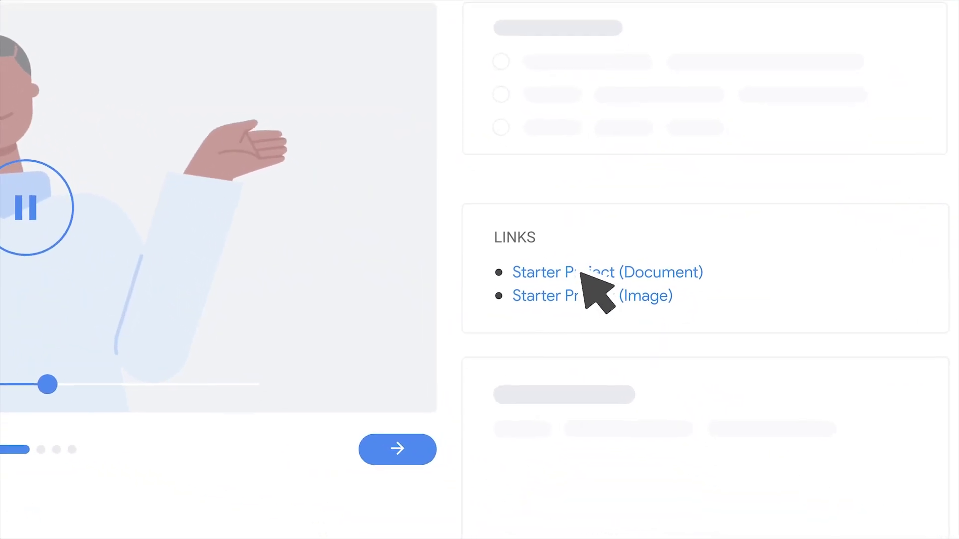
left_click(604, 298)
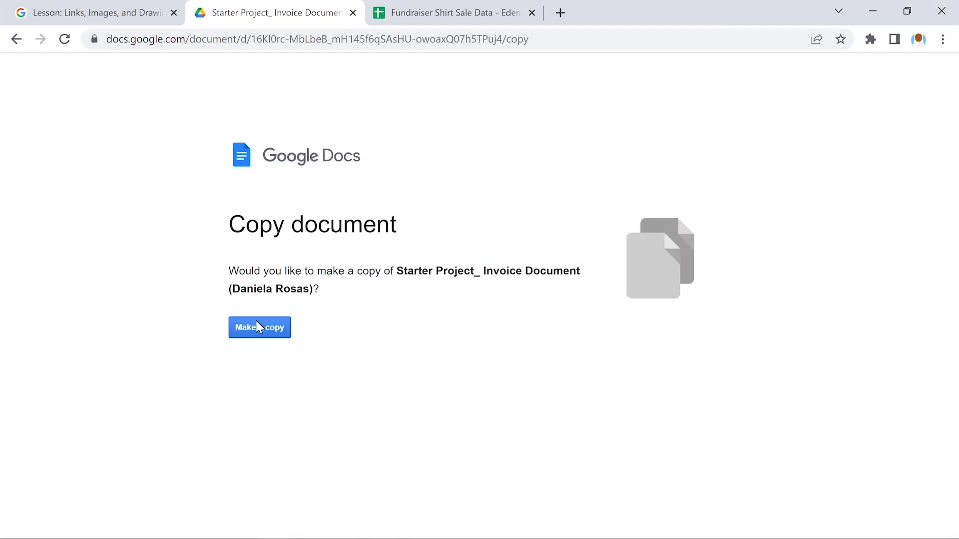
left_click(256, 326)
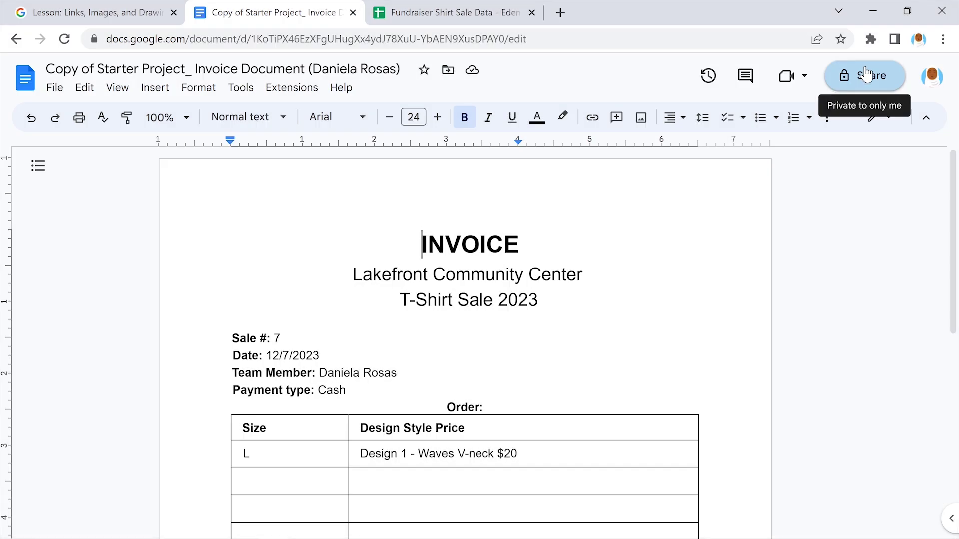
Share the invoice copy with anyone with the link and copy that link
left_click(865, 75)
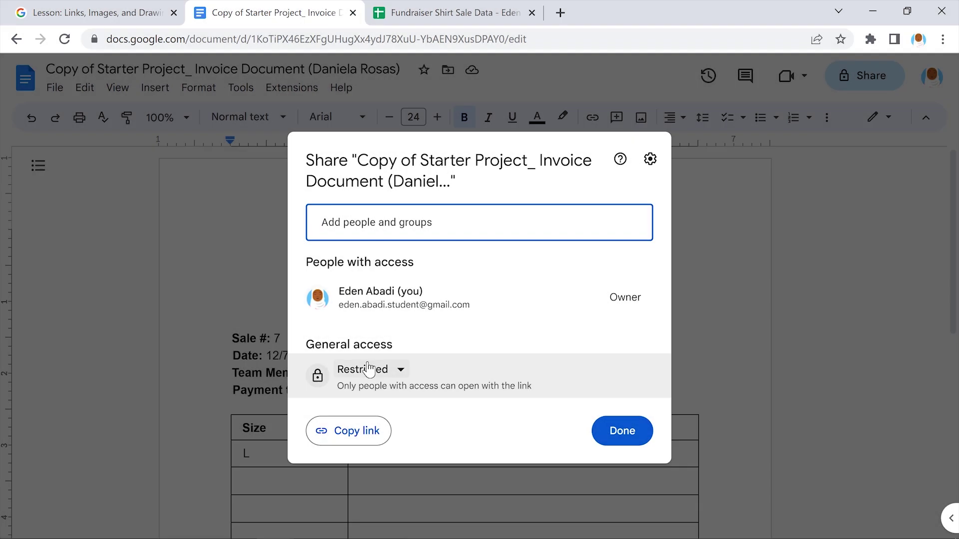
left_click(368, 370)
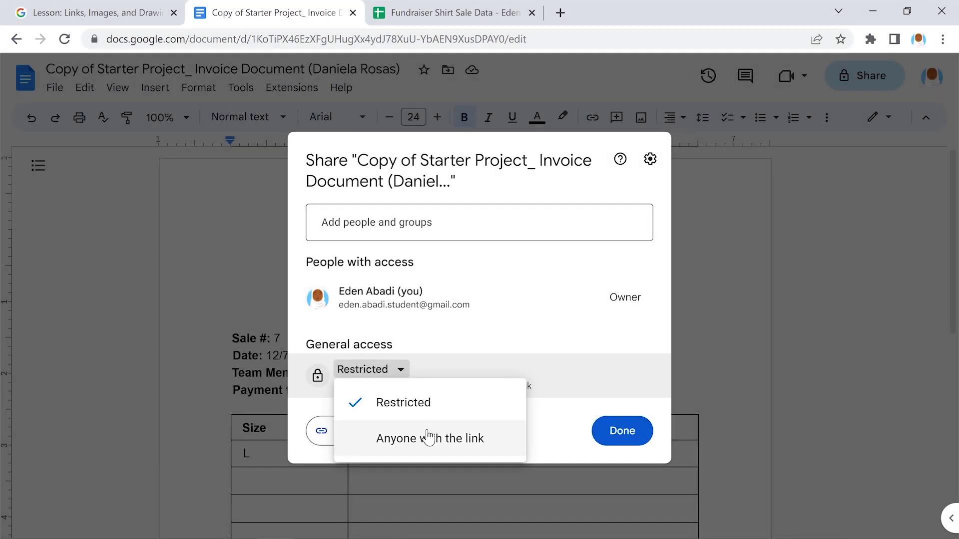
left_click(428, 437)
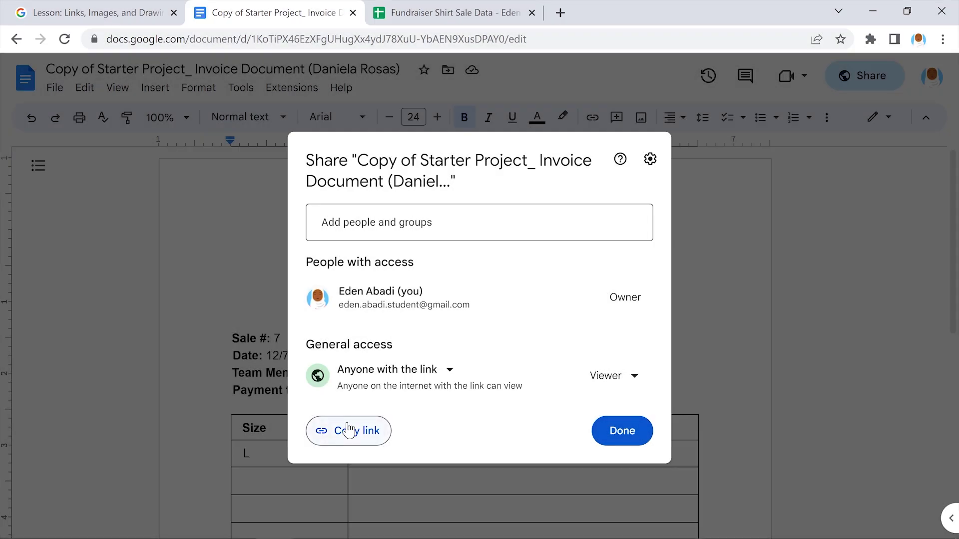
left_click(348, 429)
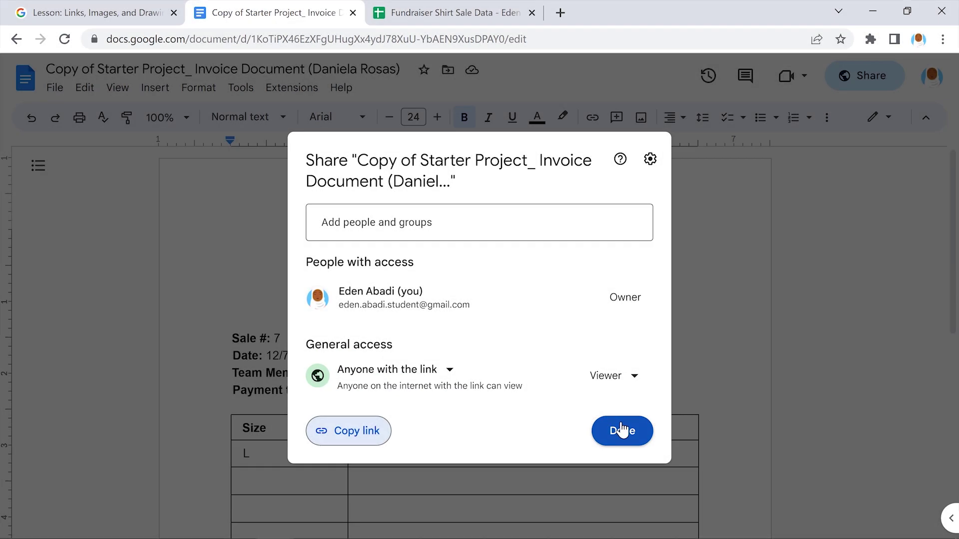
left_click(621, 429)
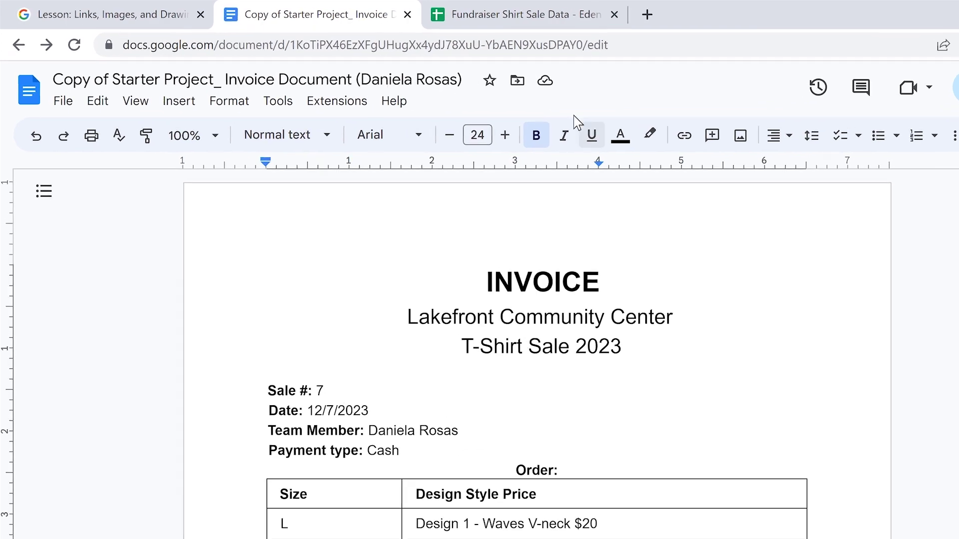
left_click(729, 15)
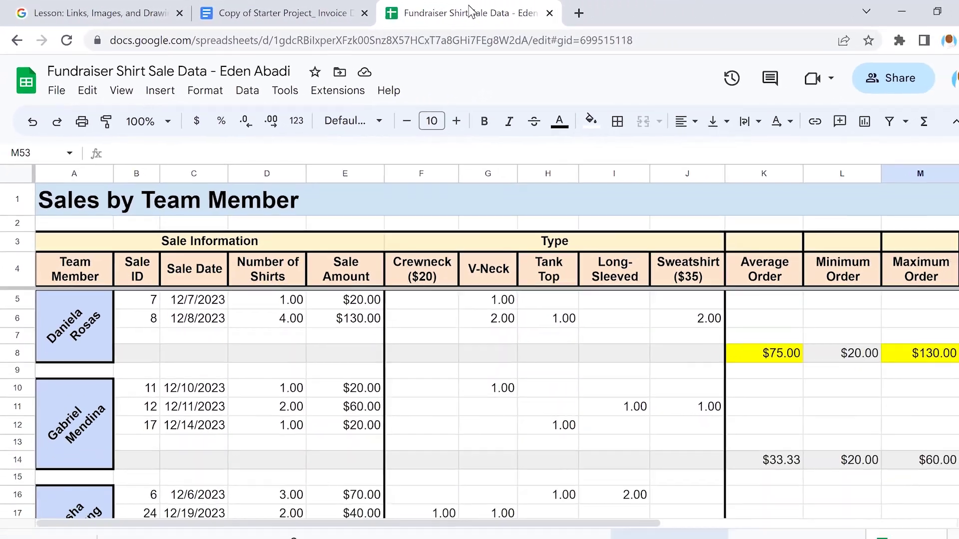
Link the Invoice heading in N4 to the pasted invoice document URL
scroll(594, 300, "right", 10)
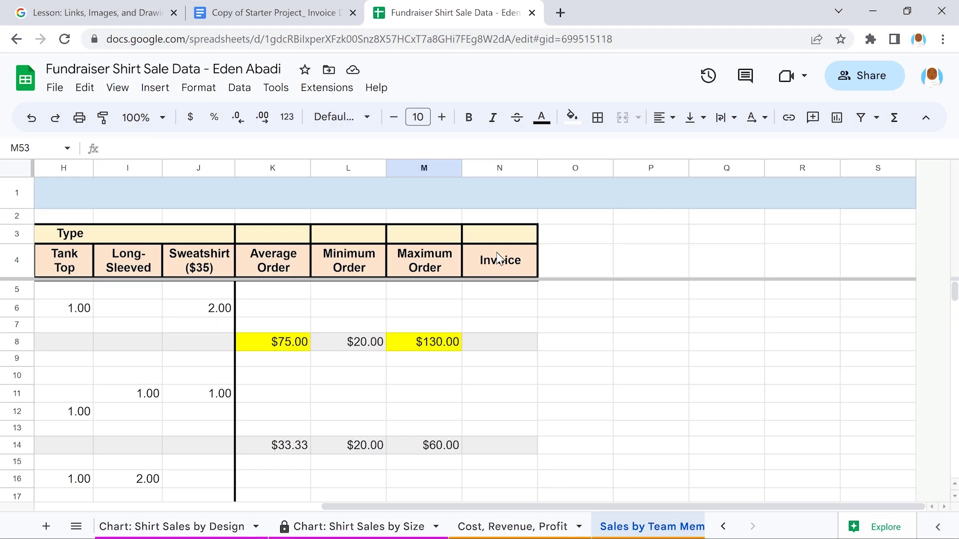
left_click(494, 259)
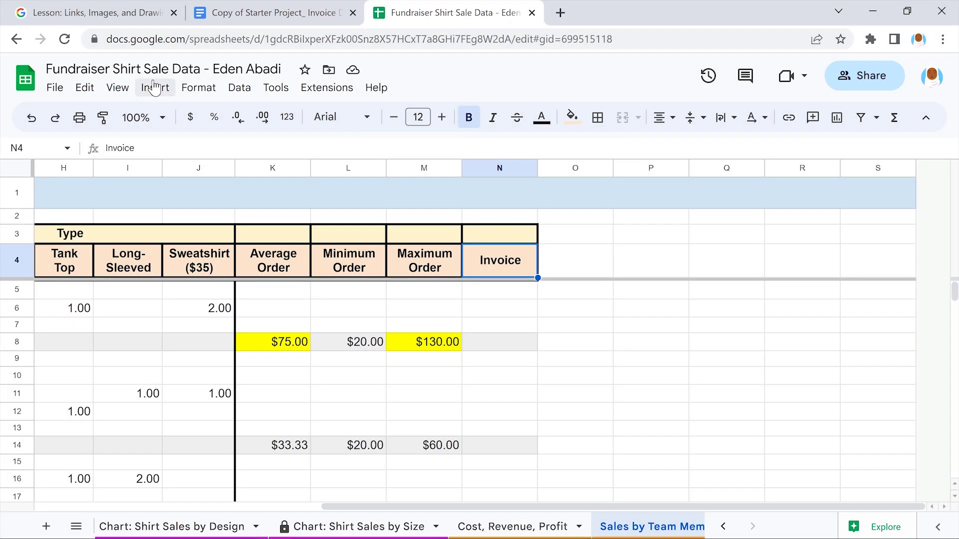
left_click(155, 87)
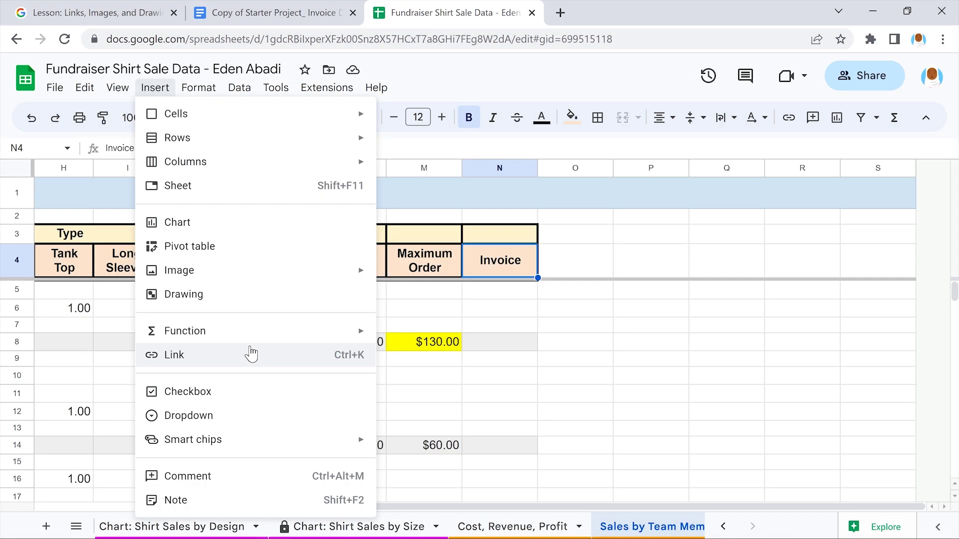
left_click(251, 355)
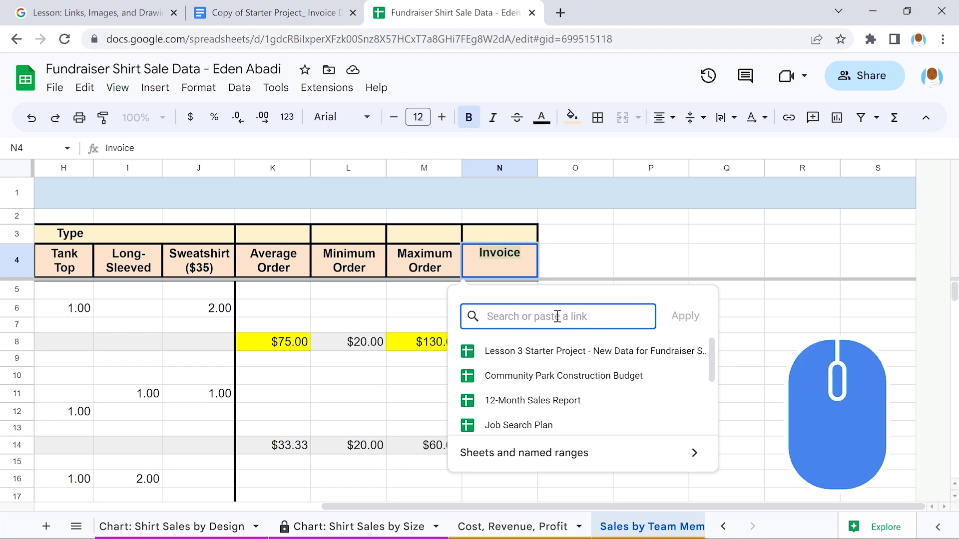
right_click(557, 317)
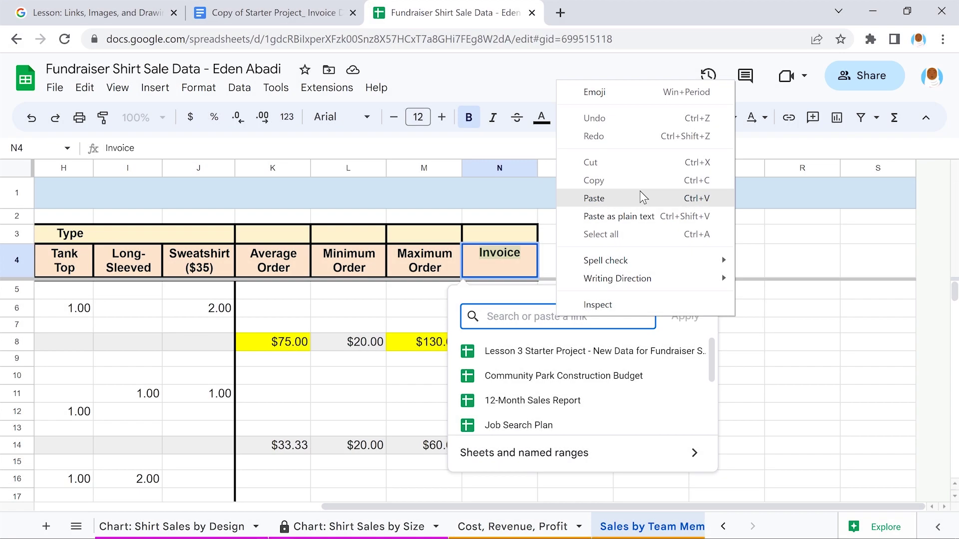
left_click(640, 192)
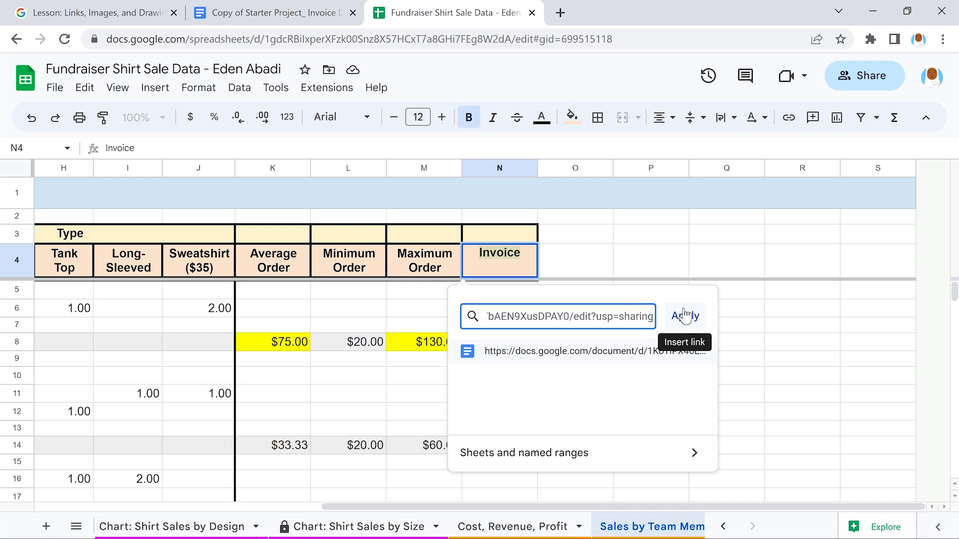
left_click(685, 315)
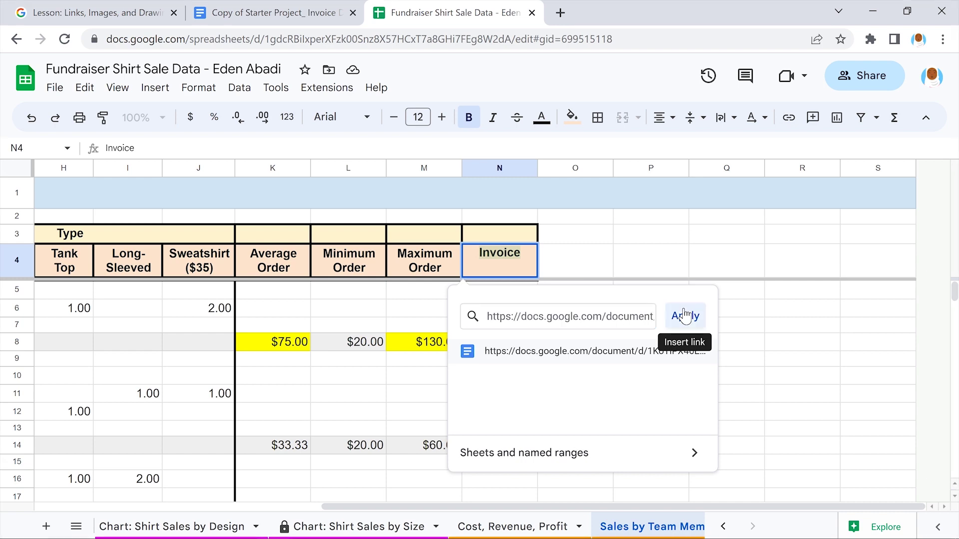
left_click(799, 324)
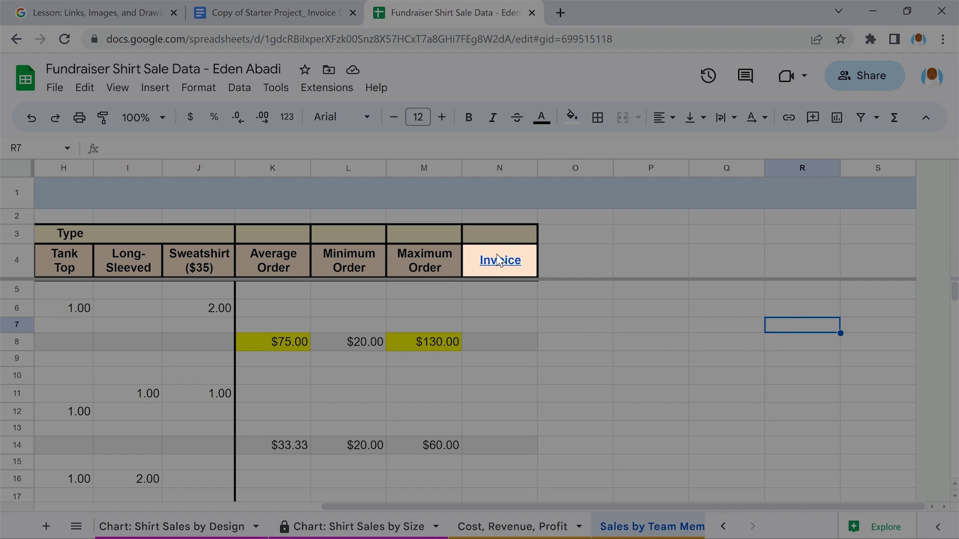
mouse_move(498, 260)
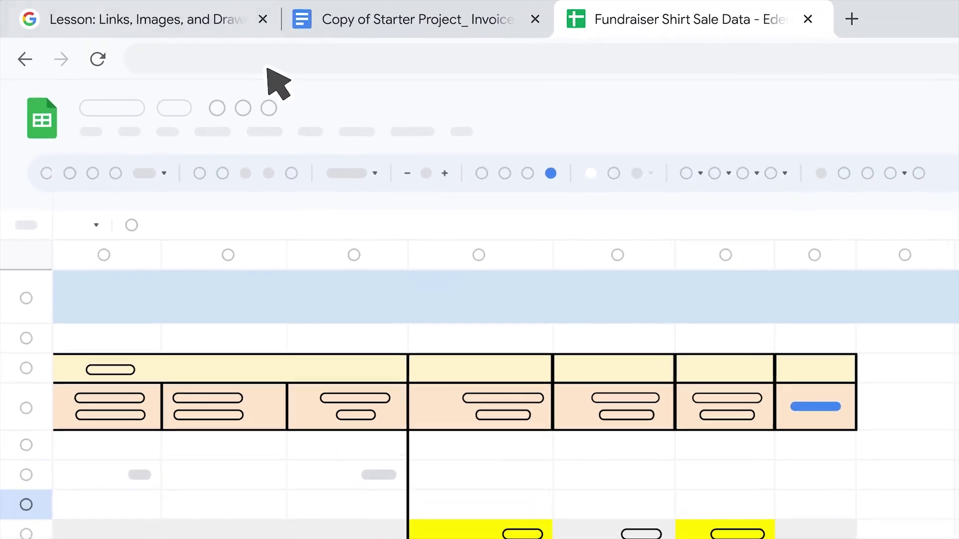
Add a My Drive shortcut to the Starter Project_ Invoice .jpg, then select N5 on the sheet
left_click(245, 30)
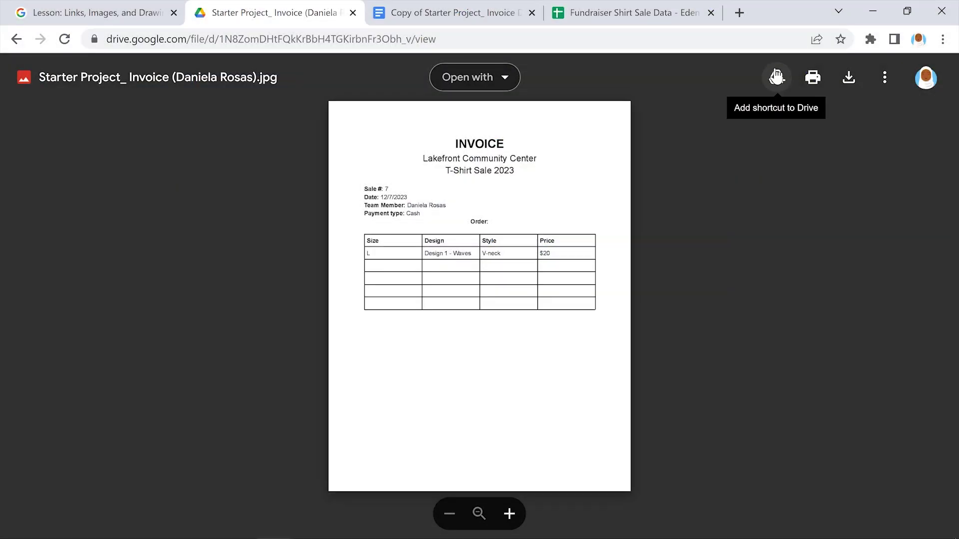
left_click(776, 76)
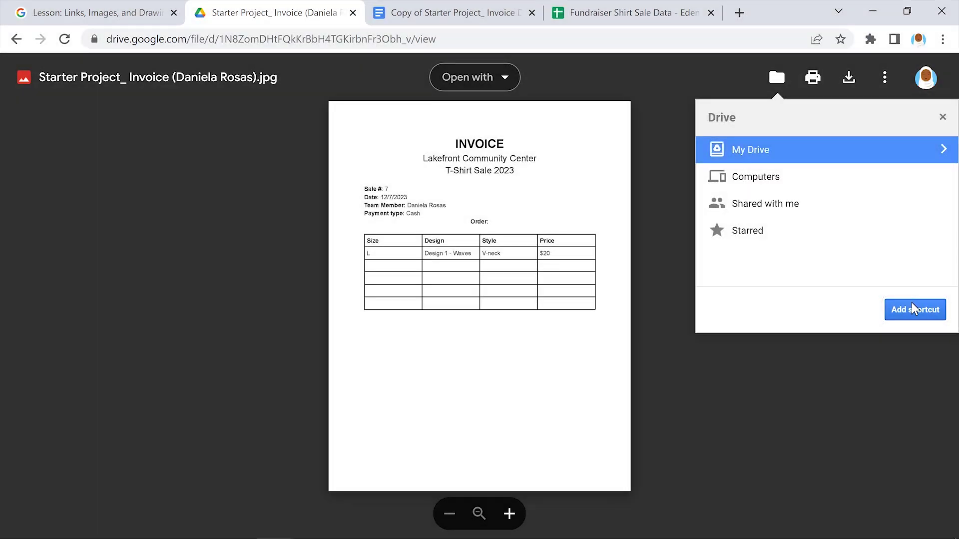
left_click(912, 304)
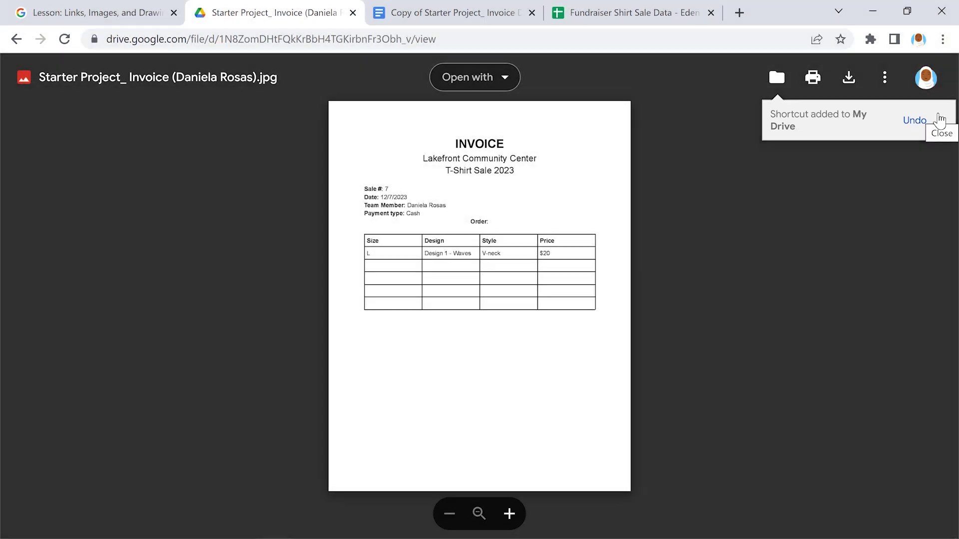
left_click(940, 120)
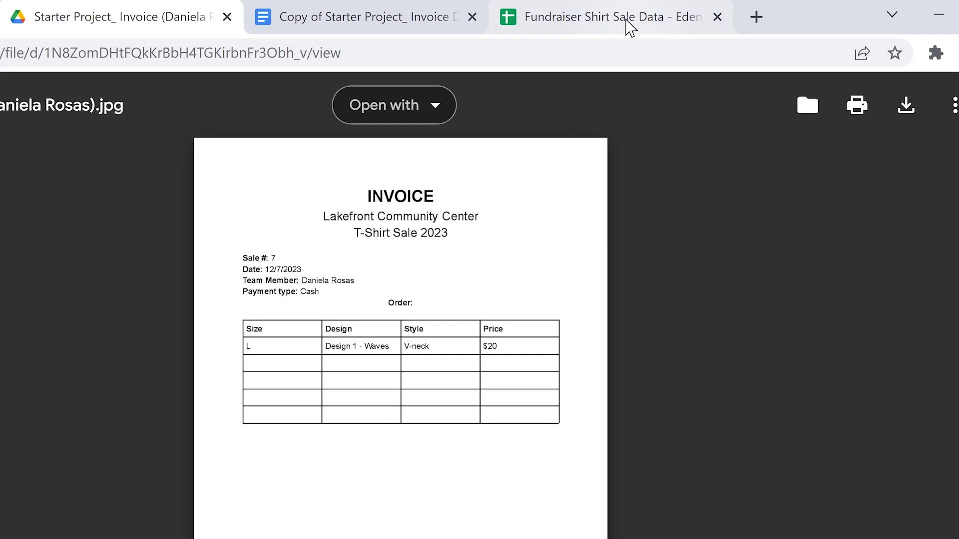
left_click(636, 11)
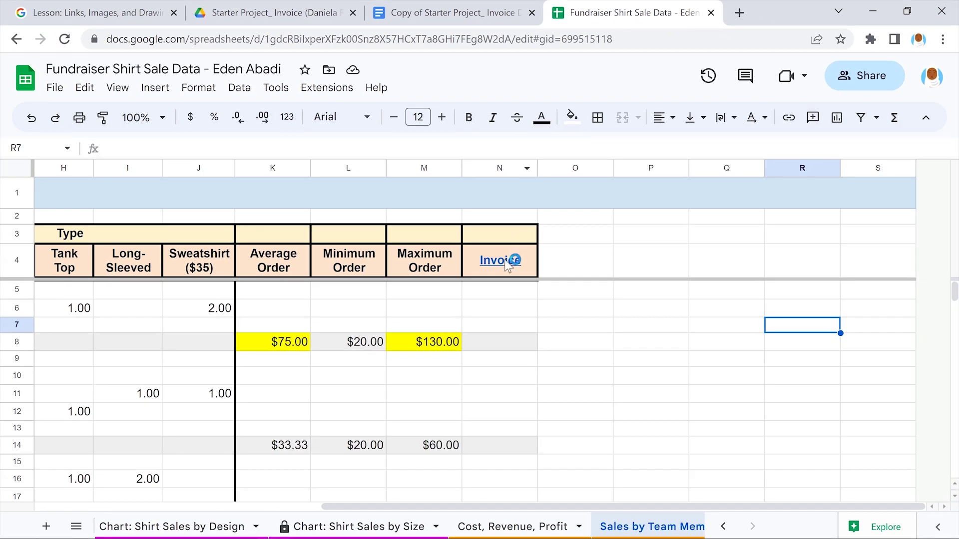
left_click(498, 292)
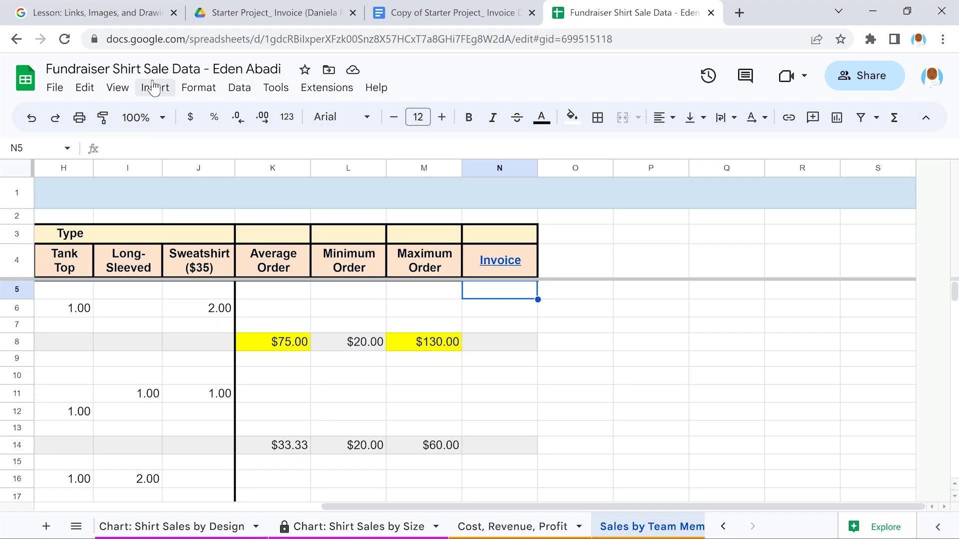
Insert the invoice image from Google Drive over the cells starting at N5
left_click(153, 87)
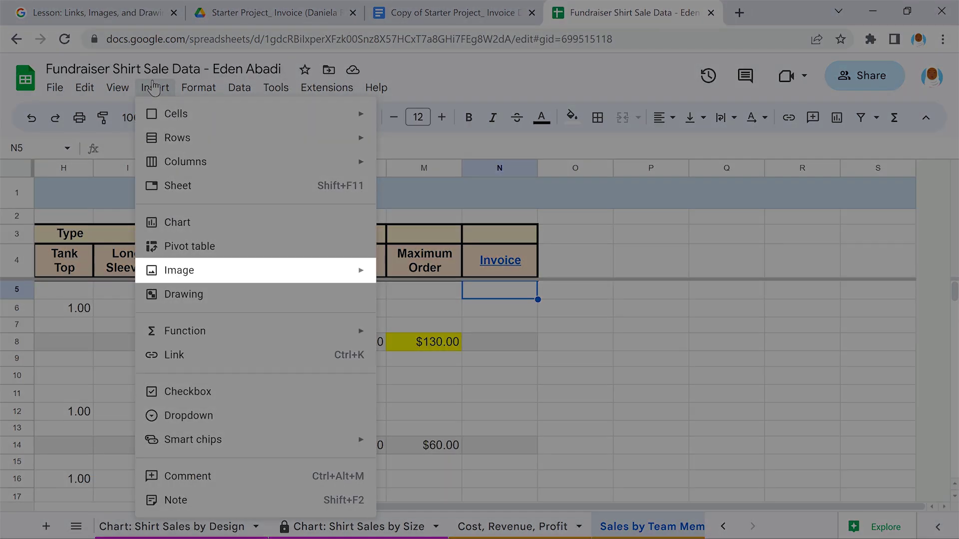
mouse_move(250, 270)
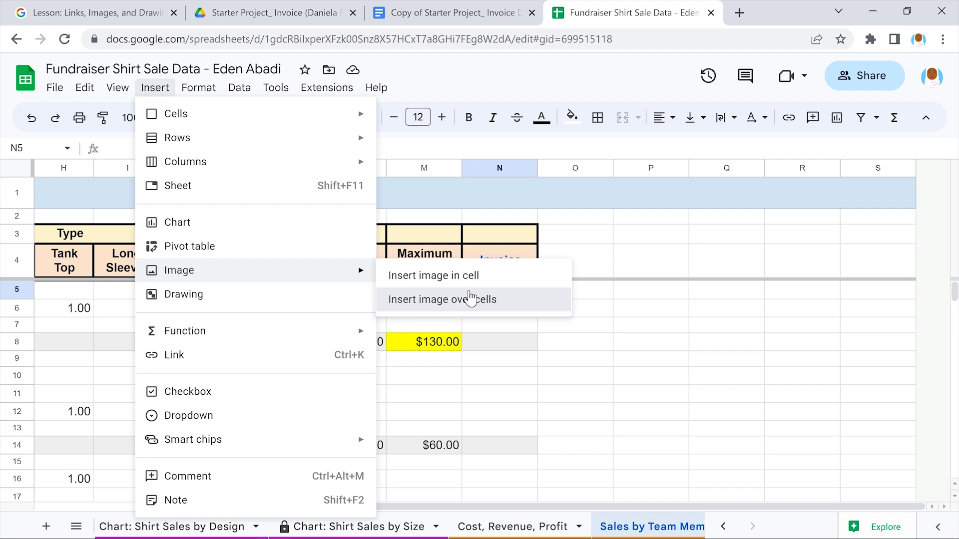
left_click(470, 298)
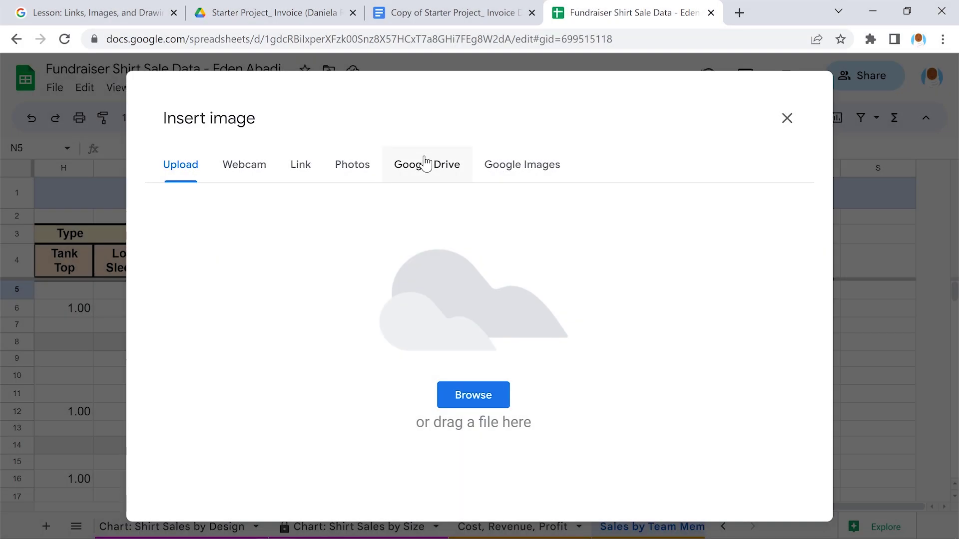
left_click(425, 163)
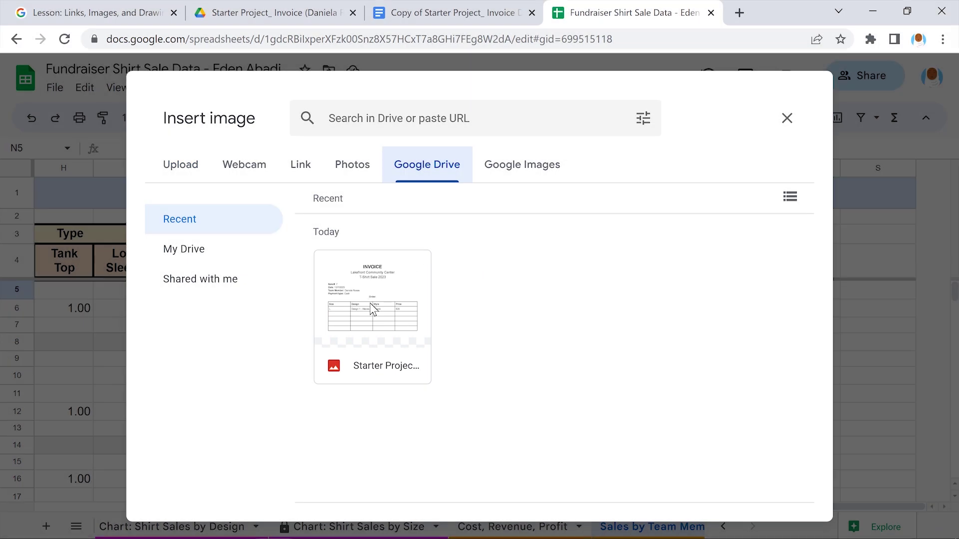
left_click(372, 309)
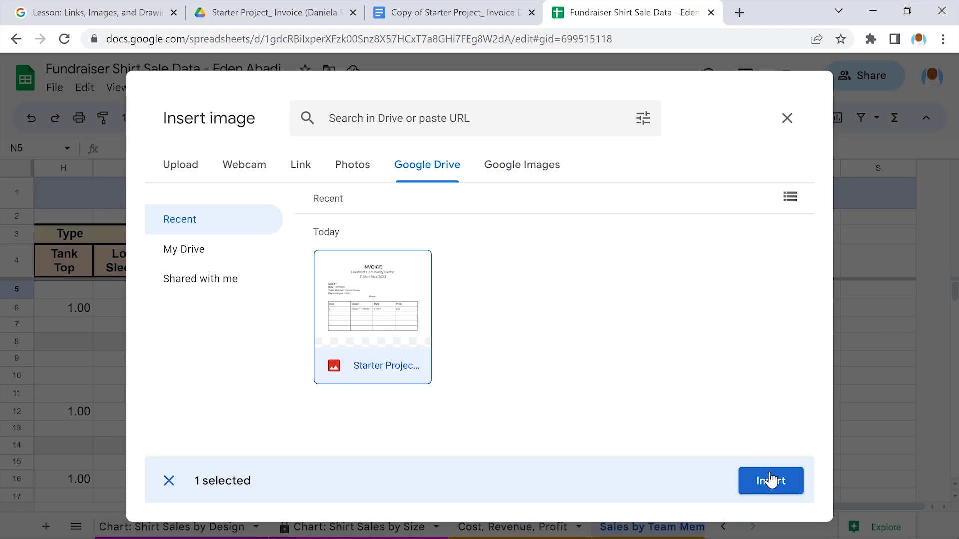
left_click(771, 481)
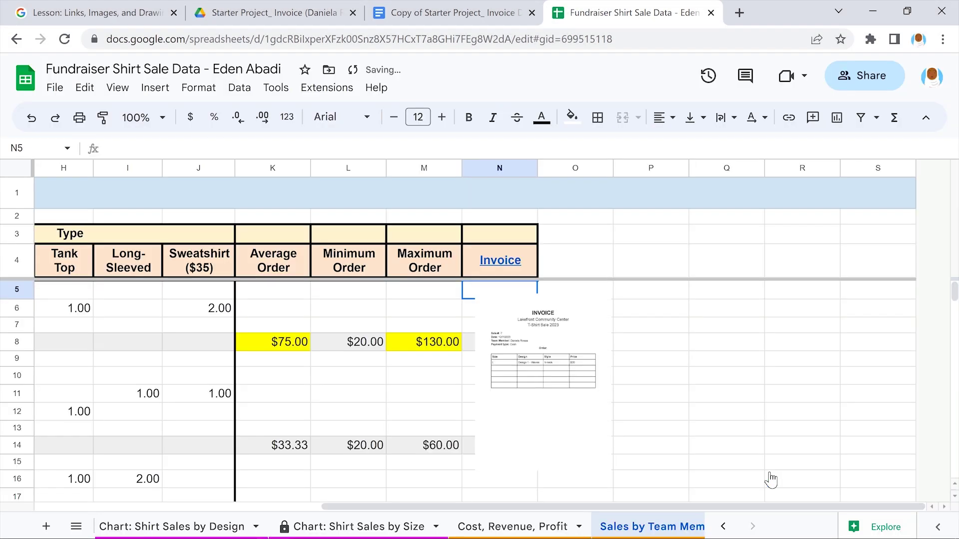
Enlarge the invoice image and move it down to start at row 5
left_click(542, 369)
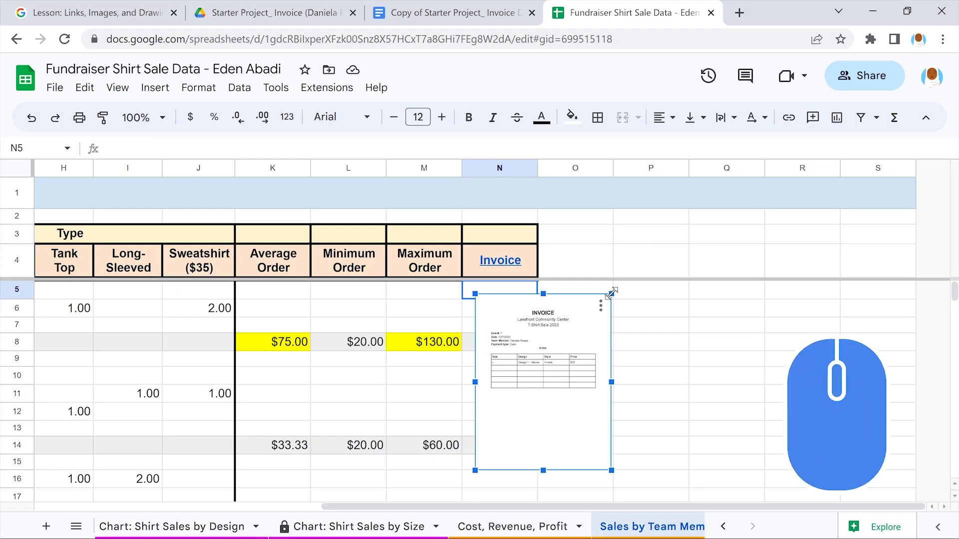
left_click_drag(611, 294, 672, 259)
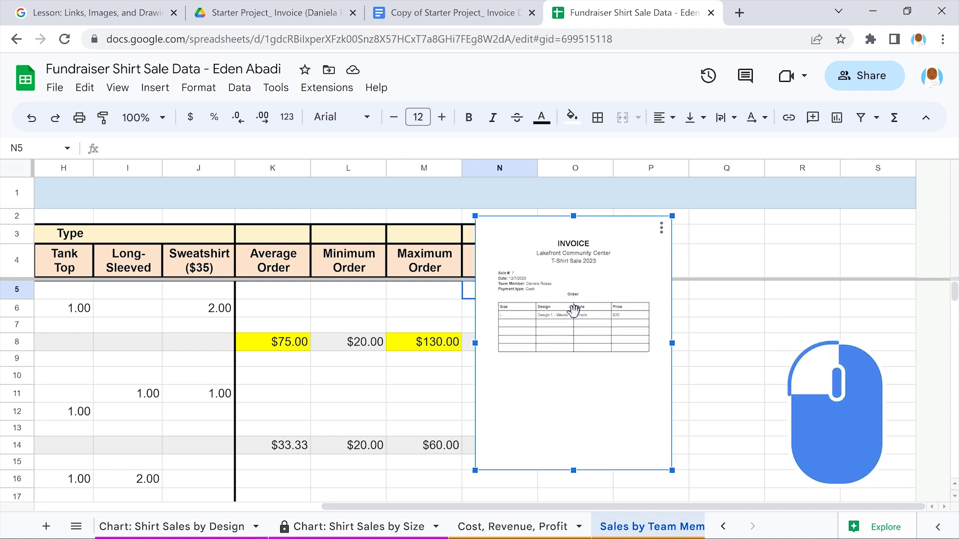
left_click_drag(573, 310, 574, 383)
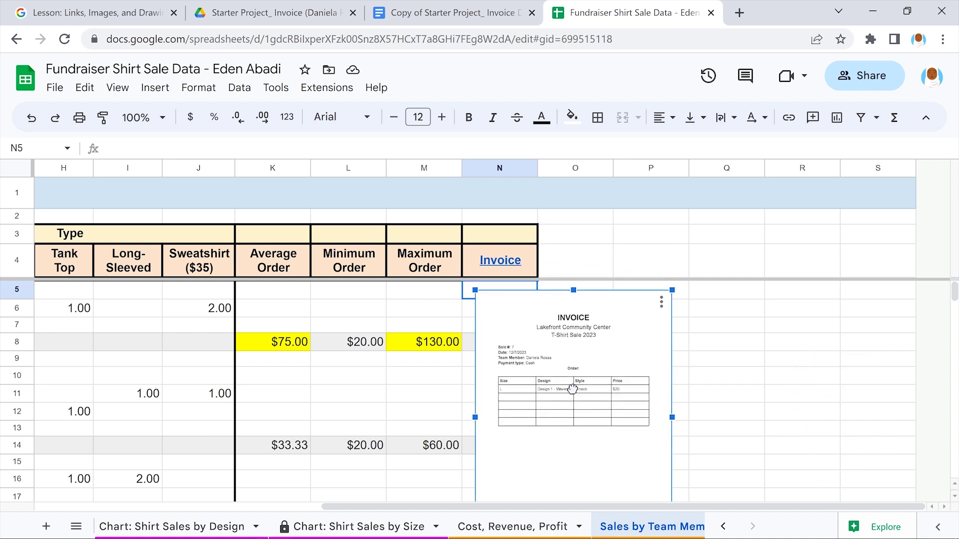
left_click(723, 373)
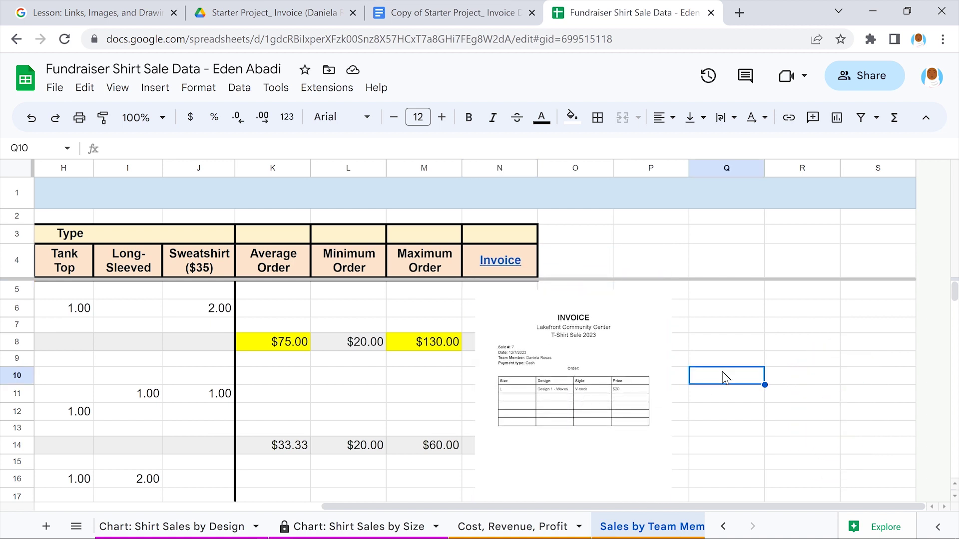
Scroll down to row 24 and select cell N24 beside the $55.00 maximum order
scroll(722, 371, "down", 5)
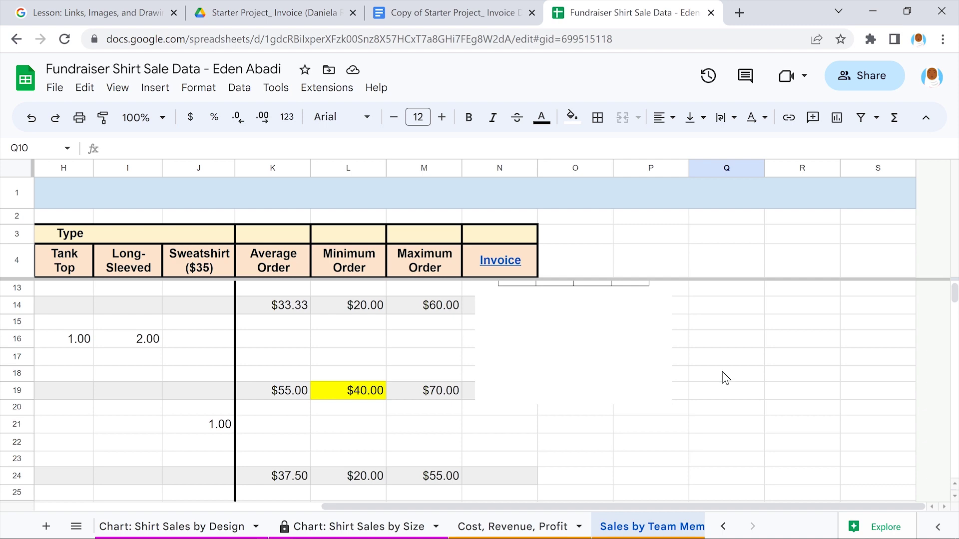
scroll(722, 371, "down", 1)
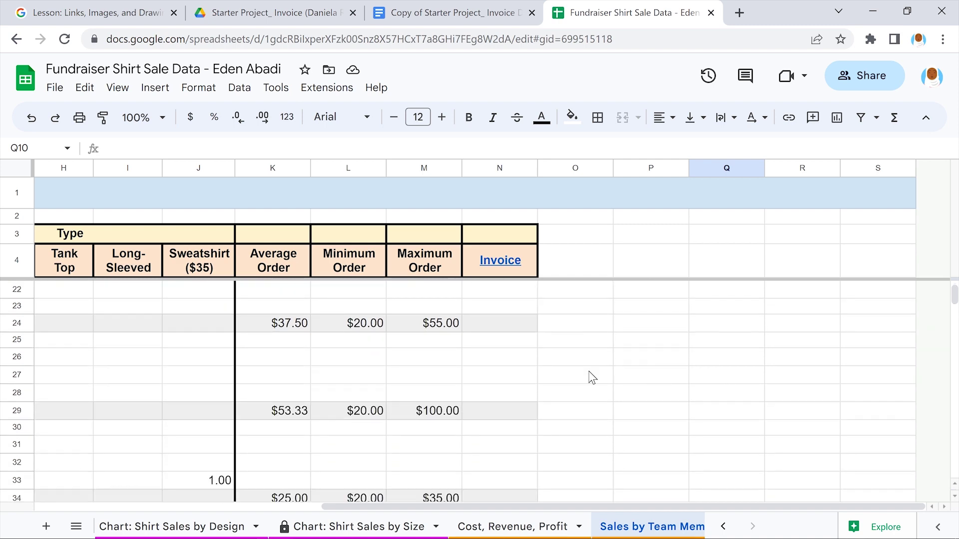
left_click(497, 322)
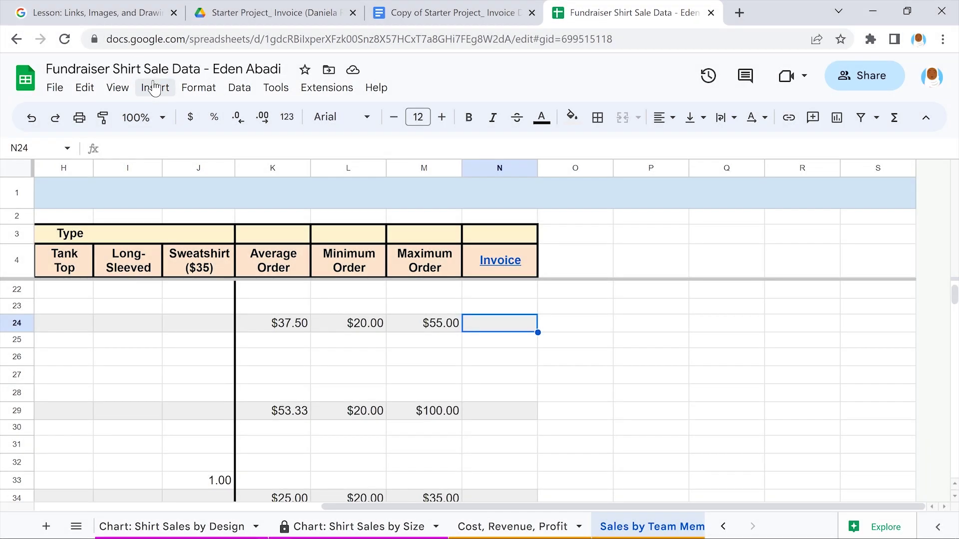
Start a new drawing and draw a large rectangle across the canvas
left_click(154, 88)
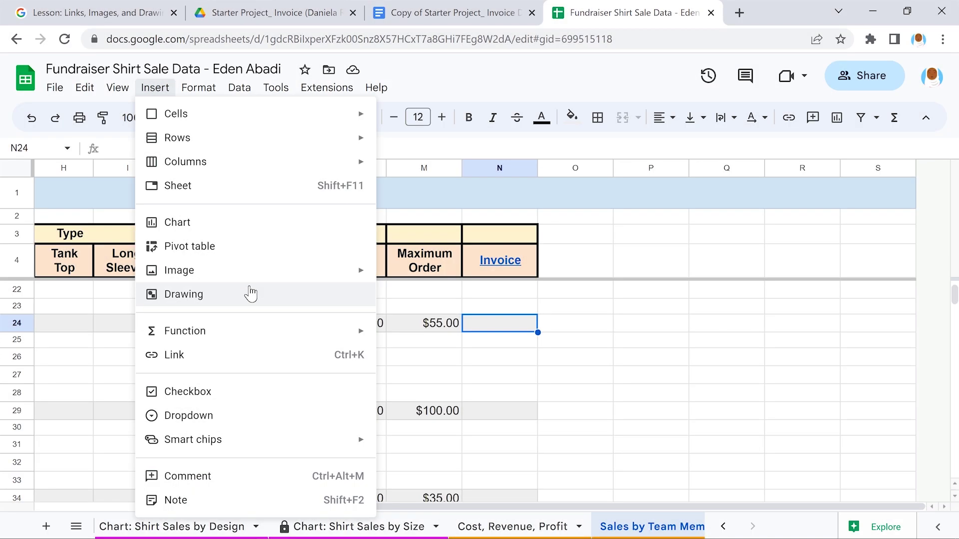
left_click(251, 294)
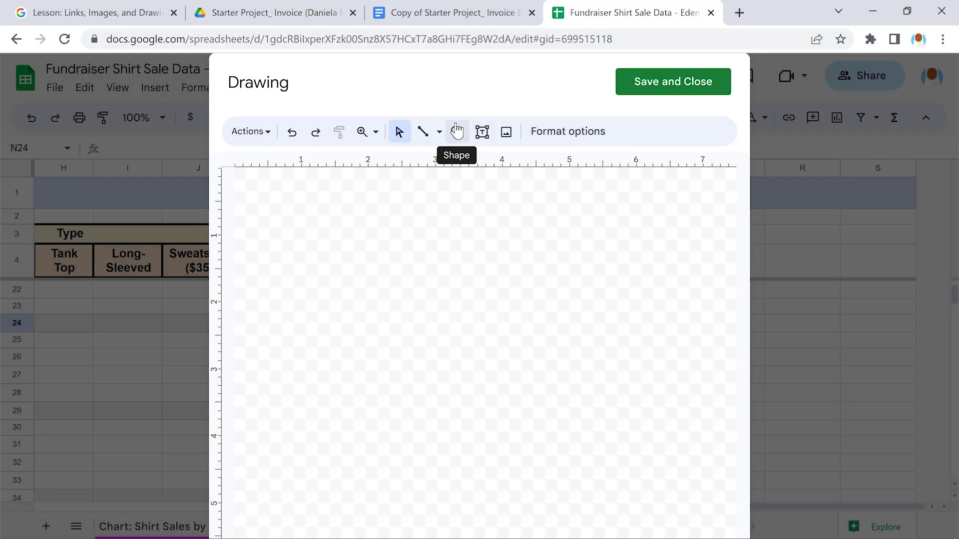
left_click(457, 130)
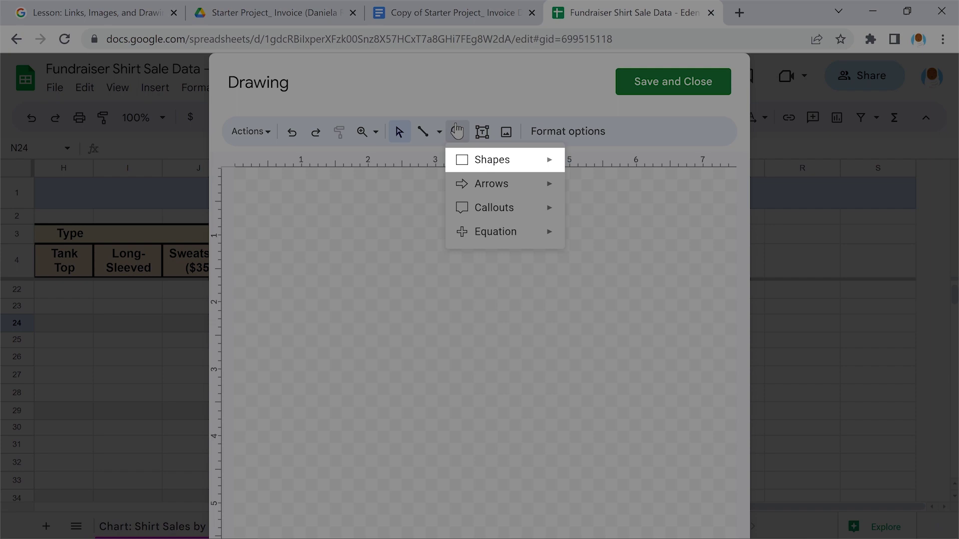
mouse_move(504, 159)
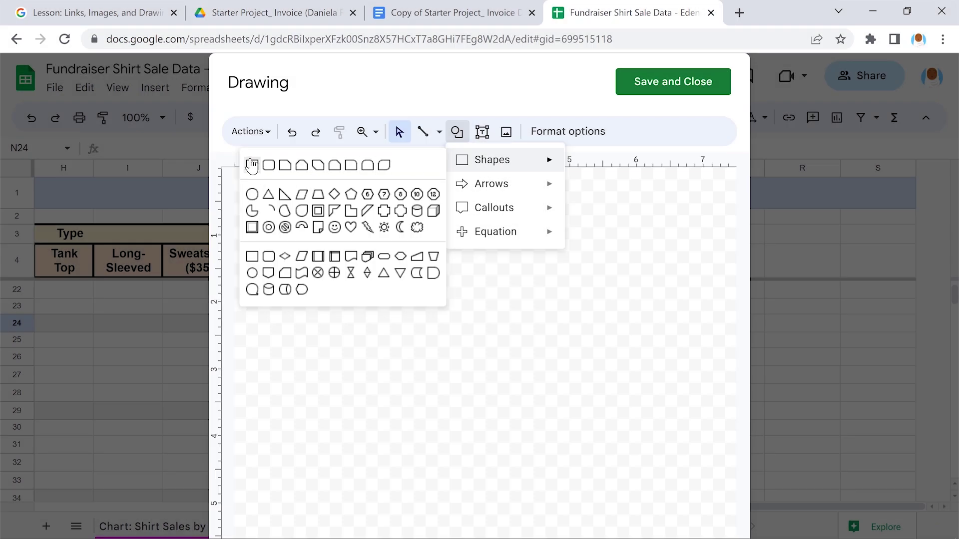
left_click(252, 165)
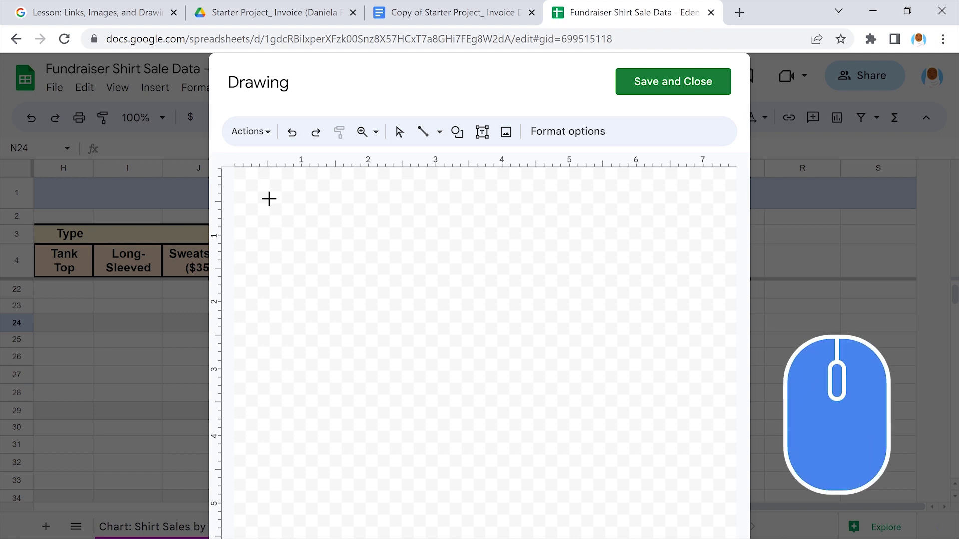
left_click_drag(269, 198, 697, 476)
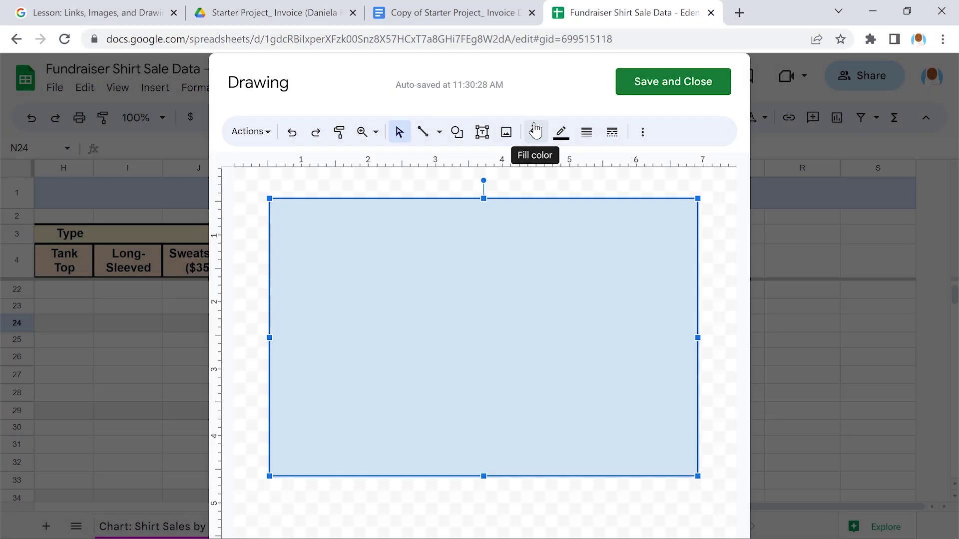
Fill the rectangle black and save the drawing into the sheet
left_click(534, 133)
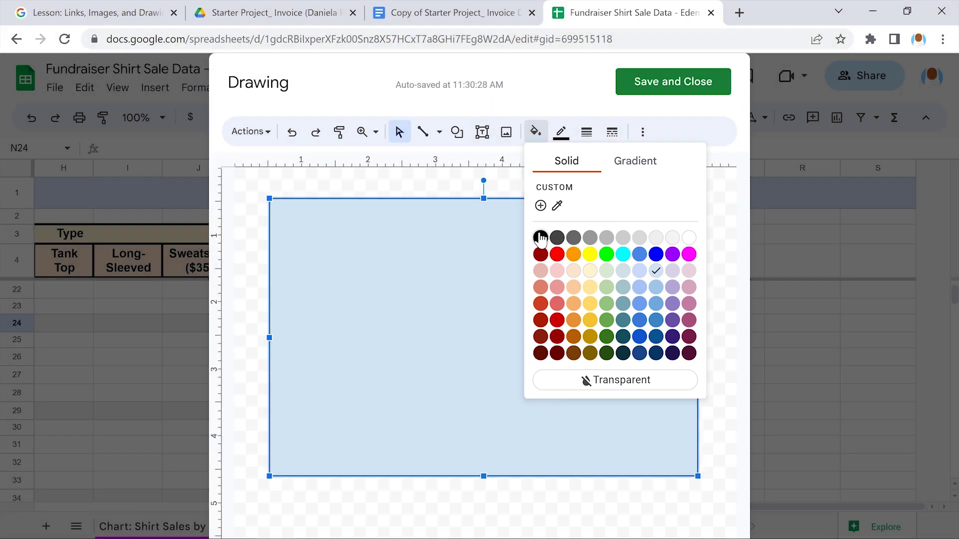
left_click(540, 238)
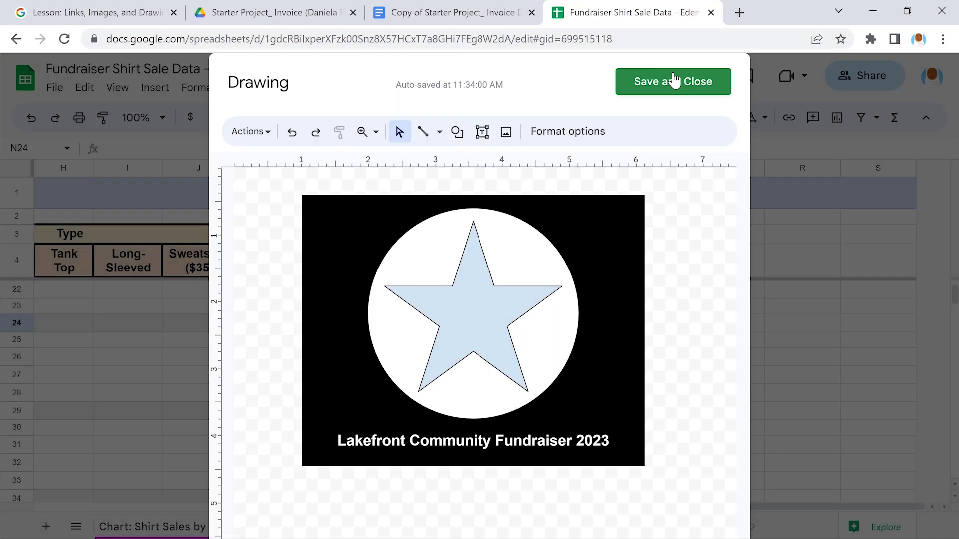
left_click(674, 79)
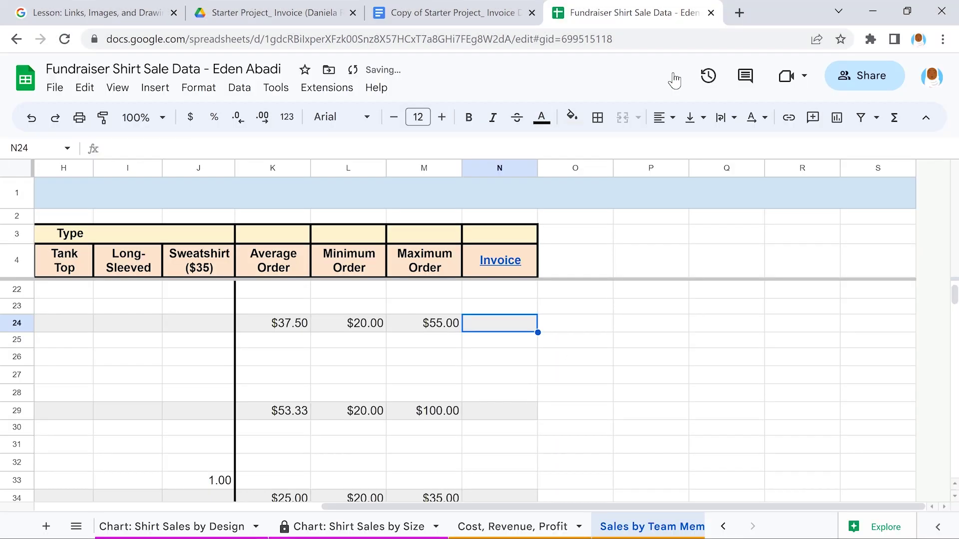
Shrink the star logo drawing and move it up to just below row 24
scroll(421, 345, "down", 1)
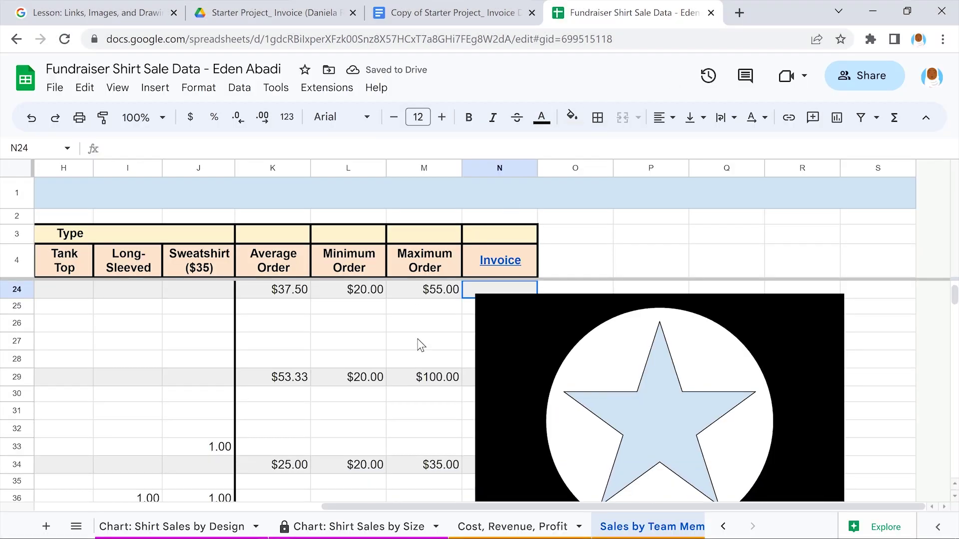
left_click(660, 388)
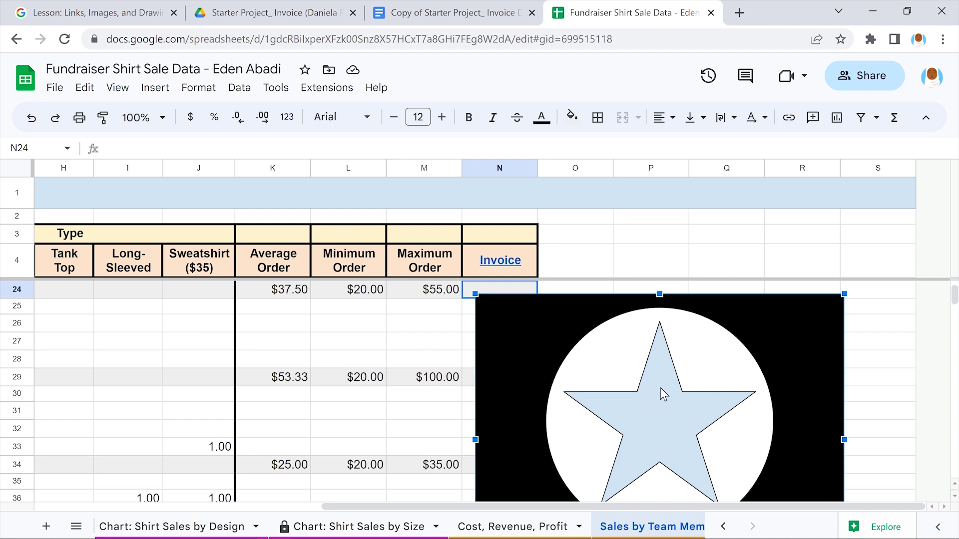
mouse_move(844, 294)
left_mouse_down()
mouse_move(713, 336)
mouse_move(703, 406)
left_mouse_up()
left_click_drag(589, 470, 591, 365)
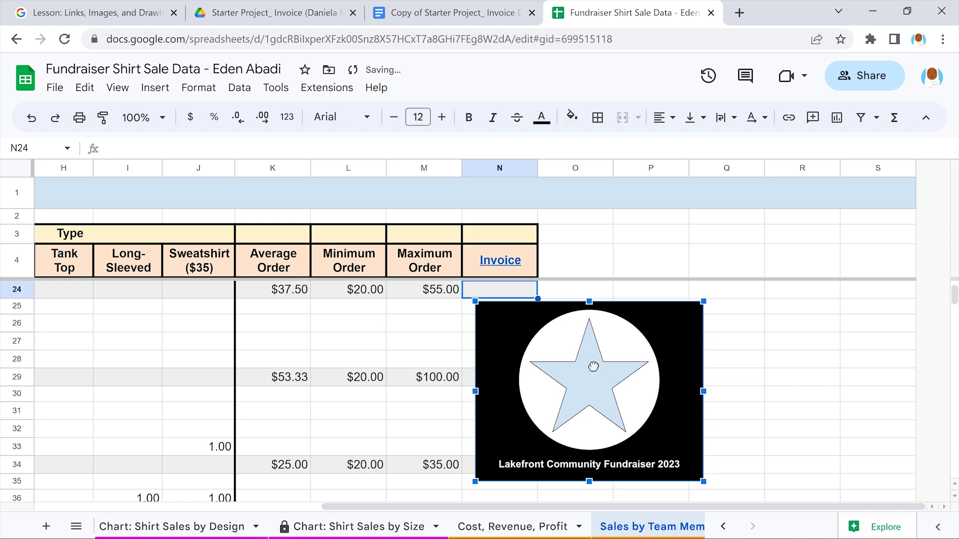
left_click(426, 342)
Scroll through the sheet to bring the Online sales rows into view
scroll(426, 342, "up", 6)
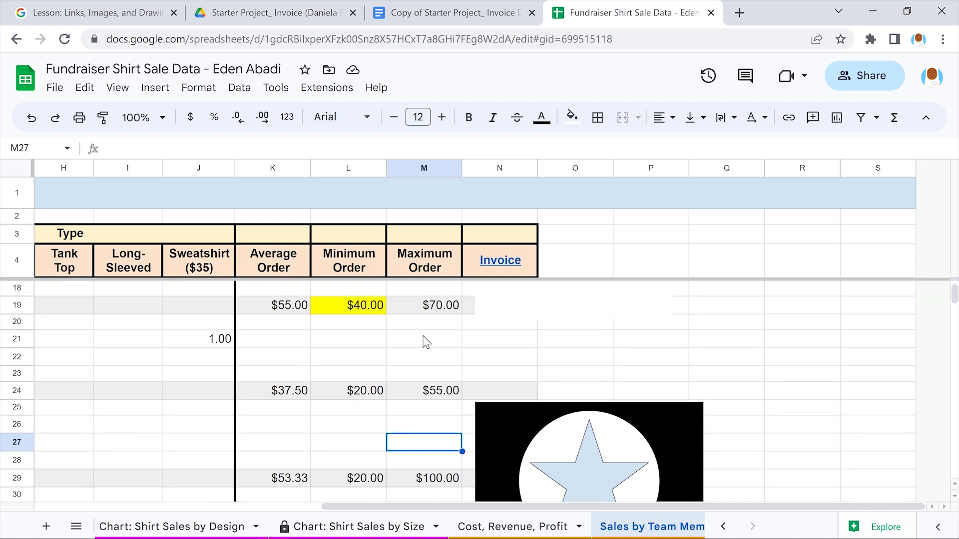
scroll(426, 342, "up", 1)
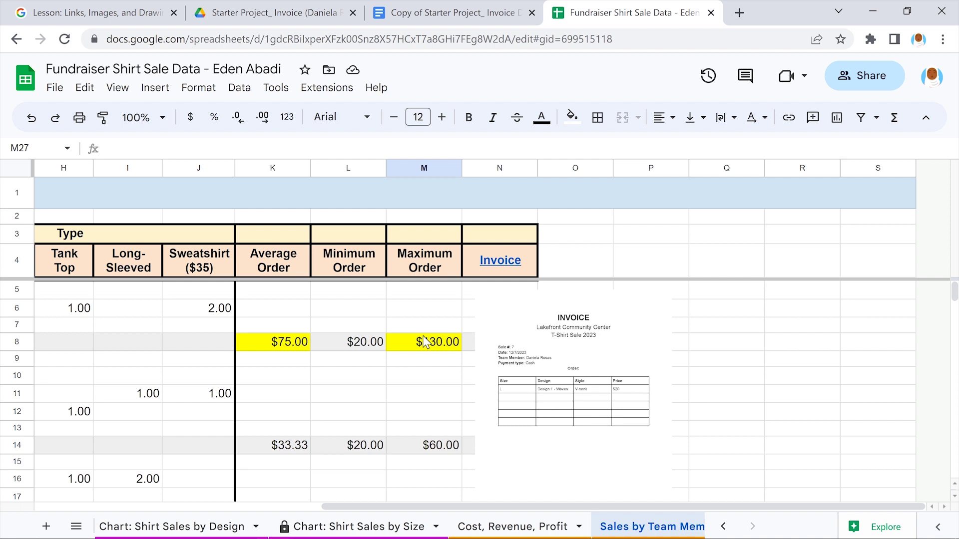
scroll(424, 342, "down", 6)
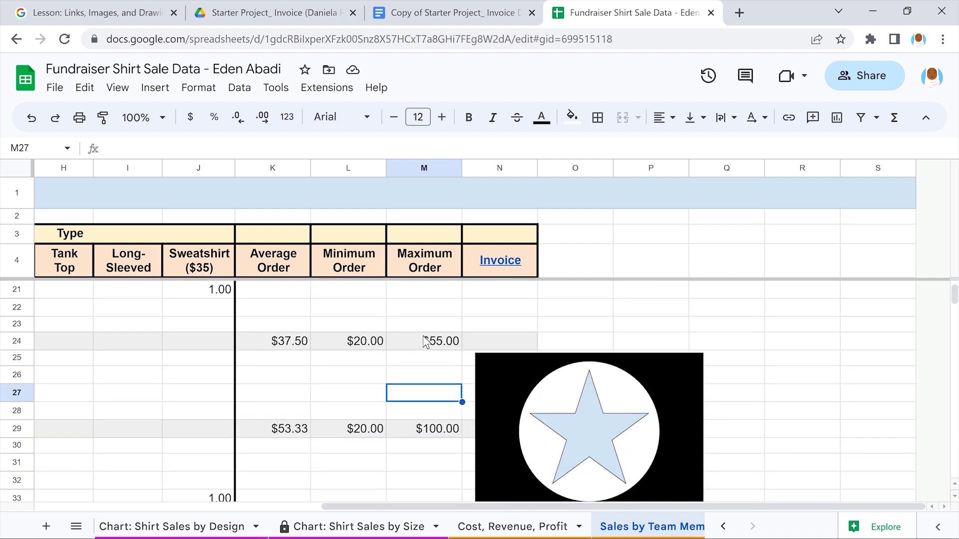
scroll(426, 342, "down", 1)
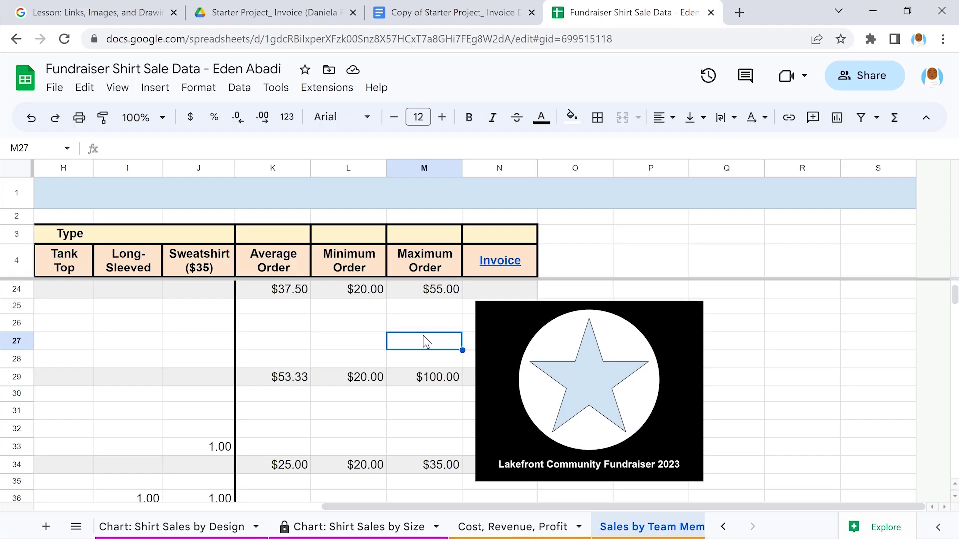
scroll(425, 343, "left", 10)
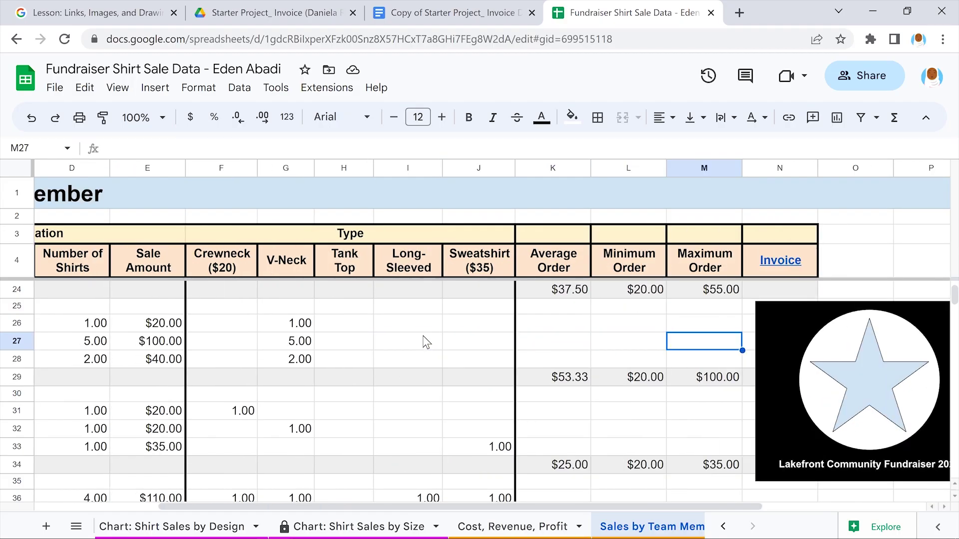
scroll(425, 342, "down", 2)
scroll(426, 343, "down", 3)
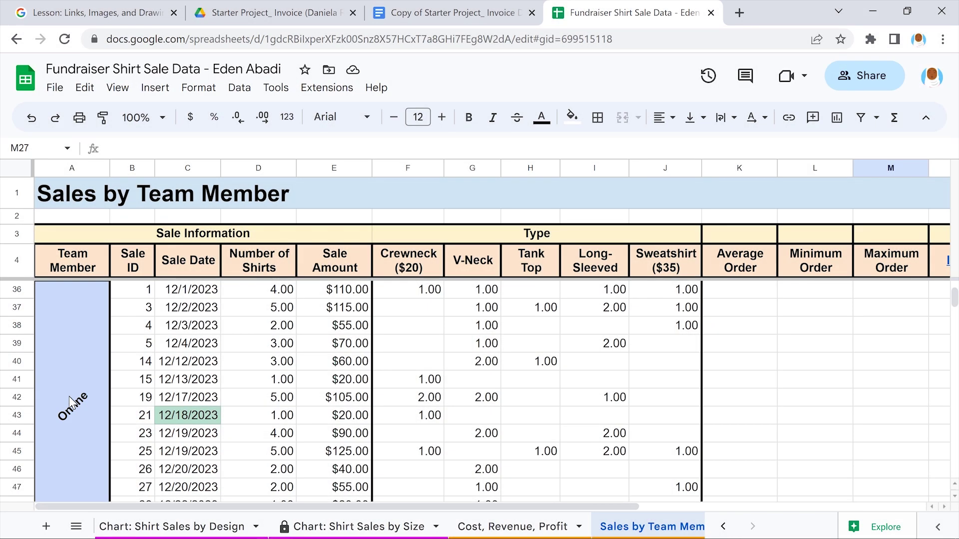
Link the merged Online cell to the Shirt Sales Information, Filter/Filter Views sheet and follow the link
left_click(71, 399)
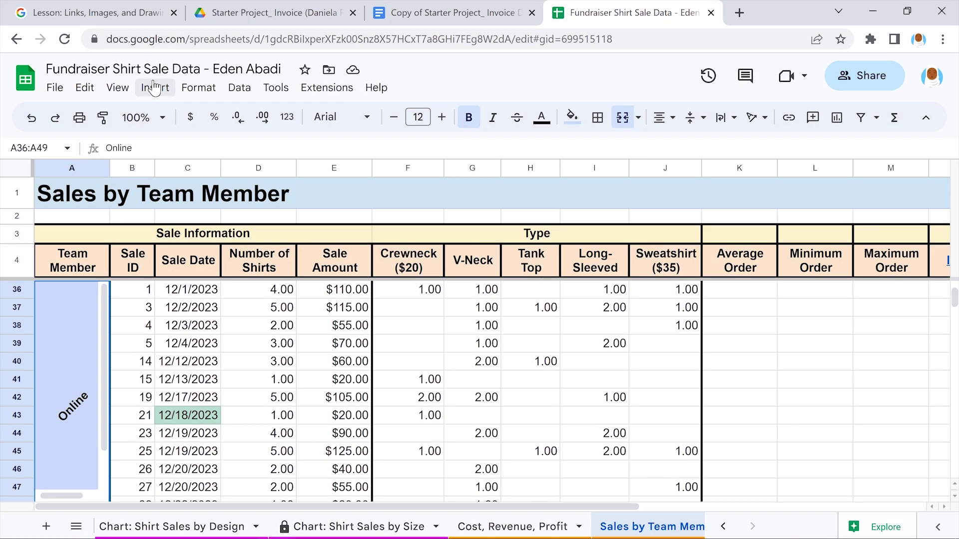
left_click(154, 88)
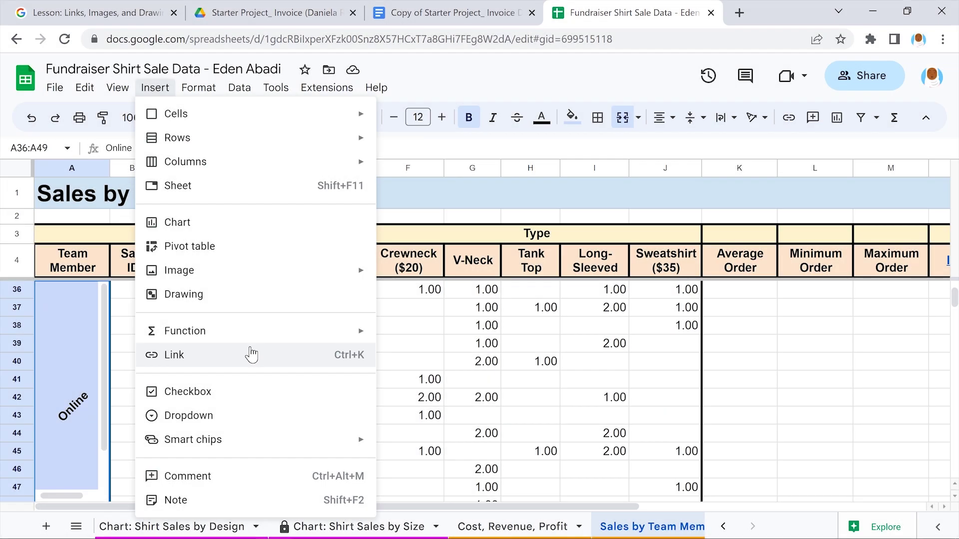
left_click(251, 354)
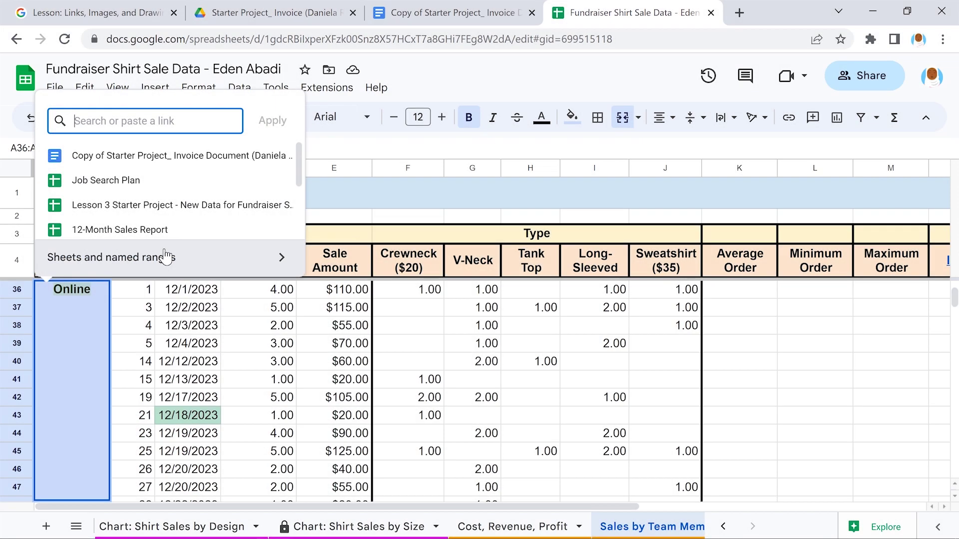
left_click(166, 256)
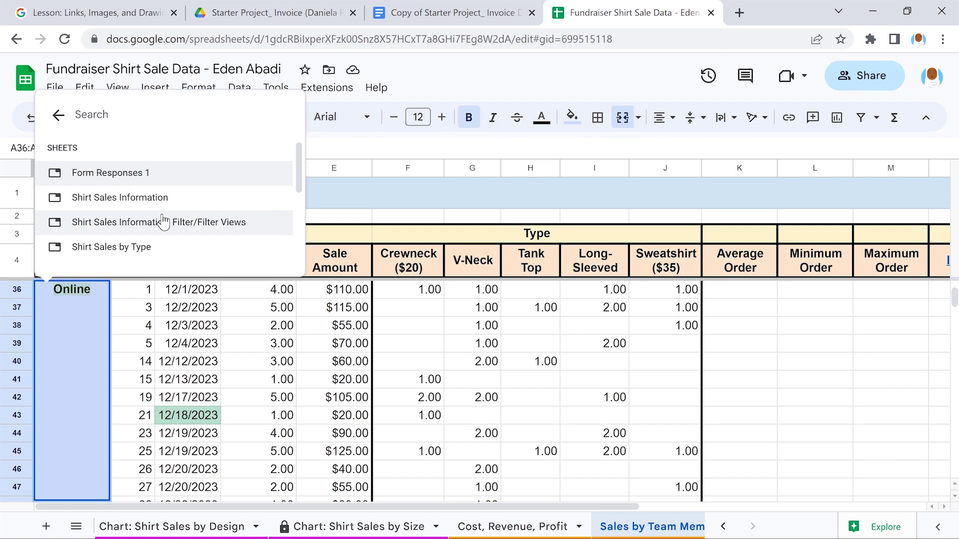
left_click(164, 221)
left_click(162, 216)
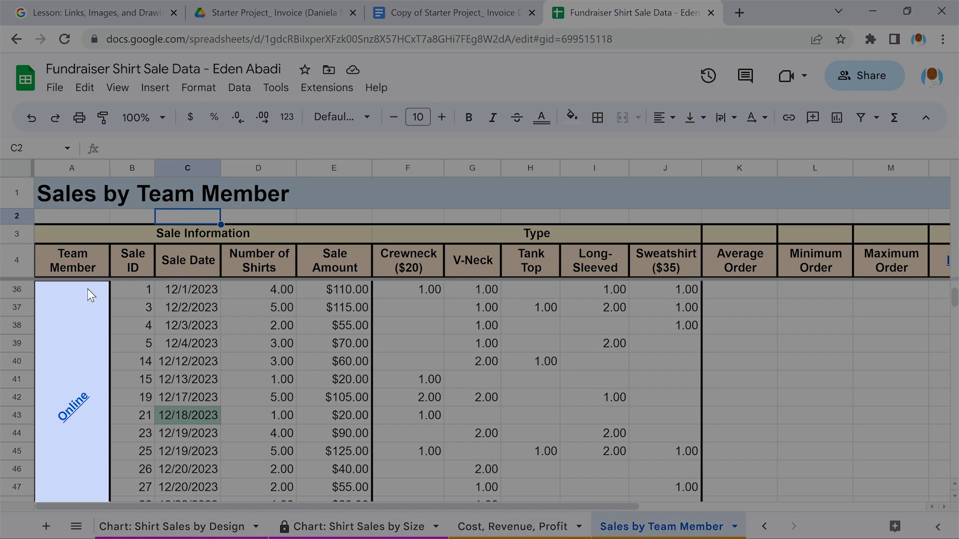
mouse_move(75, 404)
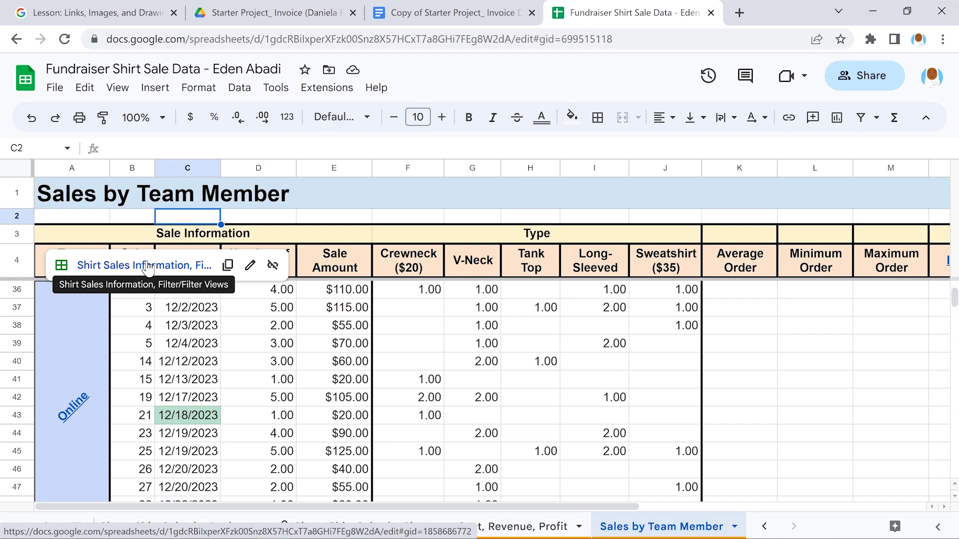
left_click(148, 266)
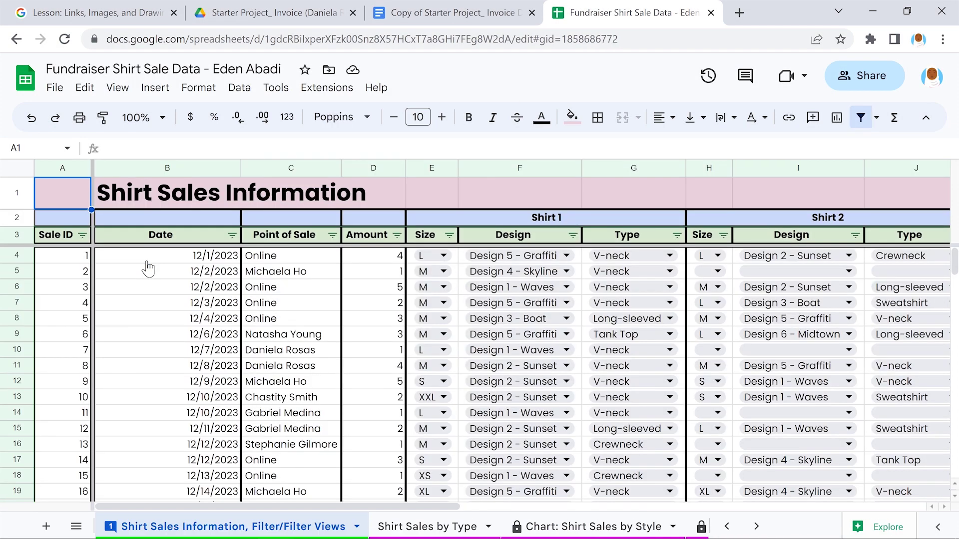